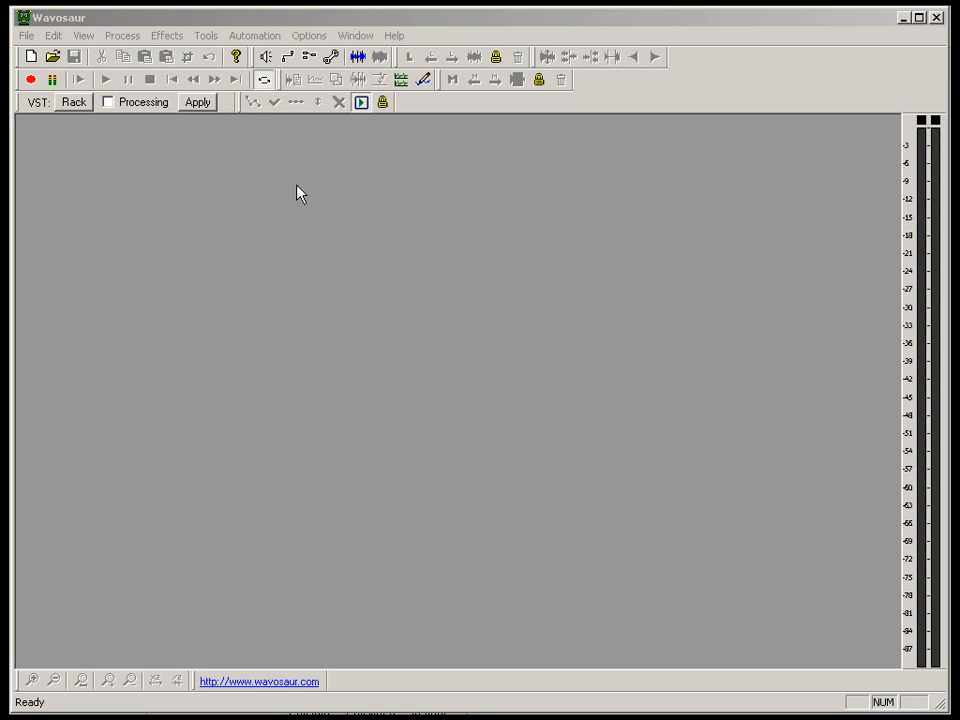
Record a new audio clip and maximize the window of the resulting recording.
{"action": "left_click", "coordinate": [512, 208]}
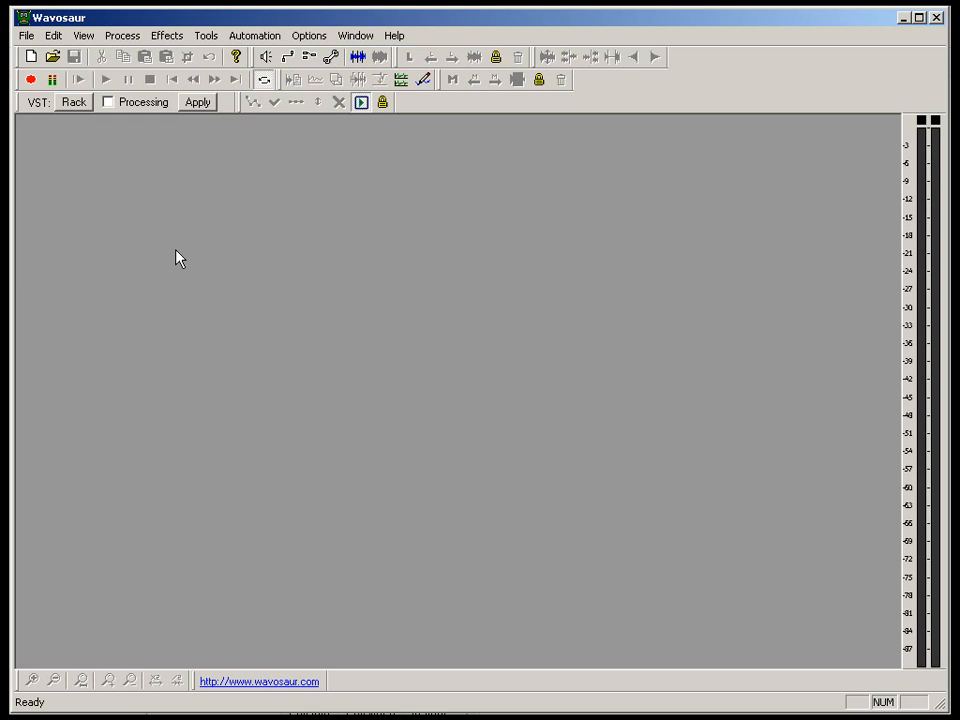
{"action": "left_click", "coordinate": [33, 82]}
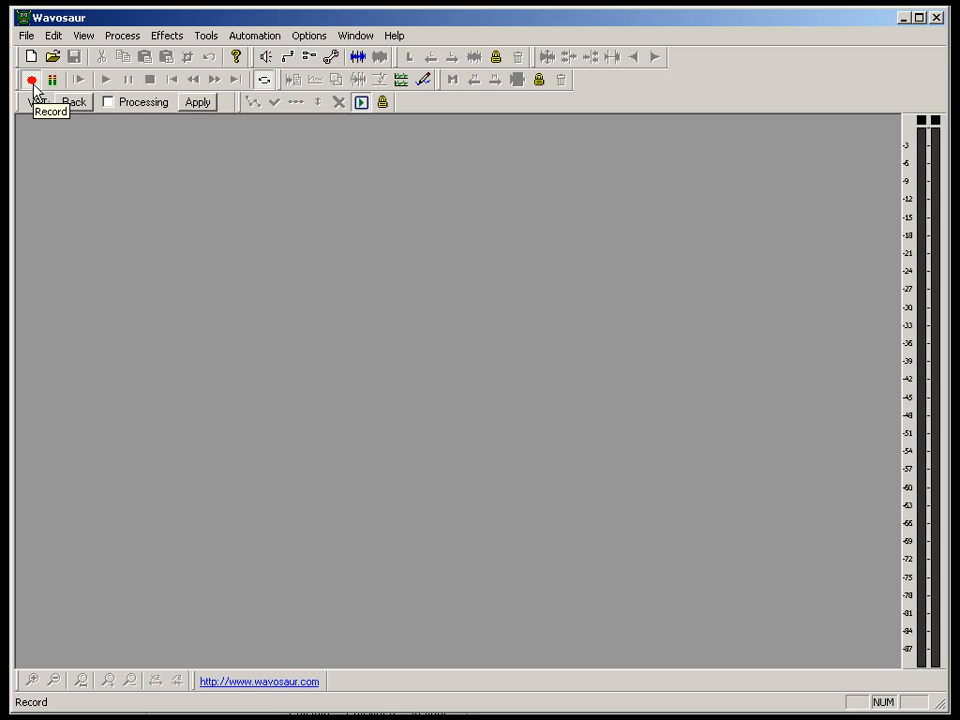
{"action": "left_click", "coordinate": [33, 85]}
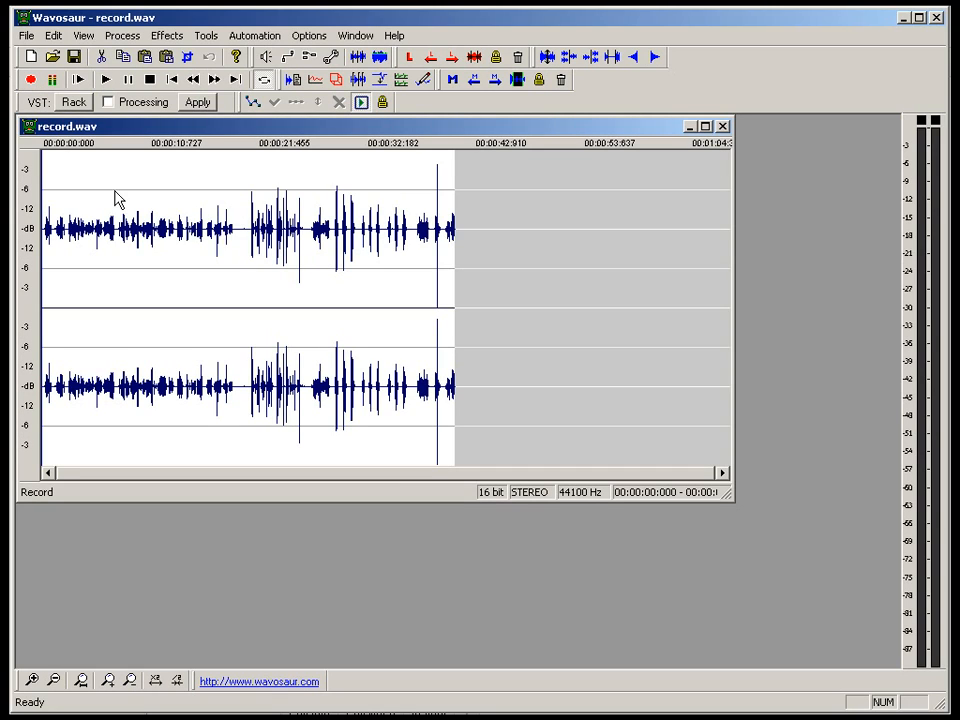
{"action": "left_click", "coordinate": [705, 127]}
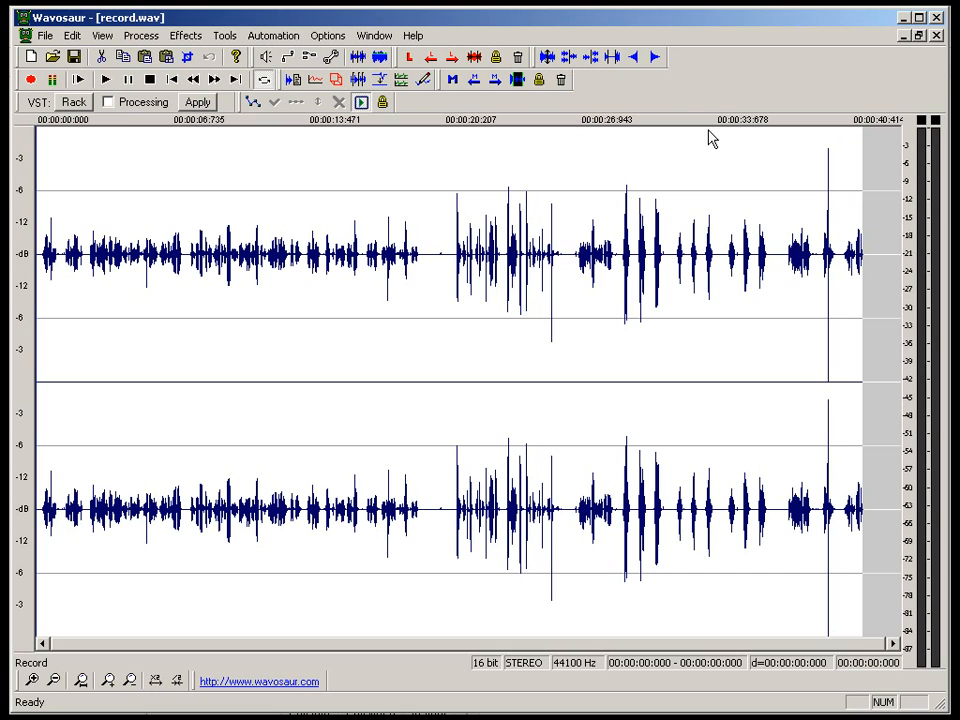
Normalize the loud spike near the end of the recording, from about 39.221 to 39.284 s, to -6 dB.
{"action": "left_click_drag", "start_coordinate": [456, 476], "coordinate": [833, 474]}
{"action": "left_click", "coordinate": [782, 417]}
{"action": "scroll", "coordinate": [836, 479], "scroll_direction": "up", "scroll_amount": 2}
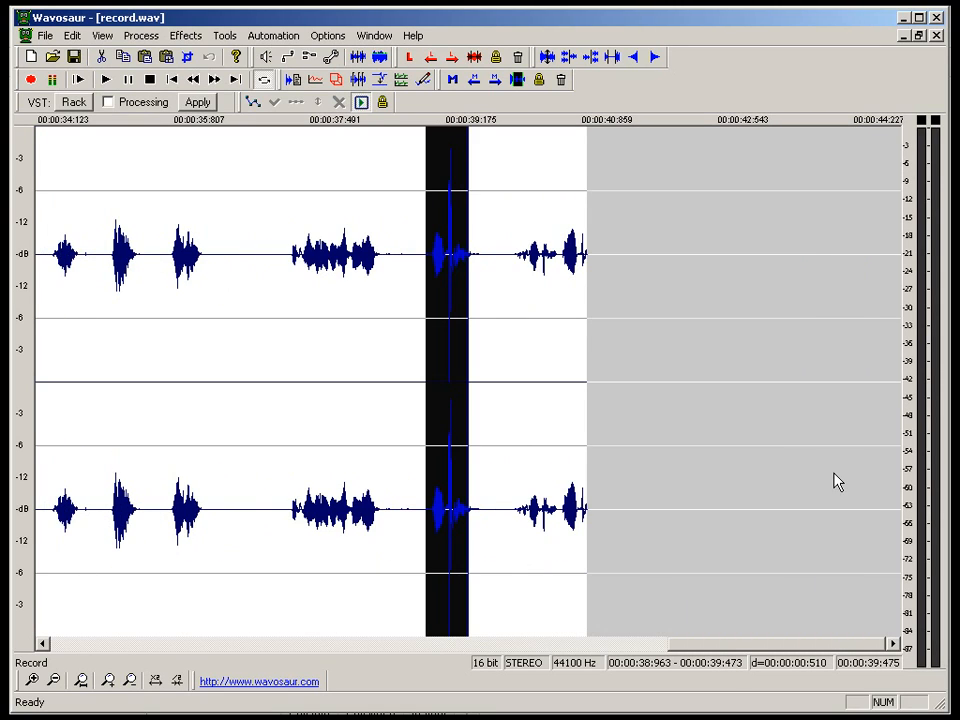
{"action": "scroll", "coordinate": [499, 480], "scroll_direction": "up", "scroll_amount": 2}
{"action": "scroll", "coordinate": [498, 480], "scroll_direction": "down", "scroll_amount": 2}
{"action": "scroll", "coordinate": [499, 480], "scroll_direction": "up", "scroll_amount": 1}
{"action": "scroll", "coordinate": [499, 480], "scroll_direction": "down", "scroll_amount": 2}
{"action": "scroll", "coordinate": [499, 480], "scroll_direction": "up", "scroll_amount": 1}
{"action": "scroll", "coordinate": [499, 481], "scroll_direction": "up", "scroll_amount": 3}
{"action": "left_click", "coordinate": [294, 326]}
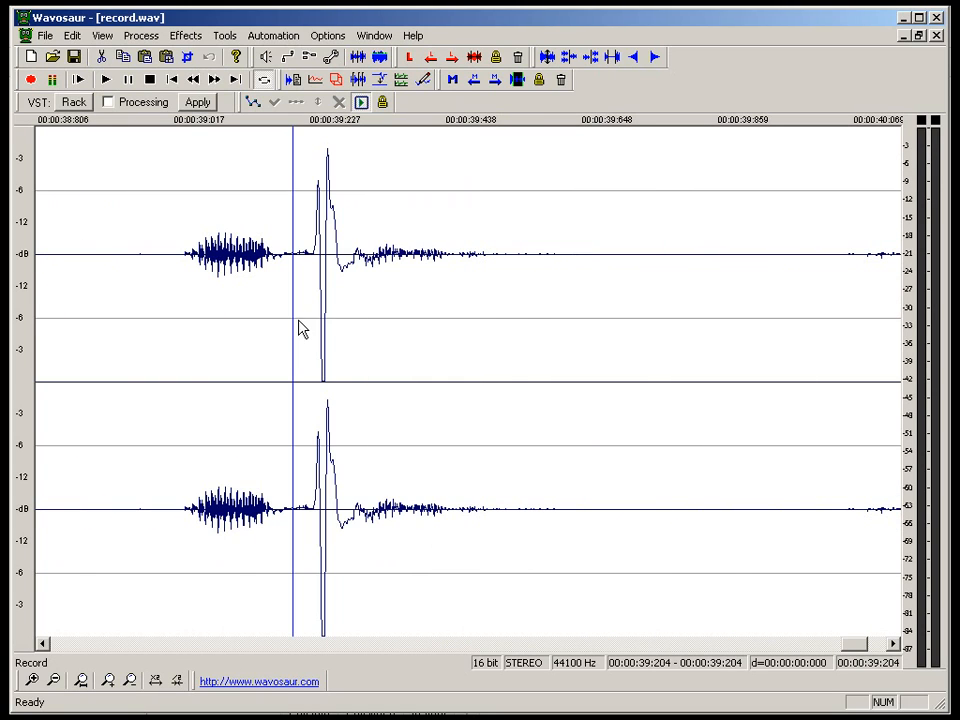
{"action": "left_click_drag", "start_coordinate": [302, 330], "coordinate": [339, 326]}
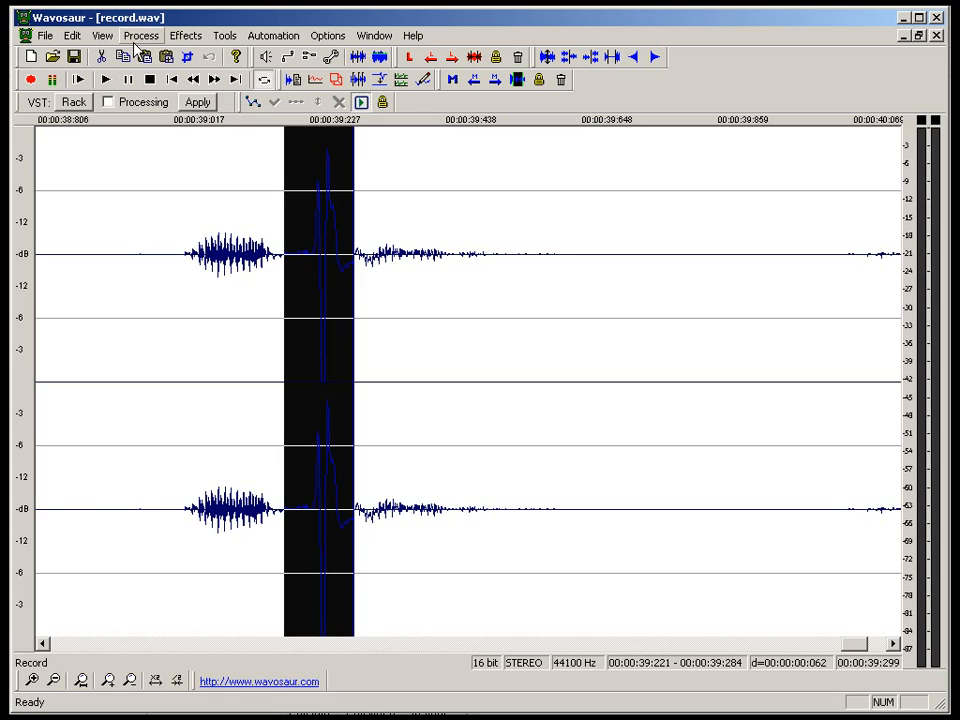
{"action": "left_click", "coordinate": [138, 37]}
{"action": "mouse_move", "coordinate": [195, 280]}
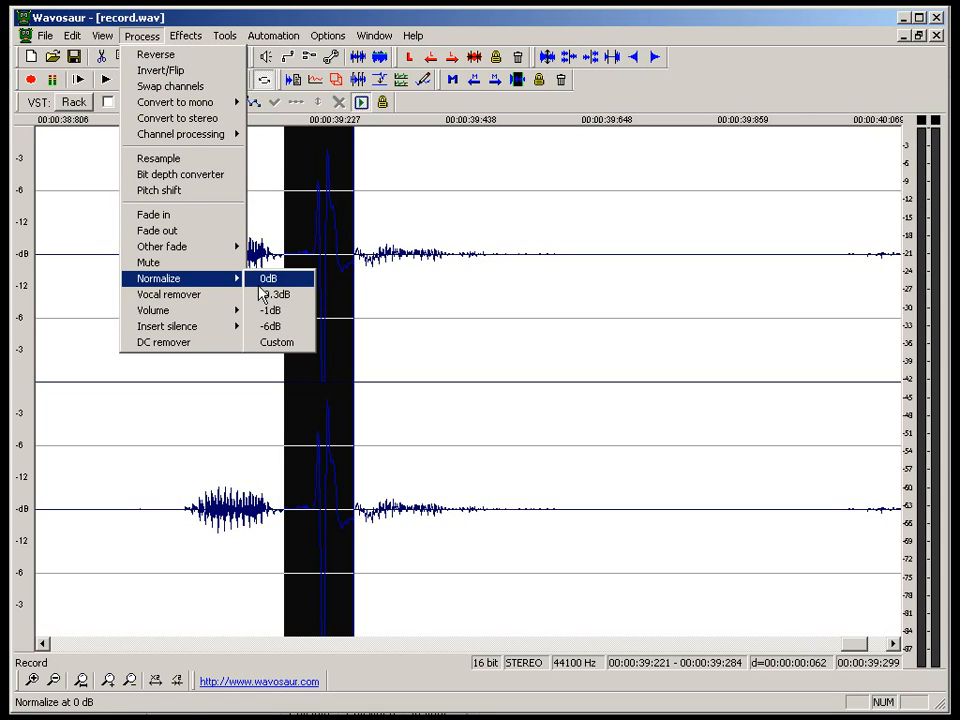
{"action": "left_click", "coordinate": [298, 327]}
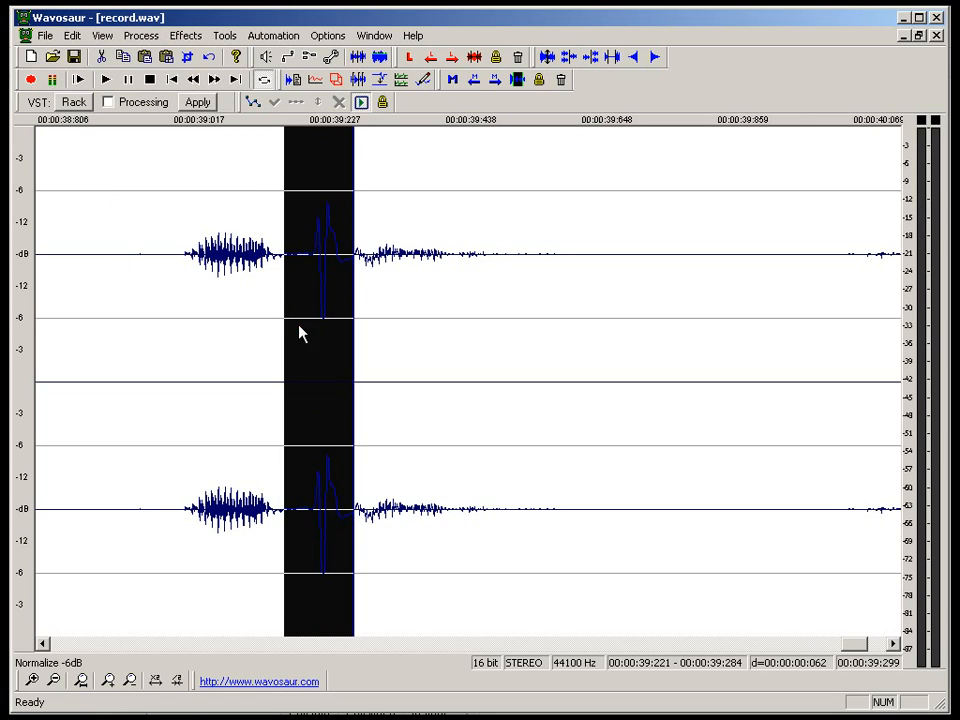
{"action": "left_click", "coordinate": [140, 36]}
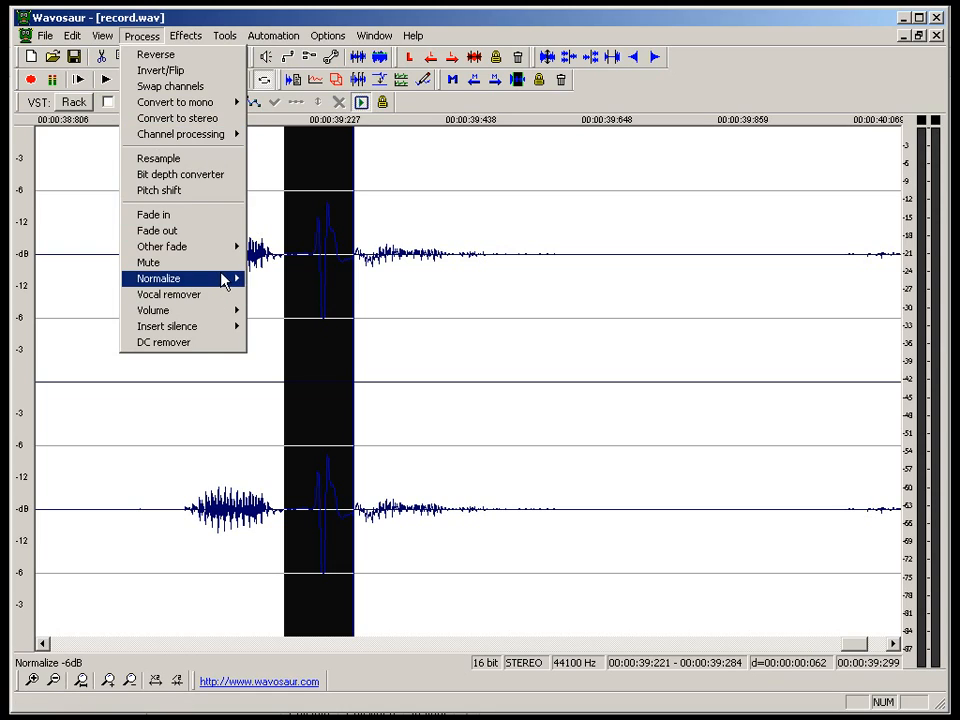
{"action": "mouse_move", "coordinate": [224, 281]}
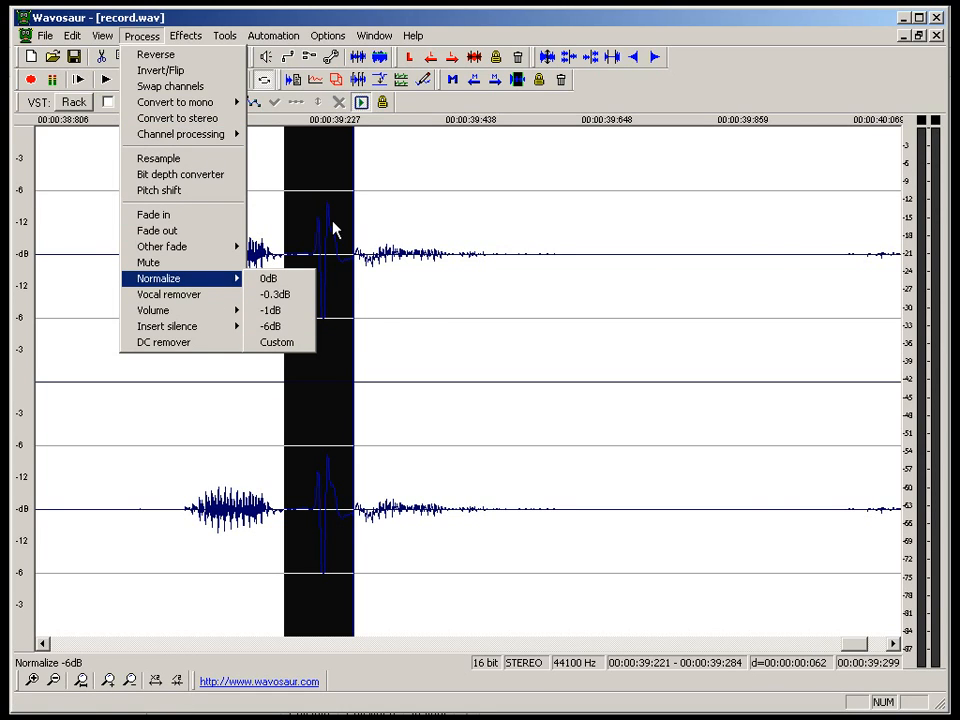
{"action": "left_click", "coordinate": [373, 212]}
{"action": "scroll", "coordinate": [350, 262], "scroll_direction": "down", "scroll_amount": 5}
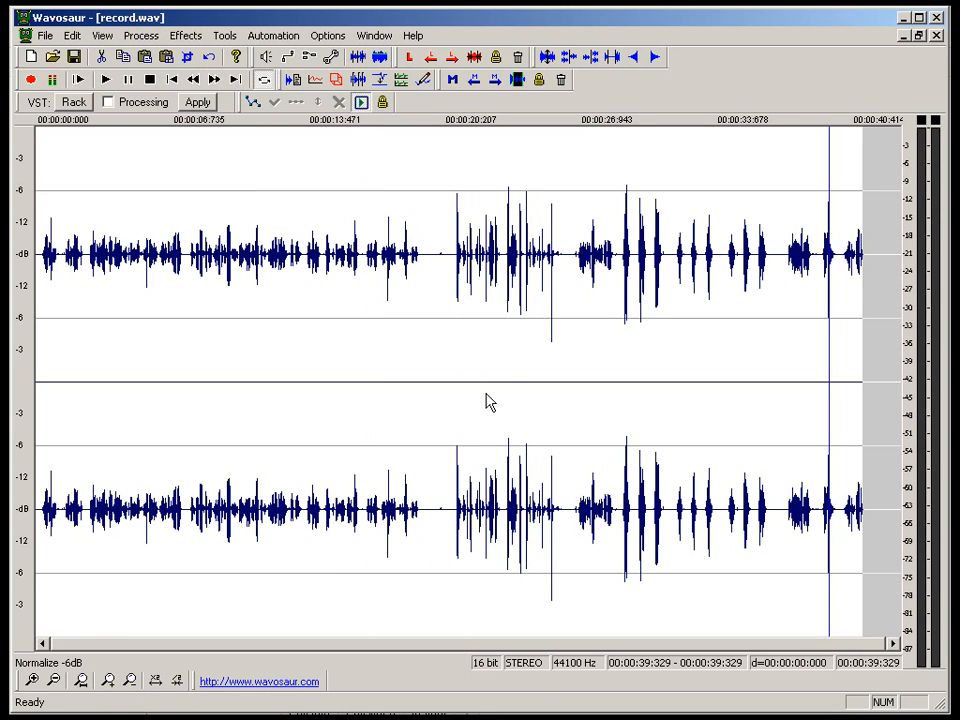
Delete the opening part of the recording from the start to about 19.83 s.
{"action": "left_click", "coordinate": [454, 442]}
{"action": "left_click_drag", "start_coordinate": [453, 447], "coordinate": [465, 446]}
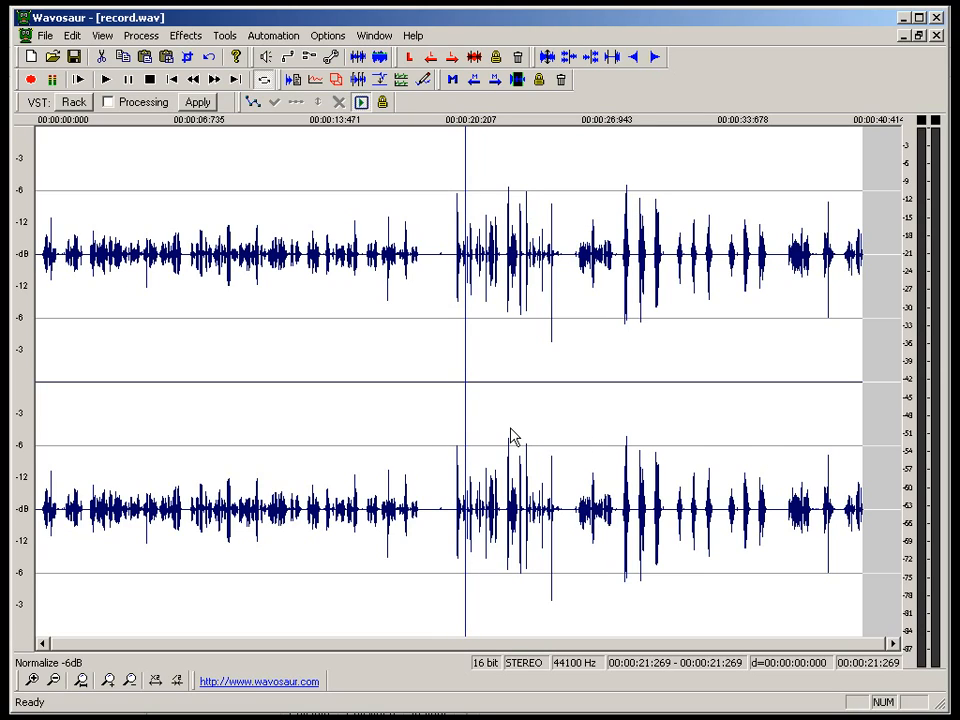
{"action": "left_click", "coordinate": [333, 383]}
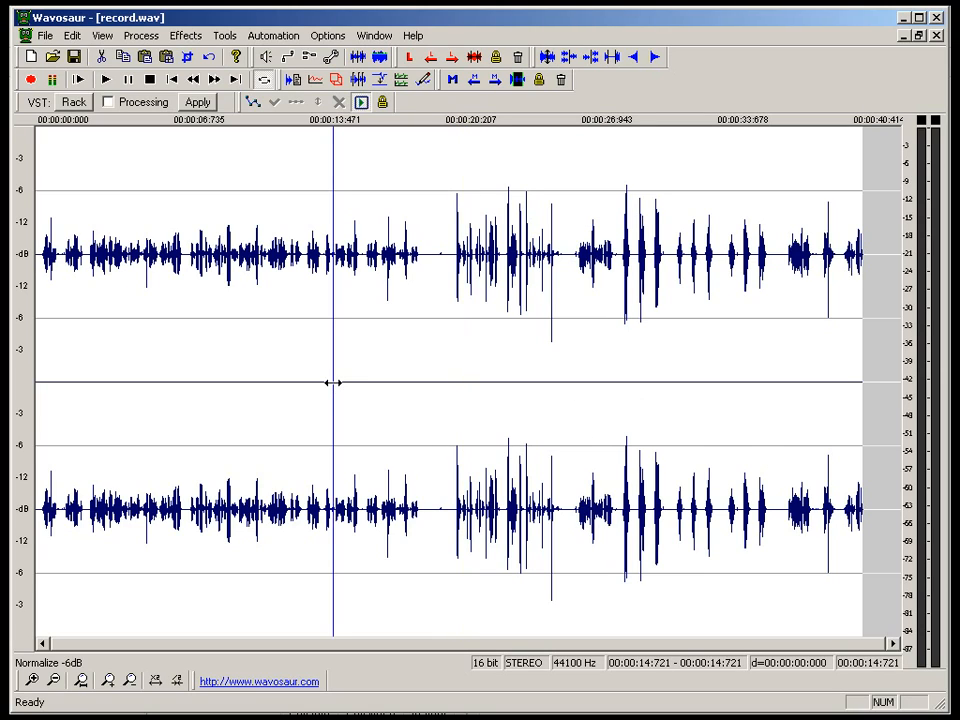
{"action": "left_click_drag", "start_coordinate": [431, 369], "coordinate": [37, 377]}
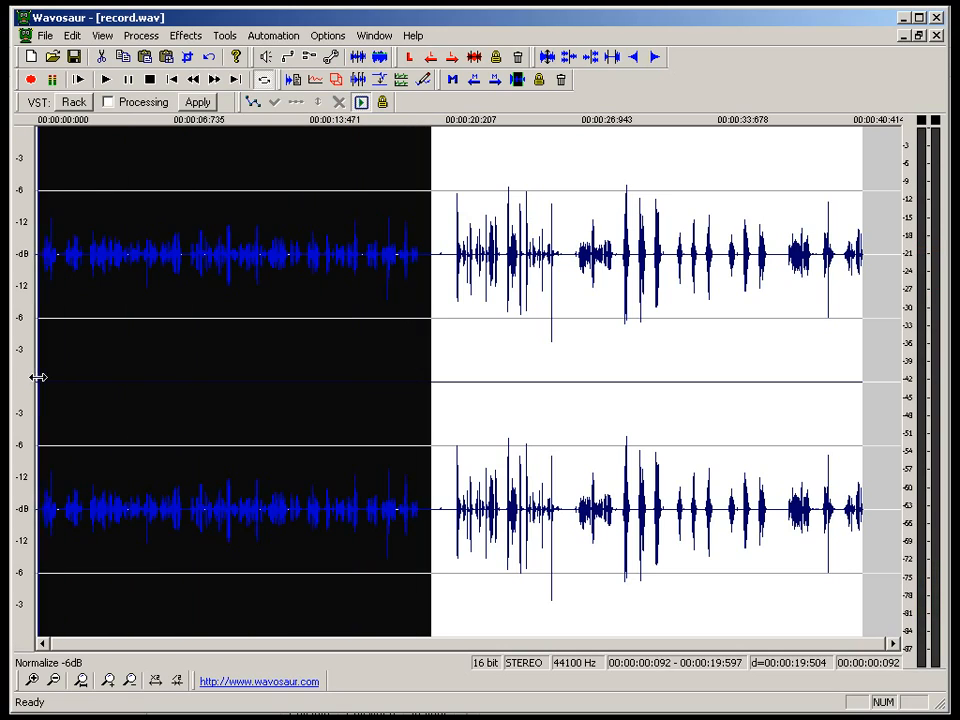
{"action": "left_click", "coordinate": [466, 376]}
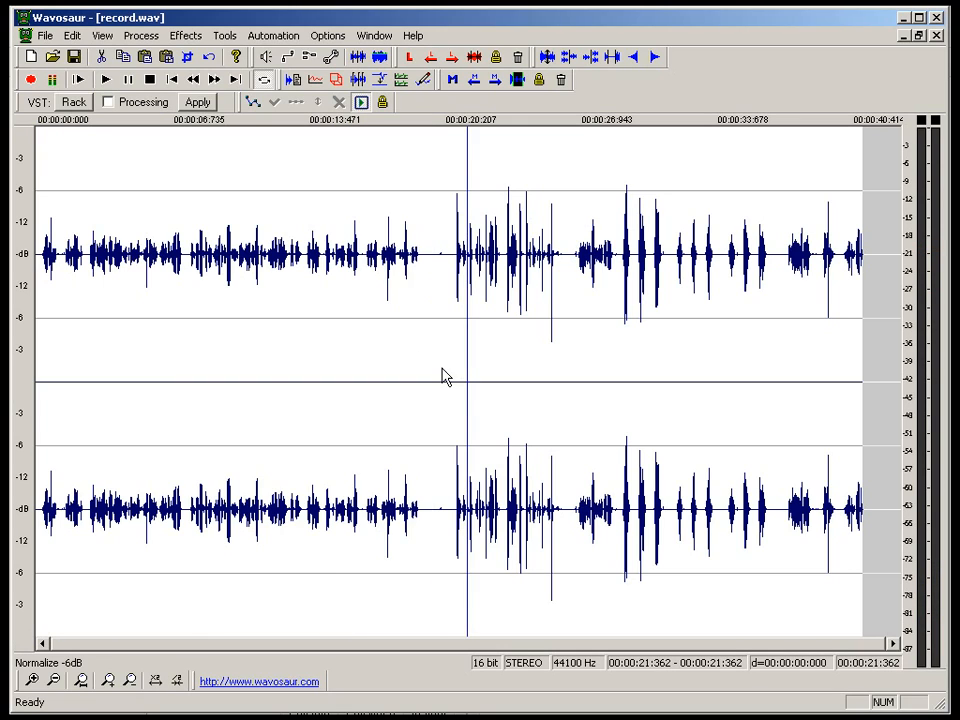
{"action": "left_click_drag", "start_coordinate": [436, 378], "coordinate": [30, 388]}
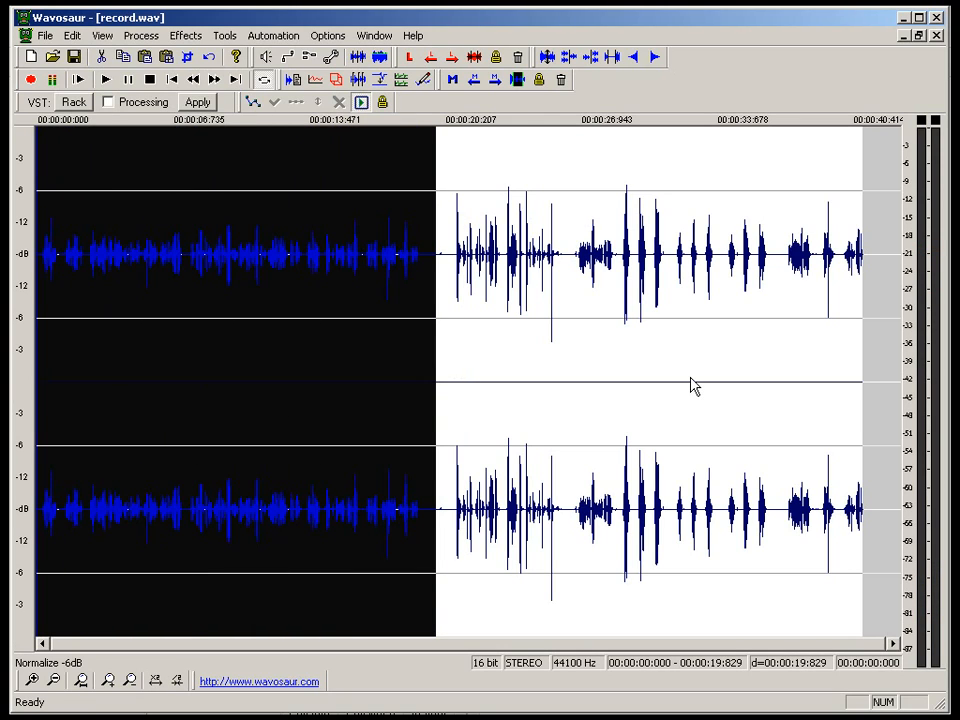
{"action": "key", "text": "Delete"}
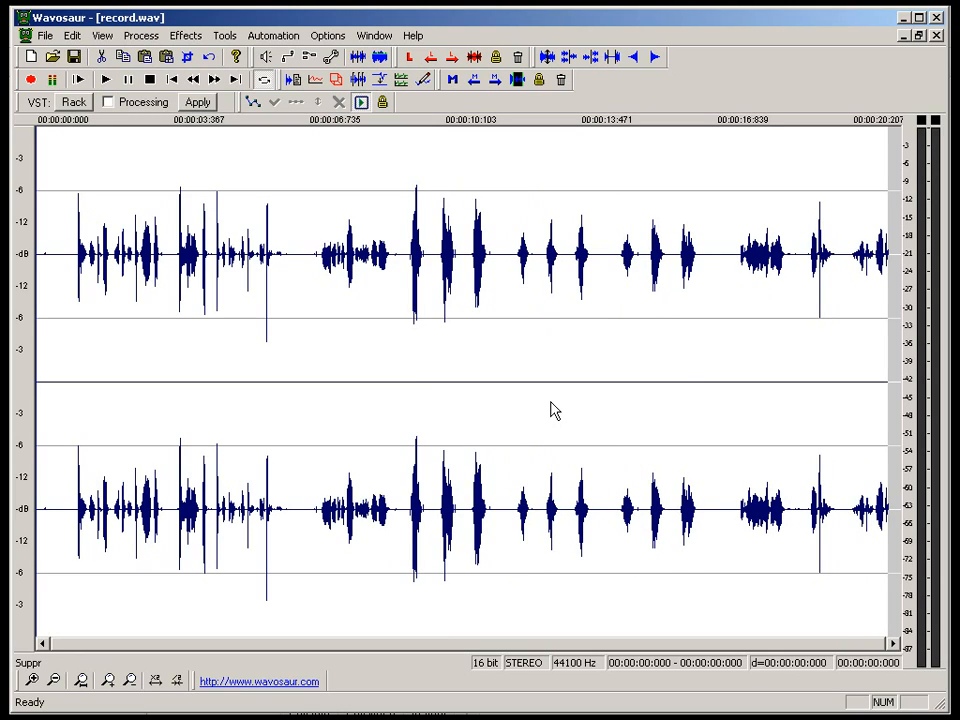
Delete the remaining short silence before the first peak at the start of the recording.
{"action": "left_click_drag", "start_coordinate": [74, 414], "coordinate": [39, 420]}
{"action": "left_click", "coordinate": [57, 418]}
{"action": "key", "text": "Delete"}
{"action": "scroll", "coordinate": [73, 421], "scroll_direction": "up", "scroll_amount": 1}
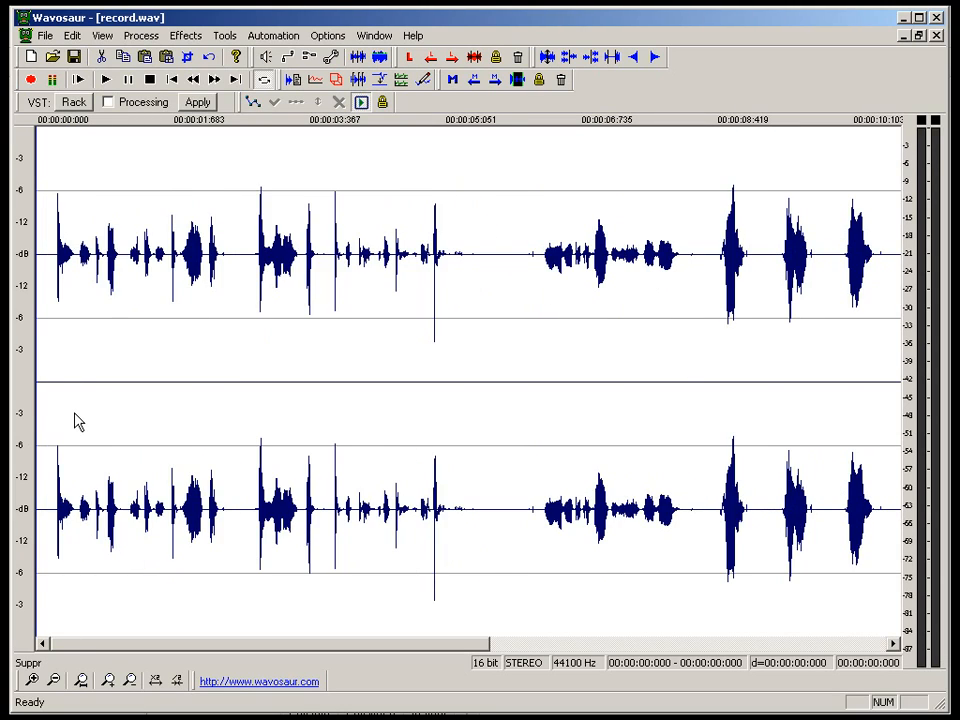
{"action": "scroll", "coordinate": [77, 421], "scroll_direction": "up", "scroll_amount": 1}
{"action": "scroll", "coordinate": [77, 421], "scroll_direction": "down", "scroll_amount": 2}
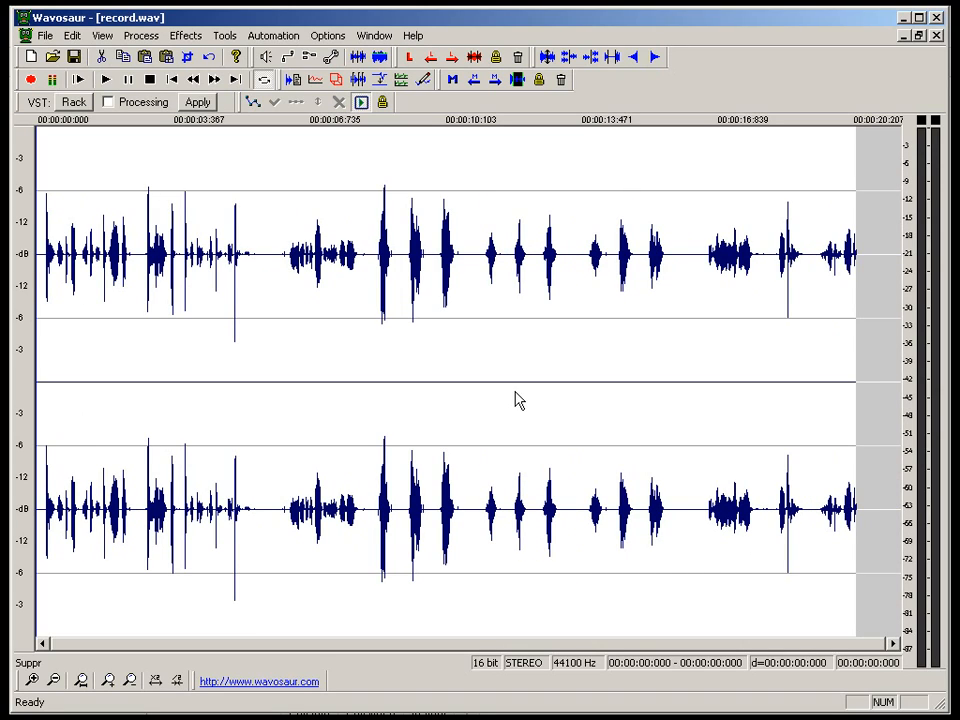
Play the audio from about 8.54 s, and normalize the three loud bursts between about 8.359 and 10.611 s to -6 dB.
{"action": "left_click", "coordinate": [381, 437]}
{"action": "key", "text": "space"}
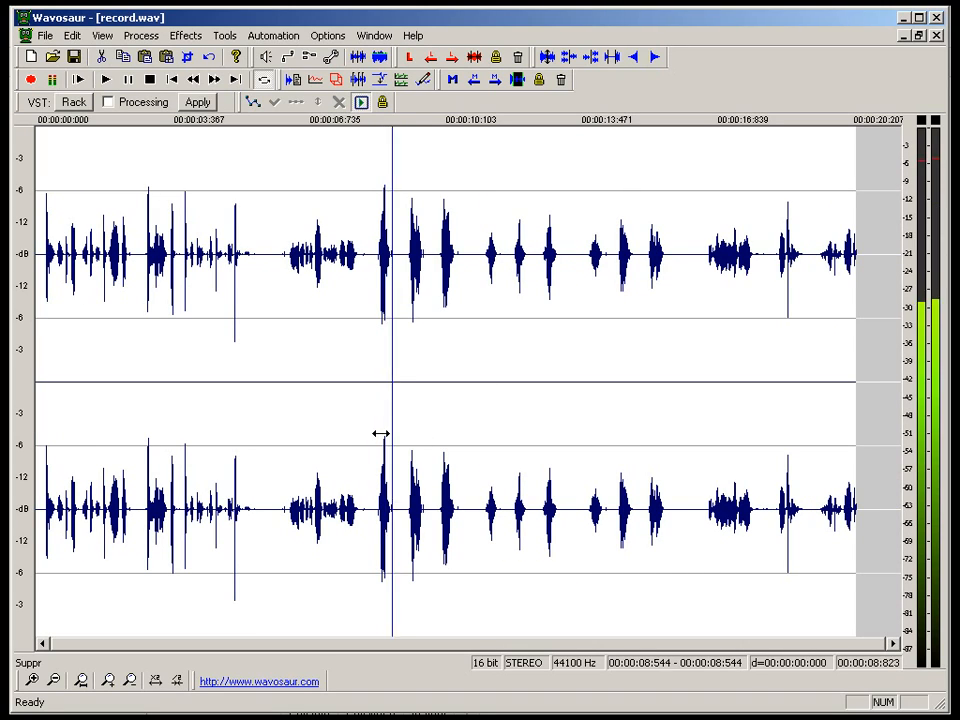
{"action": "key", "text": "space"}
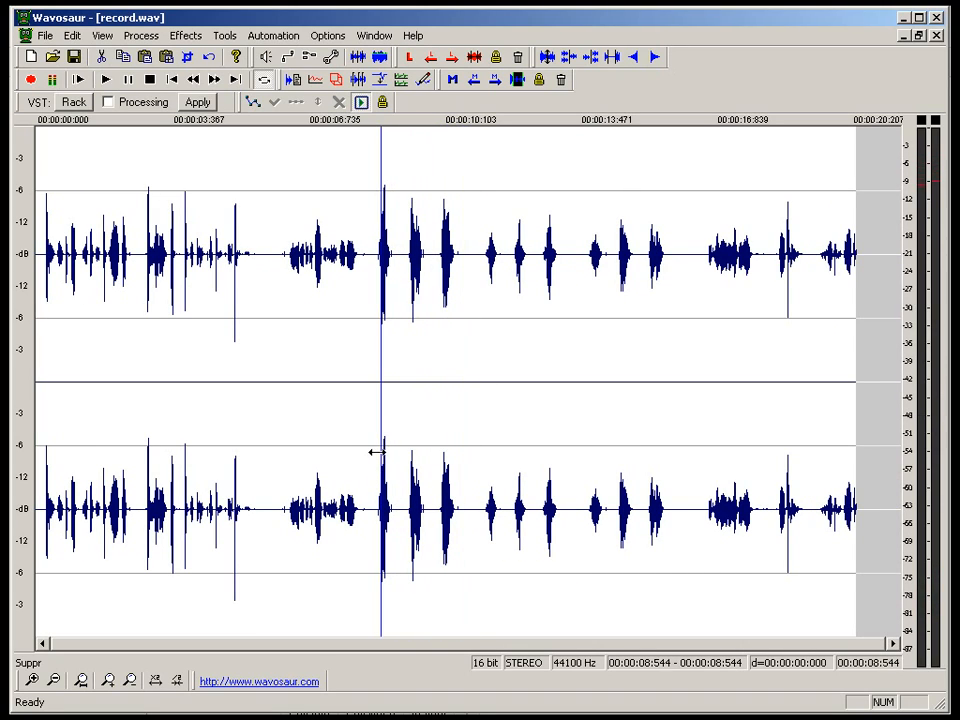
{"action": "left_click_drag", "start_coordinate": [376, 452], "coordinate": [464, 448]}
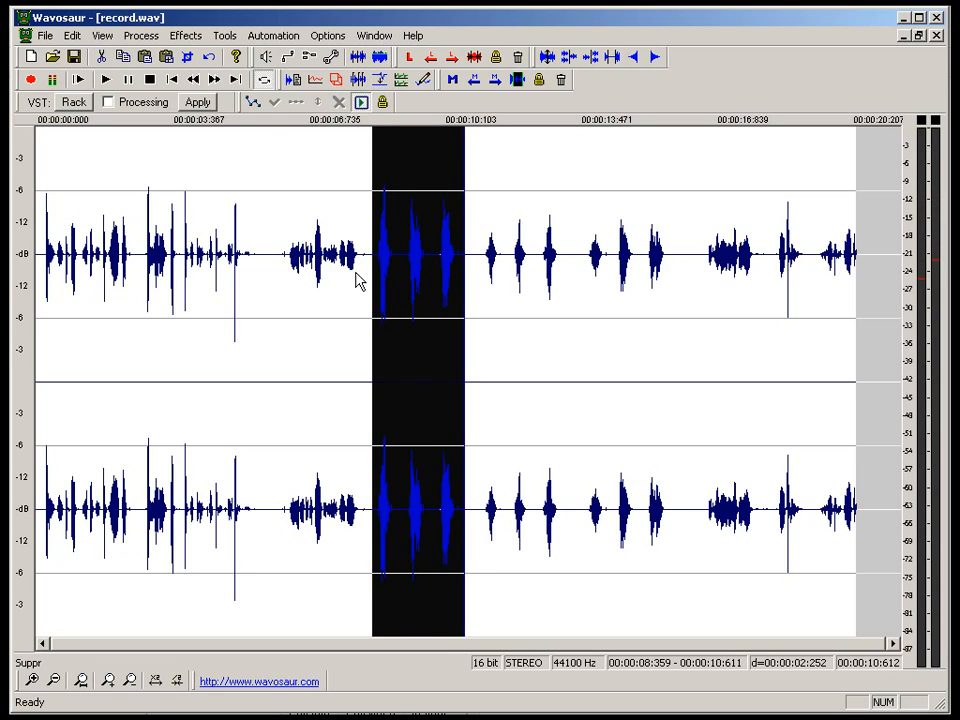
{"action": "left_click", "coordinate": [180, 36]}
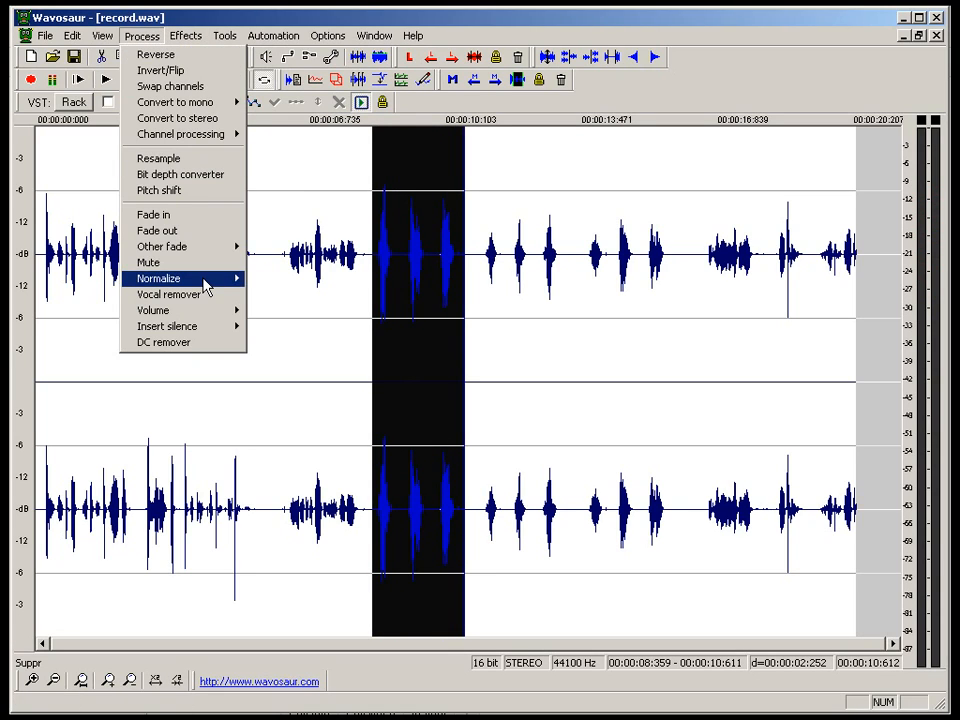
{"action": "mouse_move", "coordinate": [207, 281]}
{"action": "left_click", "coordinate": [290, 326]}
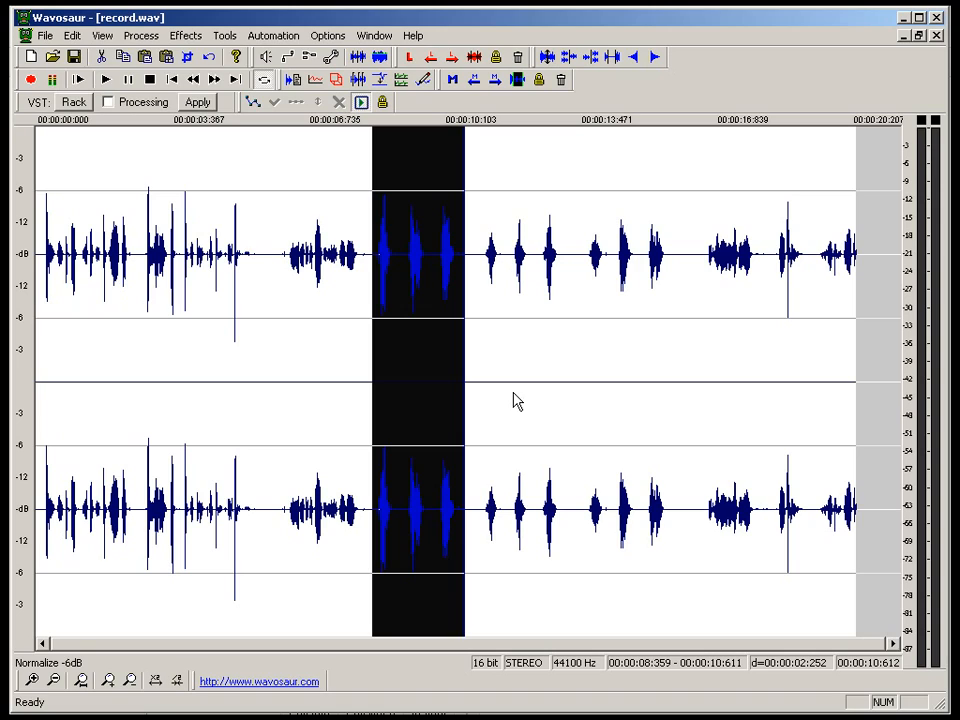
Lower the volume of the three selected bursts by 6 dB and play back the selection.
{"action": "left_click", "coordinate": [128, 38]}
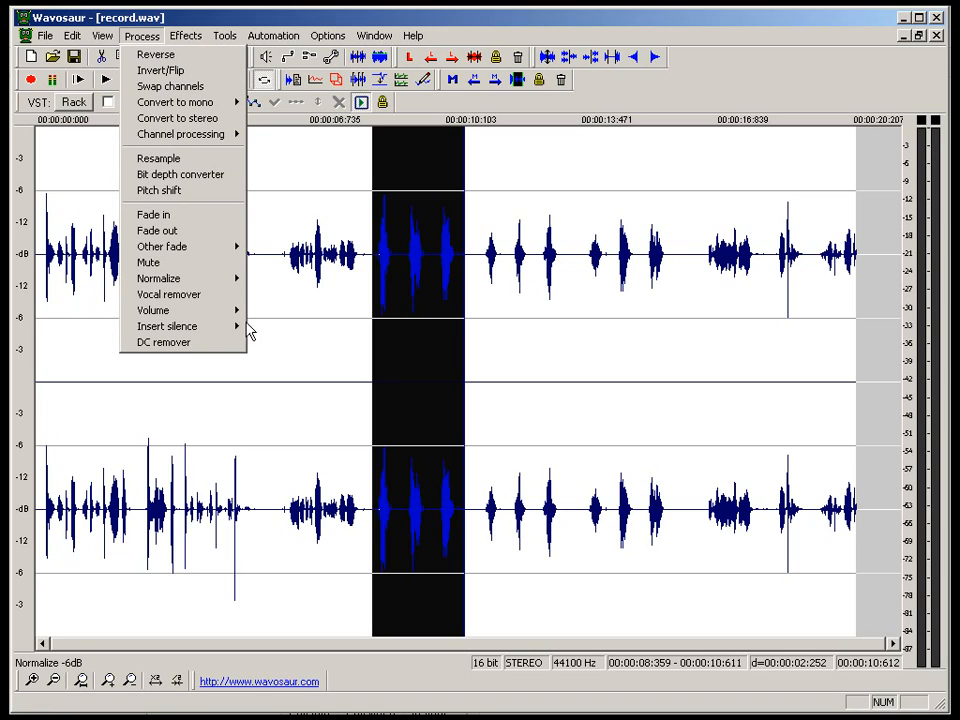
{"action": "mouse_move", "coordinate": [240, 311]}
{"action": "left_click", "coordinate": [295, 330]}
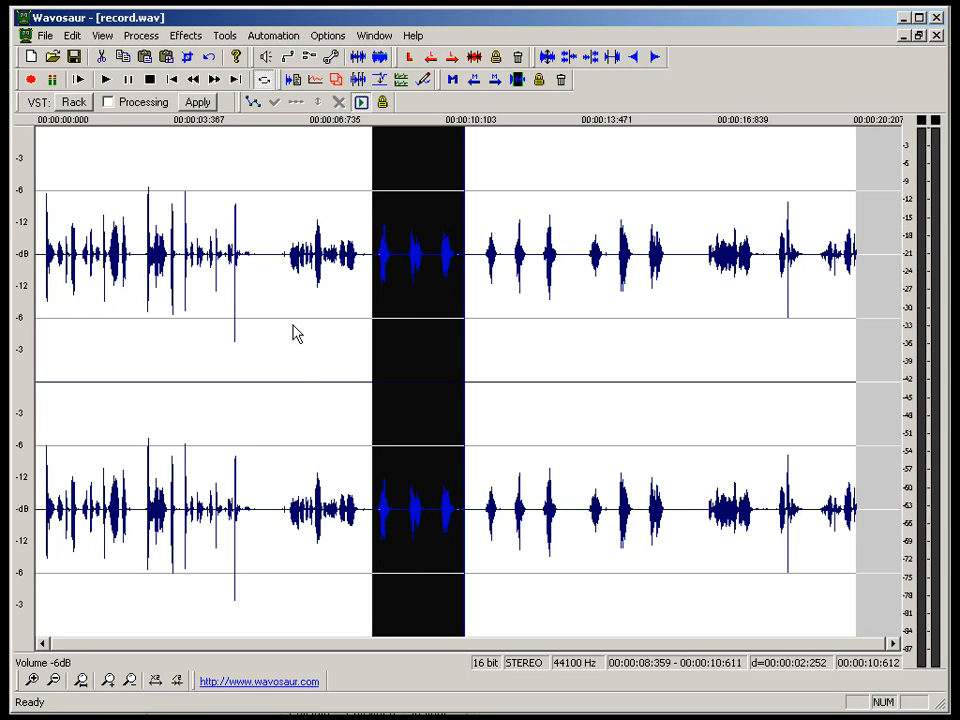
{"action": "key", "text": "space"}
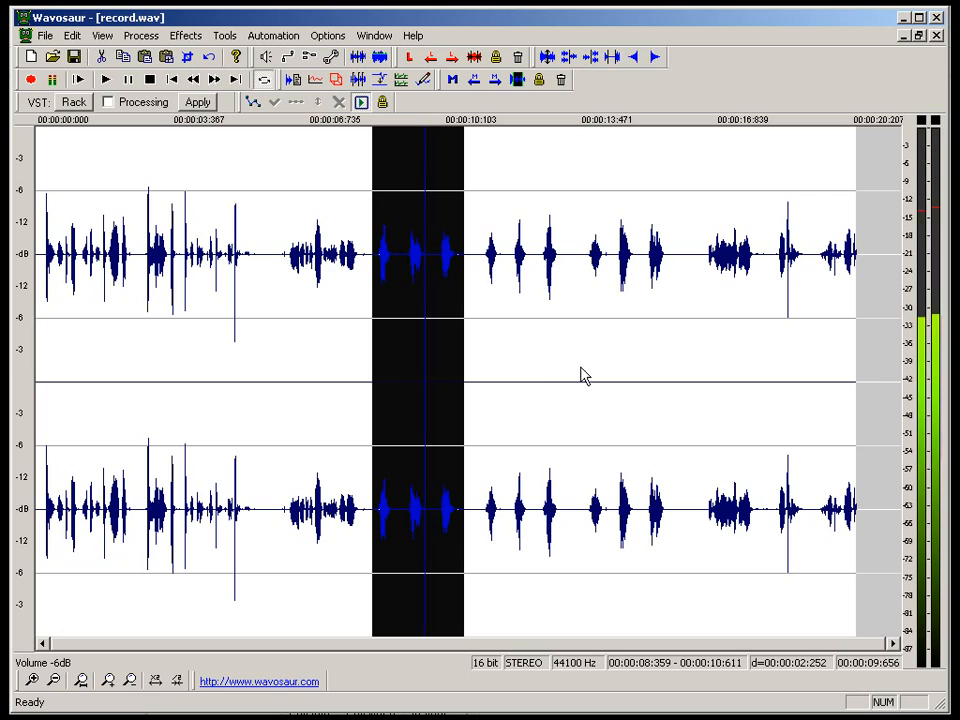
Copy the first of the three quieted bursts, from about 8.429 to 8.836 s.
{"action": "scroll", "coordinate": [491, 379], "scroll_direction": "up", "scroll_amount": 2}
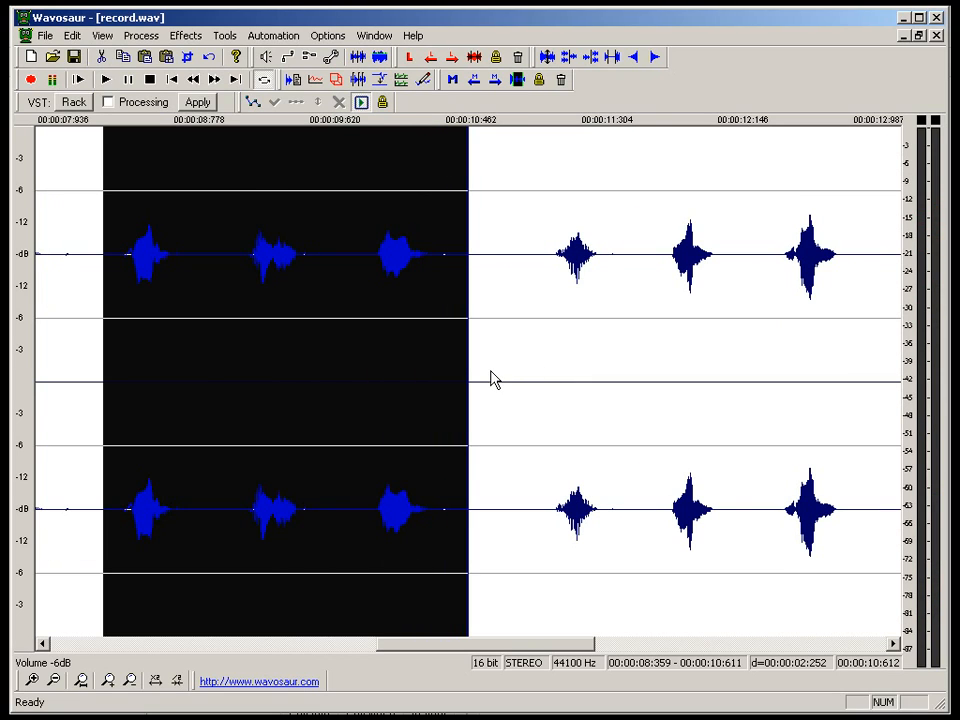
{"action": "left_click", "coordinate": [139, 388]}
{"action": "left_click_drag", "start_coordinate": [112, 452], "coordinate": [131, 452]}
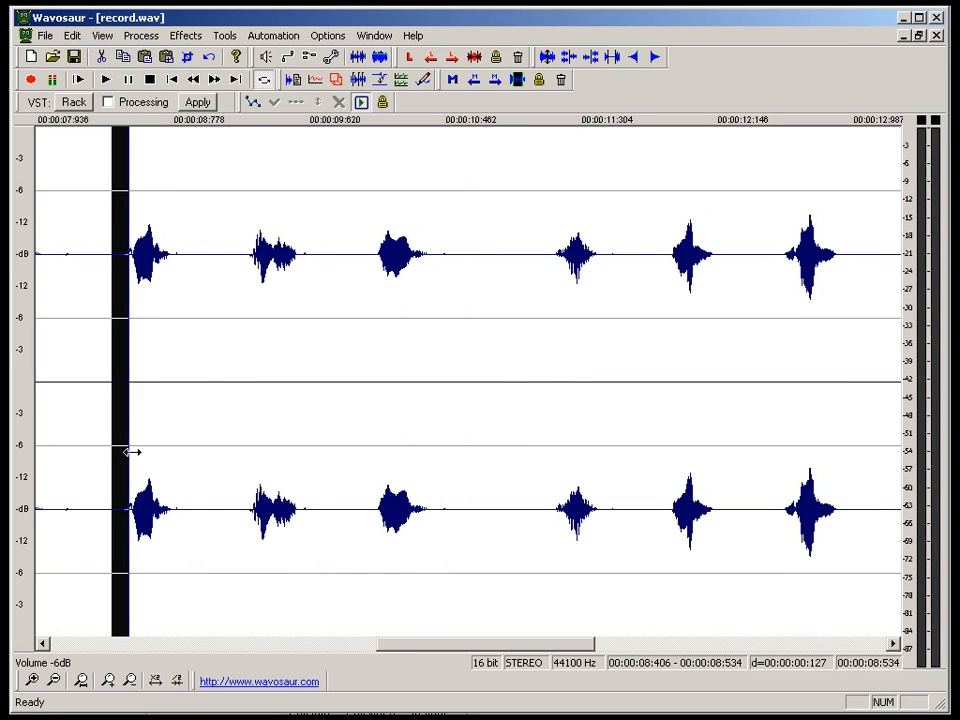
{"action": "left_click", "coordinate": [204, 471]}
{"action": "left_click", "coordinate": [174, 480]}
{"action": "left_click", "coordinate": [147, 489]}
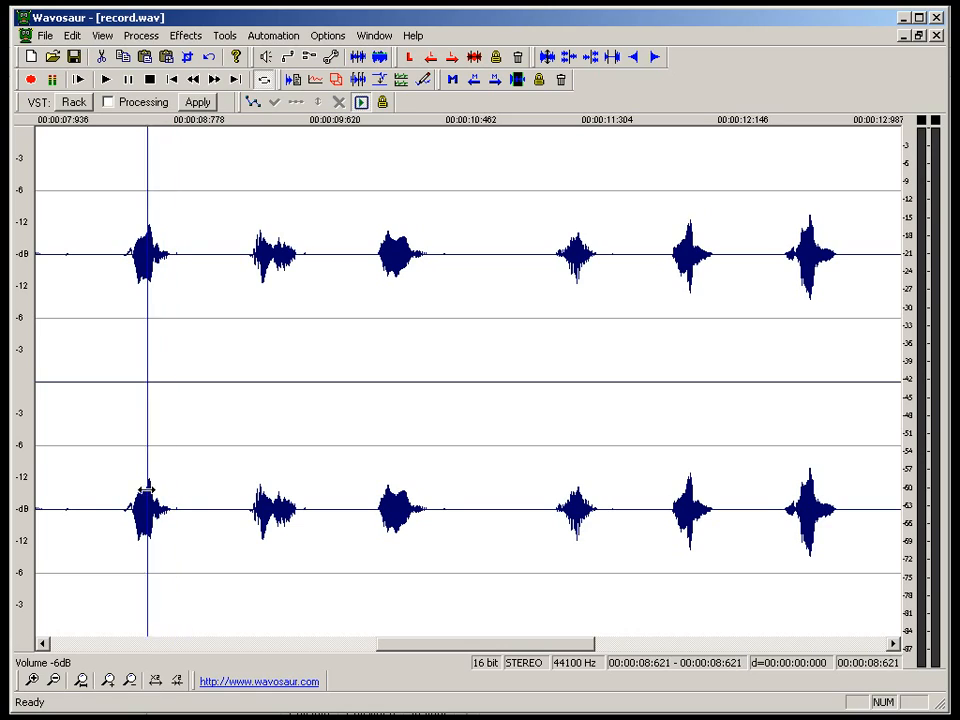
{"action": "left_click", "coordinate": [125, 496]}
{"action": "left_click_drag", "start_coordinate": [116, 495], "coordinate": [182, 488]}
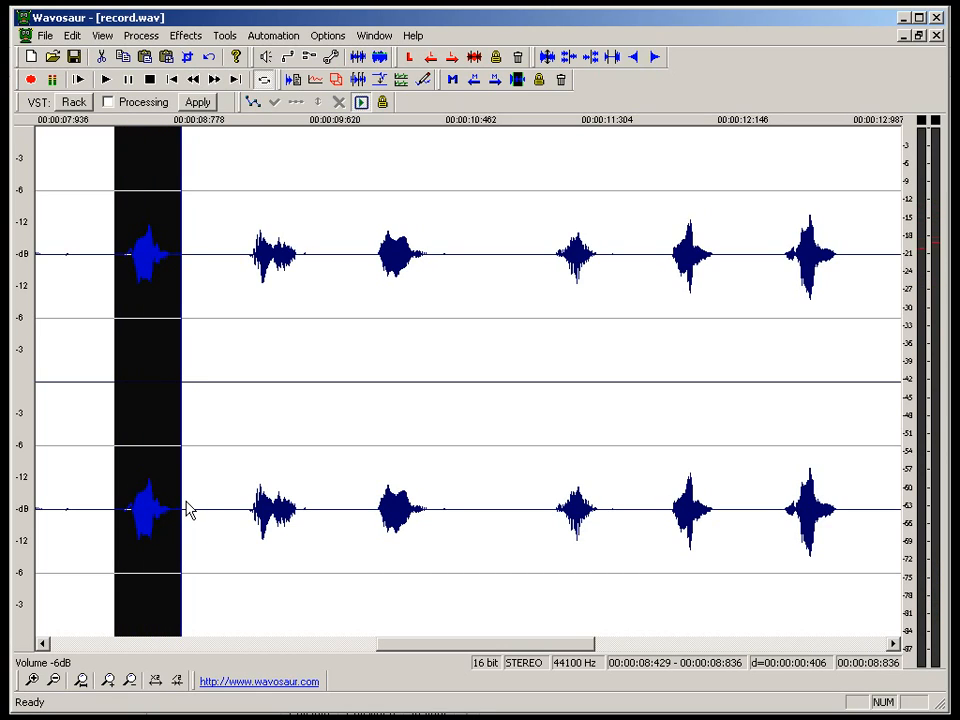
{"action": "key", "text": "ctrl+c"}
Paste and mix the copied burst over the second quieted burst at 9.224 s, and play the result through about 10.005 s.
{"action": "left_click", "coordinate": [244, 510]}
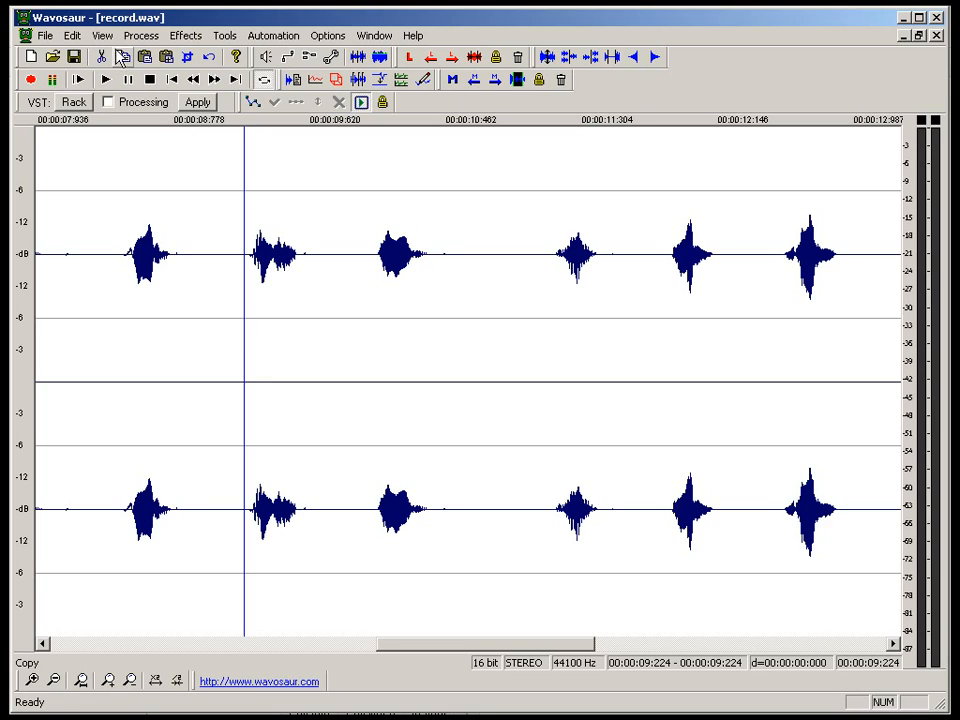
{"action": "left_click", "coordinate": [82, 37]}
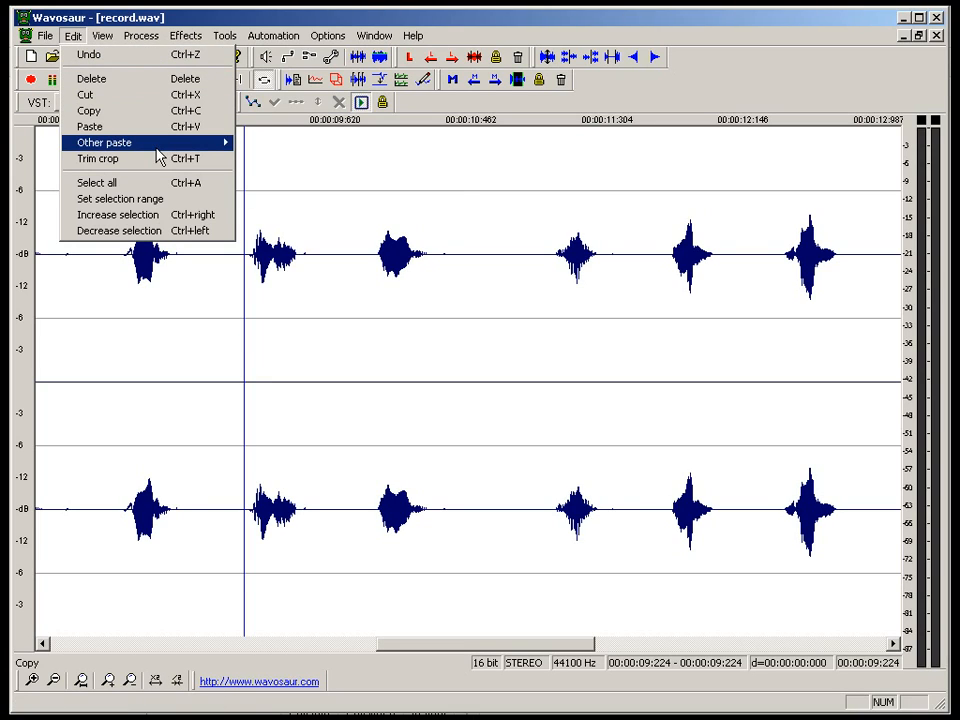
{"action": "mouse_move", "coordinate": [160, 157]}
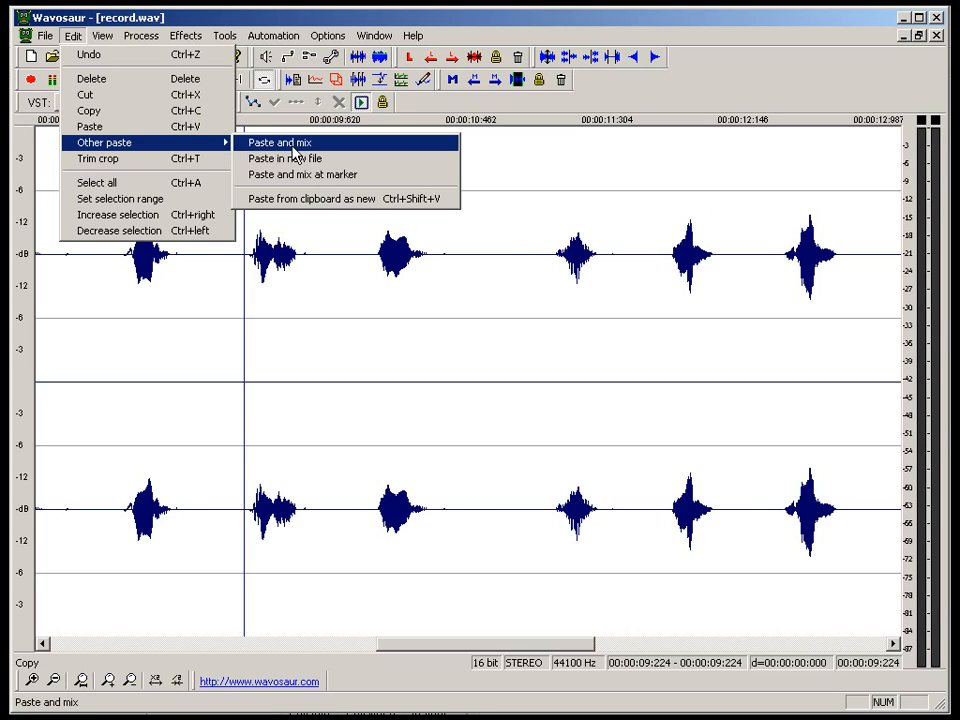
{"action": "left_click", "coordinate": [293, 145]}
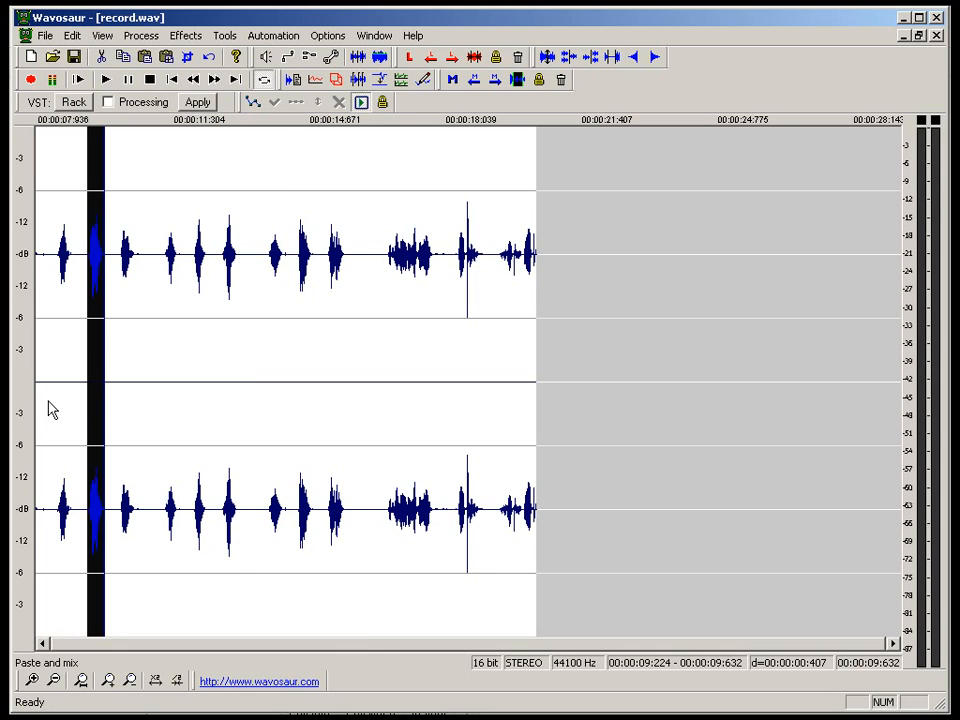
{"action": "scroll", "coordinate": [95, 433], "scroll_direction": "up", "scroll_amount": 4}
{"action": "key", "text": "space"}
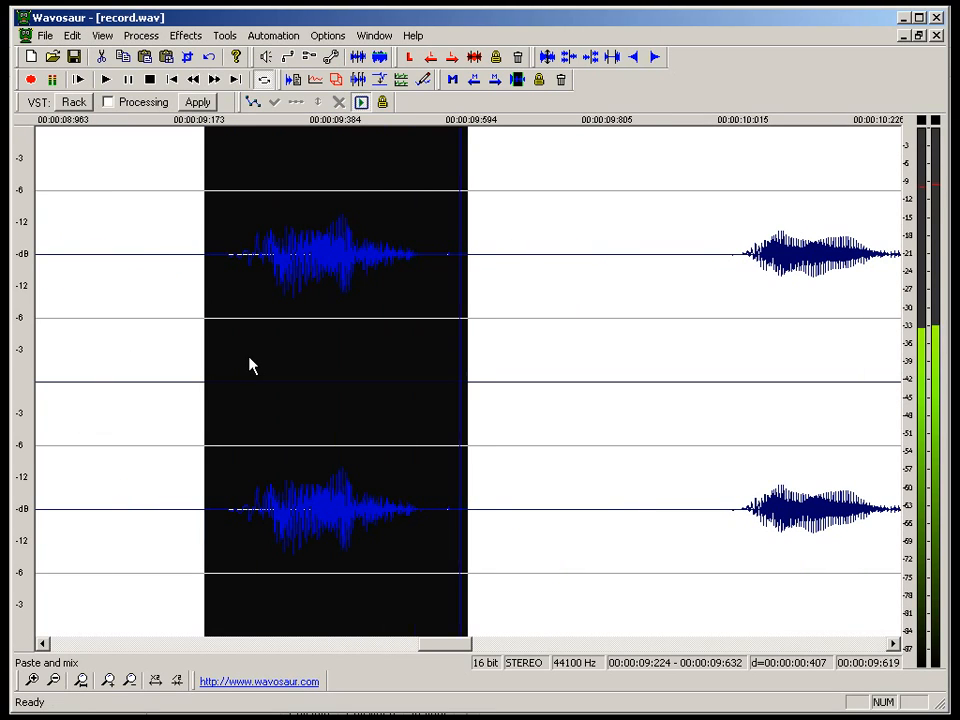
{"action": "left_click_drag", "start_coordinate": [467, 336], "coordinate": [705, 336]}
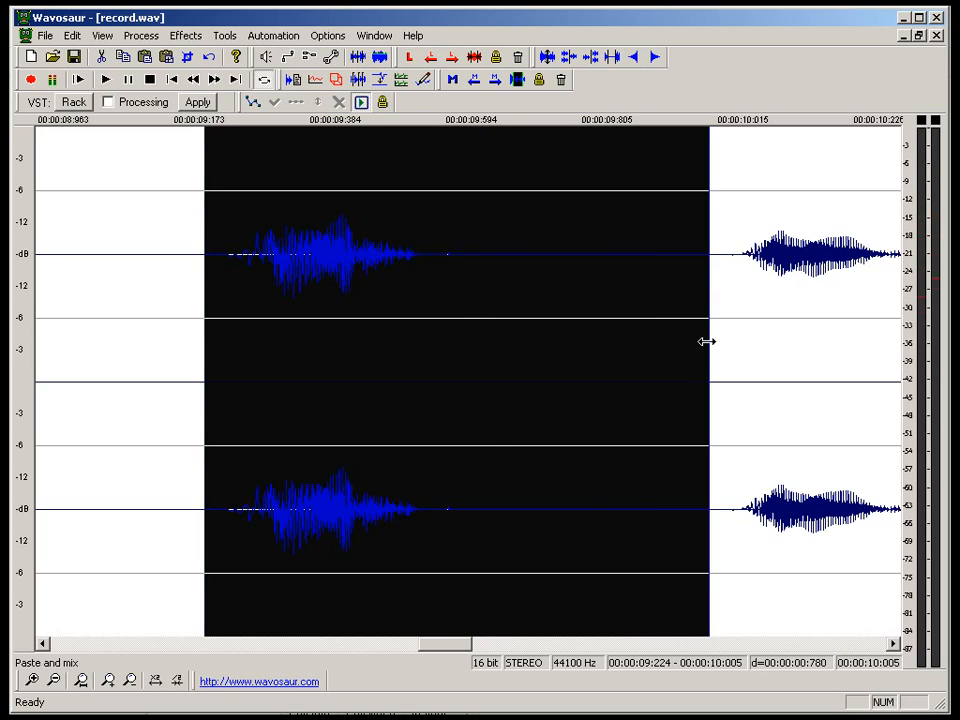
{"action": "key", "text": "space"}
{"action": "left_click", "coordinate": [731, 338]}
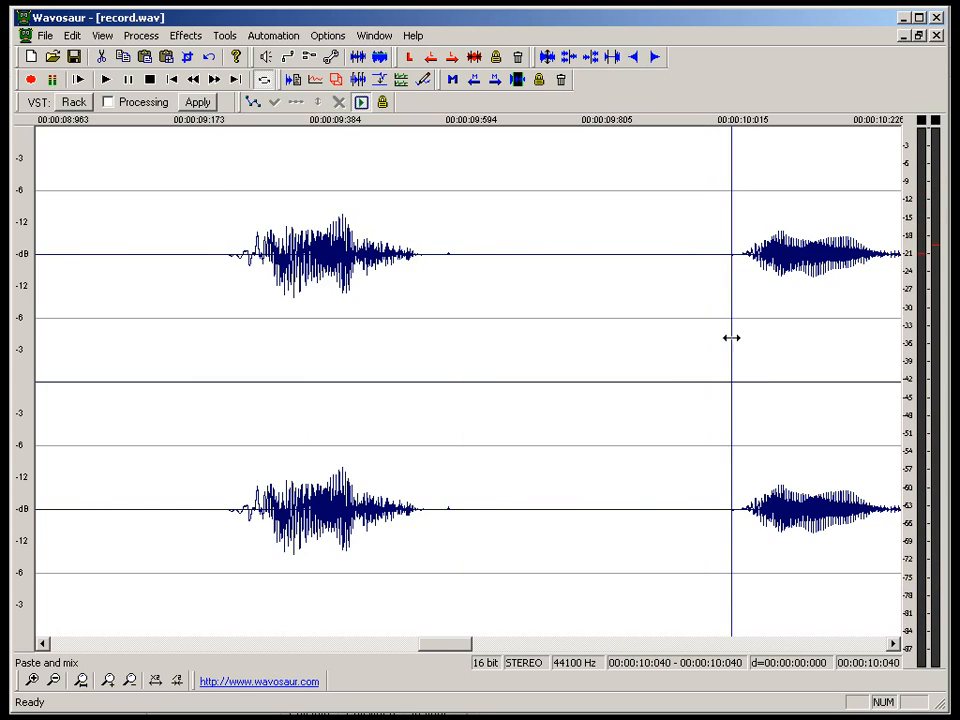
Copy the mixed second burst, about 0.36 s long, and briefly play the audio from about 10.063 s.
{"action": "scroll", "coordinate": [731, 336], "scroll_direction": "down", "scroll_amount": 2}
{"action": "left_click_drag", "start_coordinate": [340, 476], "coordinate": [395, 464]}
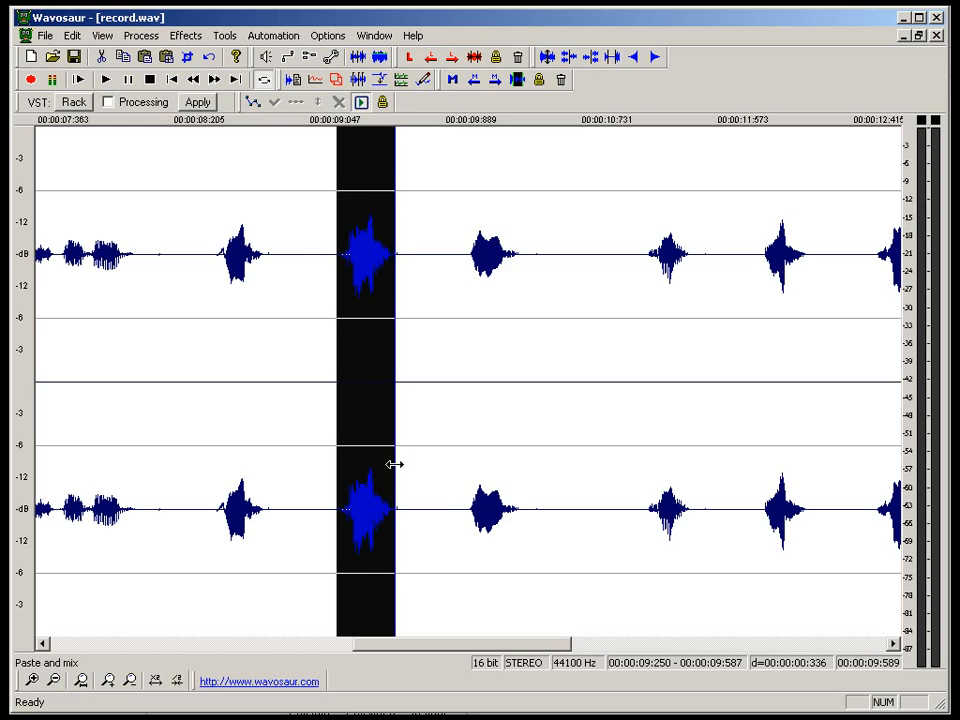
{"action": "left_click", "coordinate": [474, 386]}
{"action": "key", "text": "space"}
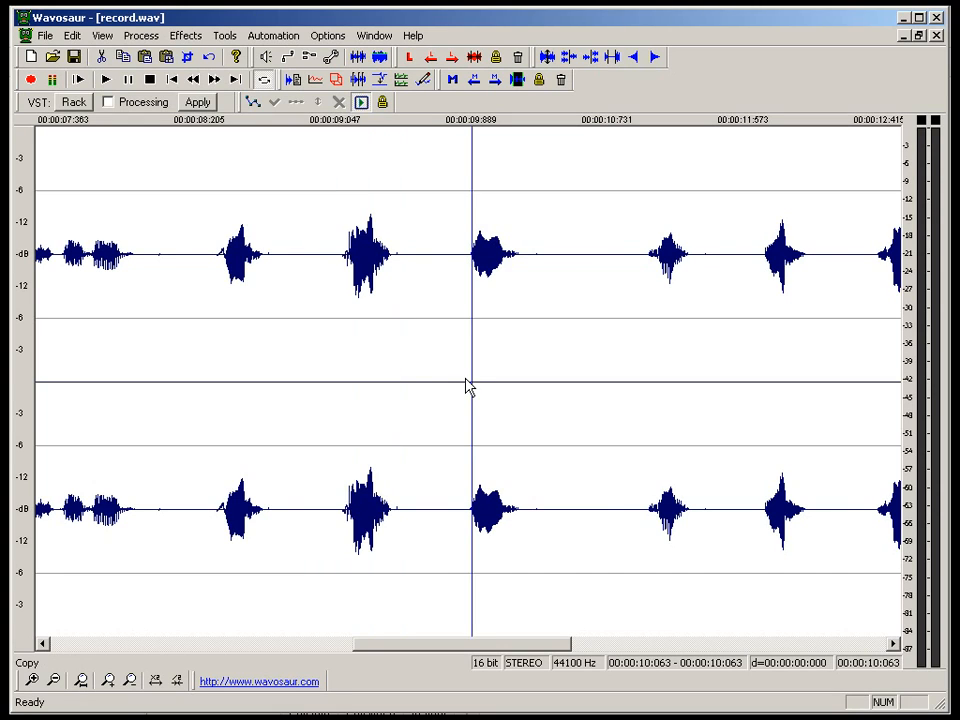
{"action": "key", "text": "space"}
Try to paste and mix the copied burst over the third burst at 10.045 s.
{"action": "scroll", "coordinate": [435, 382], "scroll_direction": "up", "scroll_amount": 2}
{"action": "left_click", "coordinate": [450, 374]}
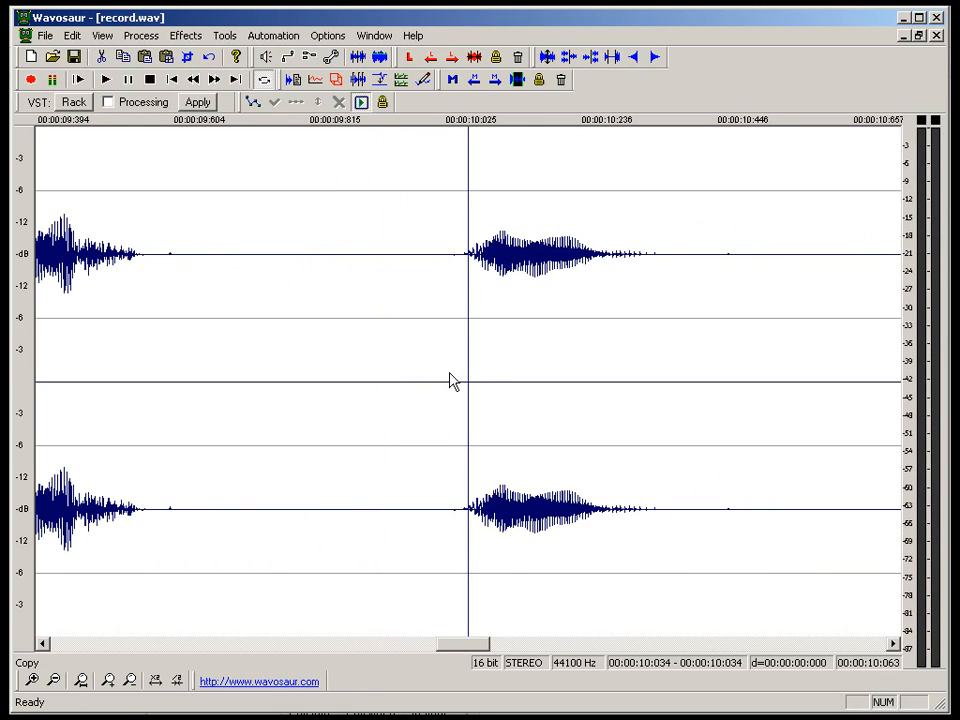
{"action": "left_click", "coordinate": [457, 371]}
{"action": "left_click", "coordinate": [73, 36]}
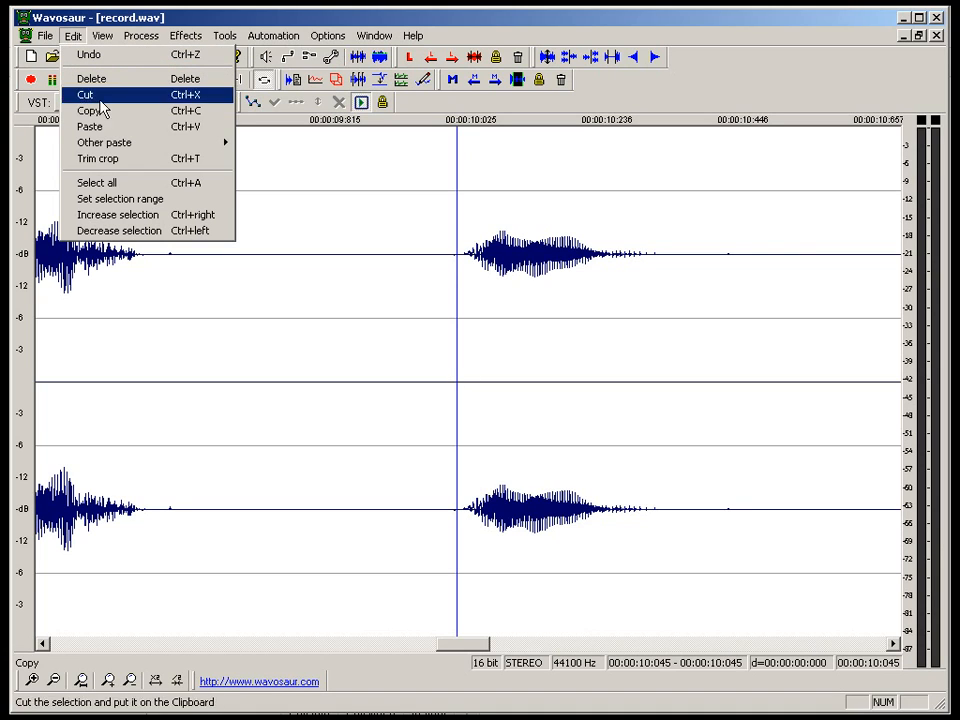
{"action": "mouse_move", "coordinate": [107, 143]}
{"action": "left_click", "coordinate": [279, 143]}
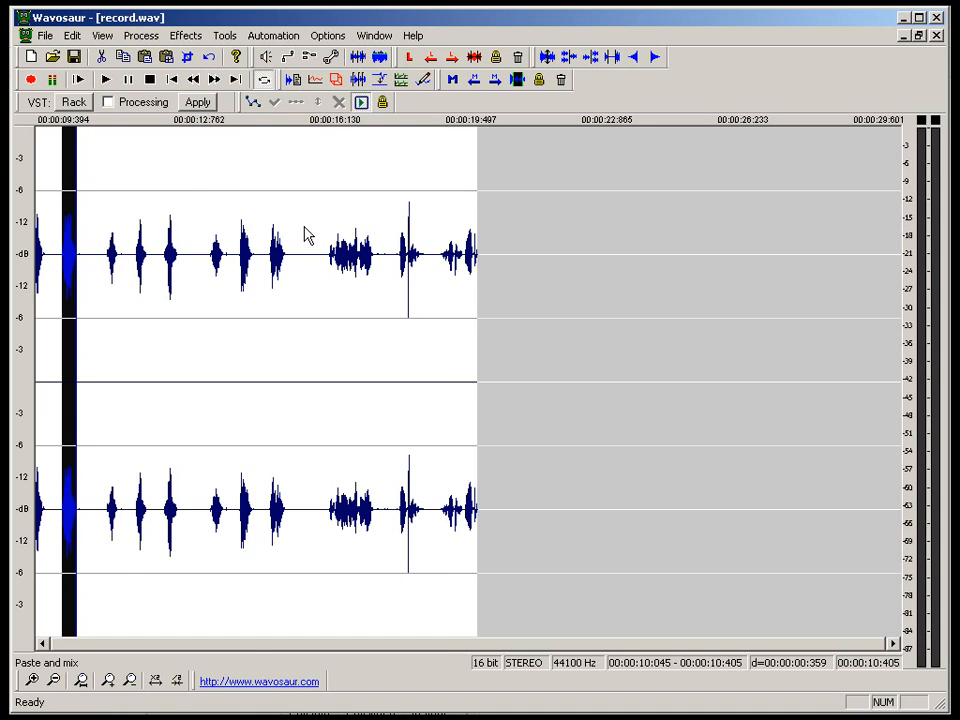
Play the mixed third burst with the selection extended past its end, and undo the paste and mix.
{"action": "scroll", "coordinate": [306, 240], "scroll_direction": "up", "scroll_amount": 1}
{"action": "scroll", "coordinate": [306, 248], "scroll_direction": "up", "scroll_amount": 4}
{"action": "scroll", "coordinate": [306, 248], "scroll_direction": "down", "scroll_amount": 2}
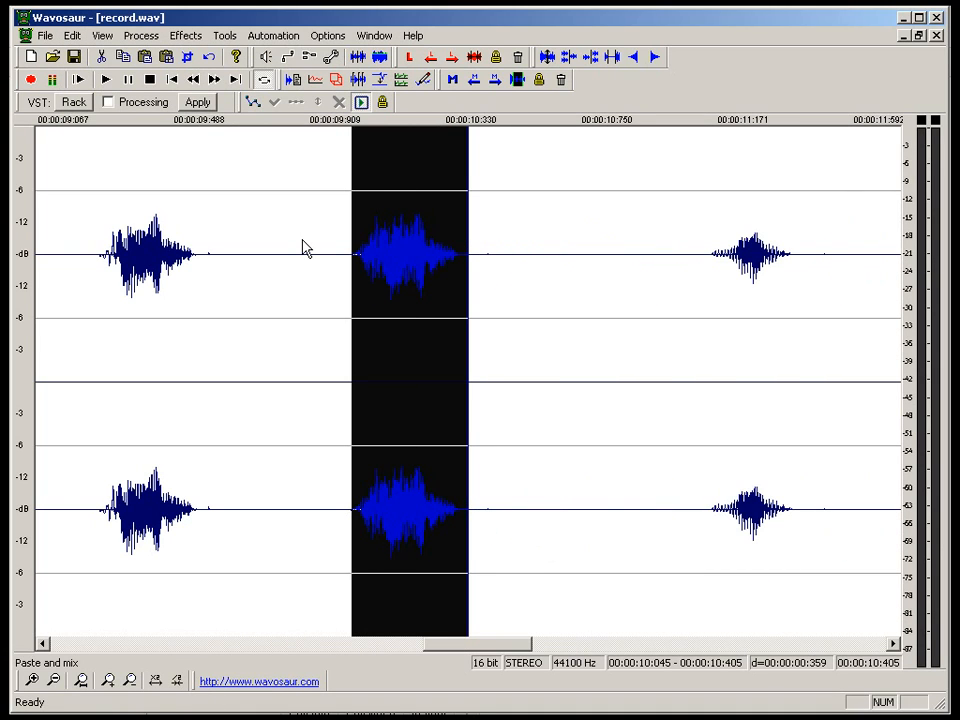
{"action": "key", "text": "space"}
{"action": "key", "text": "space"}
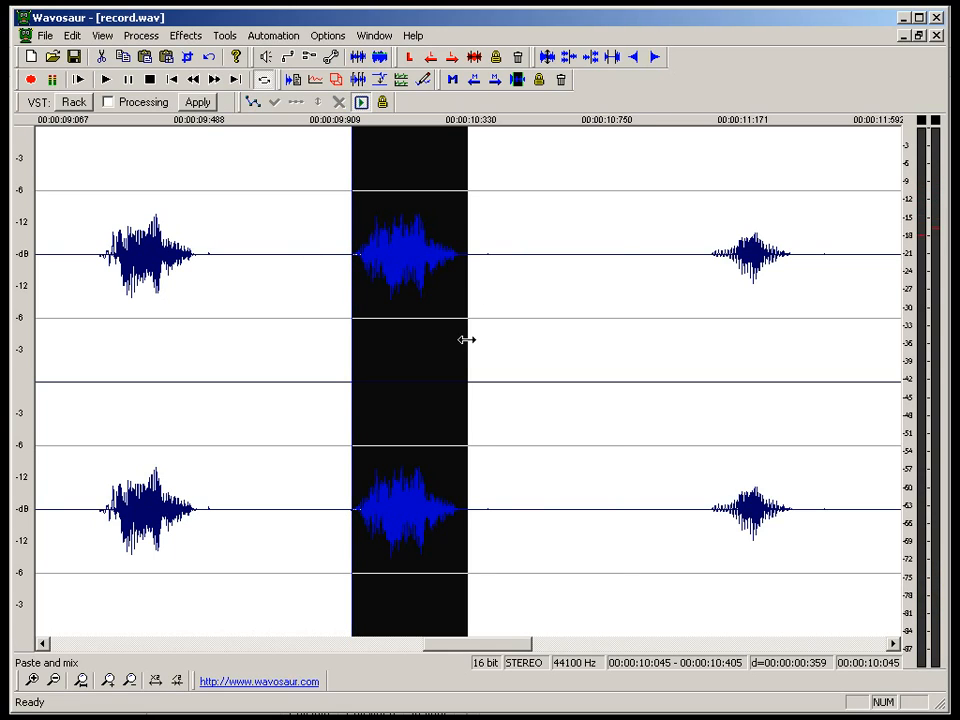
{"action": "left_click_drag", "start_coordinate": [467, 340], "coordinate": [639, 328]}
{"action": "key", "text": "space"}
{"action": "key", "text": "ctrl+z"}
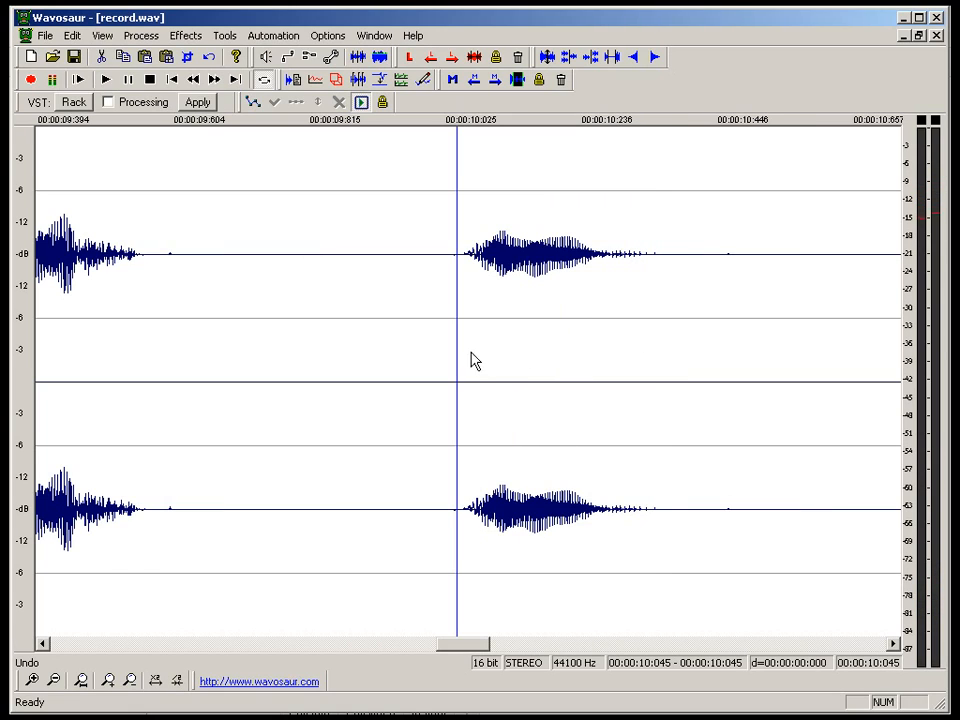
Try to paste and mix the copied burst over the third burst at 10.054 s.
{"action": "left_click", "coordinate": [470, 410]}
{"action": "left_click", "coordinate": [463, 422]}
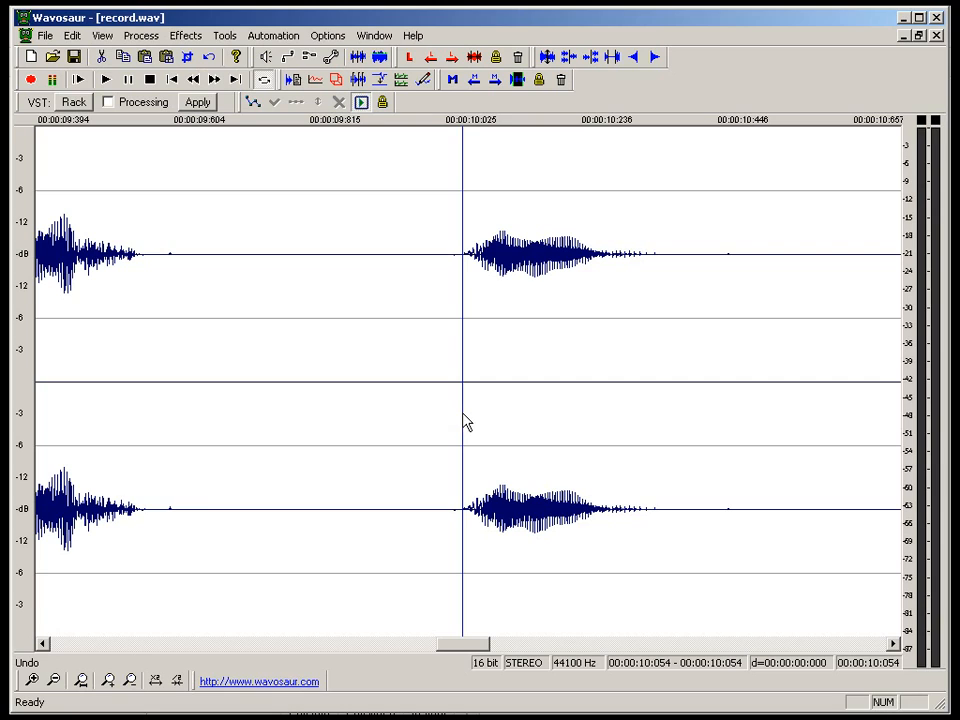
{"action": "left_click", "coordinate": [79, 37]}
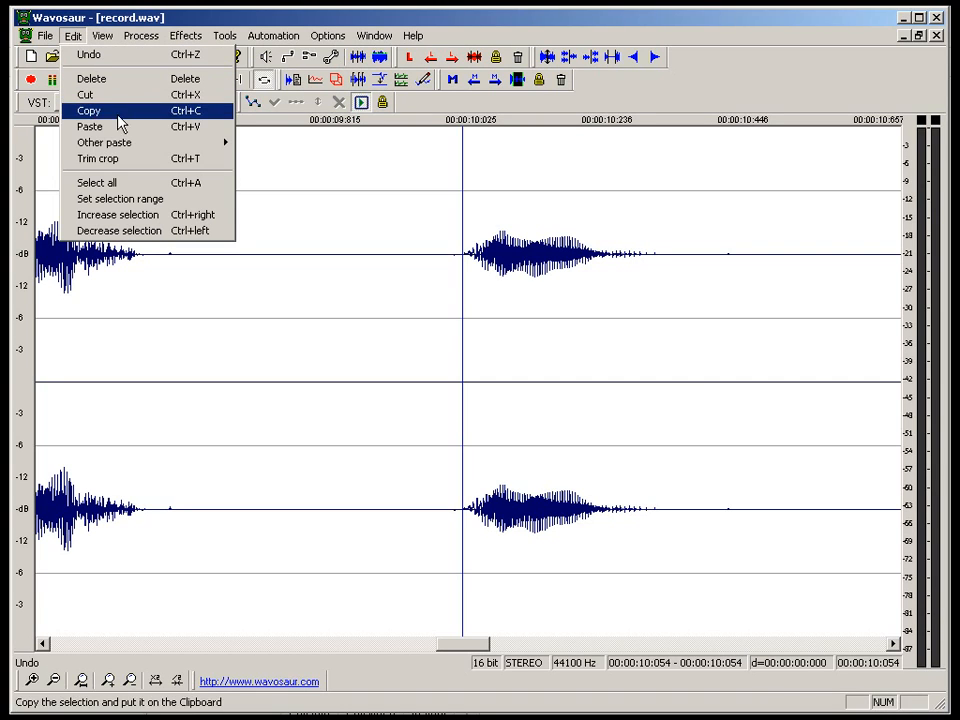
{"action": "mouse_move", "coordinate": [144, 148]}
{"action": "left_click", "coordinate": [302, 146]}
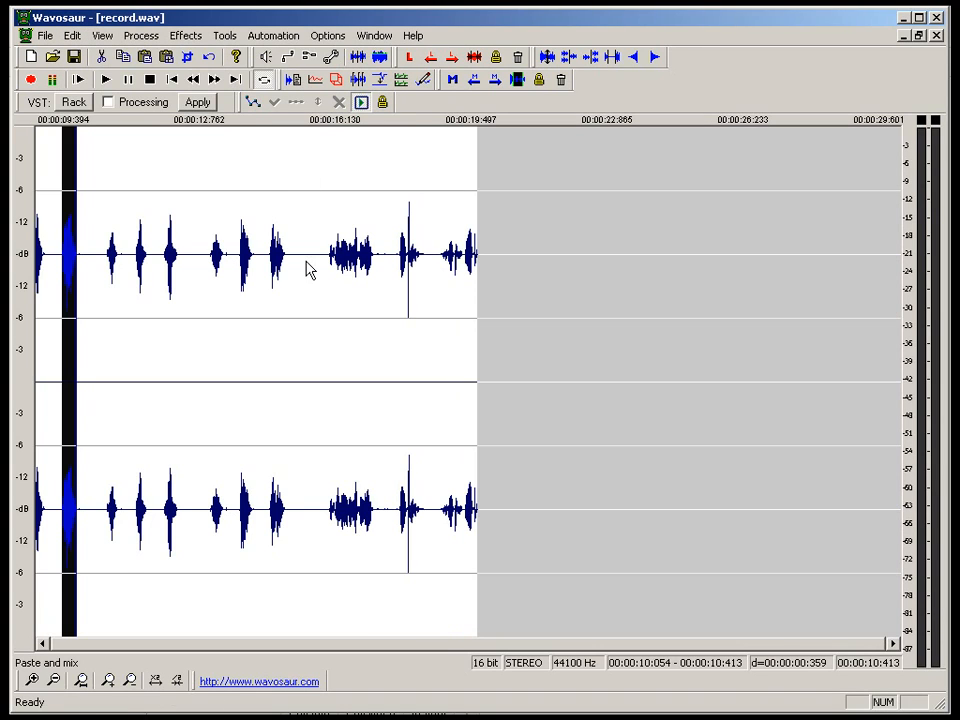
Extend the selection to about 10.849 s, play the mix, and undo the paste and mix.
{"action": "scroll", "coordinate": [307, 262], "scroll_direction": "up", "scroll_amount": 4}
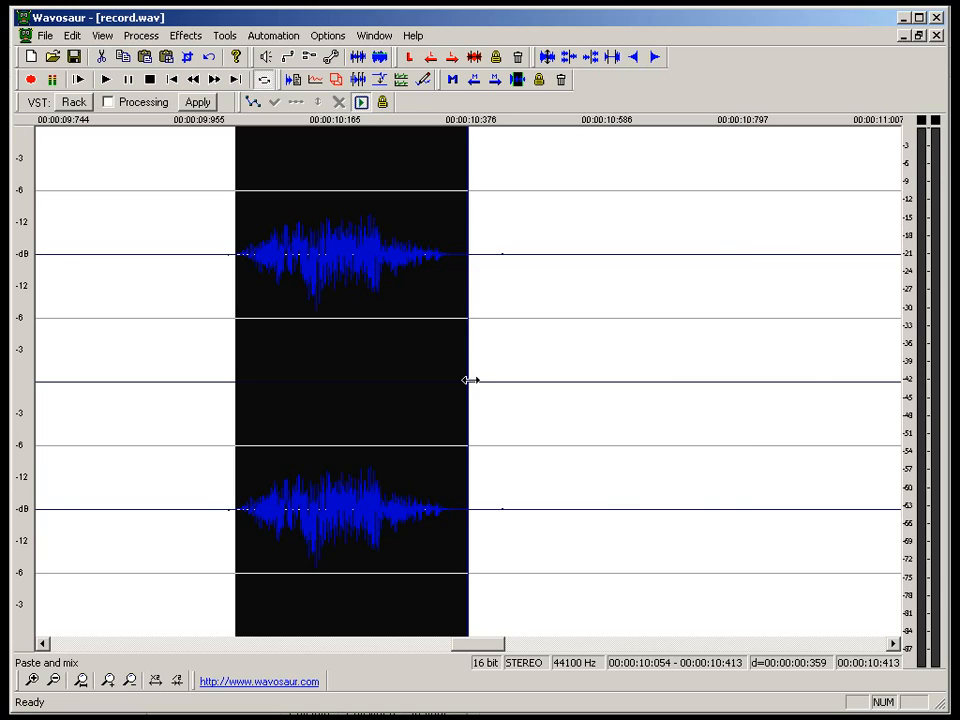
{"action": "left_click_drag", "start_coordinate": [469, 380], "coordinate": [749, 361]}
{"action": "key", "text": "space"}
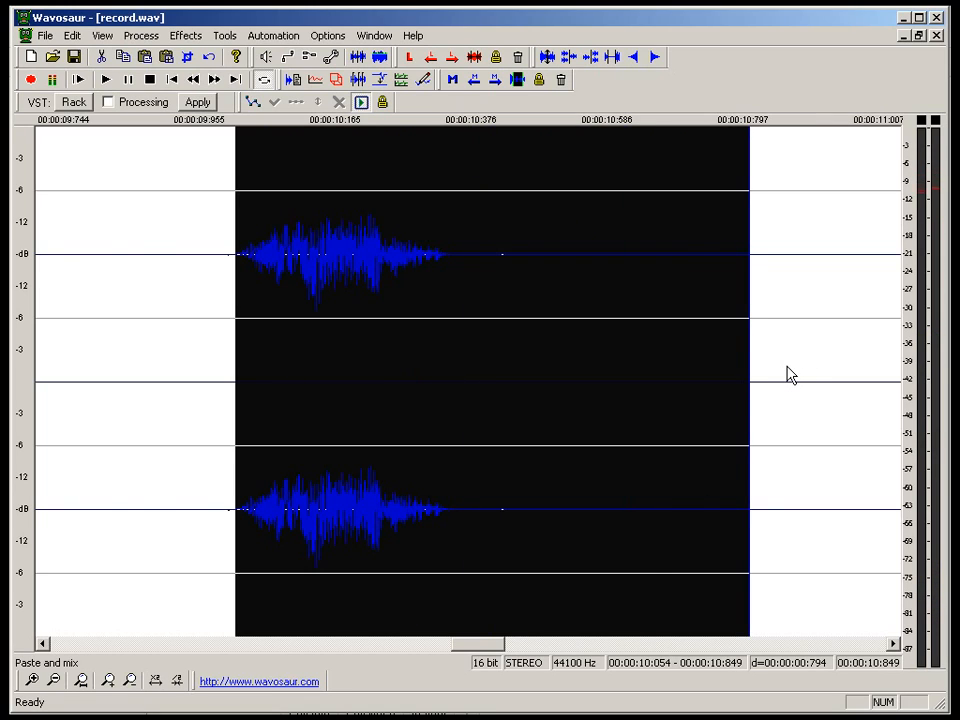
{"action": "key", "text": "ctrl+z"}
Paste and mix the copied burst just before the third burst, at 10.019 s.
{"action": "left_click", "coordinate": [440, 412]}
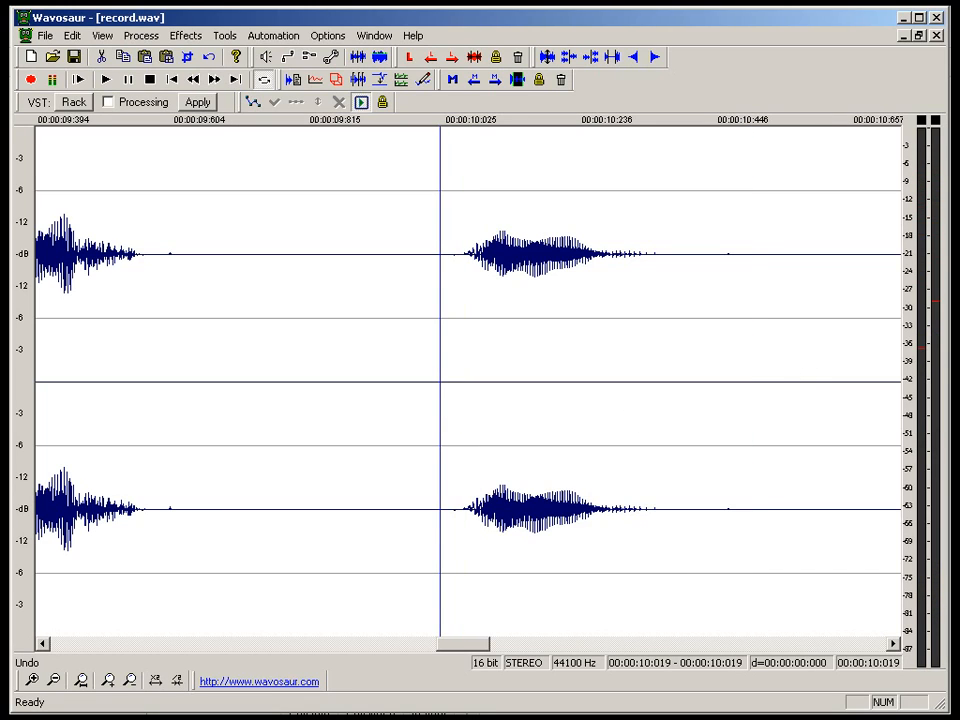
{"action": "left_click", "coordinate": [72, 35]}
{"action": "mouse_move", "coordinate": [140, 143]}
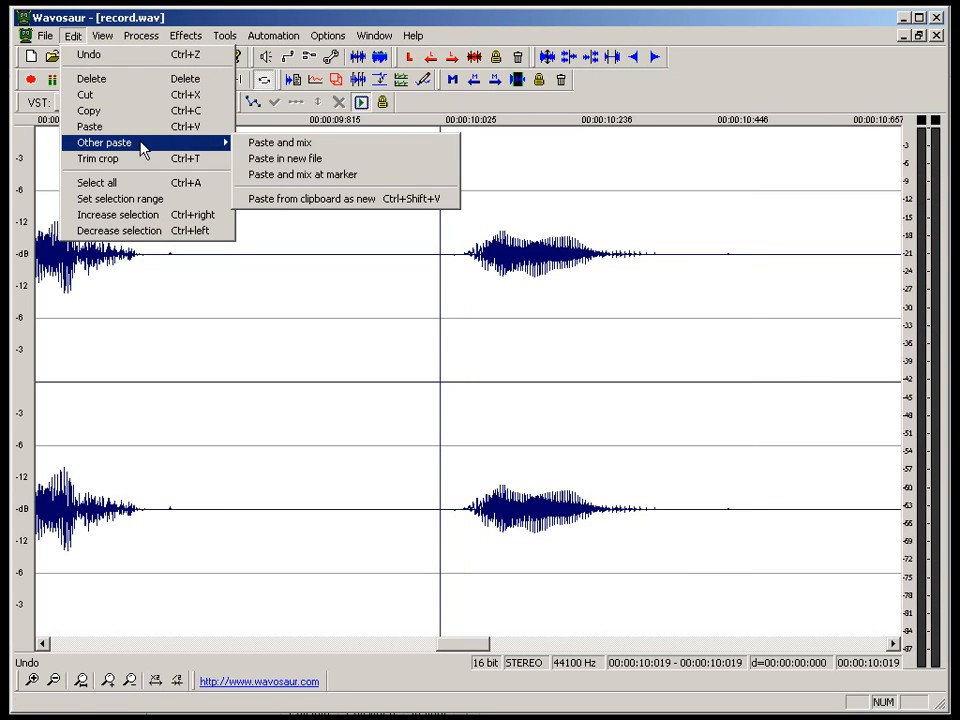
{"action": "left_click", "coordinate": [311, 146]}
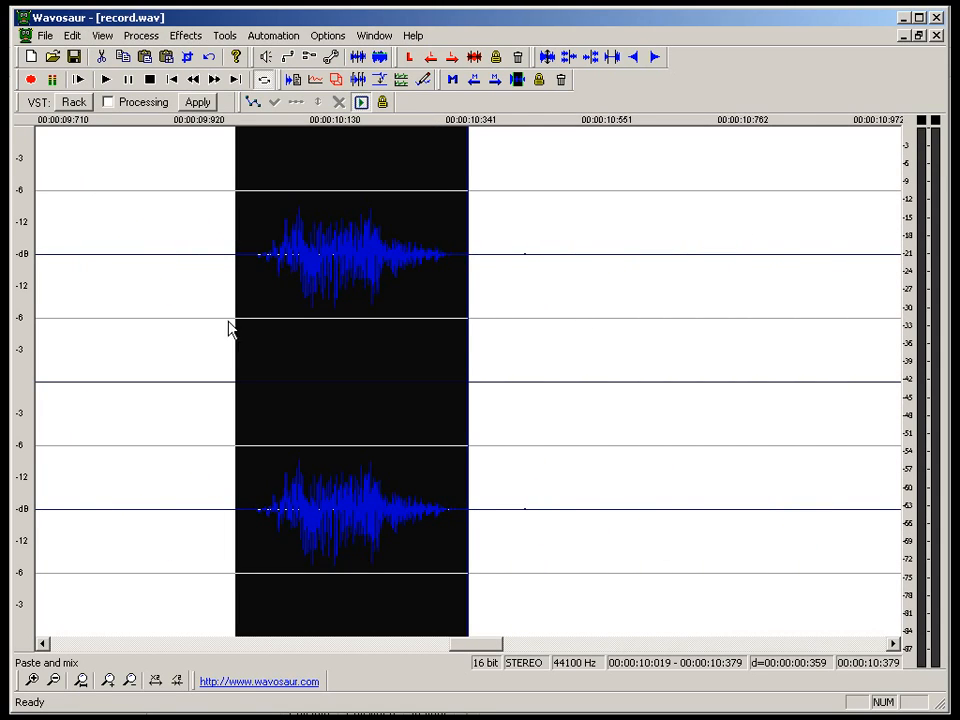
Play the audio from about 9.836 s to check the newly mixed third burst.
{"action": "left_click", "coordinate": [118, 327]}
{"action": "key", "text": "space"}
{"action": "scroll", "coordinate": [152, 320], "scroll_direction": "down", "scroll_amount": 2}
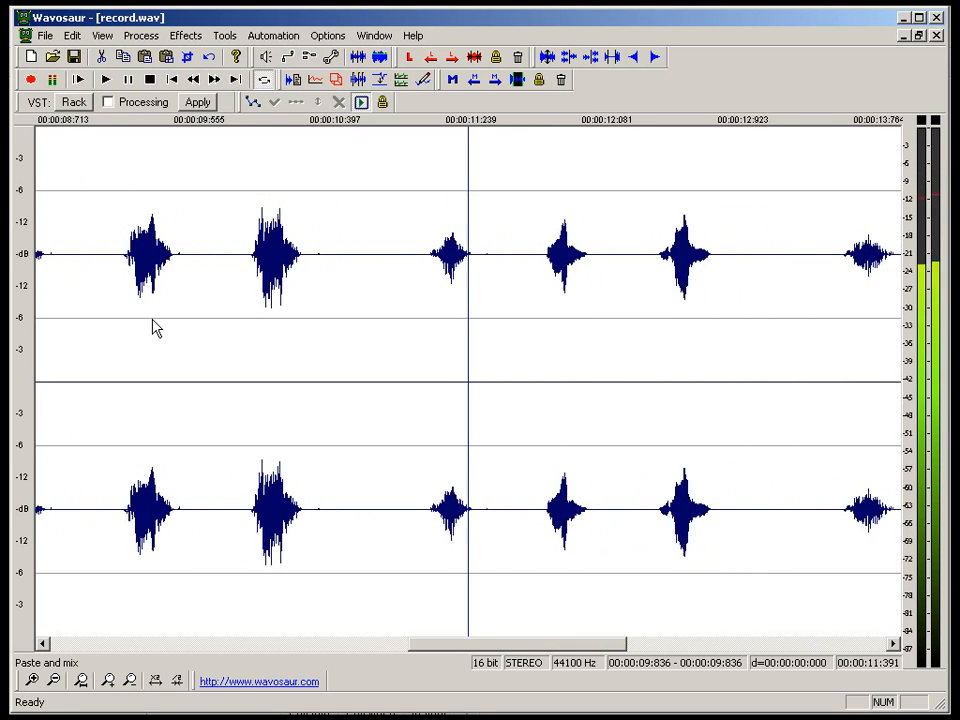
{"action": "key", "text": "space"}
{"action": "key", "text": "space"}
{"action": "key", "text": "space"}
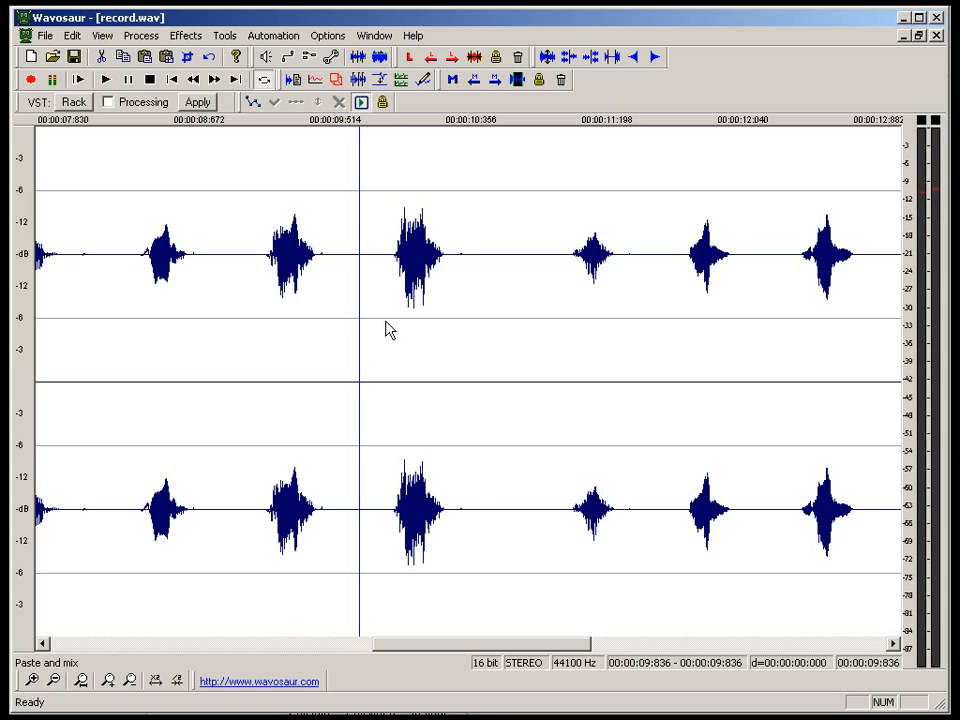
Copy the mixed third burst, from about 9.984 to 10.460 s.
{"action": "left_click", "coordinate": [386, 318]}
{"action": "left_click", "coordinate": [393, 335]}
{"action": "left_click", "coordinate": [492, 332]}
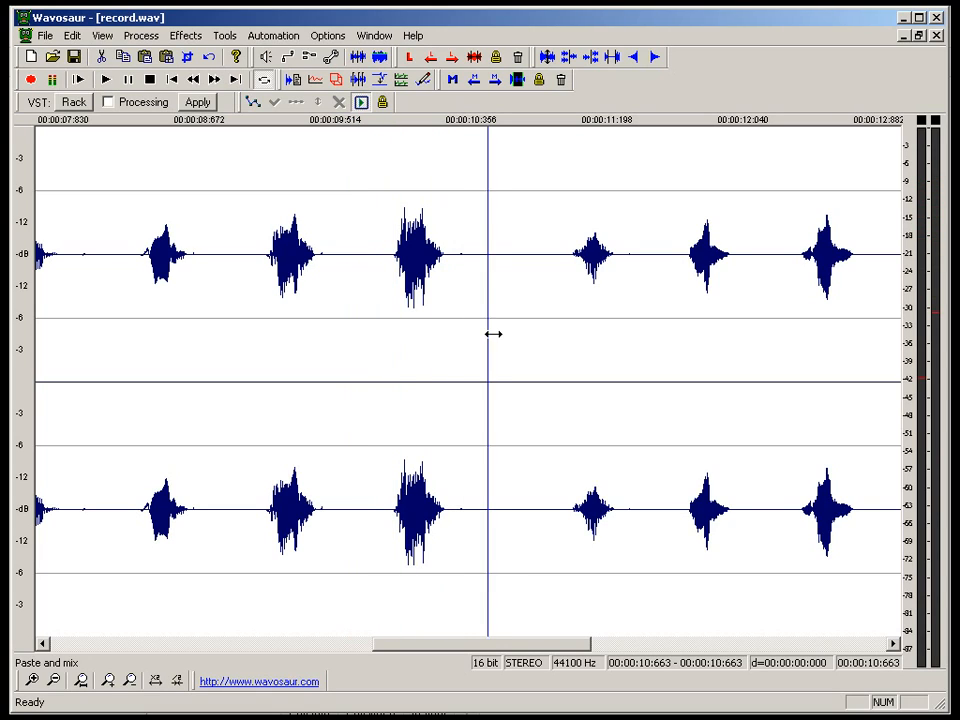
{"action": "left_click_drag", "start_coordinate": [460, 357], "coordinate": [384, 358]}
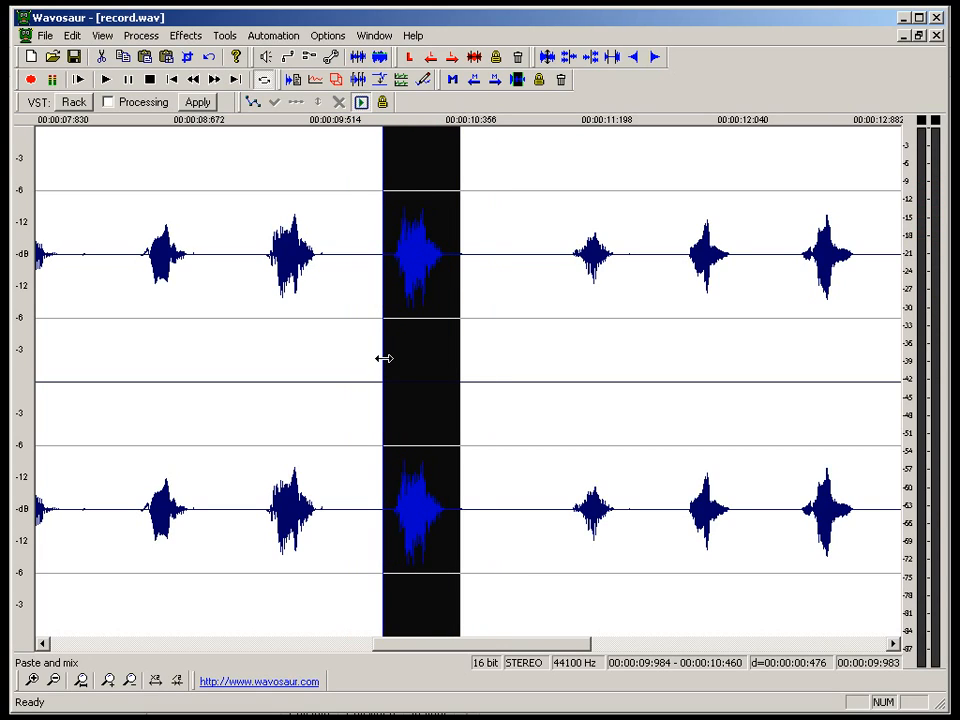
{"action": "key", "text": "ctrl+c"}
Create a new 16-bit audio file with 2 channels, 44100 Hz frequency and a length of 0.1 seconds.
{"action": "key", "text": "ctrl+n"}
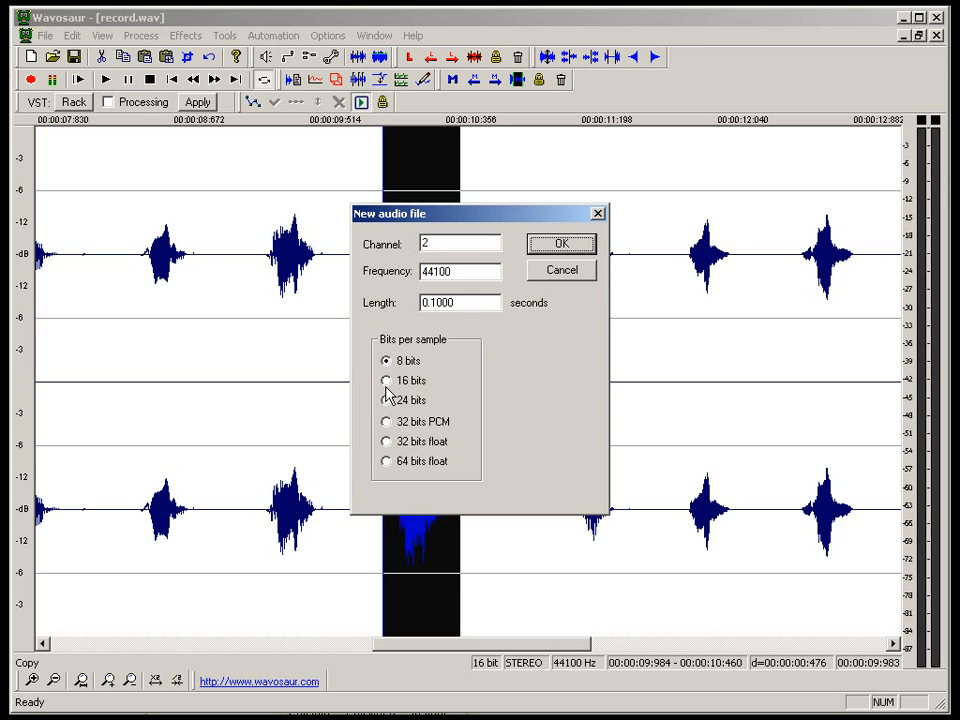
{"action": "left_click", "coordinate": [387, 381]}
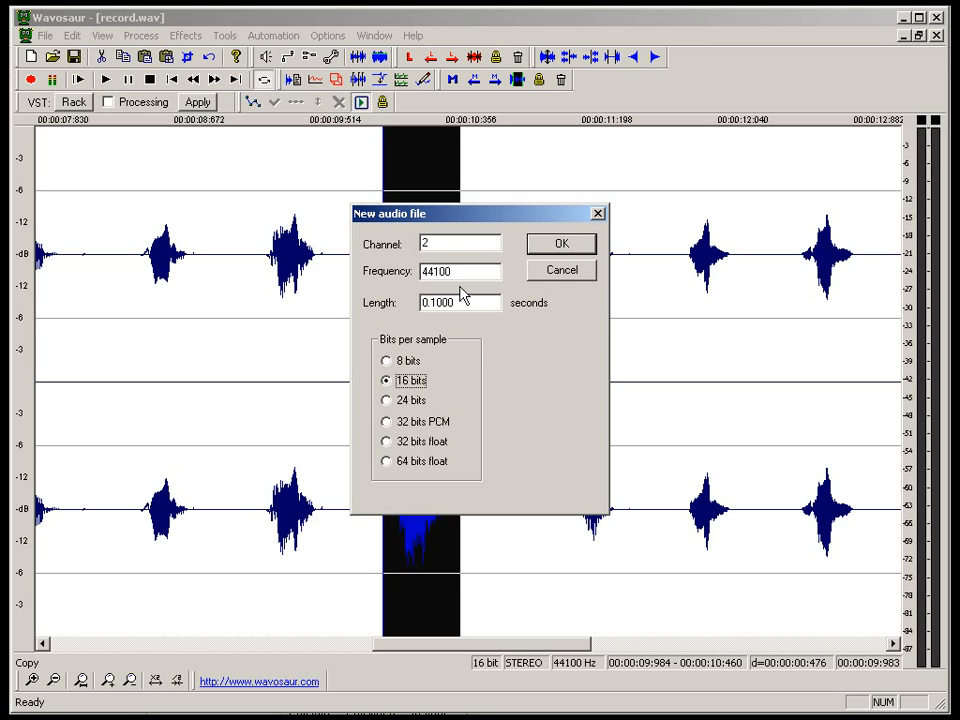
{"action": "left_click", "coordinate": [581, 251]}
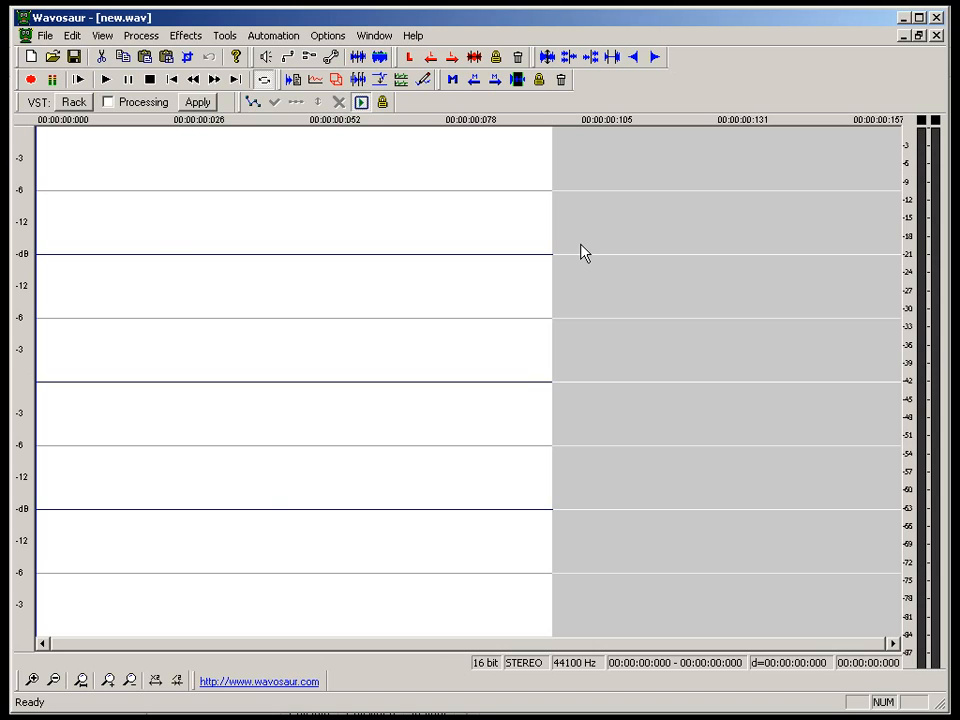
Paste the copied burst into the start of the new file and play the whole file.
{"action": "key", "text": "ctrl+v"}
{"action": "scroll", "coordinate": [581, 251], "scroll_direction": "down", "scroll_amount": 2}
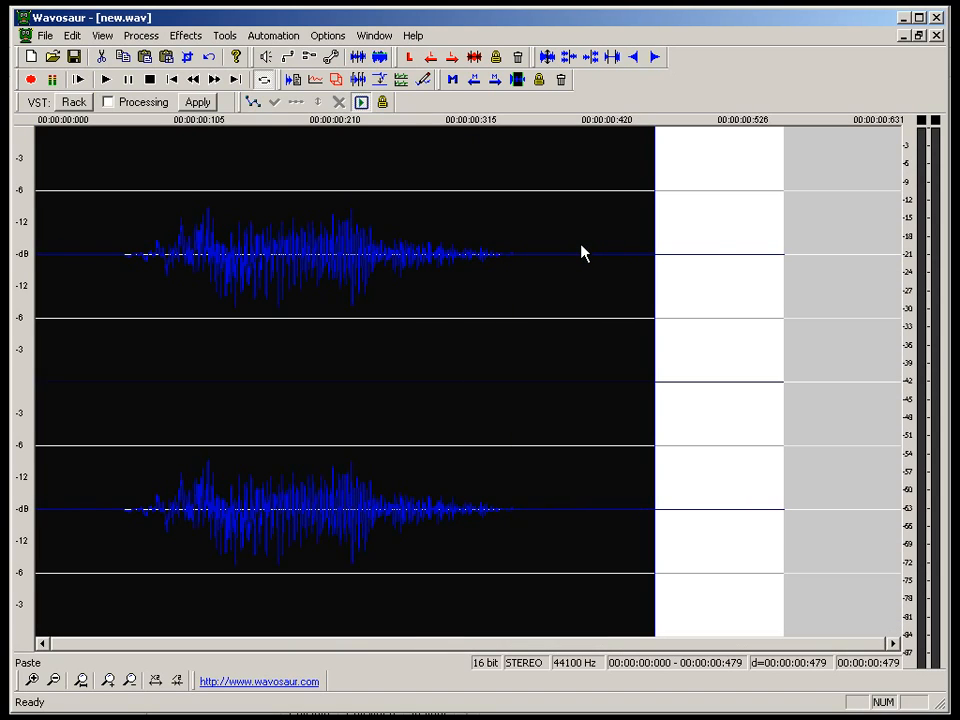
{"action": "double_click", "coordinate": [694, 286]}
{"action": "key", "text": "space"}
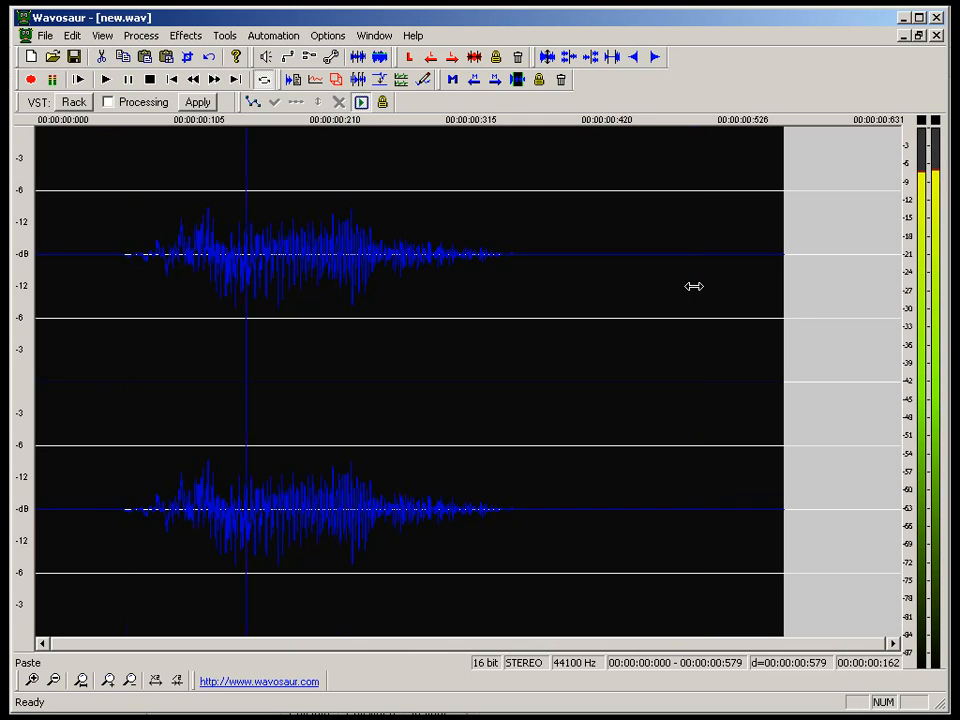
Play the silent tail of the new file from about 0.381 s to its end and apply a fade out to it.
{"action": "left_click", "coordinate": [572, 347]}
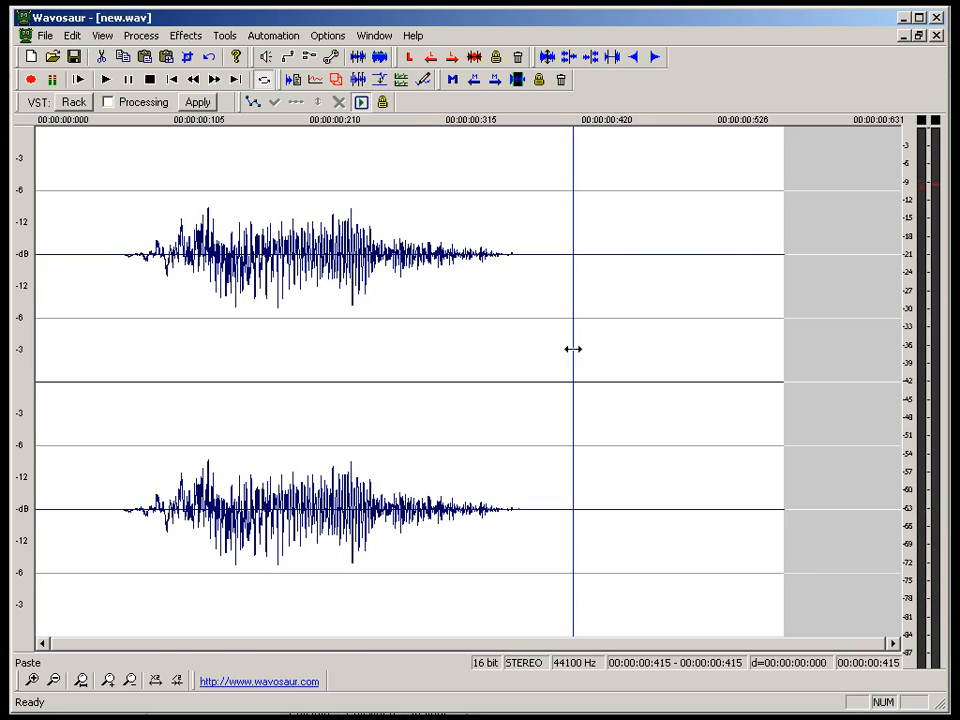
{"action": "left_click_drag", "start_coordinate": [530, 372], "coordinate": [817, 367]}
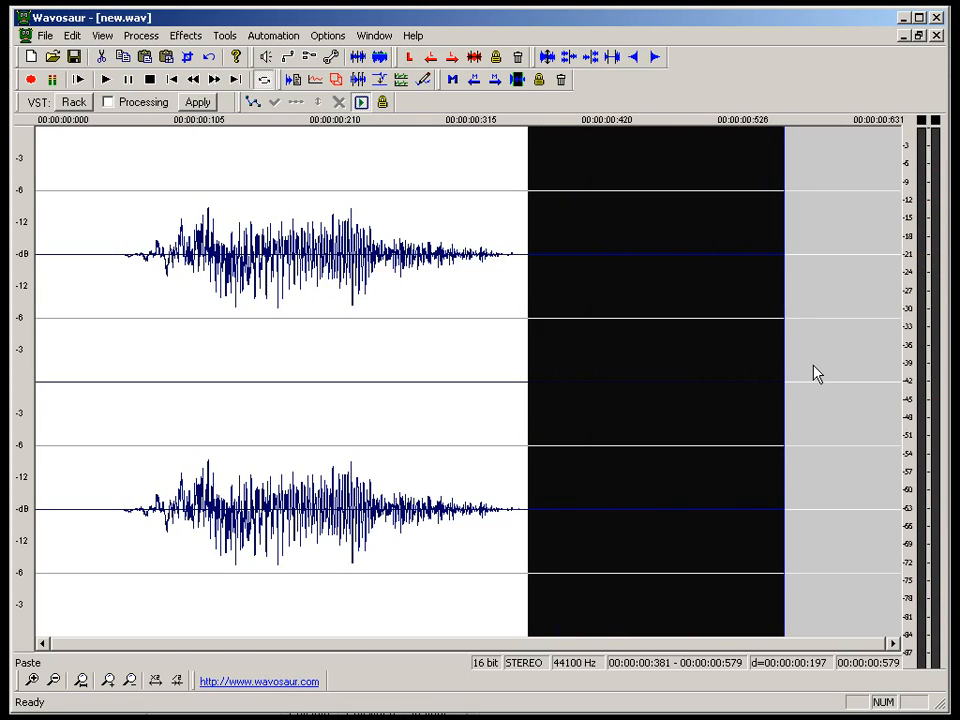
{"action": "key", "text": "space"}
{"action": "left_click", "coordinate": [102, 35]}
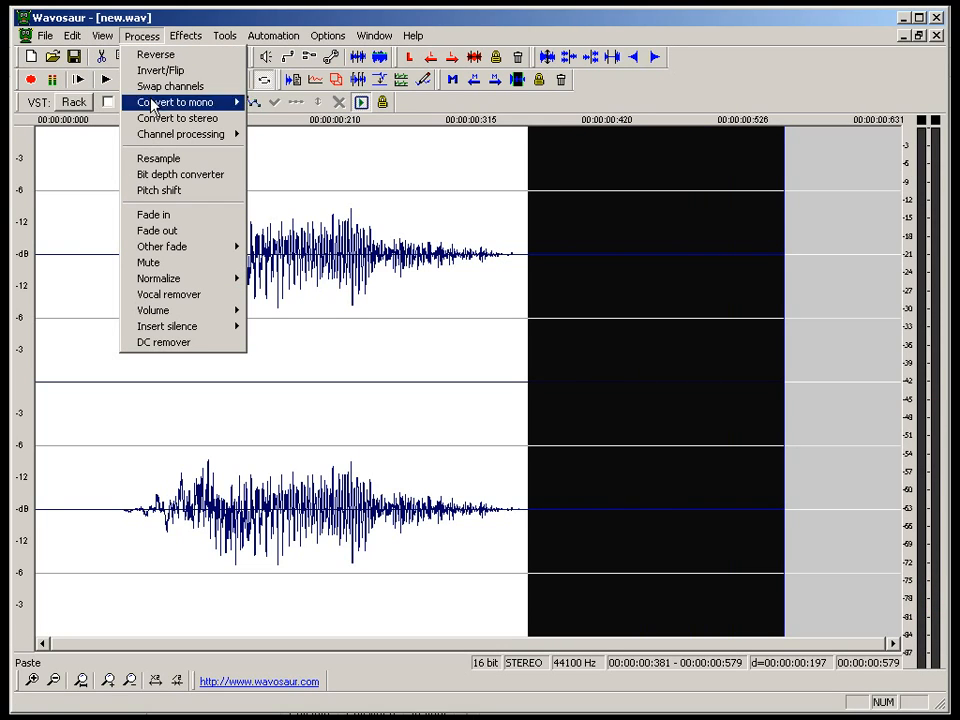
{"action": "left_click", "coordinate": [158, 230]}
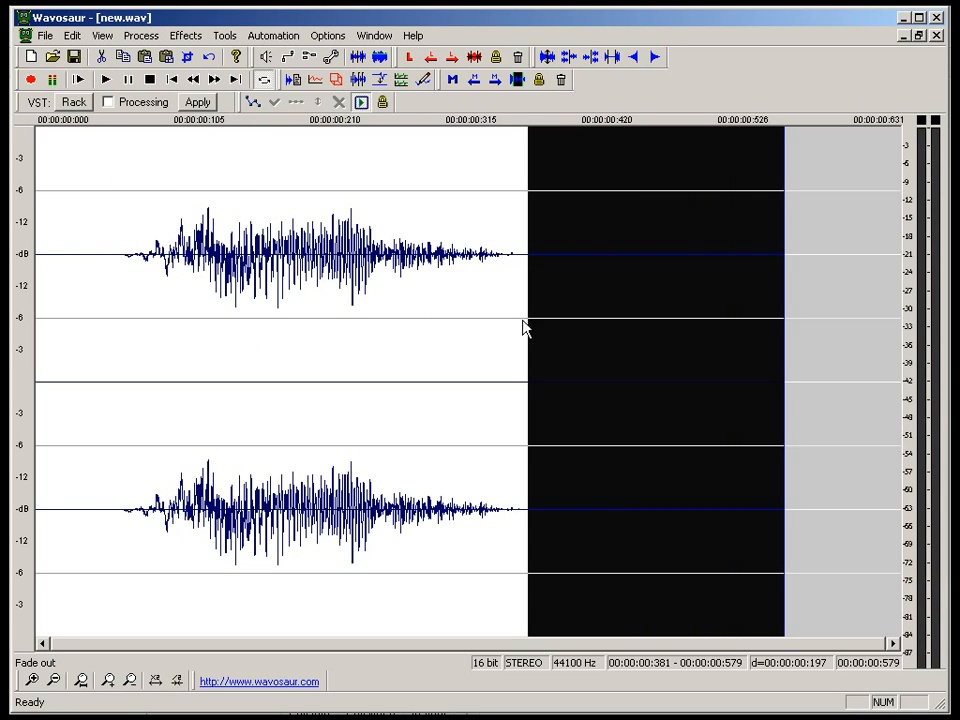
Delete the lead-in before the burst, about the first 0.069 s, and play the trimmed file.
{"action": "left_click", "coordinate": [77, 332]}
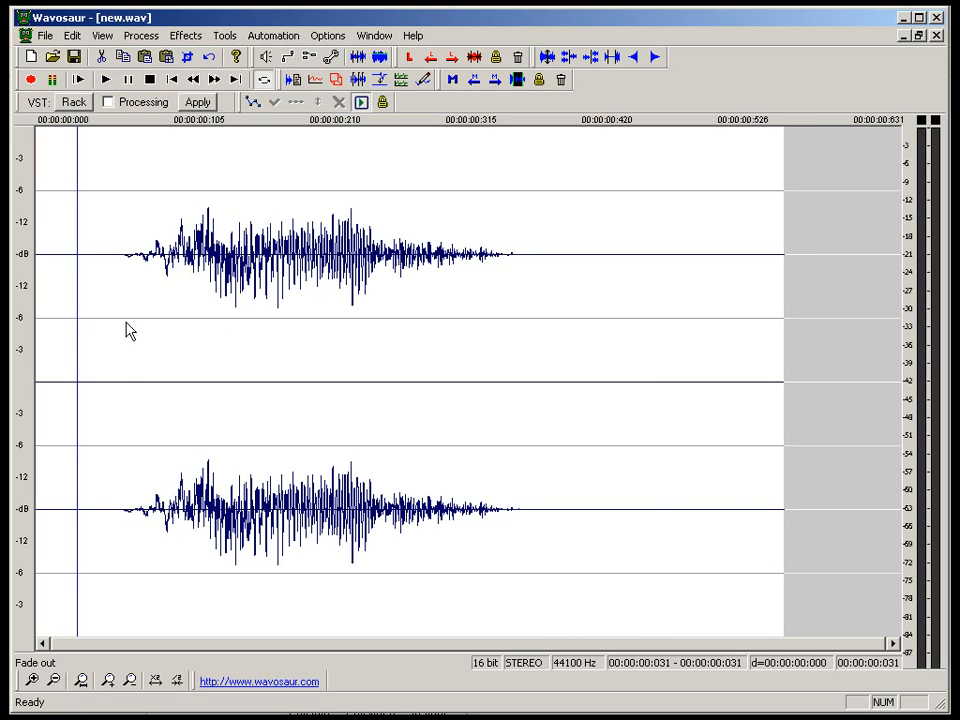
{"action": "left_click_drag", "start_coordinate": [131, 330], "coordinate": [20, 340]}
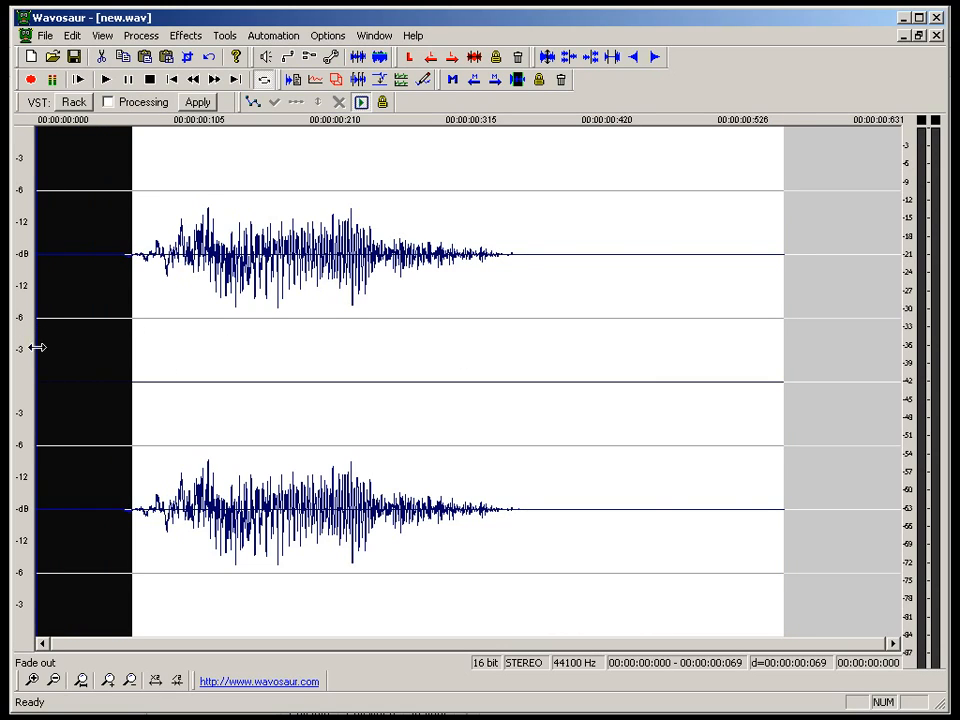
{"action": "key", "text": "space"}
{"action": "key", "text": "Delete"}
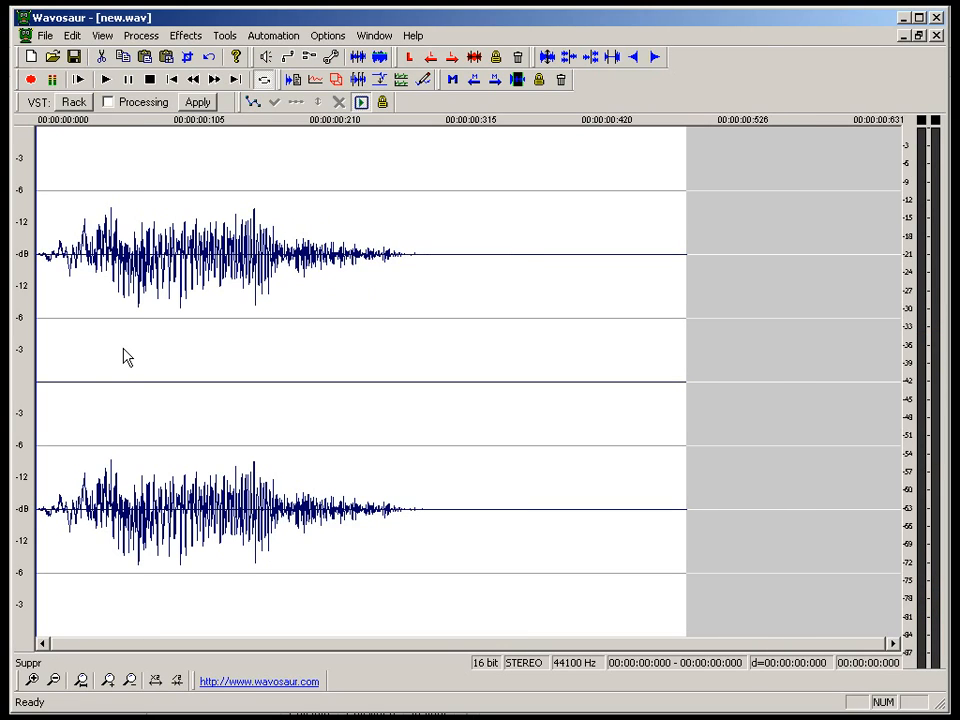
{"action": "key", "text": "space"}
Start saving the file under a new name and browse to Program Files > DubTurbo2 > Samples > Drums on drive C.
{"action": "left_click", "coordinate": [45, 36]}
{"action": "mouse_move", "coordinate": [73, 36]}
{"action": "mouse_move", "coordinate": [44, 34]}
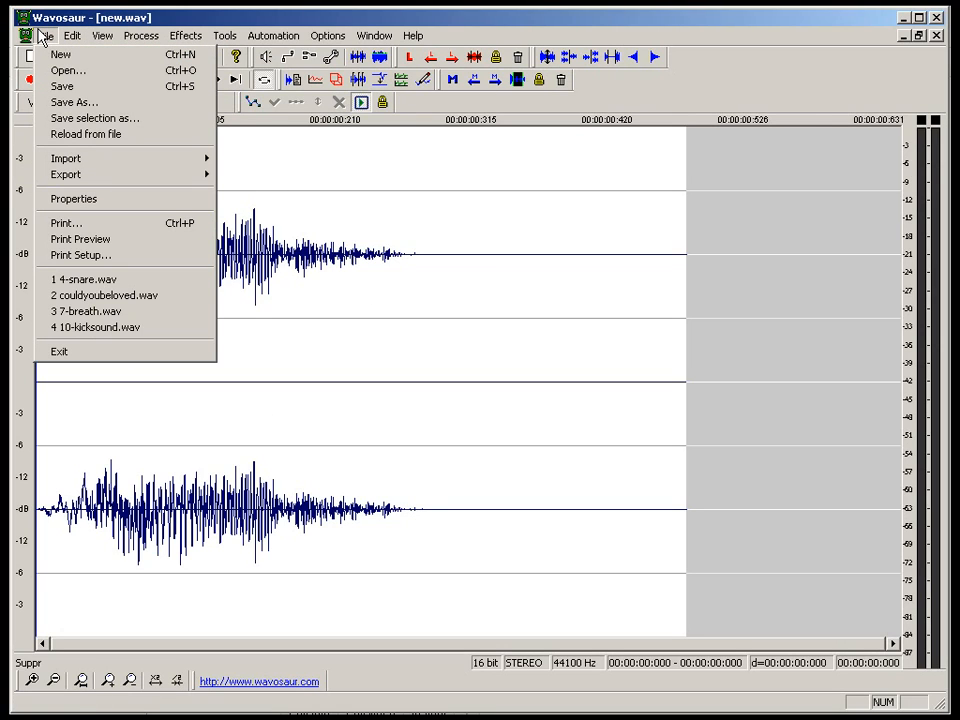
{"action": "left_click", "coordinate": [77, 108]}
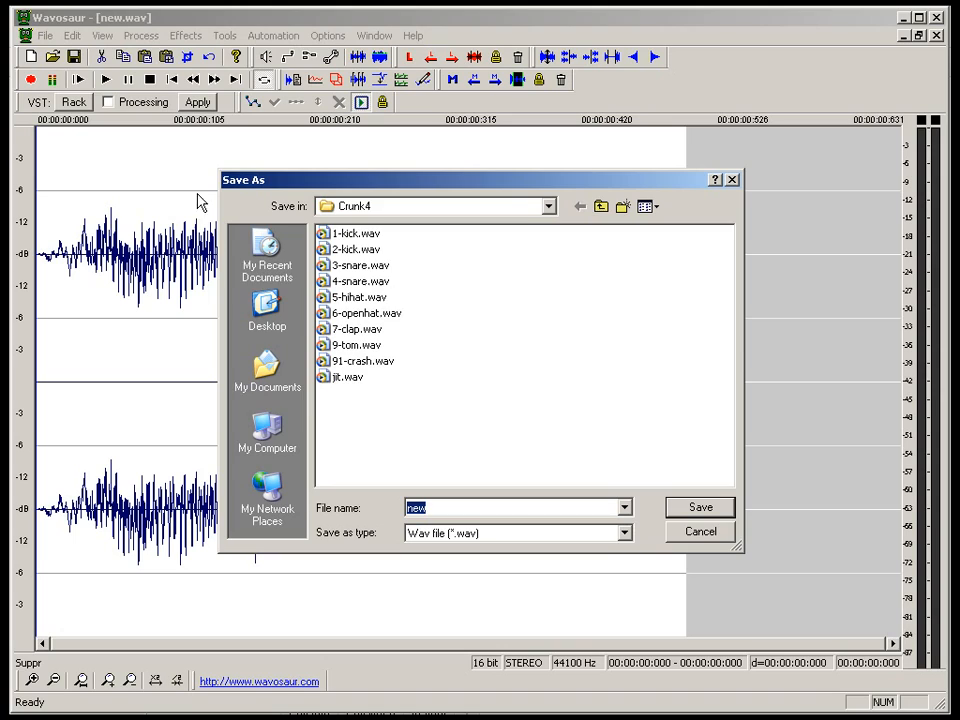
{"action": "left_click", "coordinate": [266, 433]}
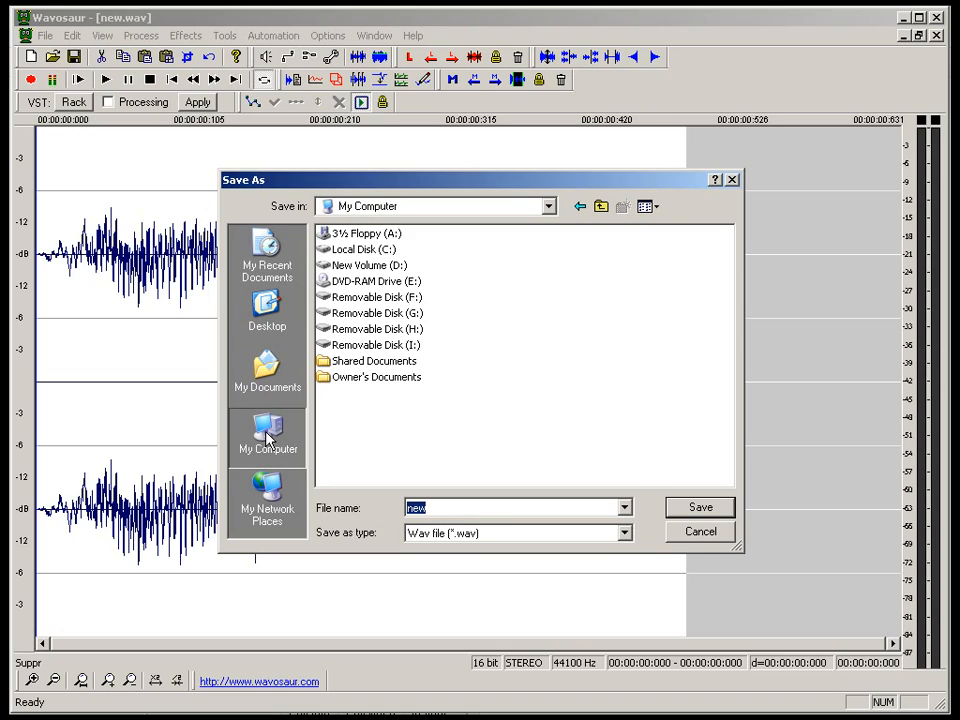
{"action": "double_click", "coordinate": [357, 250]}
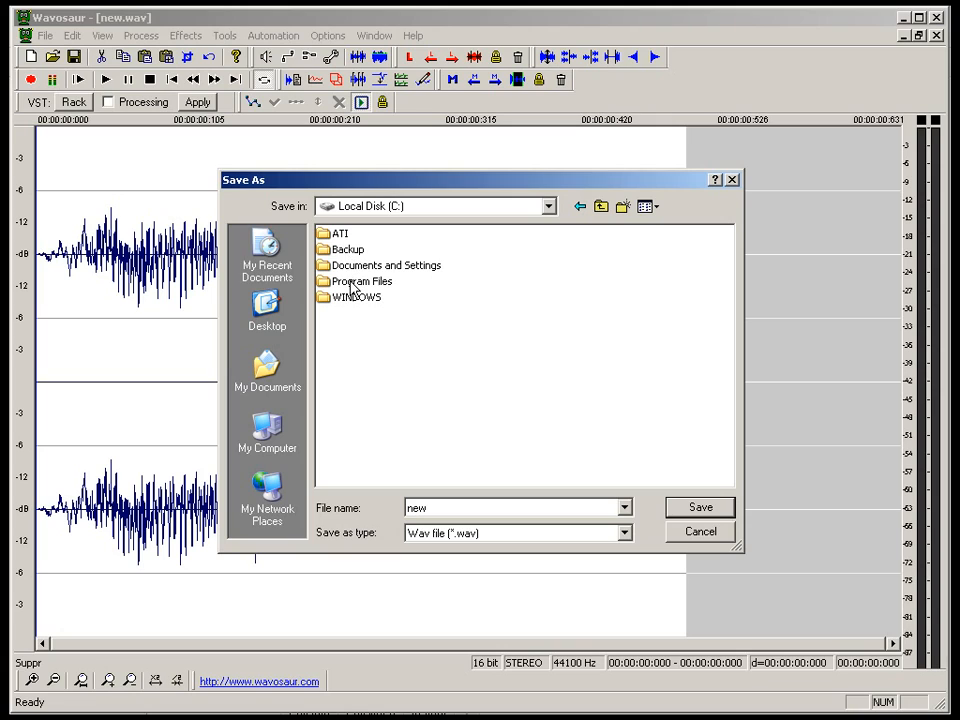
{"action": "double_click", "coordinate": [355, 281]}
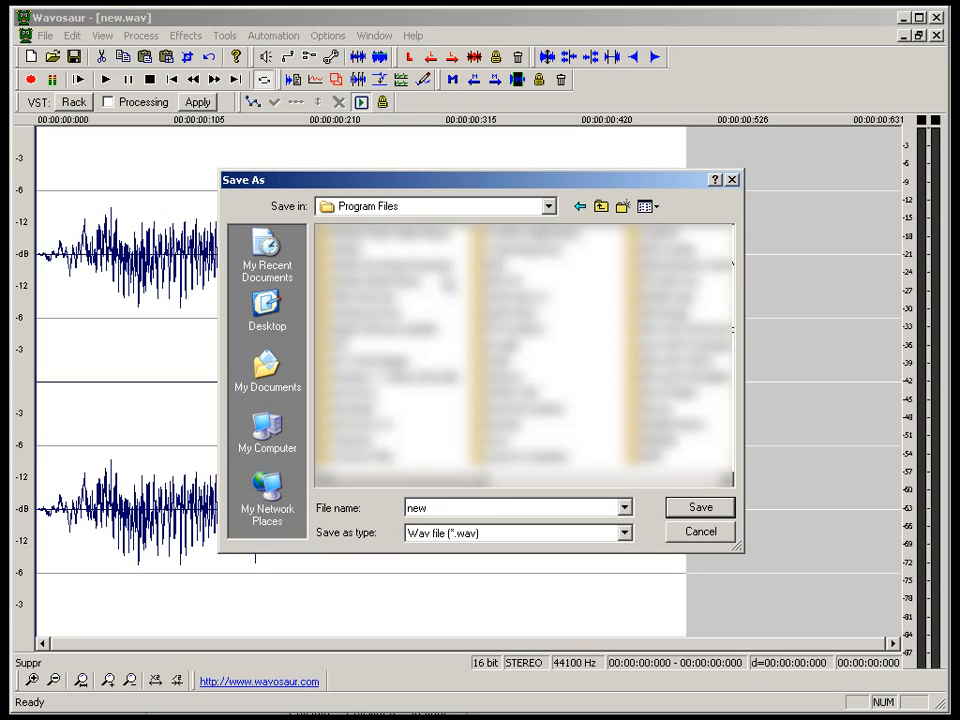
{"action": "double_click", "coordinate": [511, 312]}
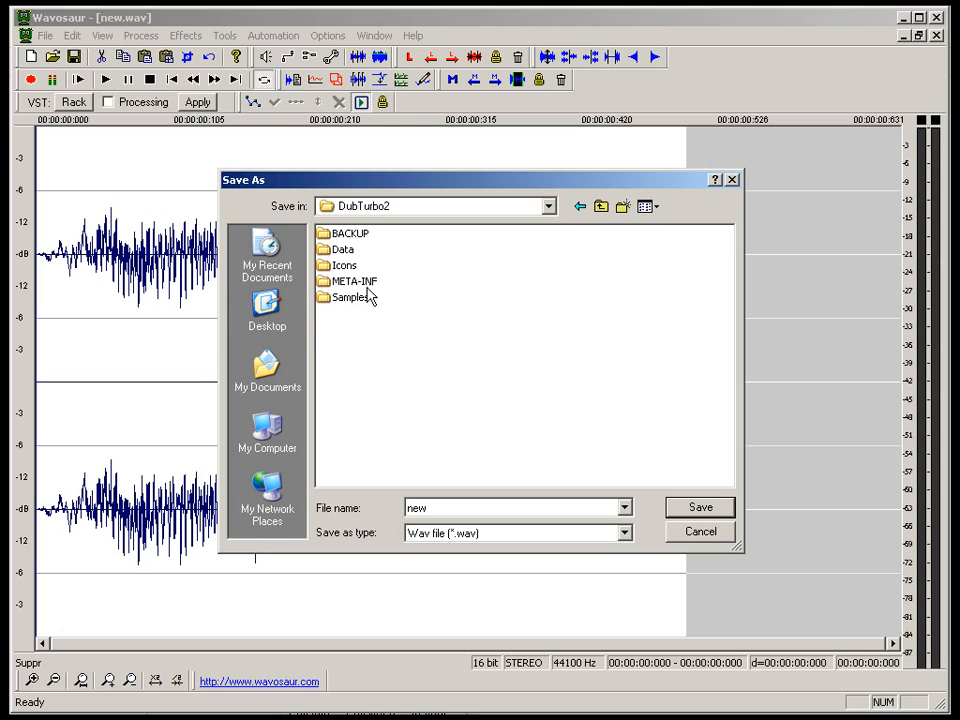
{"action": "double_click", "coordinate": [345, 300]}
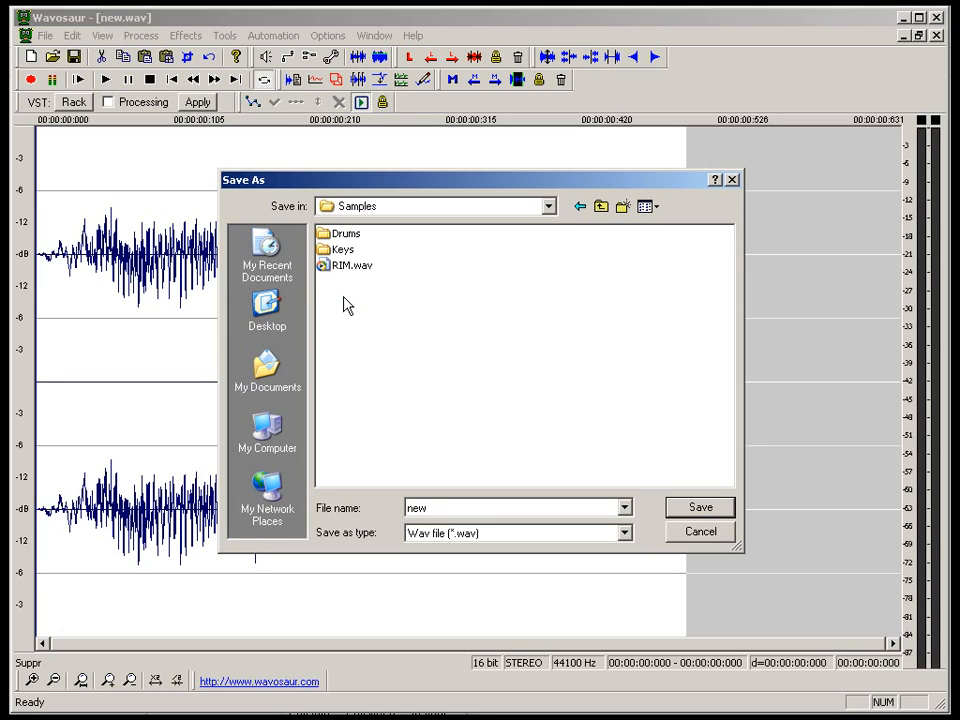
{"action": "double_click", "coordinate": [339, 237]}
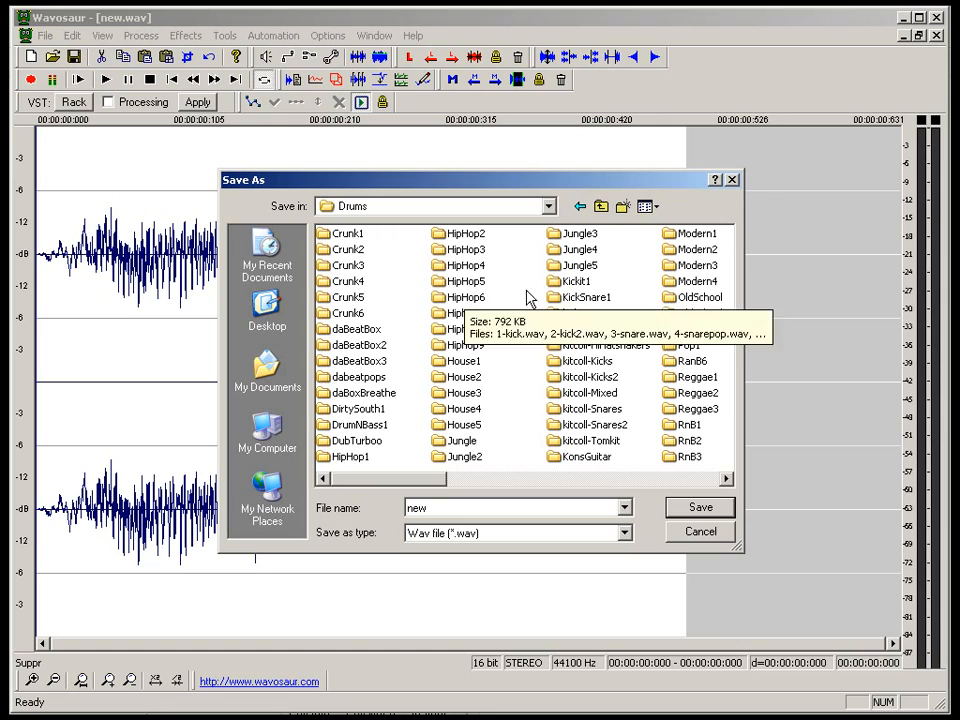
{"action": "left_click_drag", "start_coordinate": [443, 477], "coordinate": [720, 480]}
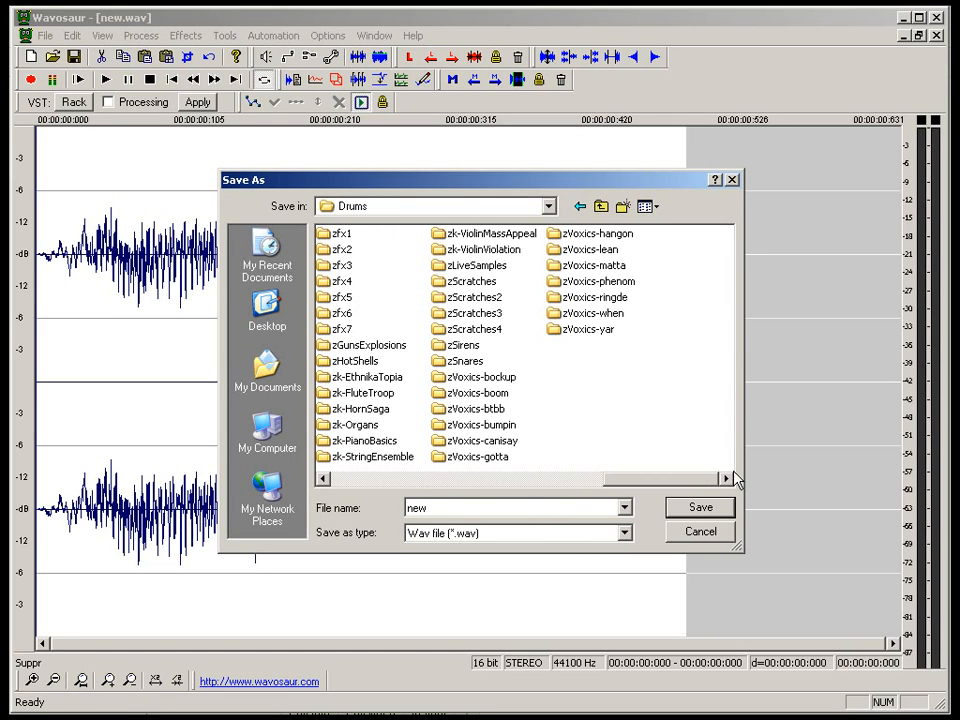
Create a new folder named zz-random inside the Drums folder.
{"action": "left_click", "coordinate": [621, 206]}
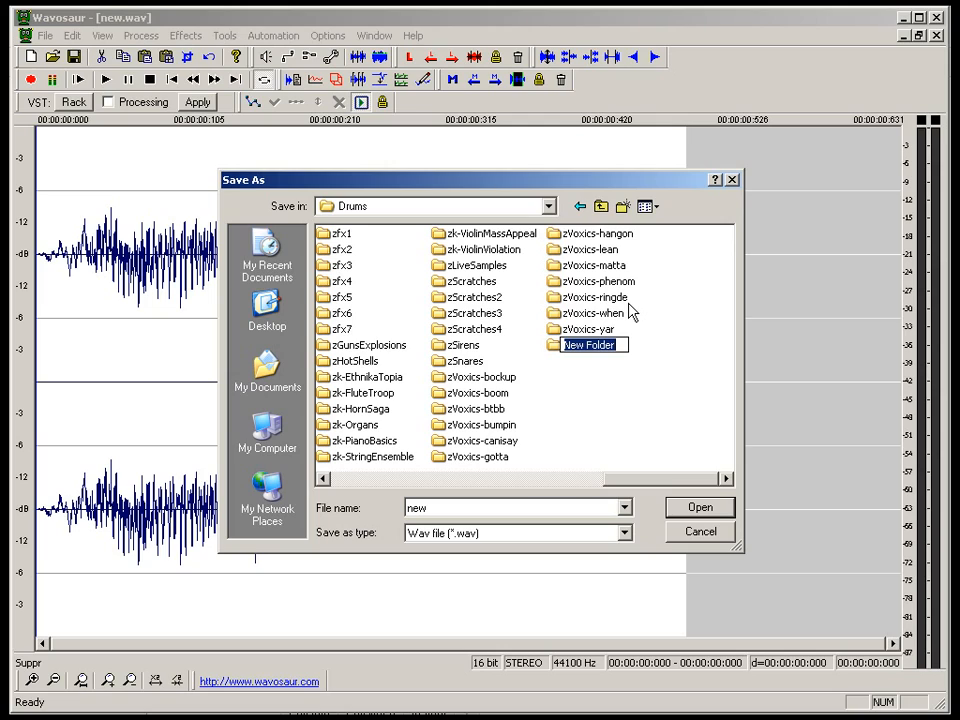
{"action": "type", "text": "zz-"}
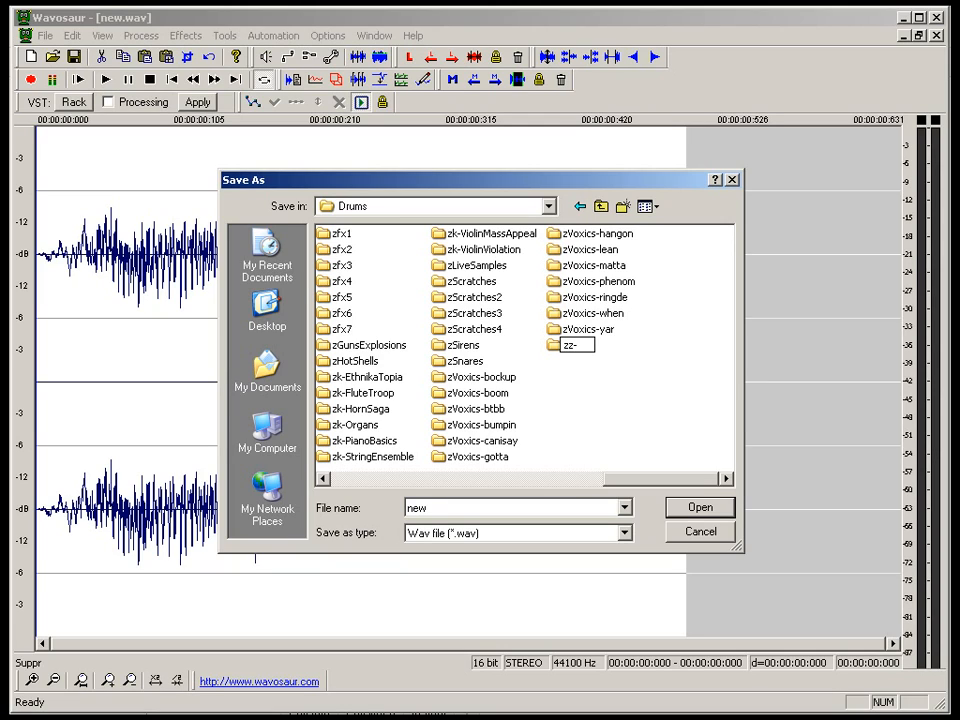
{"action": "type", "text": "random"}
{"action": "key", "text": "Return"}
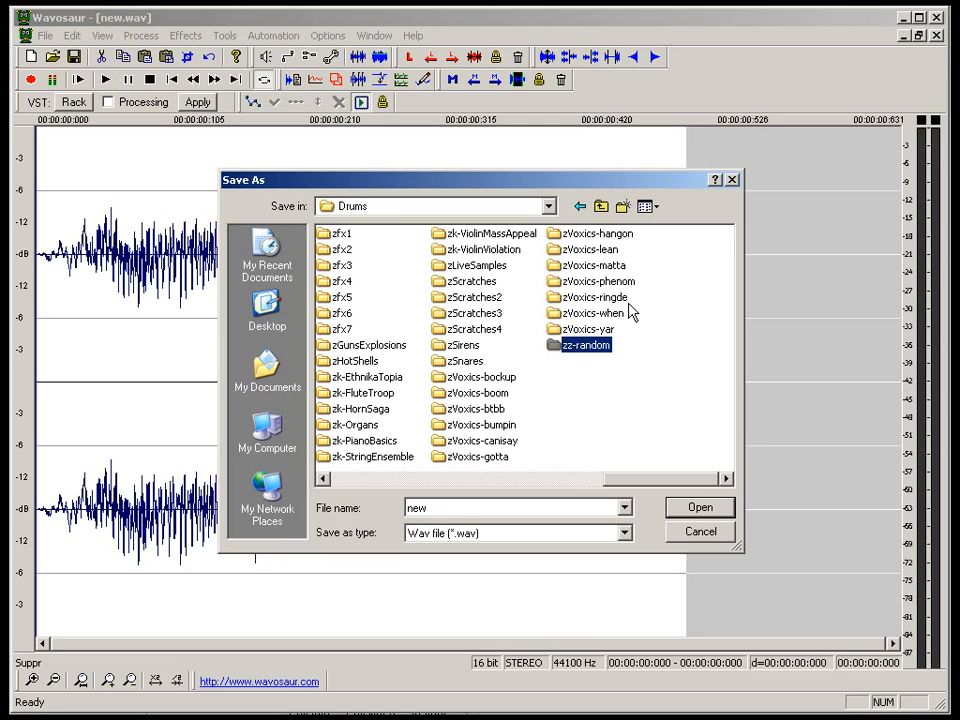
Save the trimmed burst as 7-huh.wav in the zz-random folder and close the file.
{"action": "double_click", "coordinate": [596, 345]}
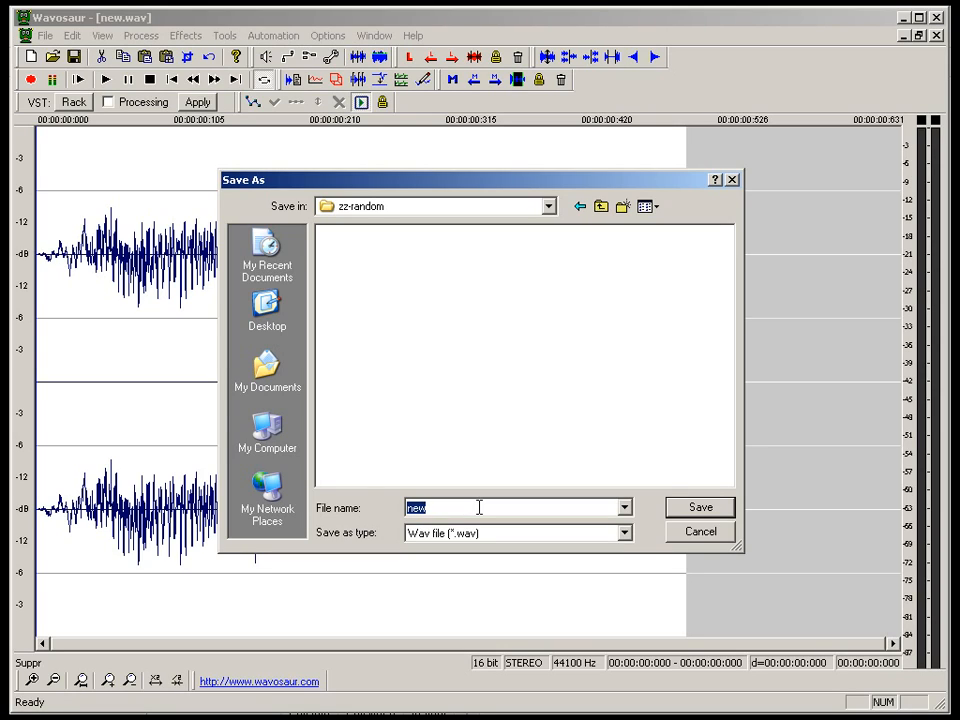
{"action": "type", "text": "7-huh.wav"}
{"action": "left_click", "coordinate": [700, 514]}
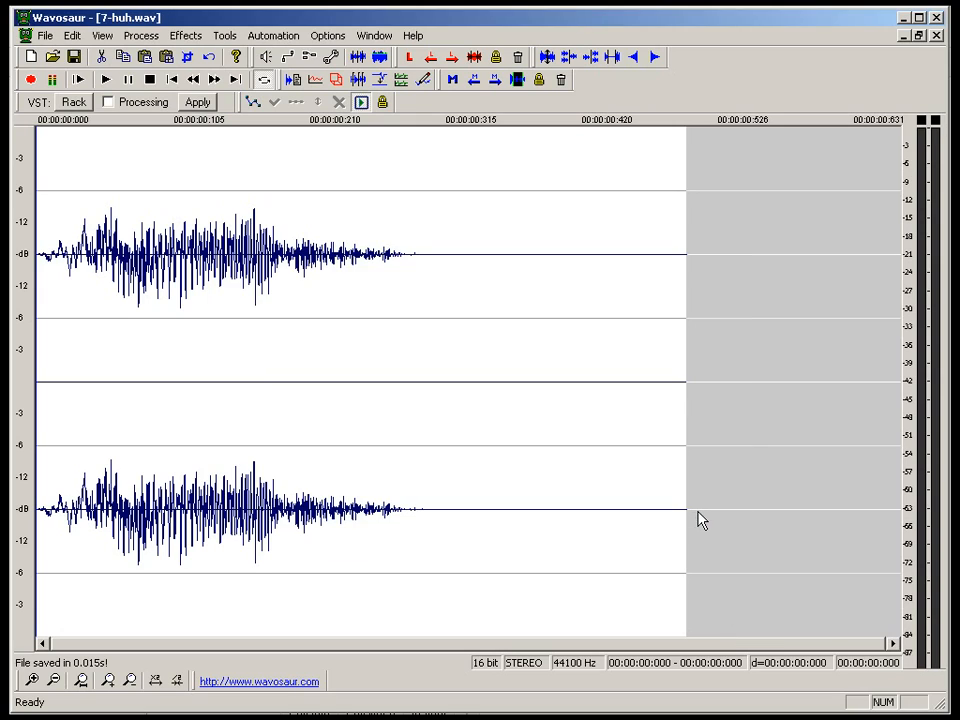
{"action": "left_click", "coordinate": [936, 36]}
Select the first burst of record.wav, from about 0.26 to 0.51 s, play it and copy it.
{"action": "scroll", "coordinate": [602, 409], "scroll_direction": "down", "scroll_amount": 2}
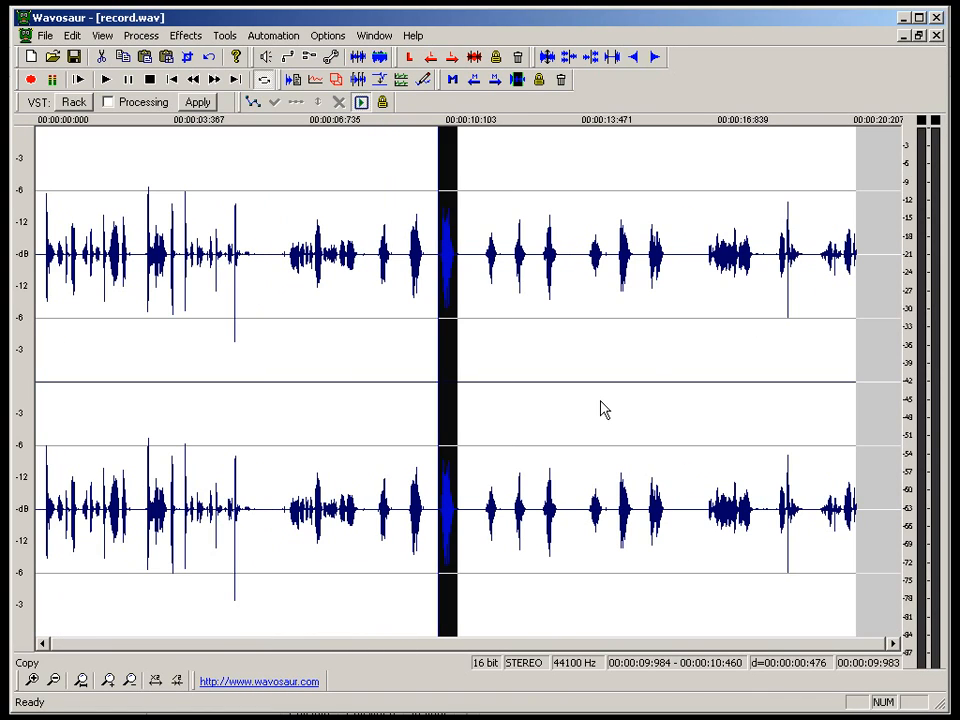
{"action": "left_click", "coordinate": [483, 407]}
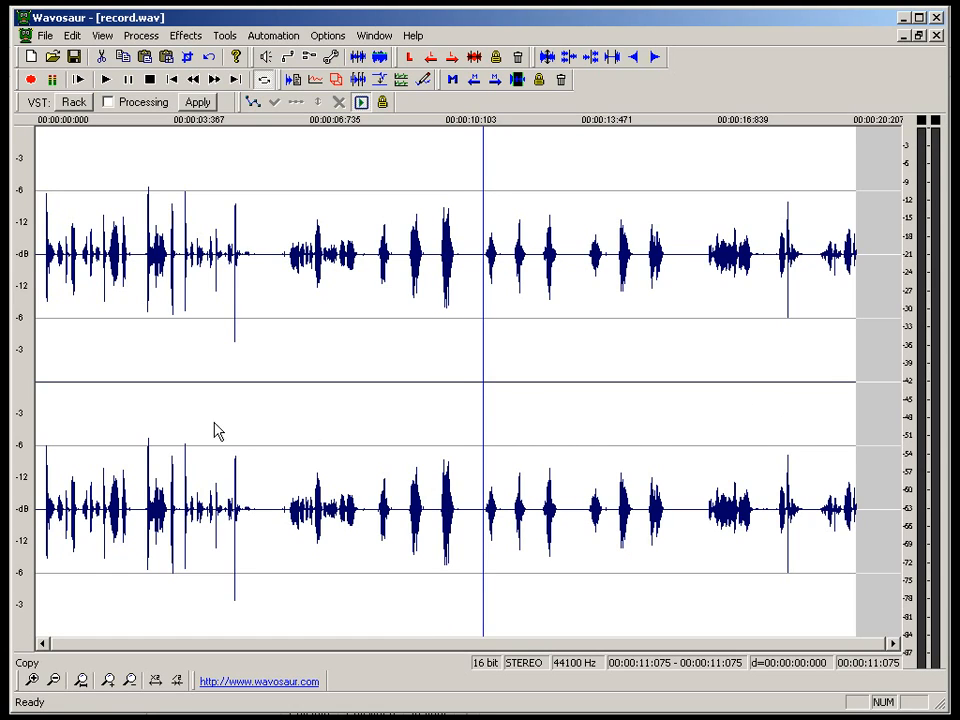
{"action": "left_click", "coordinate": [42, 434]}
{"action": "scroll", "coordinate": [42, 434], "scroll_direction": "up", "scroll_amount": 4}
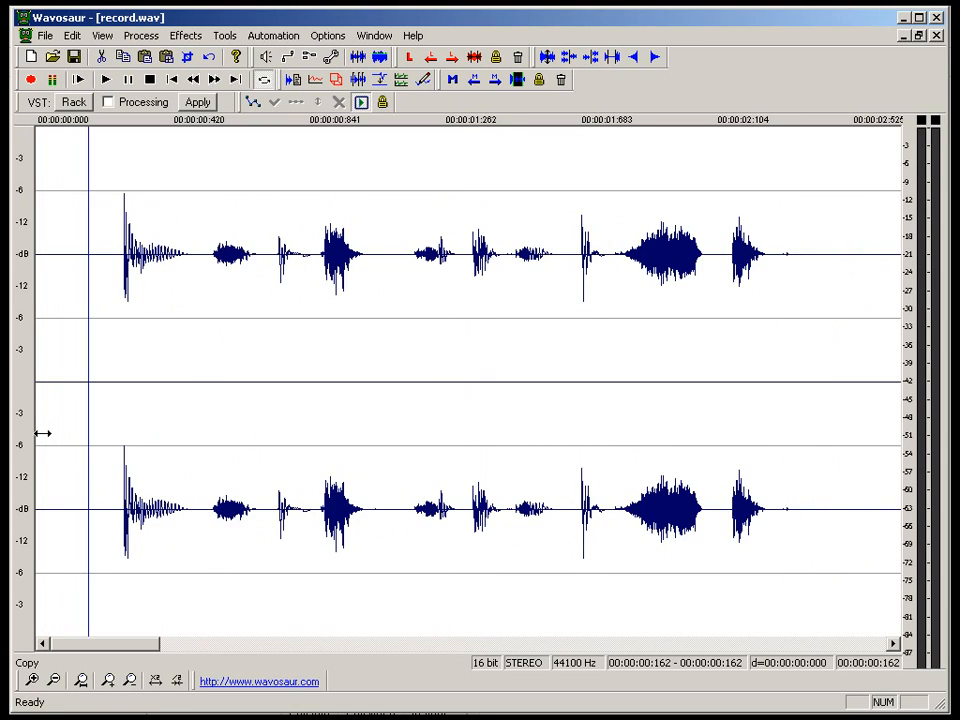
{"action": "left_click_drag", "start_coordinate": [206, 446], "coordinate": [363, 434]}
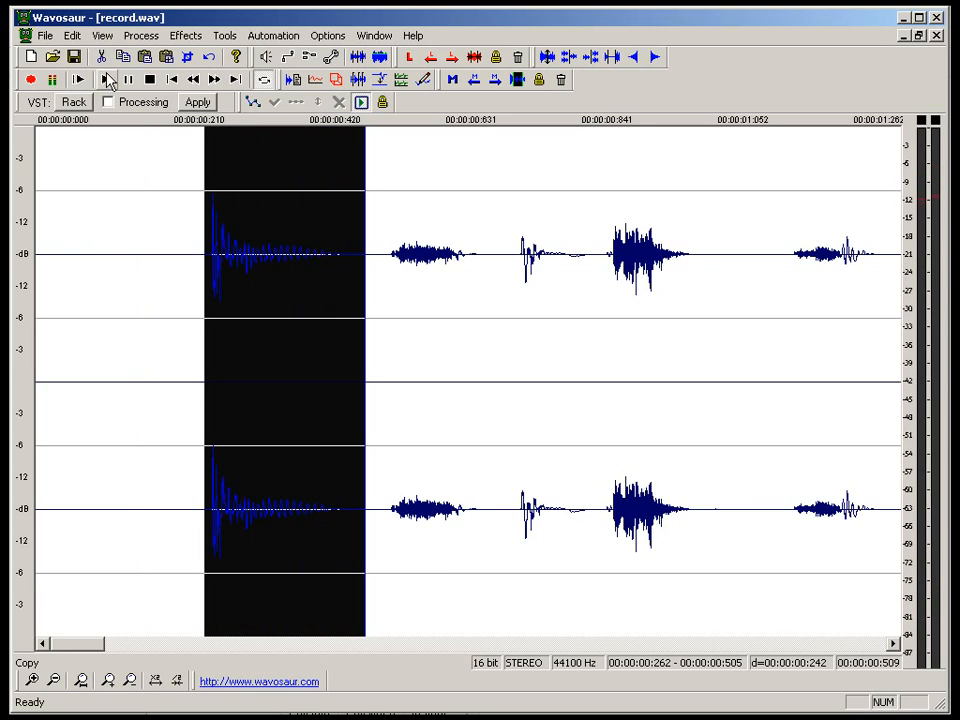
{"action": "left_click", "coordinate": [106, 80]}
Create a new 16-bit, 2-channel, 44100 Hz file of 0.1 seconds, paste the copied burst into its start and play it.
{"action": "key", "text": "ctrl+n"}
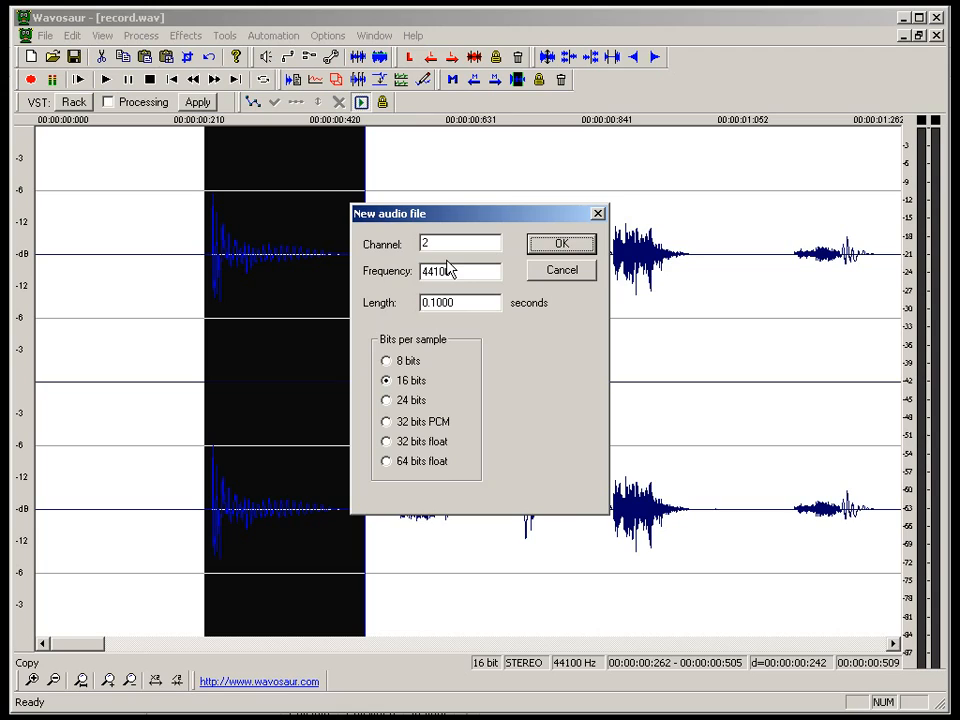
{"action": "left_click", "coordinate": [570, 249]}
{"action": "key", "text": "ctrl+v"}
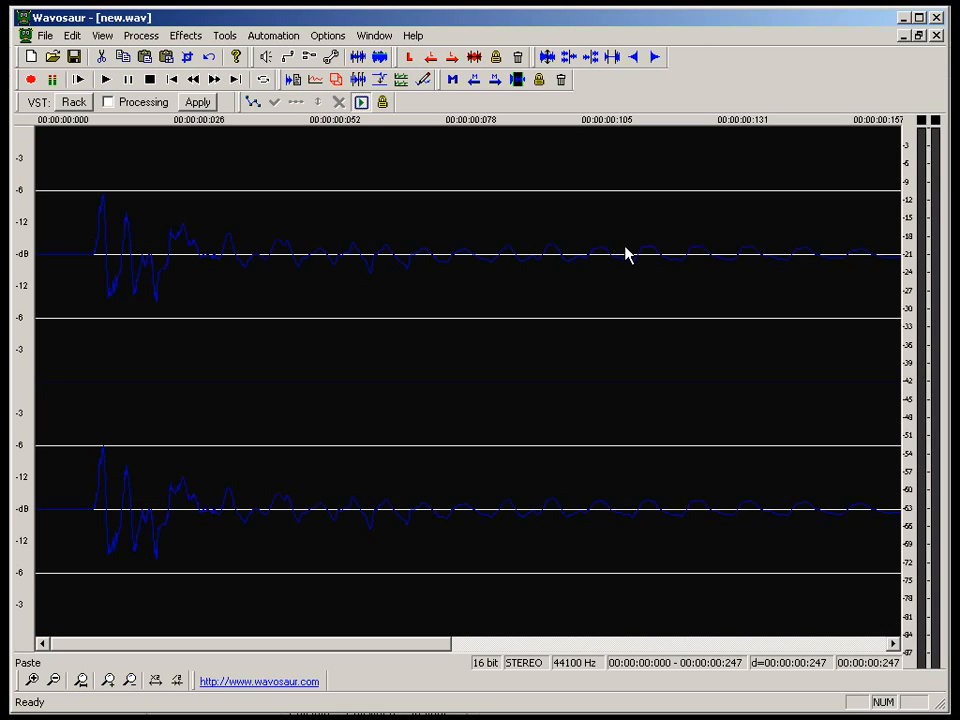
{"action": "key", "text": "space"}
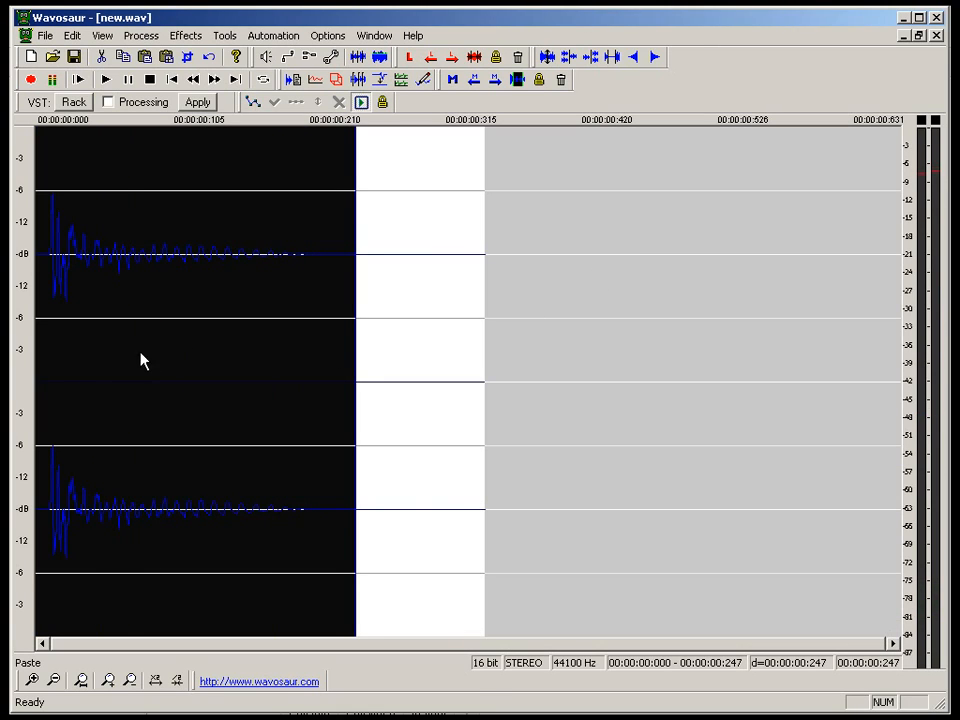
Delete the silence after about 0.247 s and fade out the burst's tail from about 0.203 to 0.247 s.
{"action": "left_click_drag", "start_coordinate": [37, 362], "coordinate": [563, 368]}
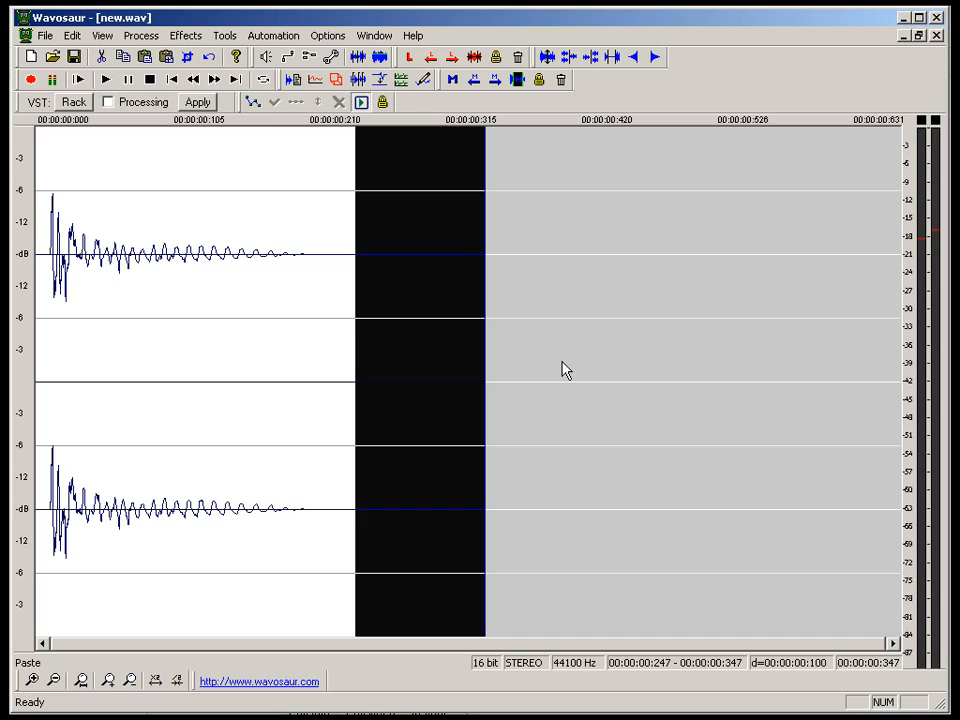
{"action": "key", "text": "Delete"}
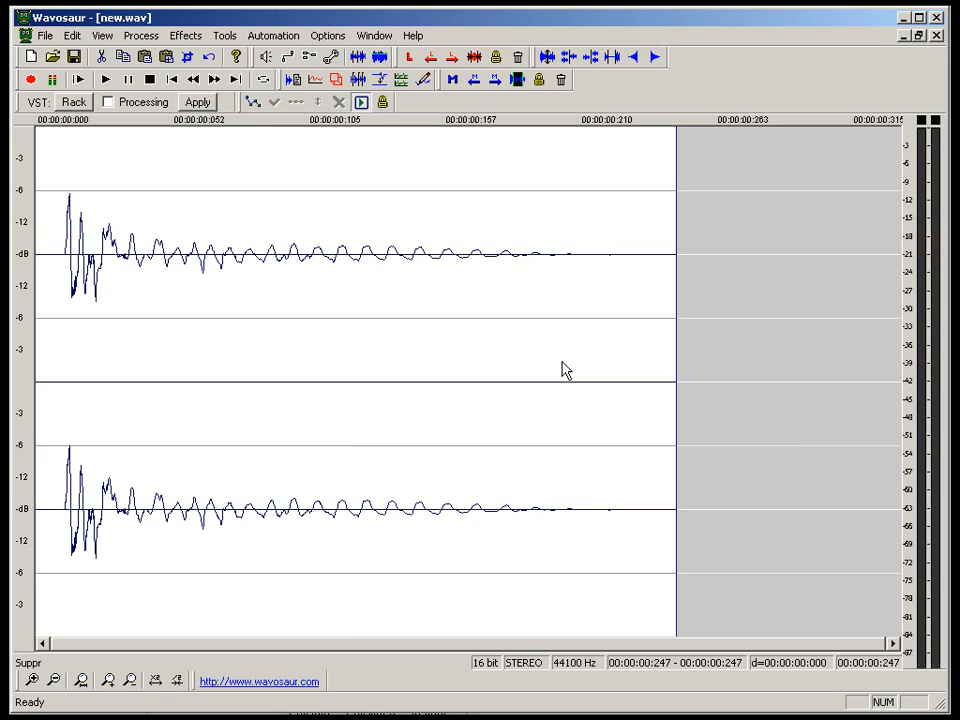
{"action": "left_click", "coordinate": [562, 362], "text": "shift"}
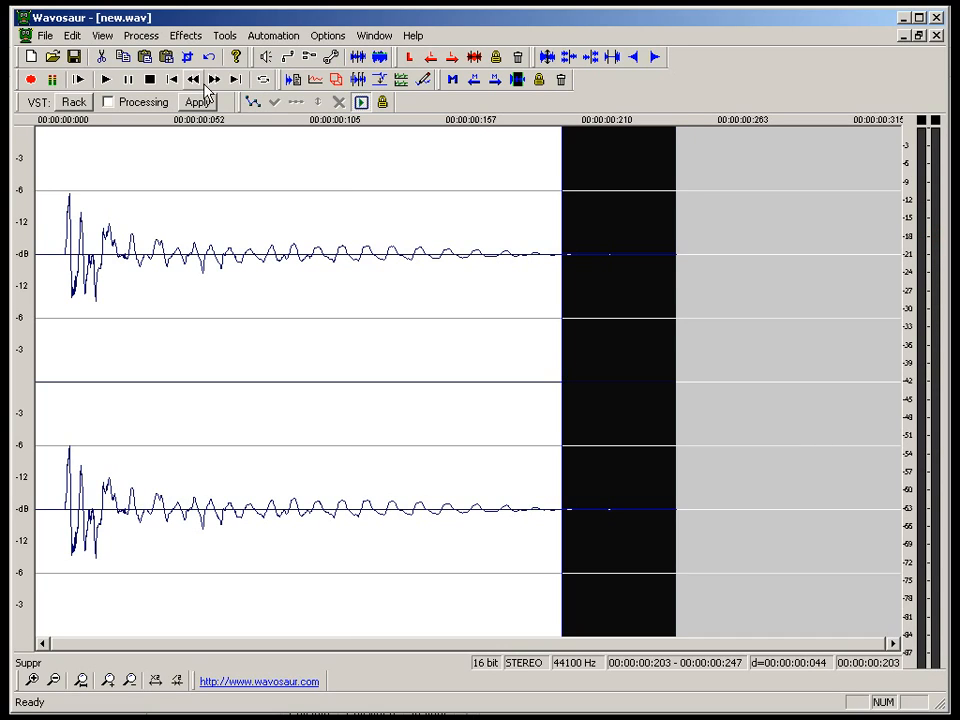
{"action": "left_click", "coordinate": [141, 37]}
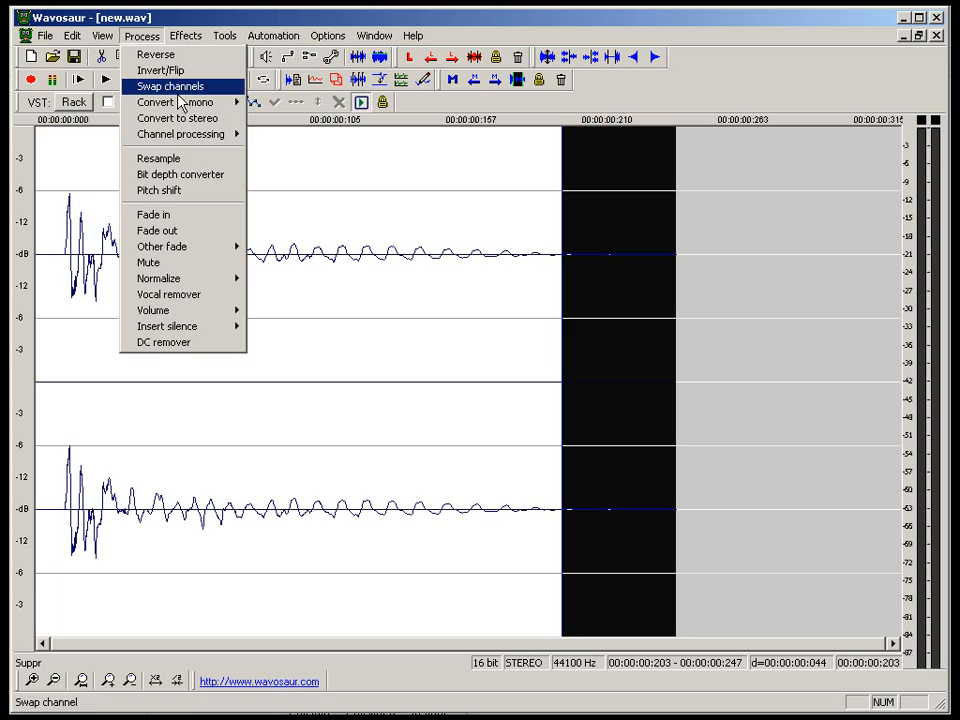
{"action": "left_click", "coordinate": [180, 231]}
Delete the silence before the burst, from 0 to about 0.011 s, and play the trimmed sample.
{"action": "left_click", "coordinate": [60, 348]}
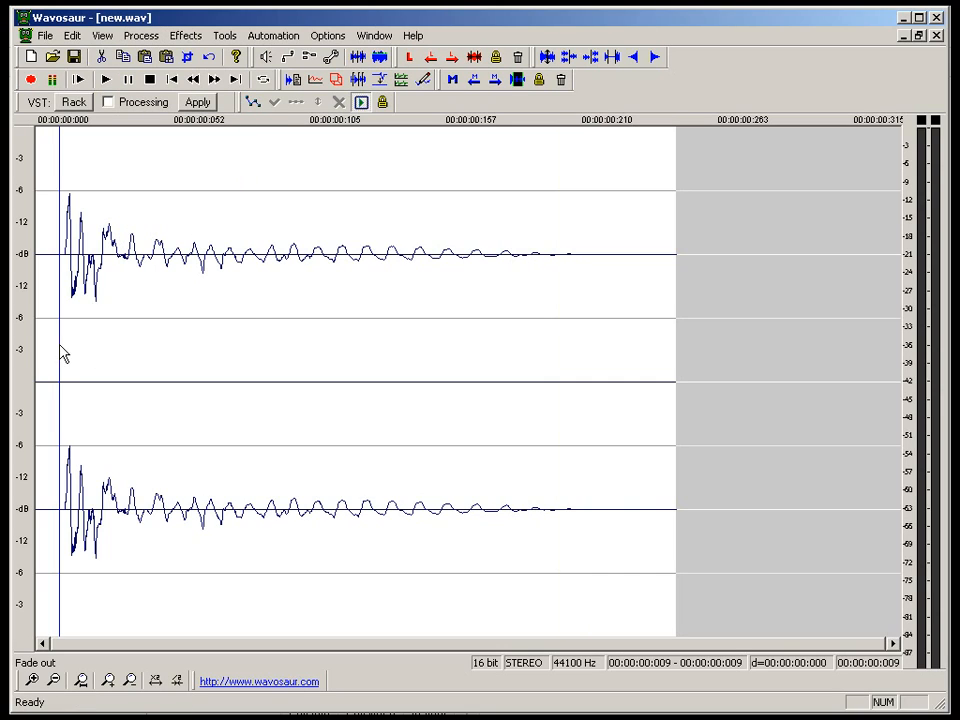
{"action": "left_click_drag", "start_coordinate": [58, 344], "coordinate": [28, 364]}
{"action": "scroll", "coordinate": [228, 328], "scroll_direction": "up", "scroll_amount": 5}
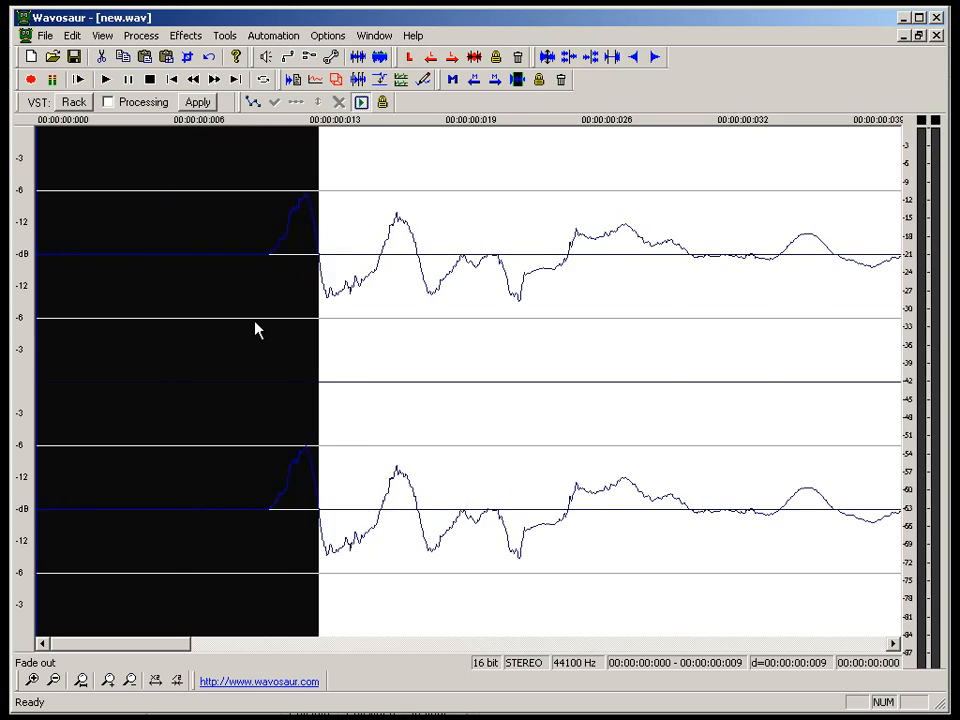
{"action": "scroll", "coordinate": [276, 321], "scroll_direction": "down", "scroll_amount": 1}
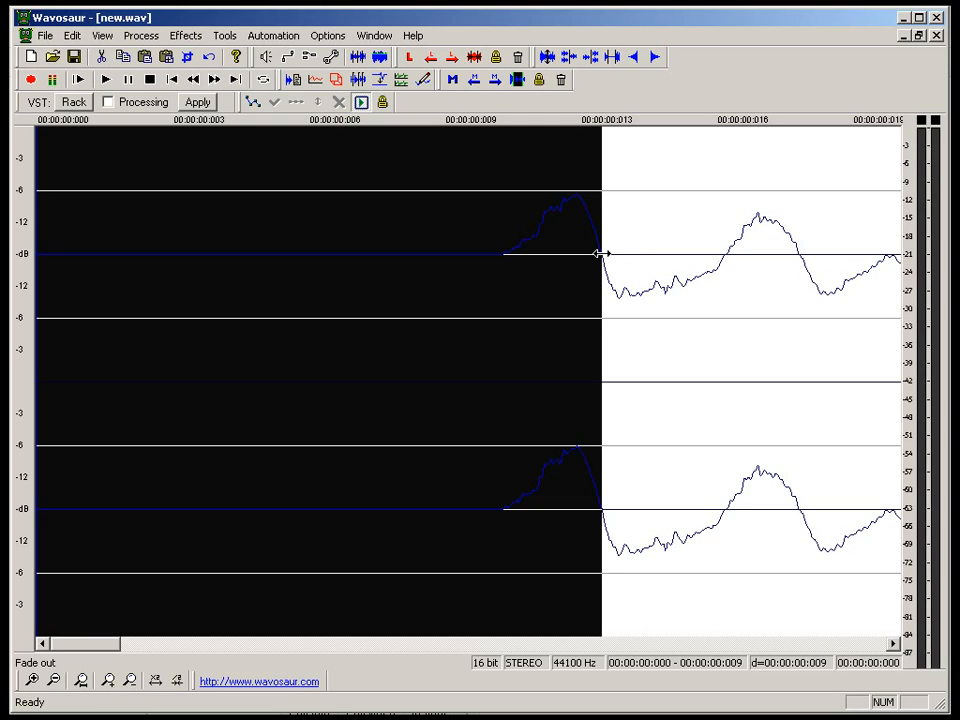
{"action": "left_click_drag", "start_coordinate": [598, 254], "coordinate": [504, 311]}
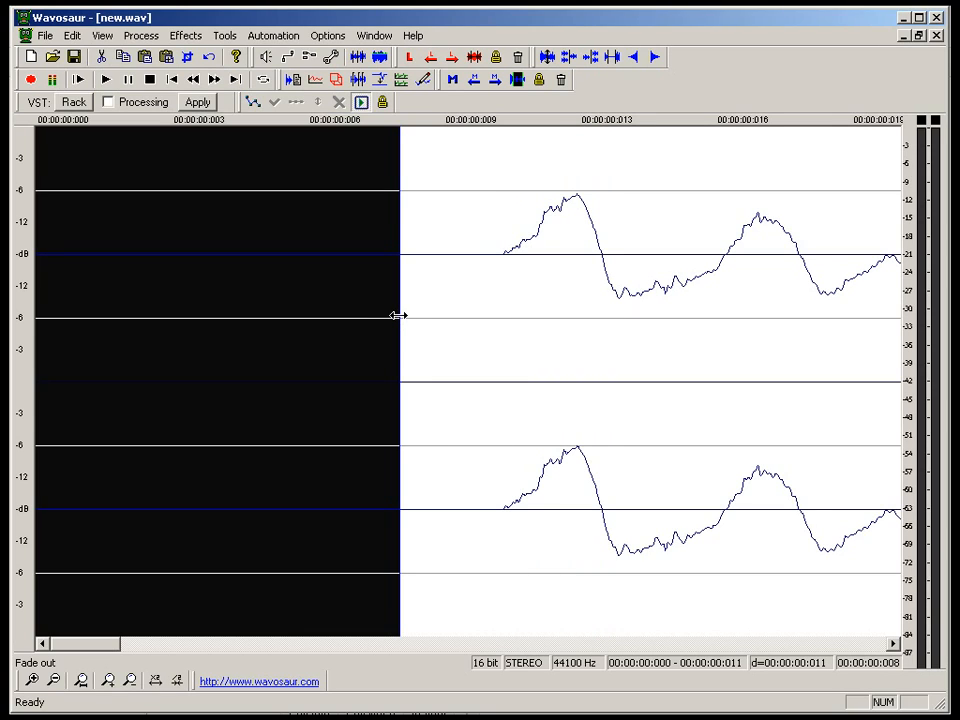
{"action": "left_click_drag", "start_coordinate": [400, 314], "coordinate": [501, 334]}
{"action": "scroll", "coordinate": [452, 422], "scroll_direction": "up", "scroll_amount": 1}
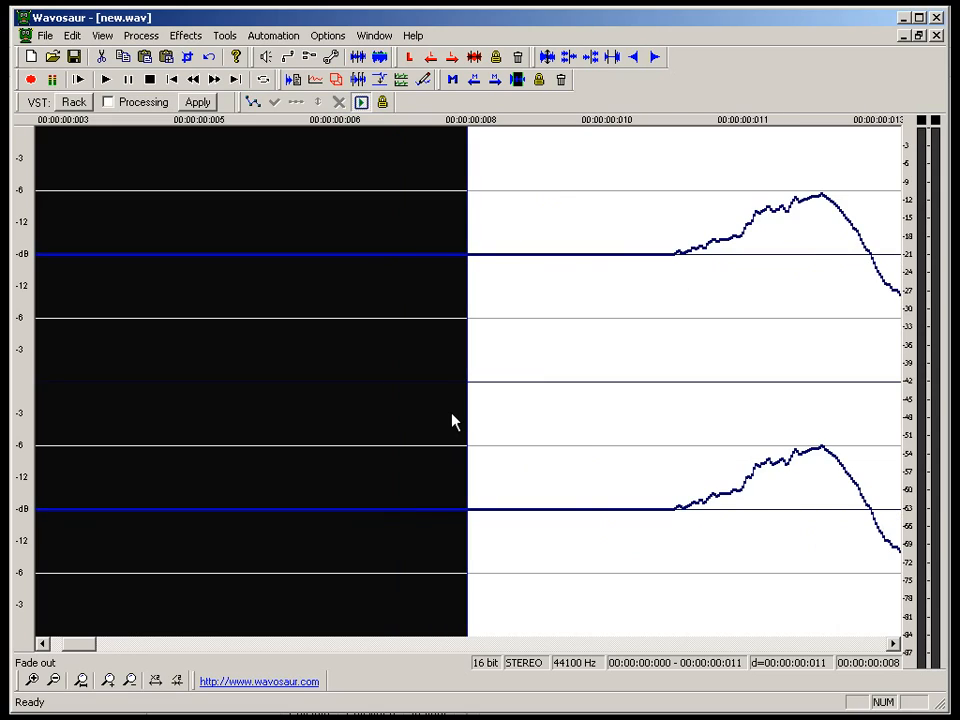
{"action": "left_click", "coordinate": [675, 369], "text": "shift"}
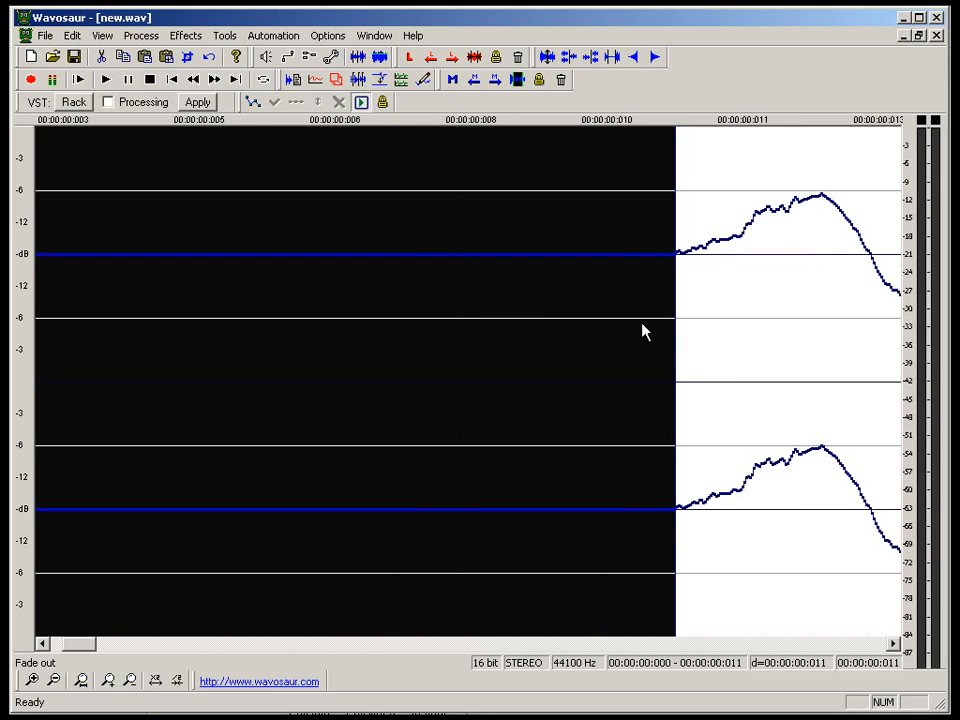
{"action": "left_click_drag", "start_coordinate": [661, 334], "coordinate": [538, 347]}
{"action": "mouse_move", "coordinate": [677, 356]}
{"action": "left_mouse_down"}
{"action": "mouse_move", "coordinate": [656, 358]}
{"action": "mouse_move", "coordinate": [671, 358]}
{"action": "mouse_move", "coordinate": [670, 349]}
{"action": "left_mouse_up"}
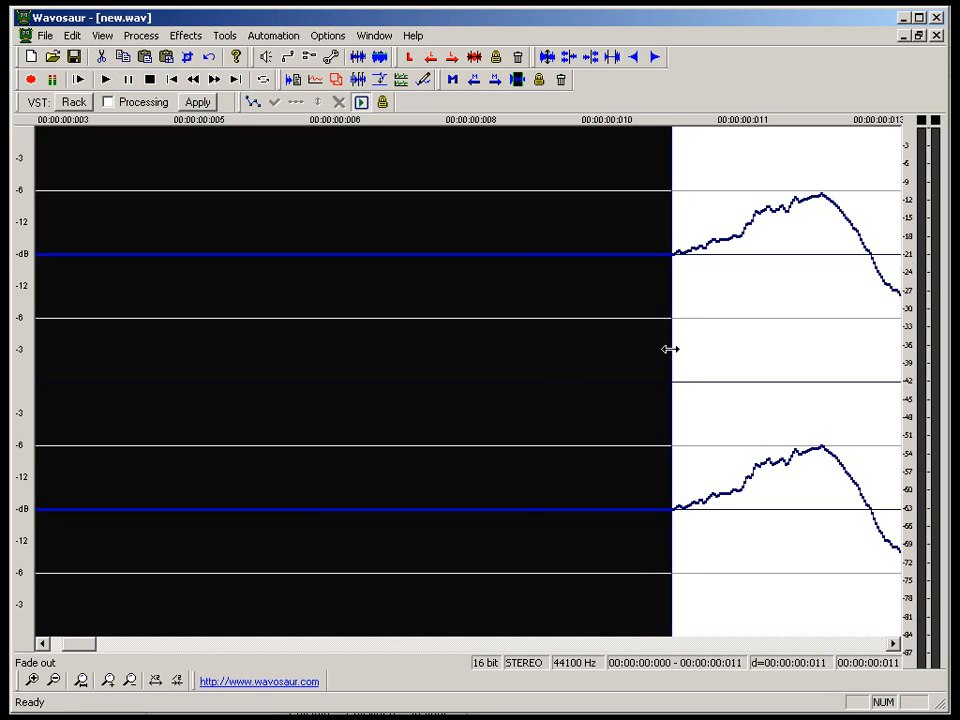
{"action": "key", "text": "Delete"}
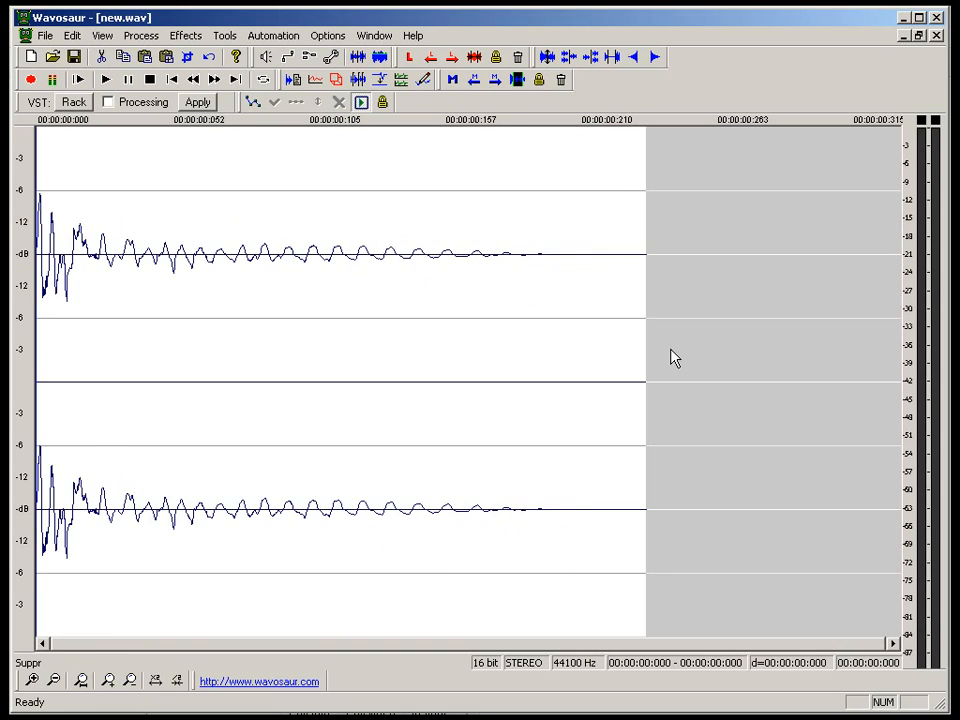
{"action": "key", "text": "space"}
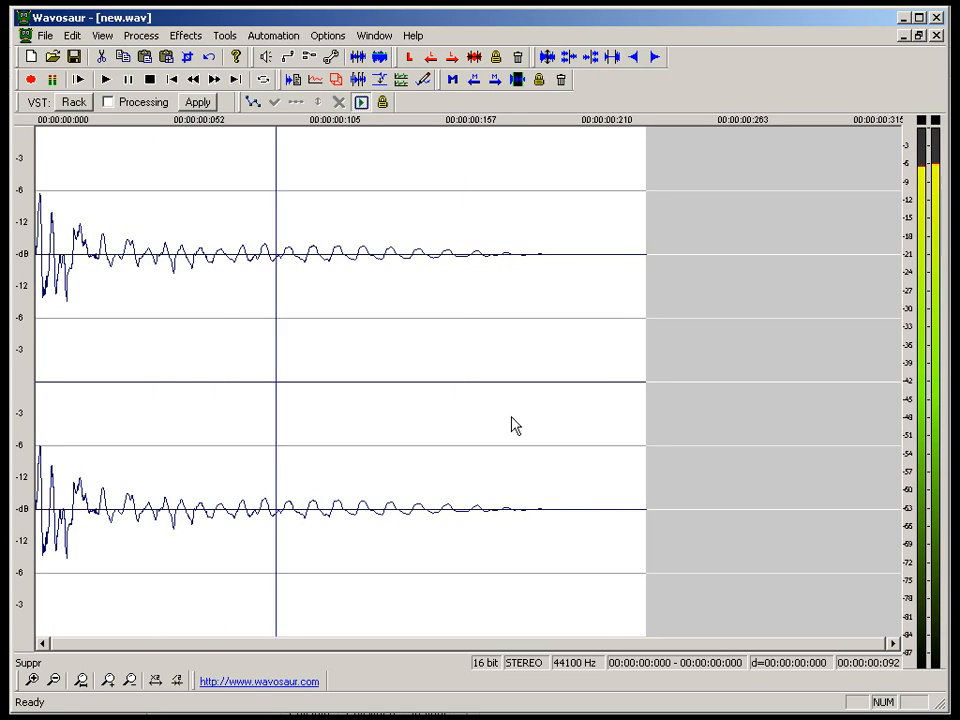
Select the whole trimmed burst, save the file as 1-kick.wav in the zz-random folder and close it.
{"action": "key", "text": "ctrl+a"}
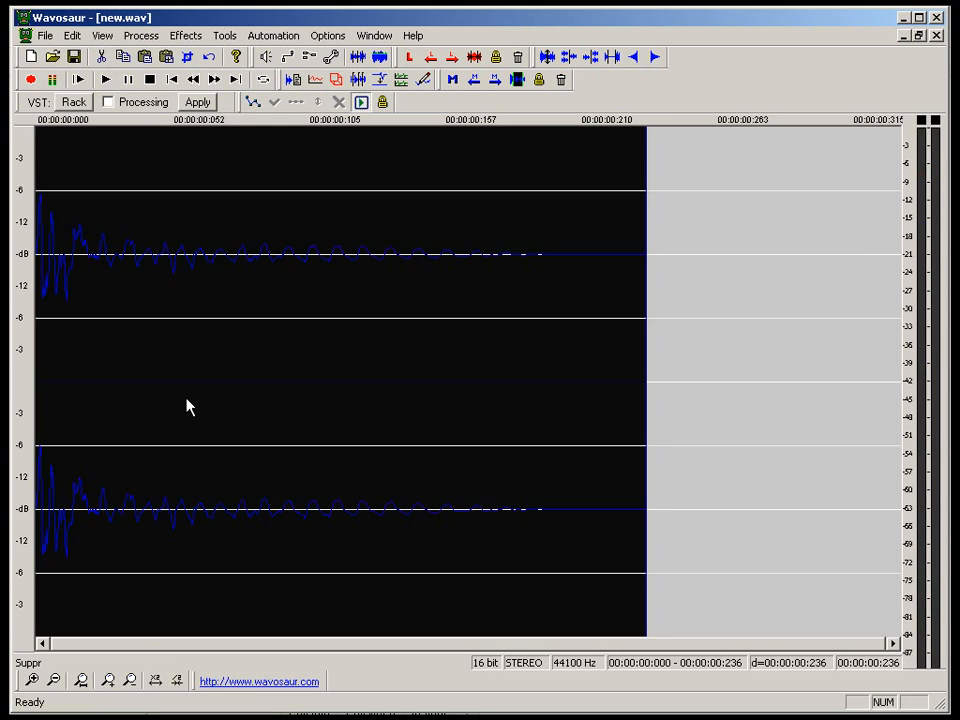
{"action": "key", "text": "ctrl+s"}
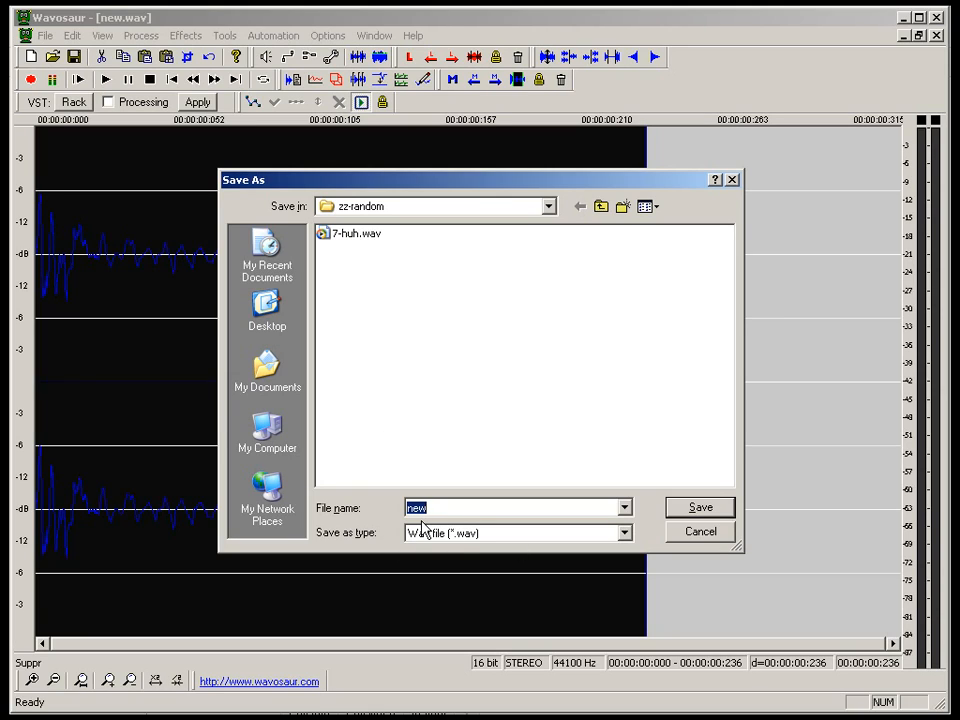
{"action": "type", "text": "1-kick.wav"}
{"action": "key", "text": "Return"}
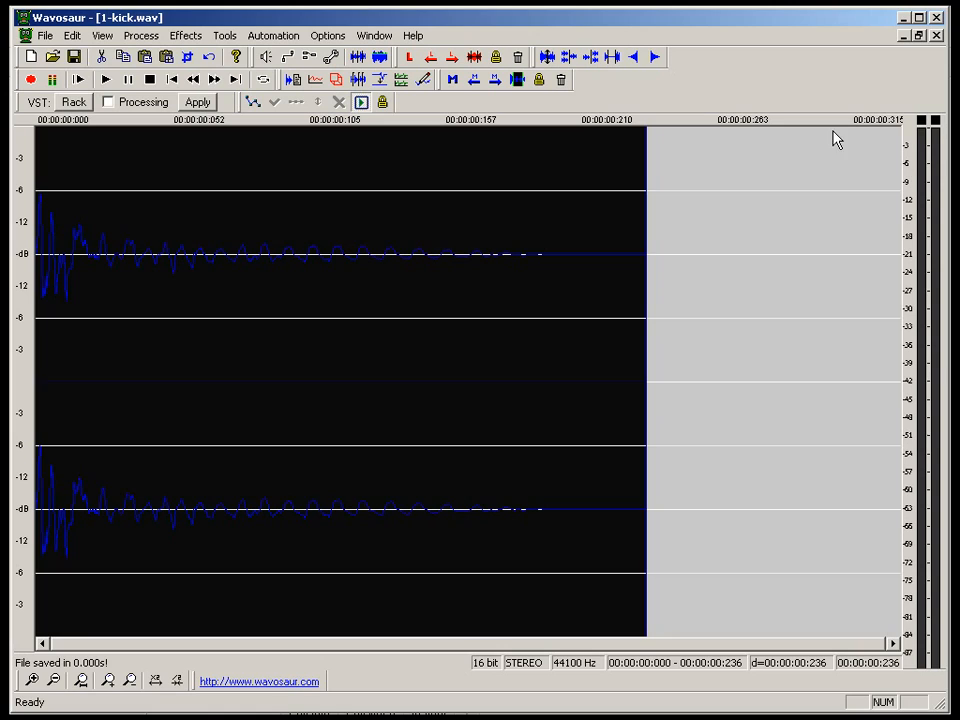
{"action": "left_click", "coordinate": [936, 35]}
Select the fourth burst of record.wav, from about 0.89 to 1.12 s, play it and copy it.
{"action": "left_click", "coordinate": [446, 372]}
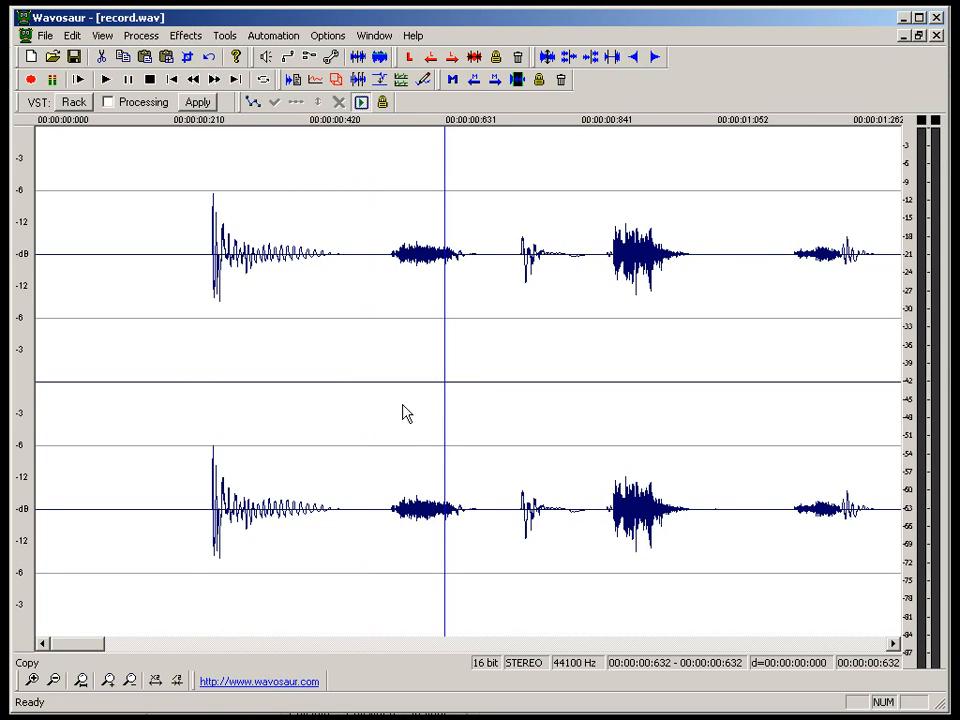
{"action": "left_click", "coordinate": [191, 437]}
{"action": "key", "text": "space"}
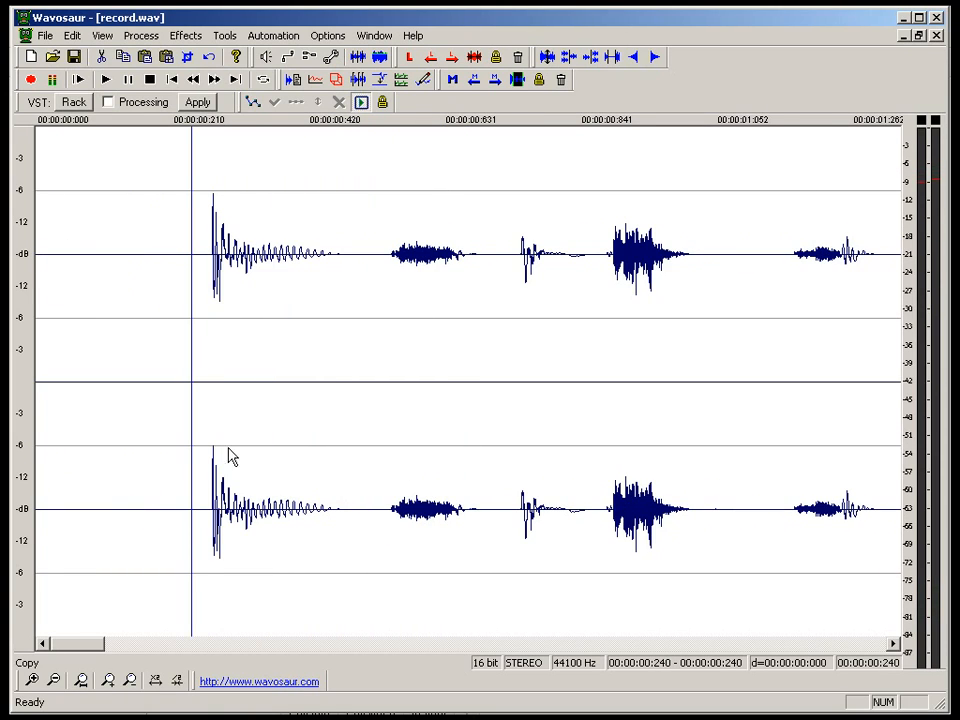
{"action": "left_click_drag", "start_coordinate": [611, 500], "coordinate": [752, 499]}
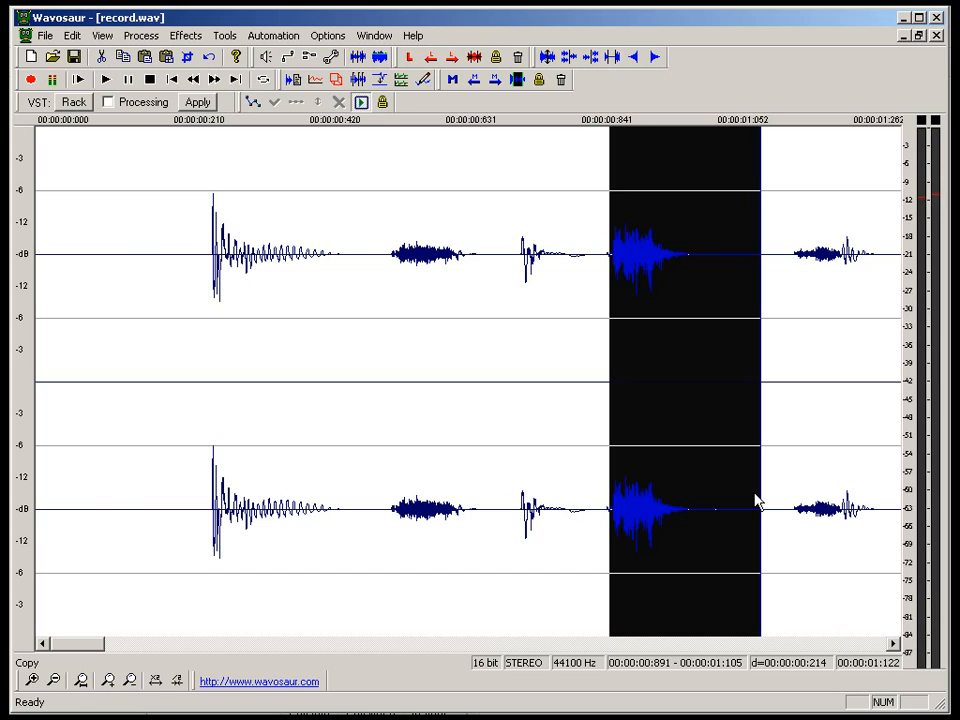
{"action": "key", "text": "space"}
Create a new 16-bit, 2-channel, 44100 Hz file of 0.1 seconds, paste the copied fourth burst into its start and play it.
{"action": "key", "text": "ctrl+n"}
{"action": "key", "text": "Return"}
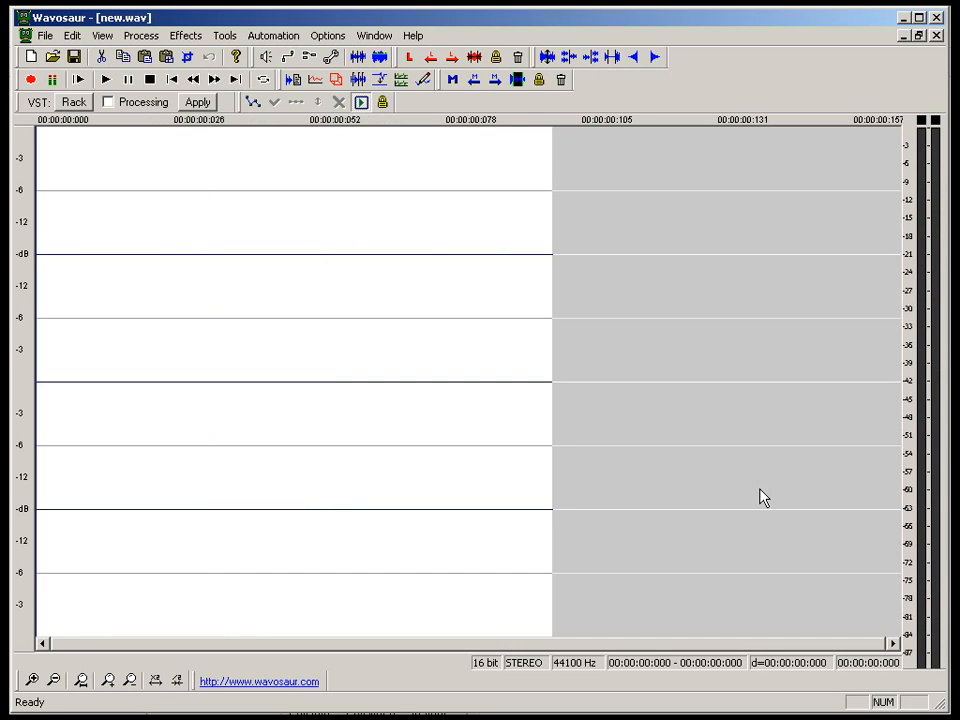
{"action": "key", "text": "ctrl+v"}
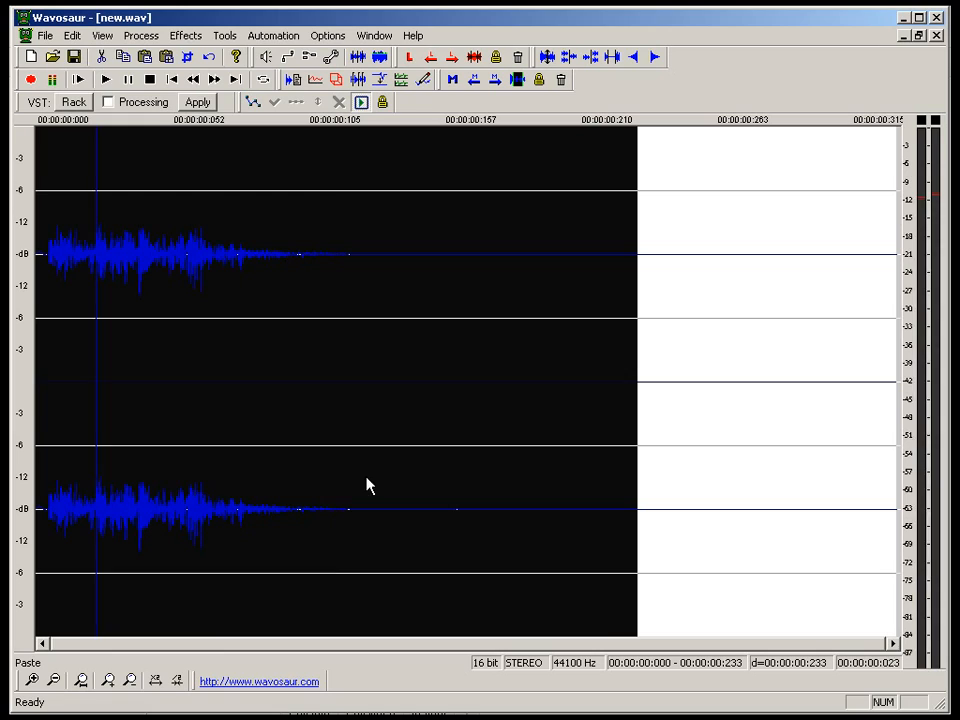
{"action": "key", "text": "space"}
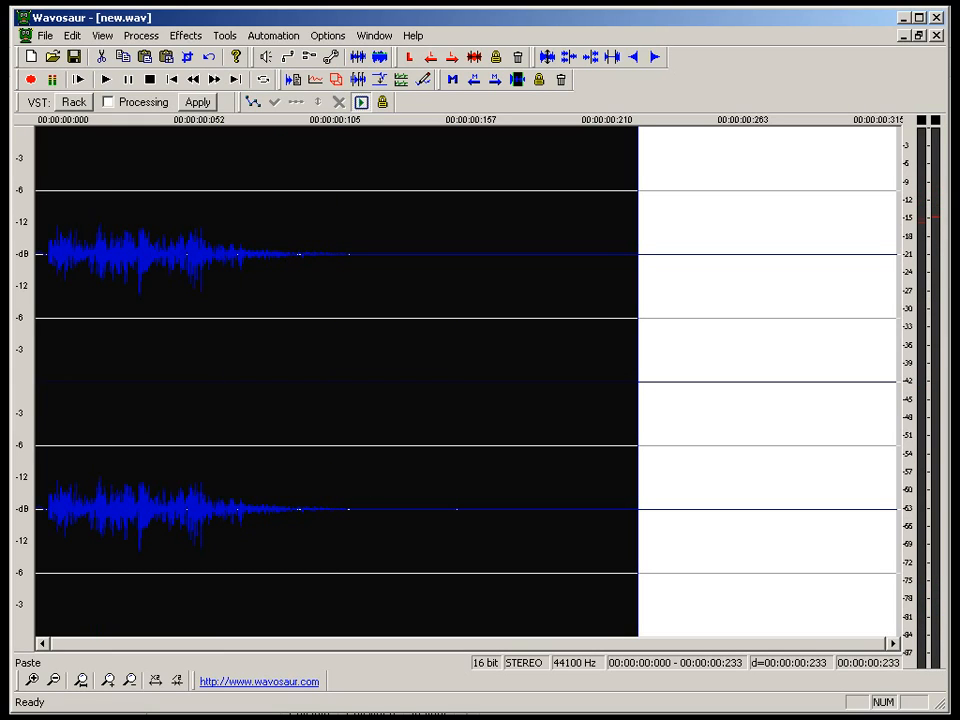
Delete the silence after about 0.233 s and fade out the burst's tail from about 0.095 to 0.233 s.
{"action": "left_click_drag", "start_coordinate": [38, 387], "coordinate": [918, 357]}
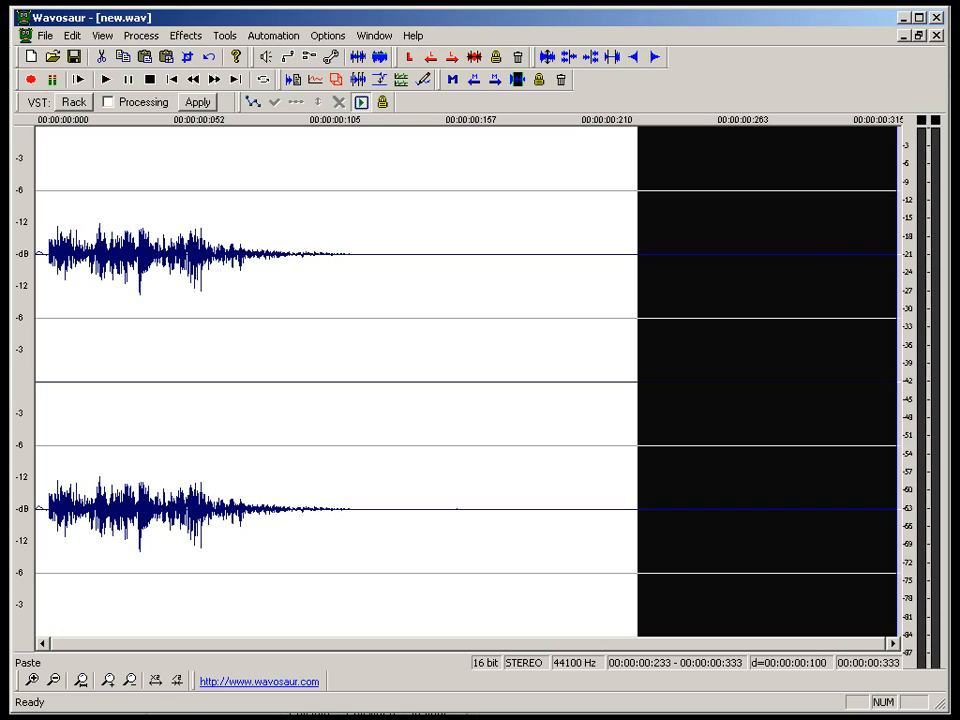
{"action": "key", "text": "Delete"}
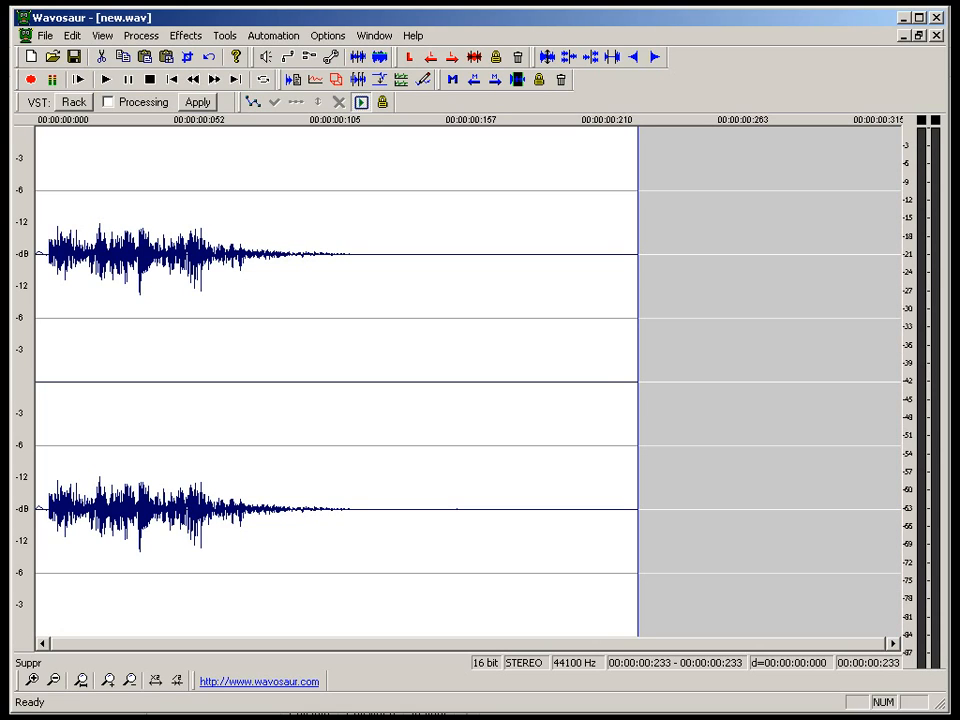
{"action": "left_click_drag", "start_coordinate": [281, 420], "coordinate": [675, 416]}
{"action": "key", "text": "space"}
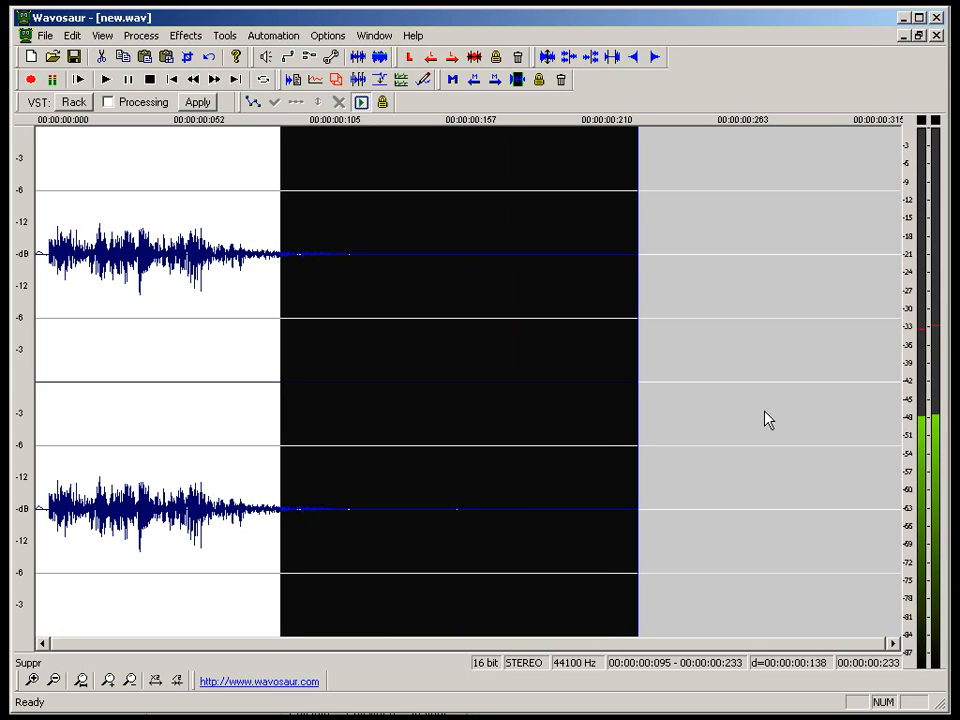
{"action": "left_click", "coordinate": [141, 35]}
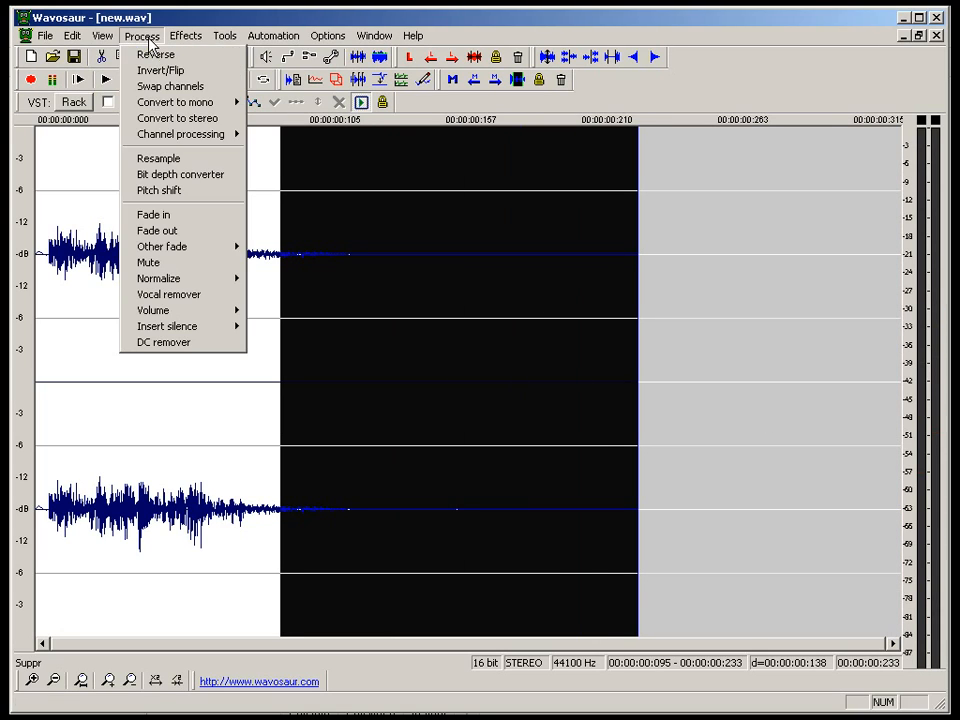
{"action": "left_click", "coordinate": [186, 230]}
Delete the quiet lead-in before the burst, from 0 to about 0.005 s, and play the trimmed sample.
{"action": "left_click", "coordinate": [47, 348]}
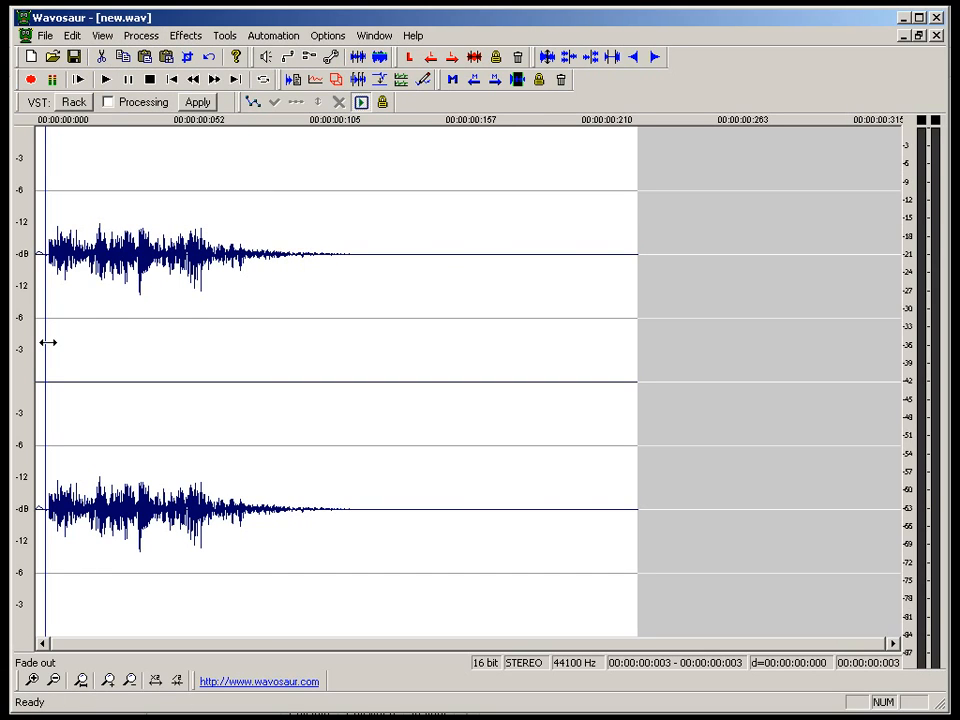
{"action": "scroll", "coordinate": [48, 343], "scroll_direction": "up", "scroll_amount": 5}
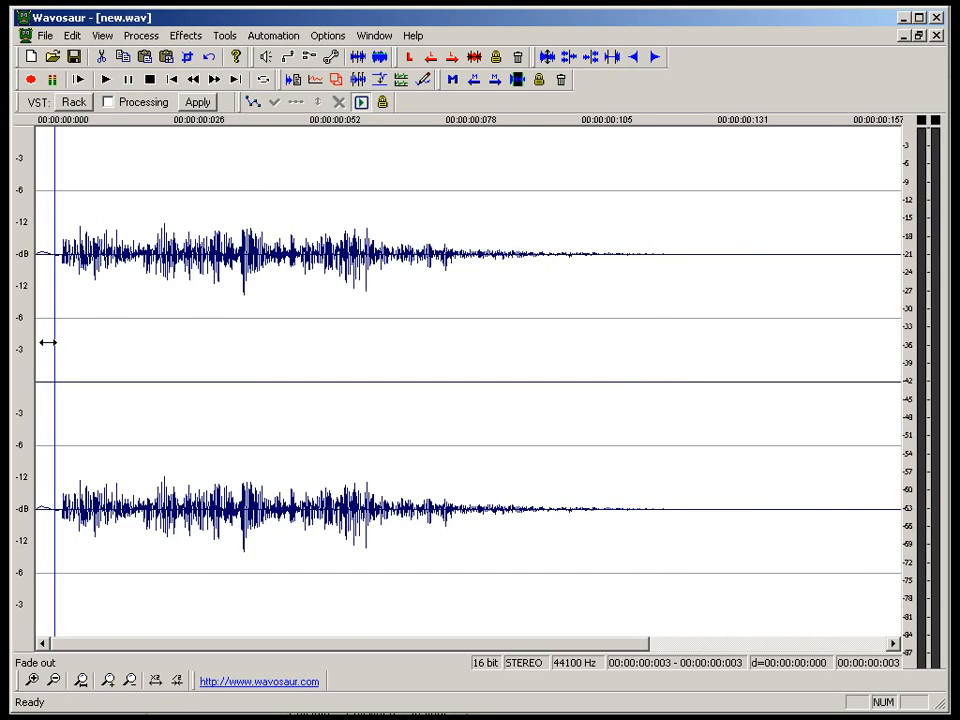
{"action": "left_click", "coordinate": [459, 360]}
{"action": "left_click", "coordinate": [174, 380]}
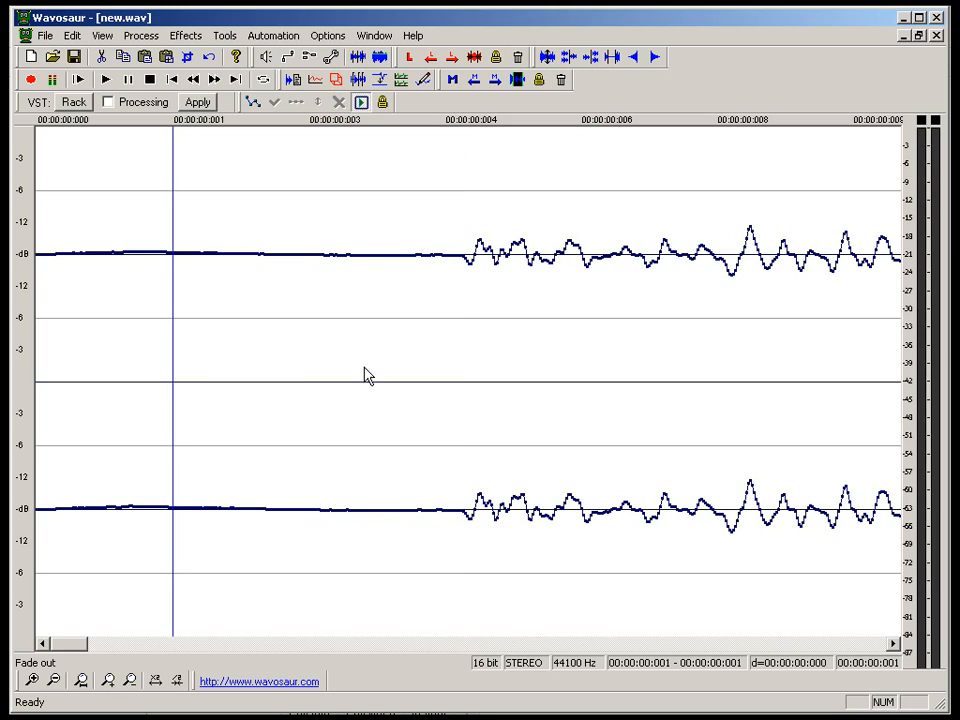
{"action": "left_click_drag", "start_coordinate": [474, 366], "coordinate": [27, 397]}
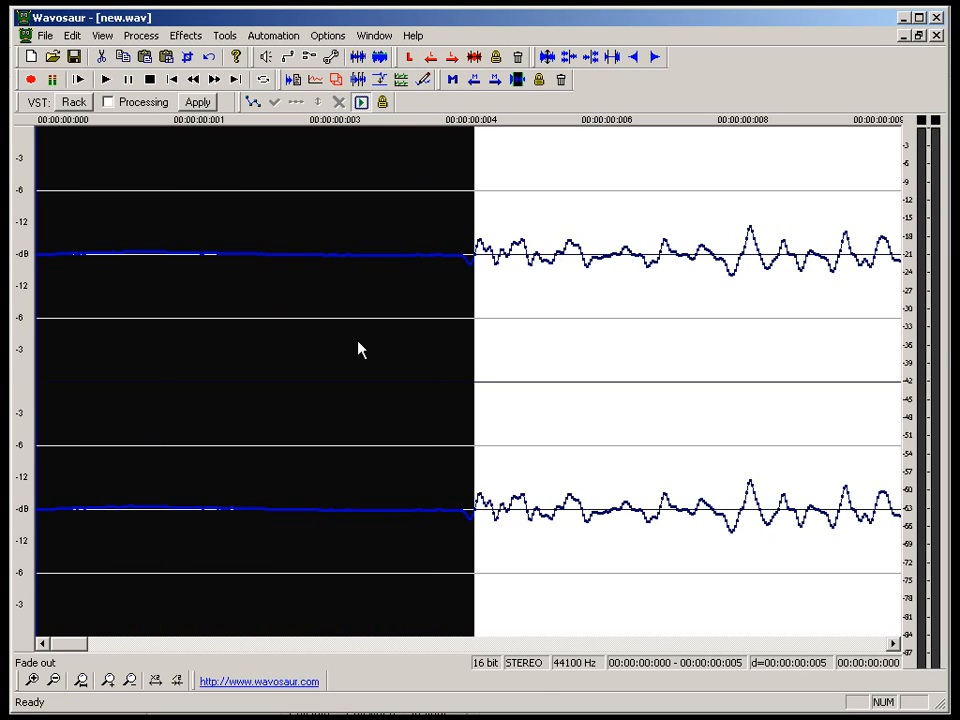
{"action": "mouse_move", "coordinate": [472, 355]}
{"action": "left_mouse_down"}
{"action": "mouse_move", "coordinate": [455, 347]}
{"action": "mouse_move", "coordinate": [446, 366]}
{"action": "mouse_move", "coordinate": [471, 366]}
{"action": "mouse_move", "coordinate": [451, 360]}
{"action": "mouse_move", "coordinate": [457, 366]}
{"action": "left_mouse_up"}
{"action": "key", "text": "Delete"}
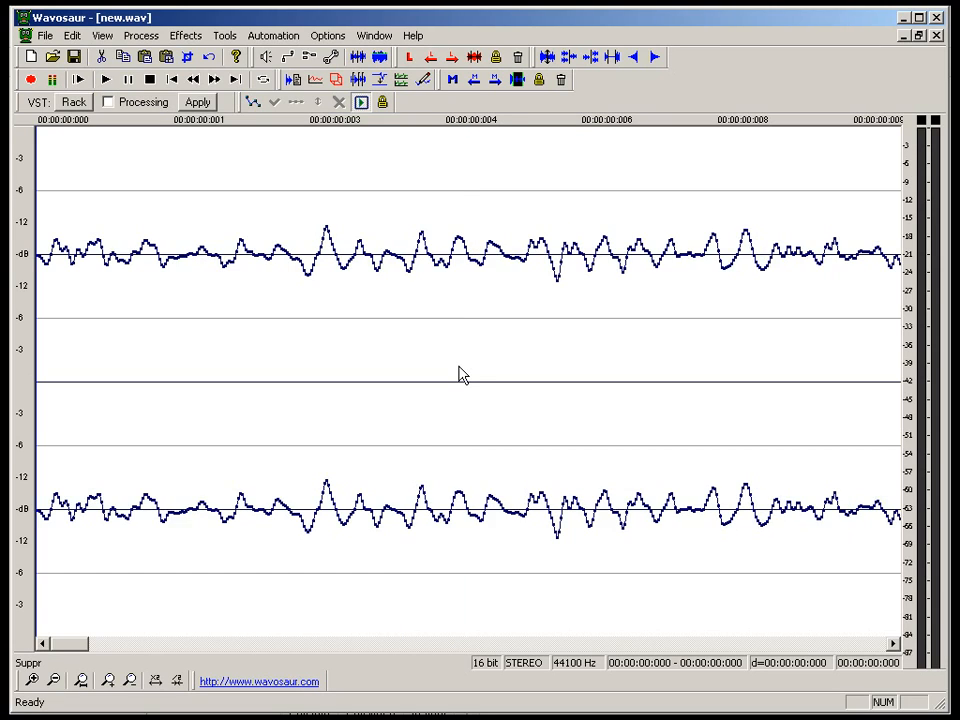
{"action": "scroll", "coordinate": [459, 367], "scroll_direction": "down", "scroll_amount": 5}
{"action": "key", "text": "space"}
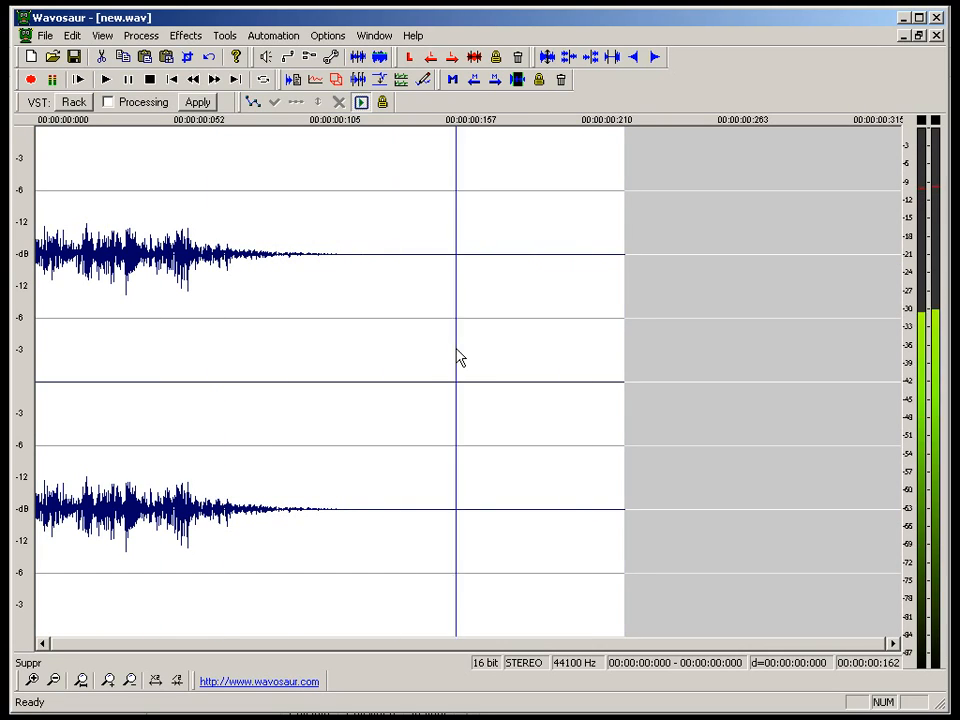
Save the trimmed burst as 3-snare.wav in the zz-random folder and close the file.
{"action": "key", "text": "ctrl+s"}
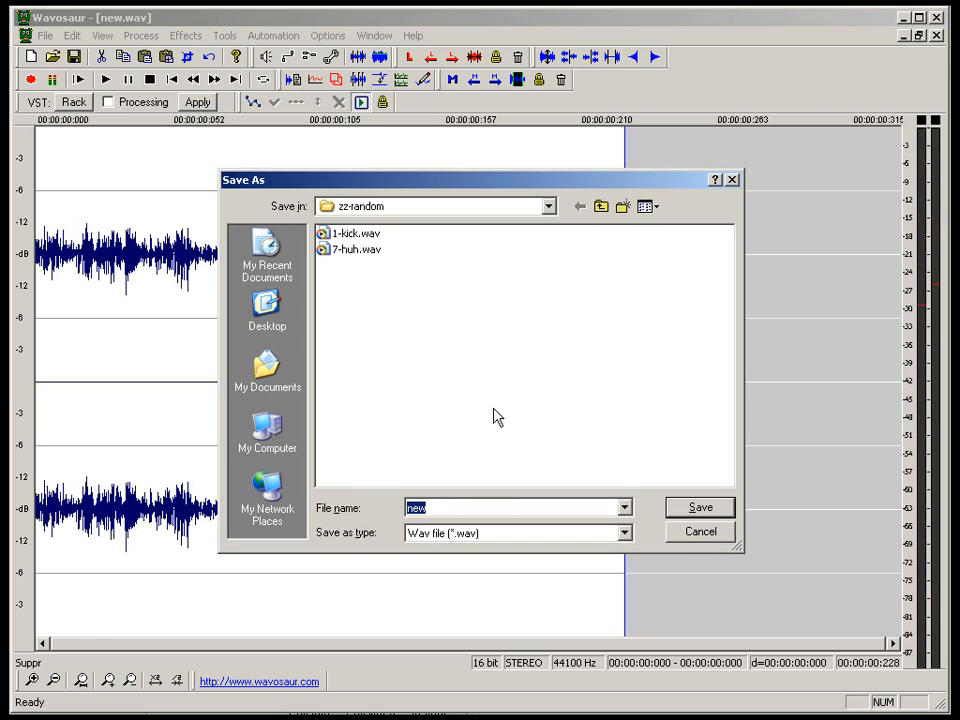
{"action": "type", "text": "3-snare.wav"}
{"action": "key", "text": "Return"}
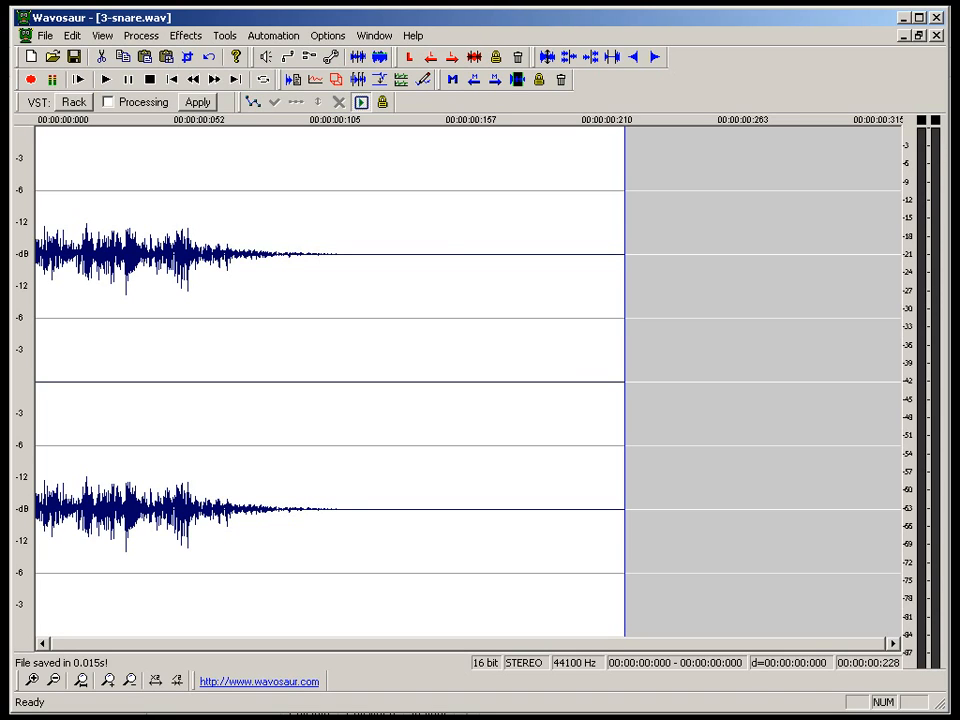
{"action": "left_click", "coordinate": [936, 36]}
Select the third burst of record.wav, from about 0.75 to 0.87 s, play it and copy it.
{"action": "left_click", "coordinate": [377, 344]}
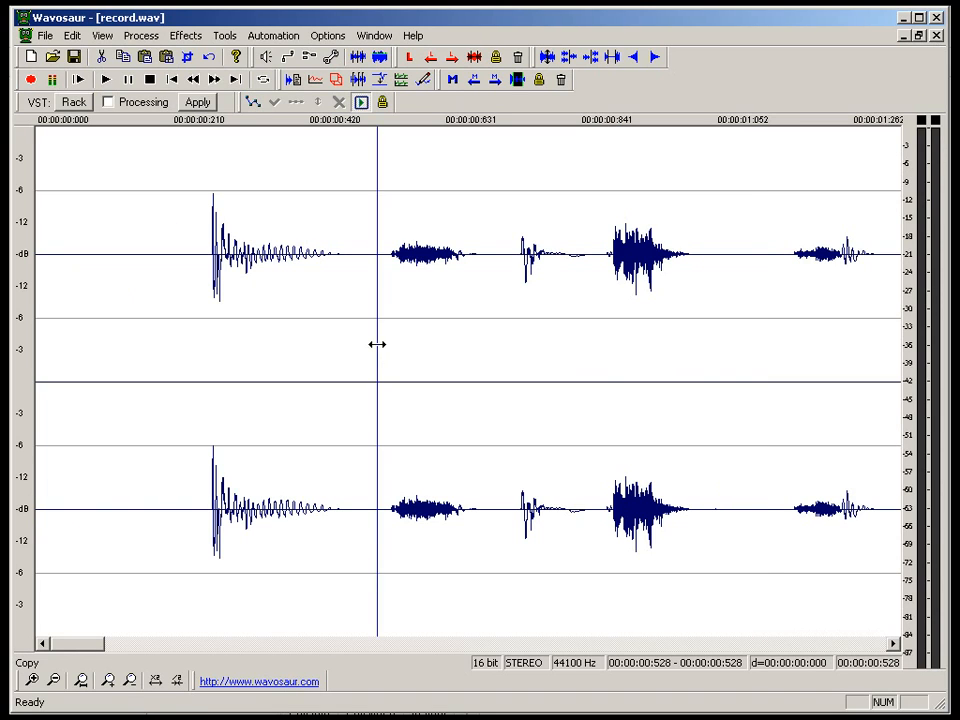
{"action": "left_click_drag", "start_coordinate": [386, 344], "coordinate": [590, 413]}
{"action": "left_click", "coordinate": [552, 372]}
{"action": "key", "text": "space"}
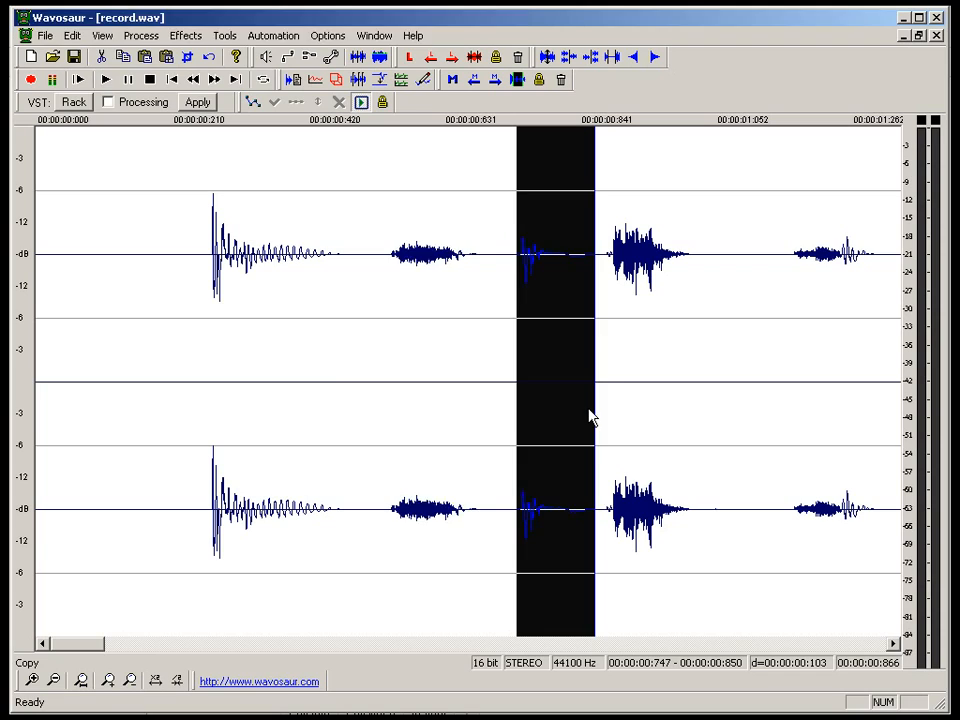
Create a new 16-bit, 2-channel, 44100 Hz file of 0.1 seconds, paste the copied third burst into its start and play it.
{"action": "key", "text": "ctrl+n"}
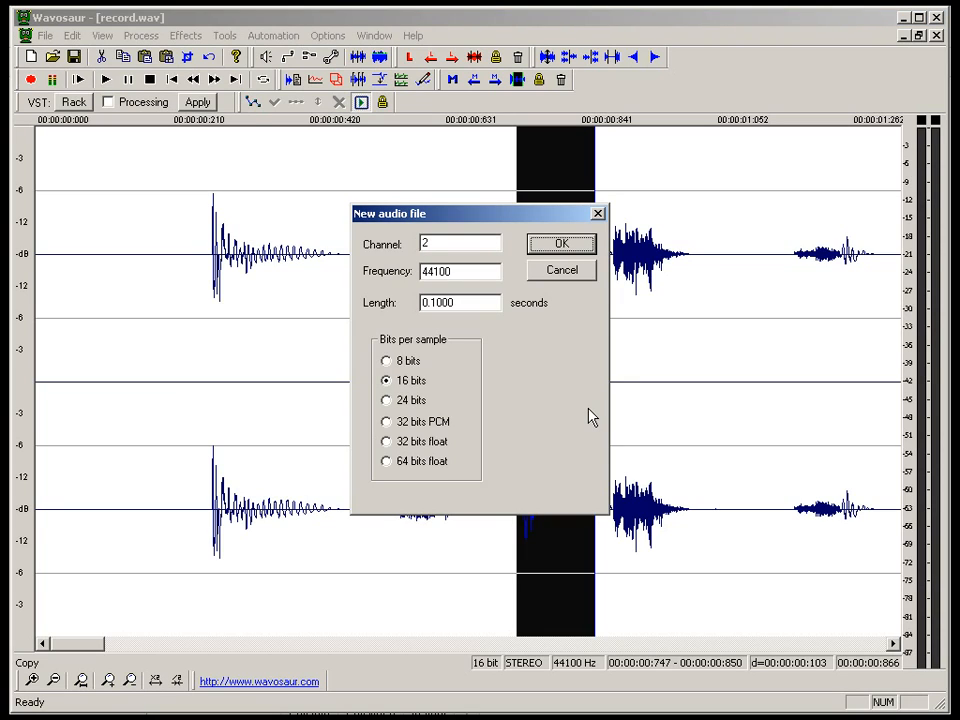
{"action": "key", "text": "Return"}
{"action": "key", "text": "ctrl+v"}
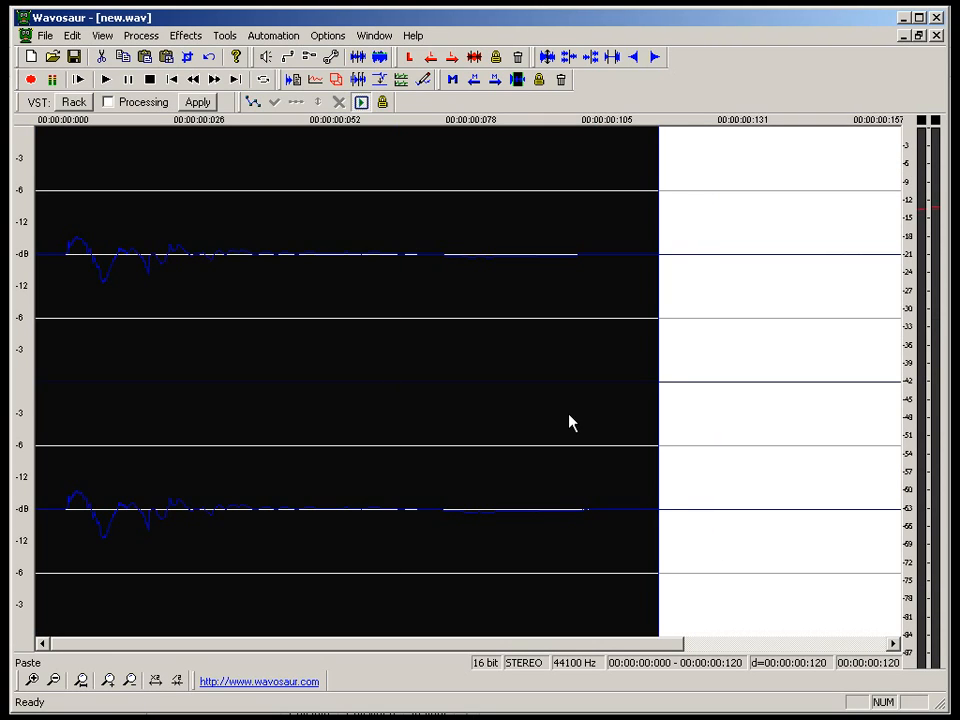
{"action": "key", "text": "space"}
{"action": "scroll", "coordinate": [569, 414], "scroll_direction": "down", "scroll_amount": 1}
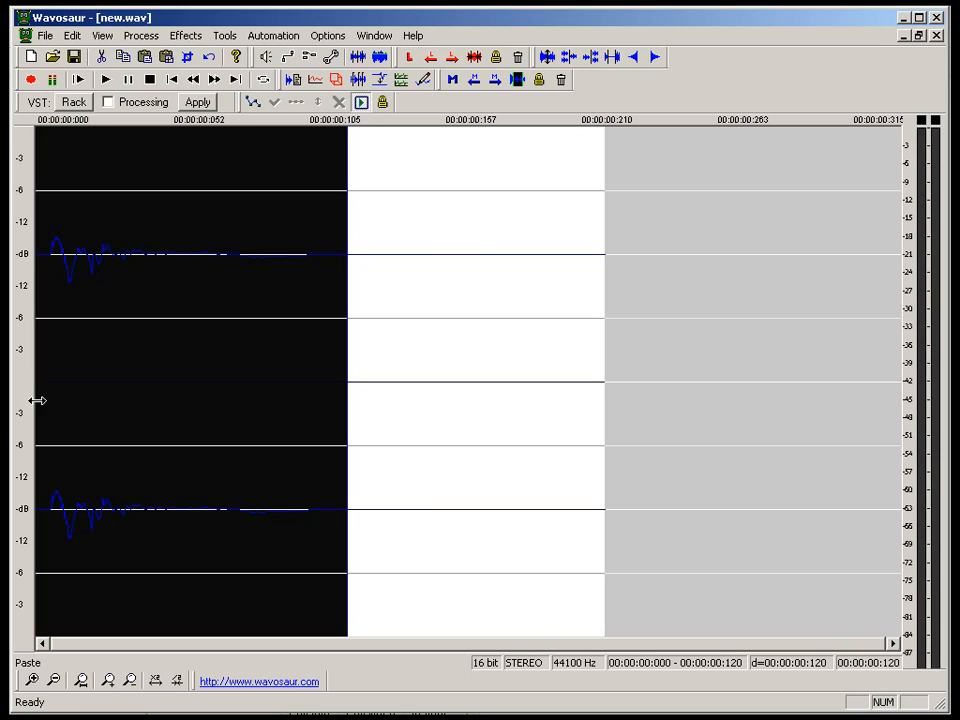
Delete the silence after the pasted burst, from about 0.12 s to the end of the file.
{"action": "left_click_drag", "start_coordinate": [347, 395], "coordinate": [673, 393]}
{"action": "key", "text": "Delete"}
{"action": "scroll", "coordinate": [520, 437], "scroll_direction": "up", "scroll_amount": 1}
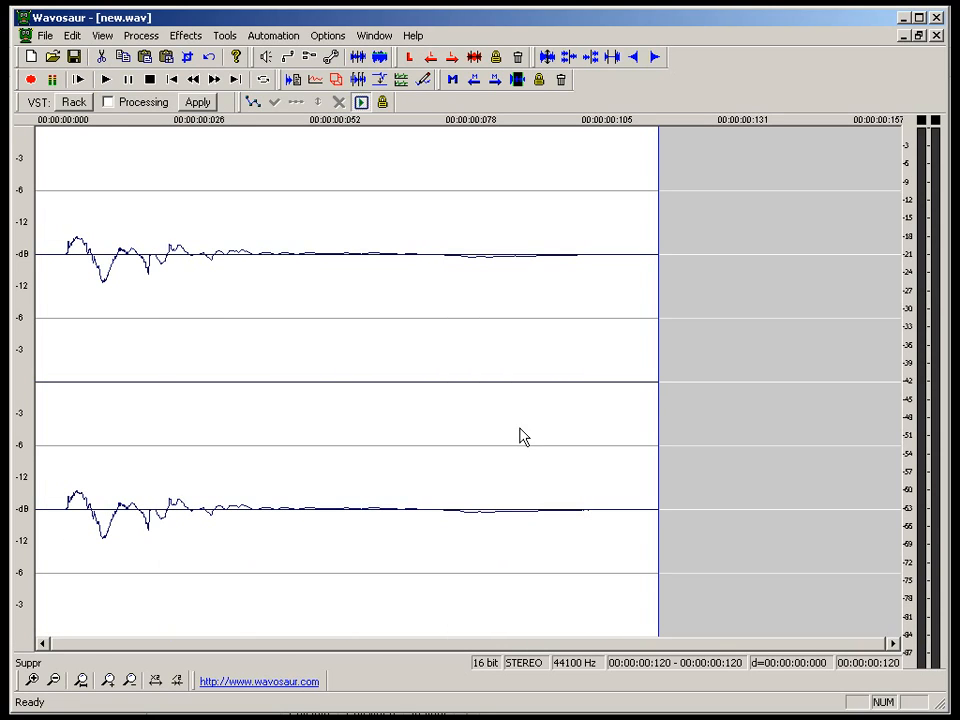
Delete the quiet lead-in before the burst, first from 0 to about 0.004 s, and the short flat remainder before its onset.
{"action": "left_click_drag", "start_coordinate": [55, 289], "coordinate": [27, 296]}
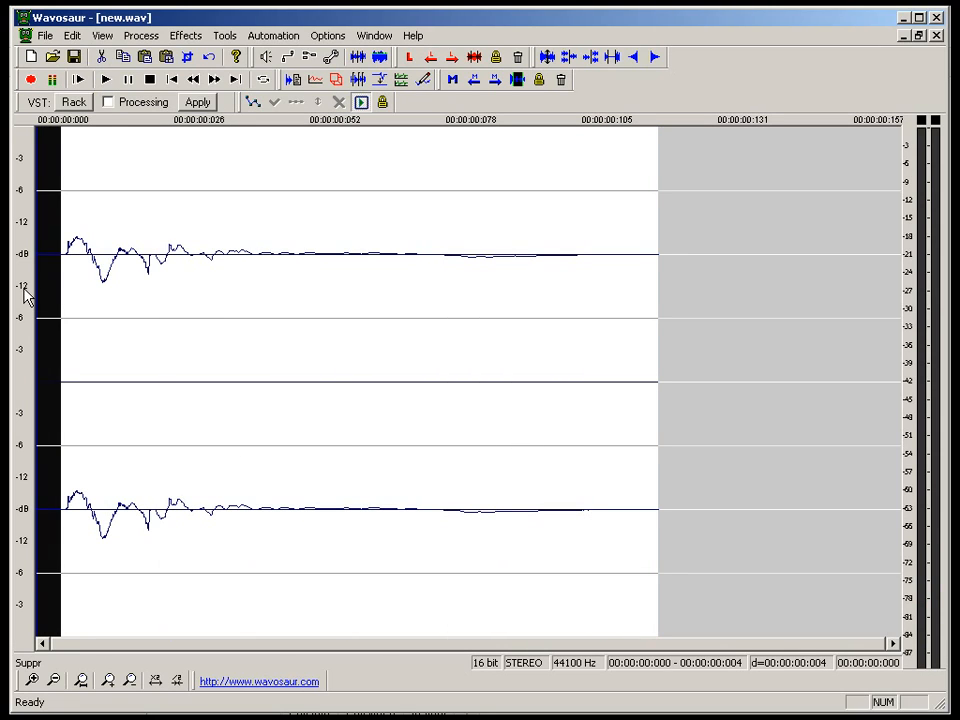
{"action": "key", "text": "Delete"}
{"action": "scroll", "coordinate": [86, 277], "scroll_direction": "up", "scroll_amount": 4}
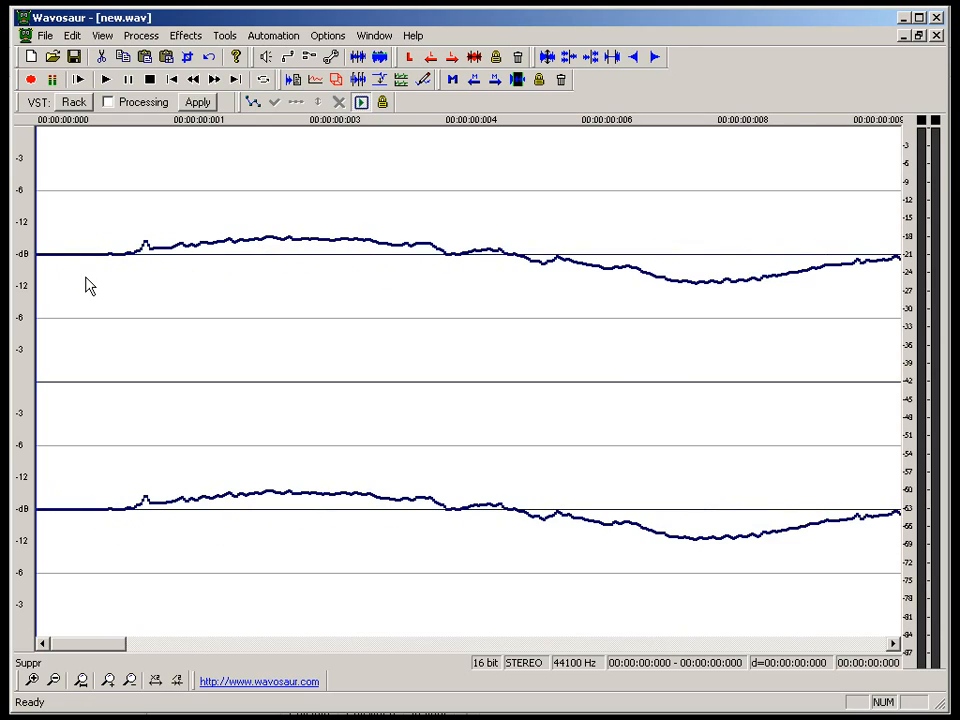
{"action": "left_click", "coordinate": [91, 276], "text": "shift"}
{"action": "left_click", "coordinate": [108, 272], "text": "shift"}
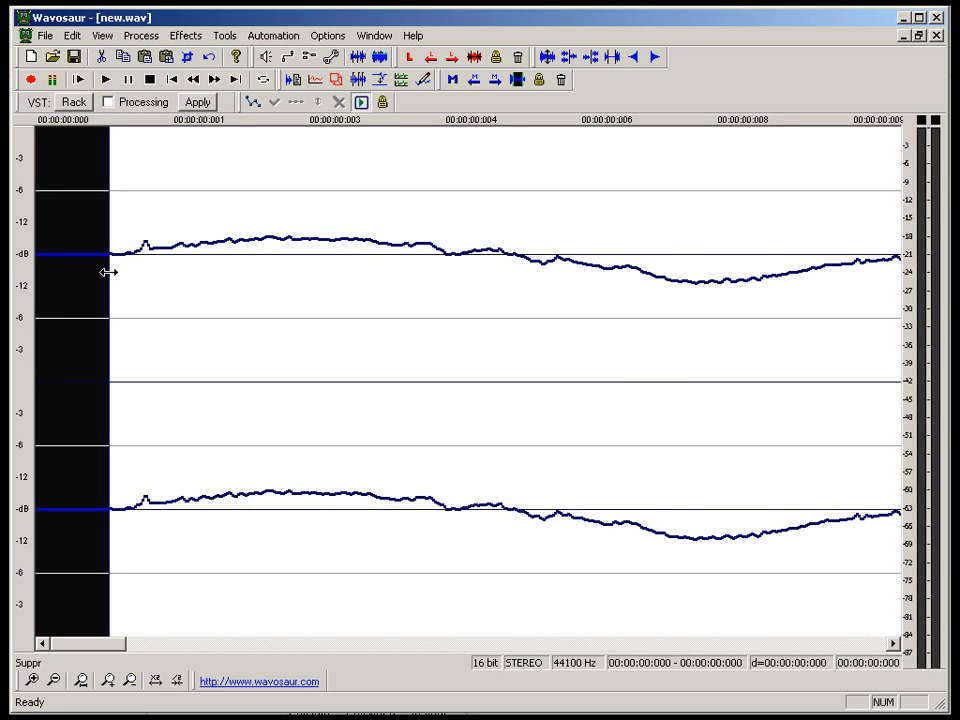
{"action": "key", "text": "Delete"}
{"action": "scroll", "coordinate": [103, 281], "scroll_direction": "down", "scroll_amount": 4}
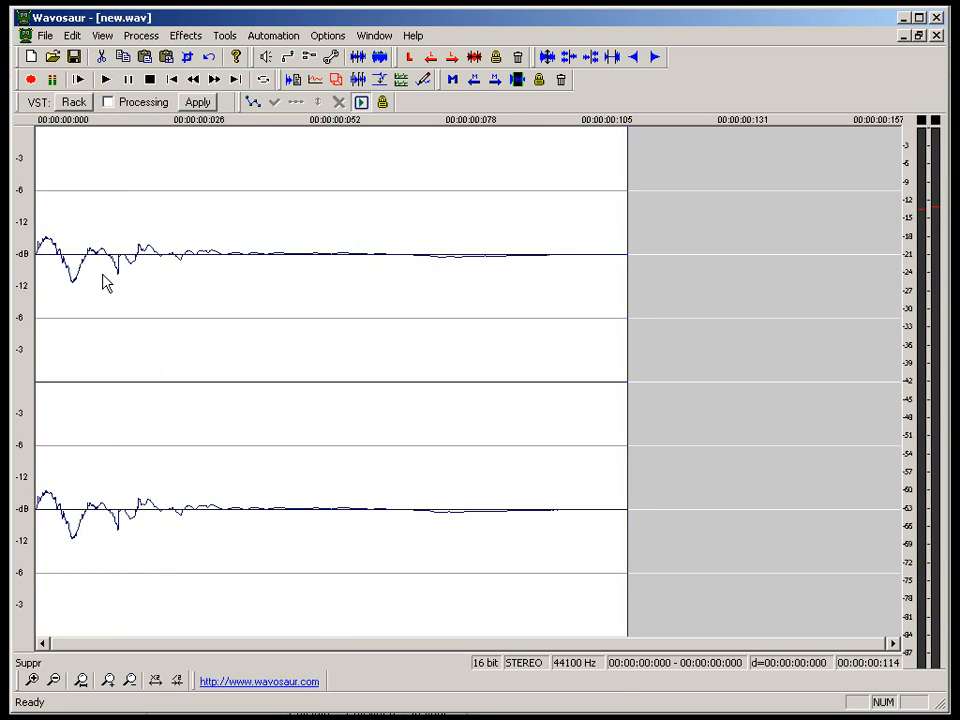
Fade out the sample's tail from about 0.079 to 0.114 s and play the whole sample.
{"action": "left_click_drag", "start_coordinate": [446, 294], "coordinate": [712, 318]}
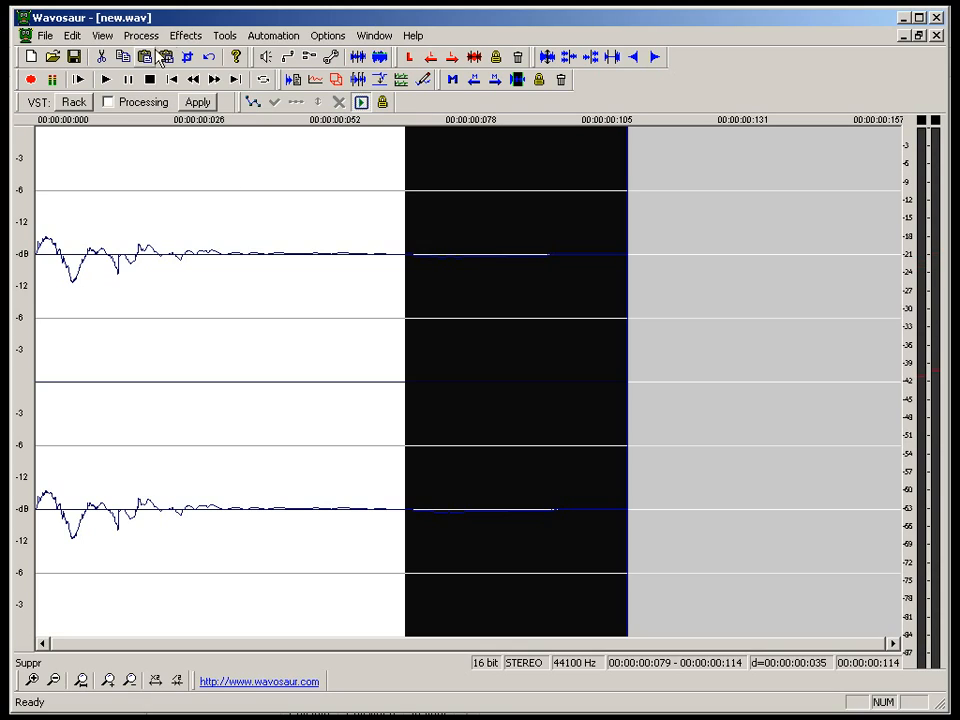
{"action": "left_click", "coordinate": [141, 35]}
{"action": "left_click", "coordinate": [205, 231]}
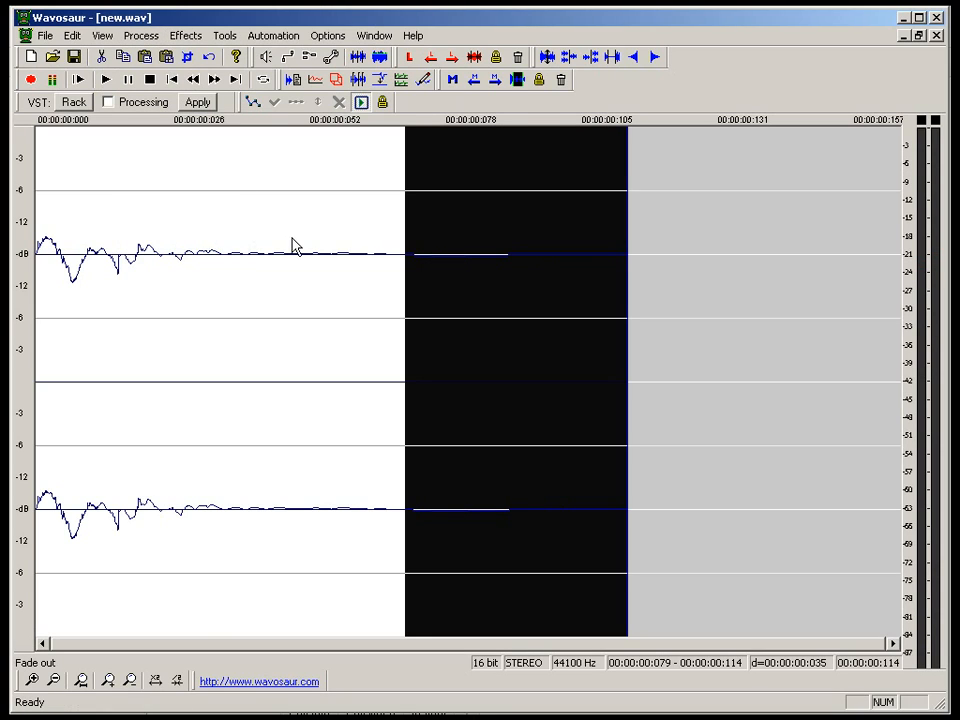
{"action": "key", "text": "ctrl+a"}
{"action": "key", "text": "space"}
{"action": "key", "text": "space"}
{"action": "key", "text": "space"}
Save the faded sample as 2-kick.wav in the zz-random folder and close the file.
{"action": "key", "text": "ctrl+s"}
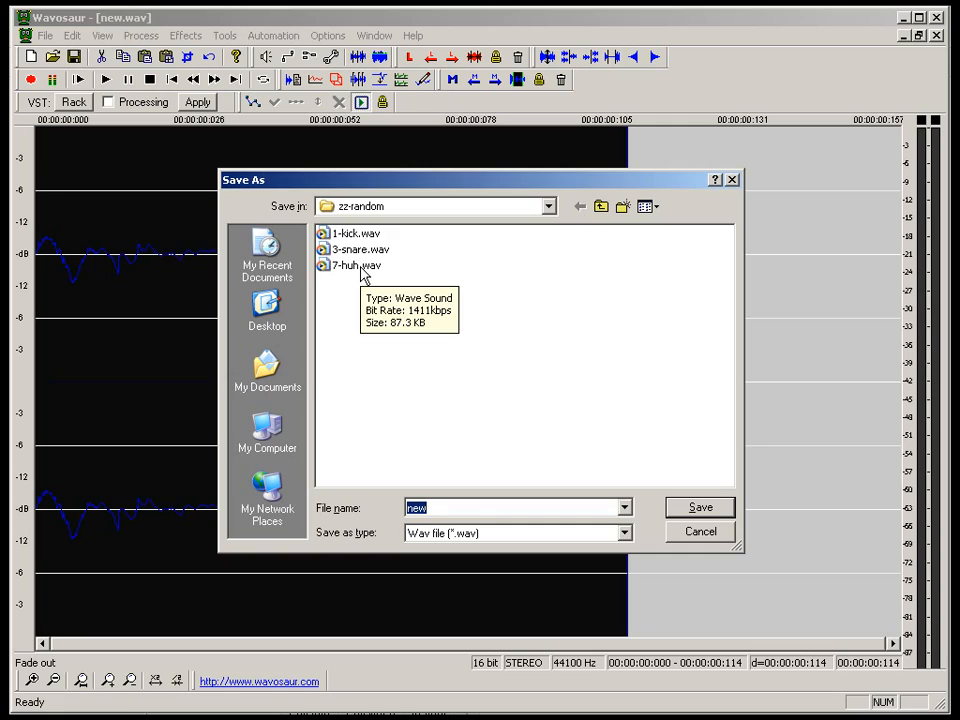
{"action": "type", "text": "2-kick.wav"}
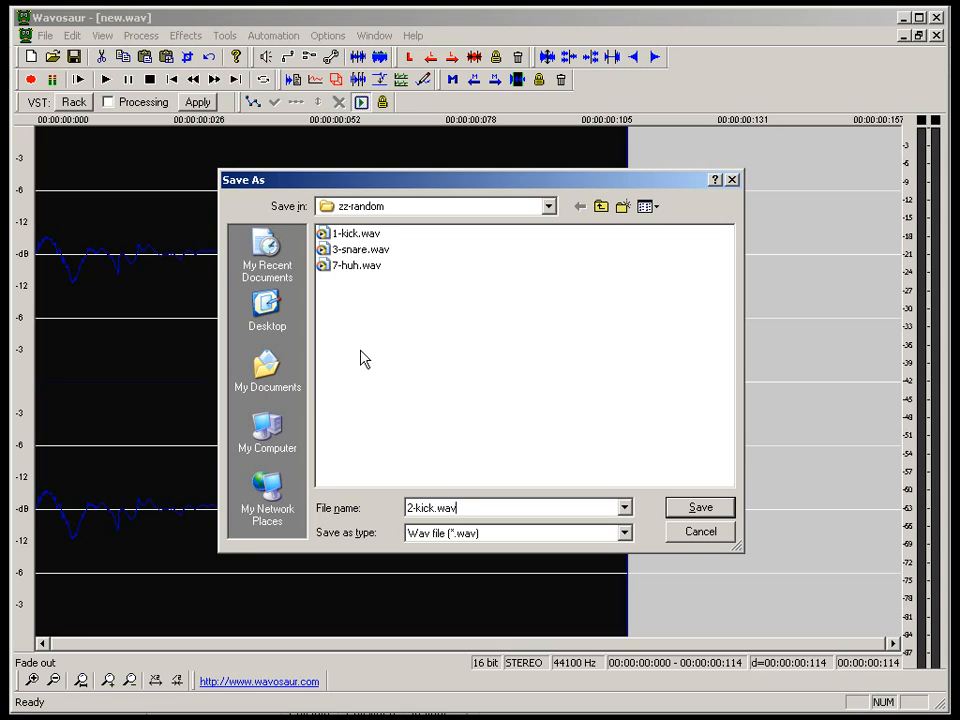
{"action": "left_click", "coordinate": [716, 509]}
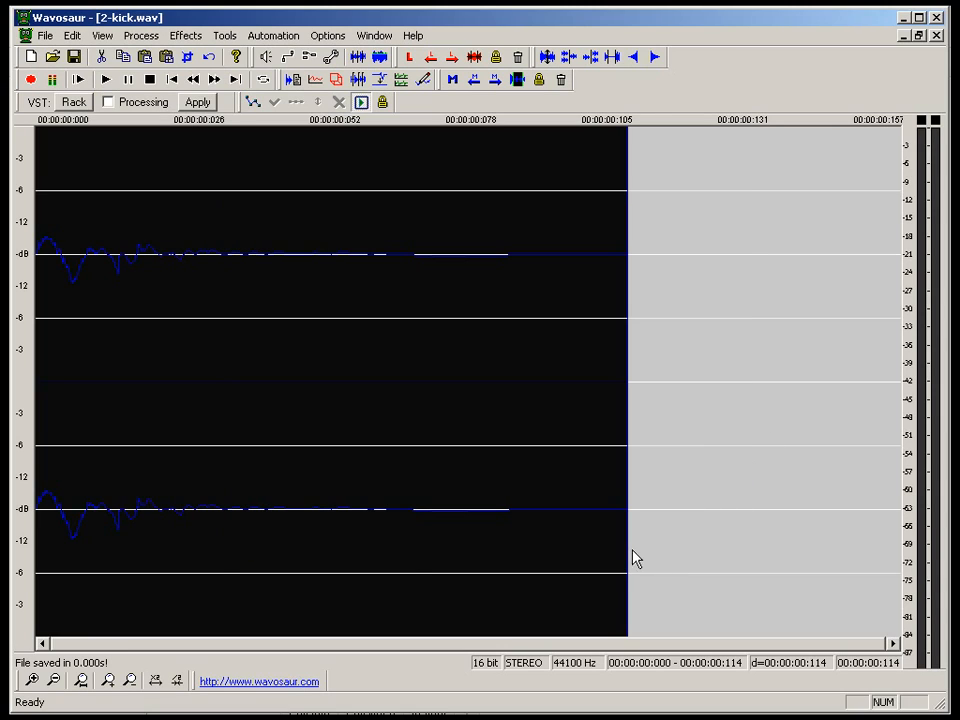
{"action": "left_click", "coordinate": [937, 36]}
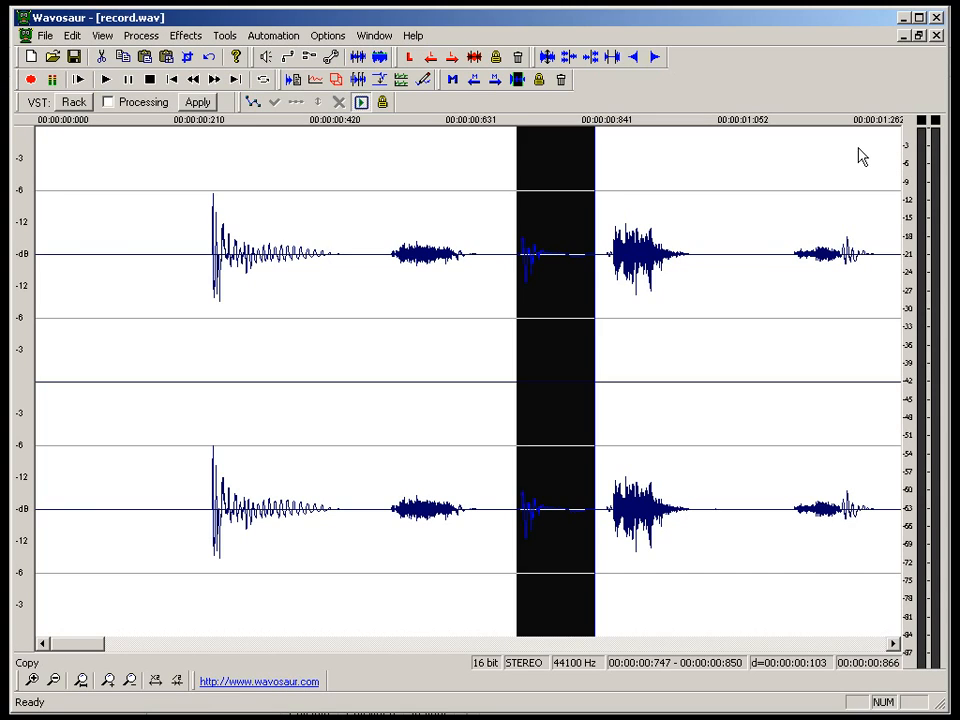
Examine and play the quieter bursts of record.wav between about 0.5 and 1.6 s for a hi-hat sound.
{"action": "left_click", "coordinate": [483, 345]}
{"action": "scroll", "coordinate": [396, 339], "scroll_direction": "down", "scroll_amount": 2}
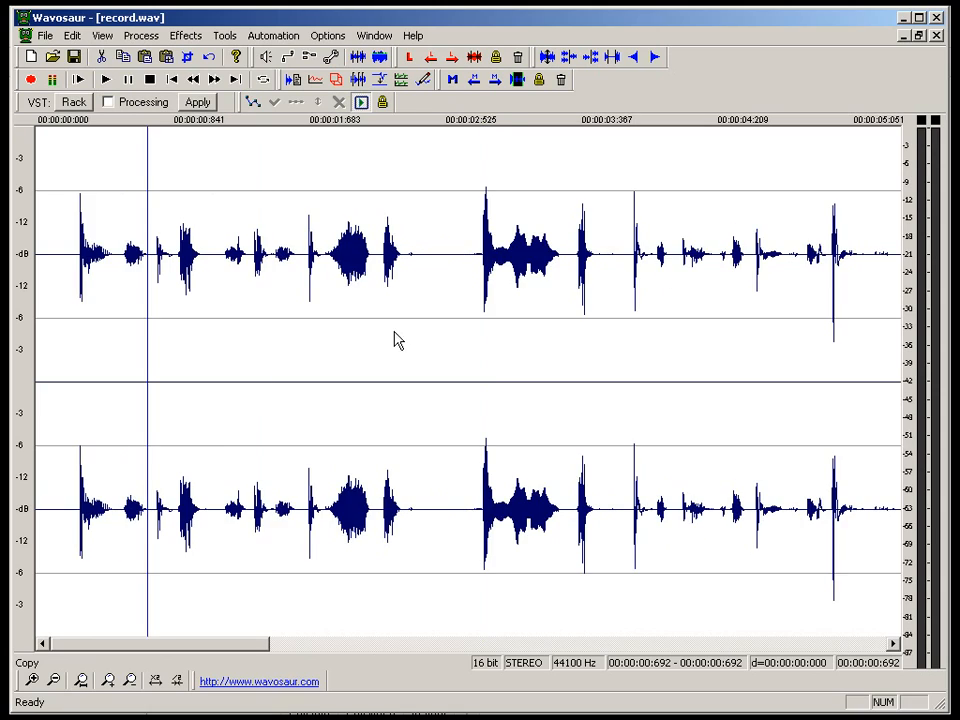
{"action": "scroll", "coordinate": [225, 326], "scroll_direction": "up", "scroll_amount": 2}
{"action": "left_click_drag", "start_coordinate": [369, 330], "coordinate": [557, 322]}
{"action": "scroll", "coordinate": [467, 331], "scroll_direction": "down", "scroll_amount": 1}
{"action": "left_click", "coordinate": [437, 338]}
{"action": "key", "text": "space"}
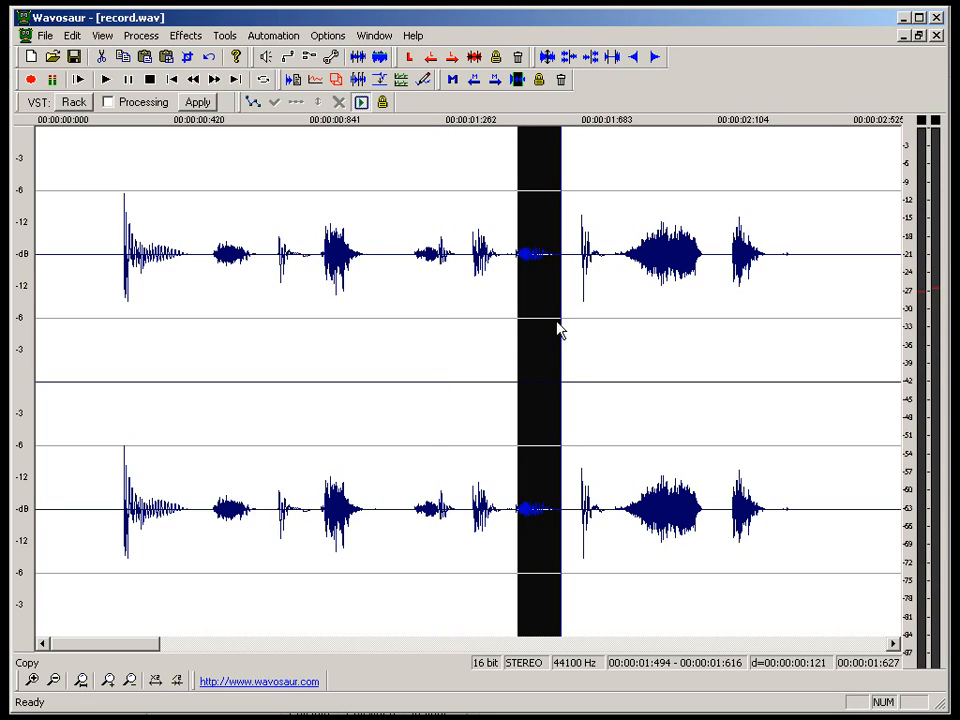
{"action": "left_click_drag", "start_coordinate": [428, 330], "coordinate": [452, 326]}
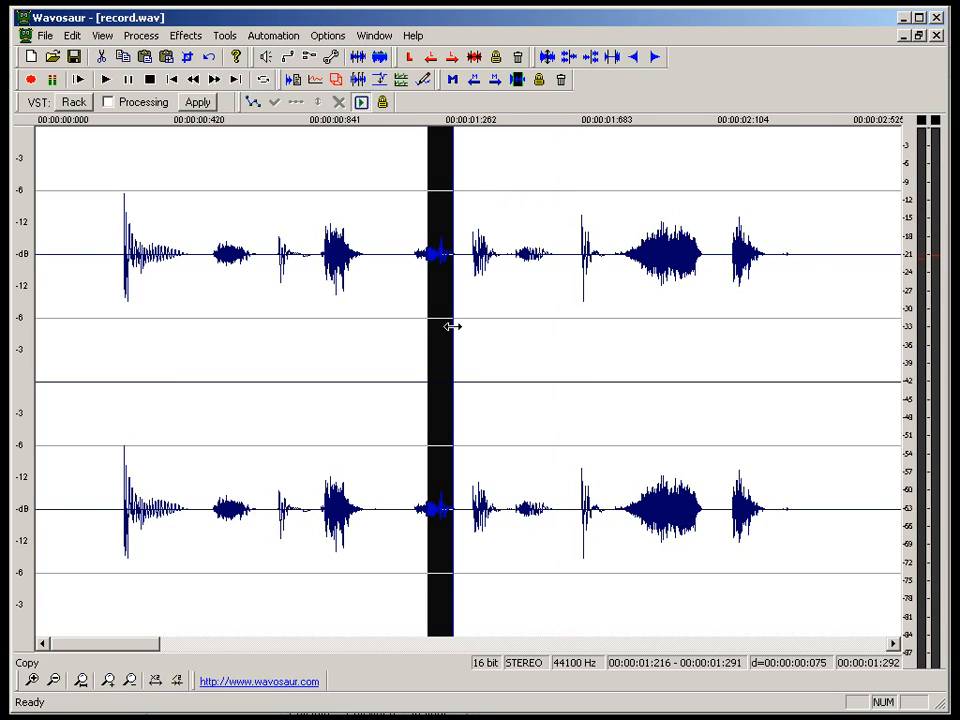
{"action": "scroll", "coordinate": [452, 326], "scroll_direction": "up", "scroll_amount": 2}
{"action": "scroll", "coordinate": [450, 326], "scroll_direction": "down", "scroll_amount": 2}
Copy the second burst of record.wav, from about 0.54 to 0.72 s, and paste it into a new file.
{"action": "mouse_move", "coordinate": [215, 332]}
{"action": "left_mouse_down"}
{"action": "mouse_move", "coordinate": [267, 328]}
{"action": "mouse_move", "coordinate": [209, 328]}
{"action": "left_mouse_up"}
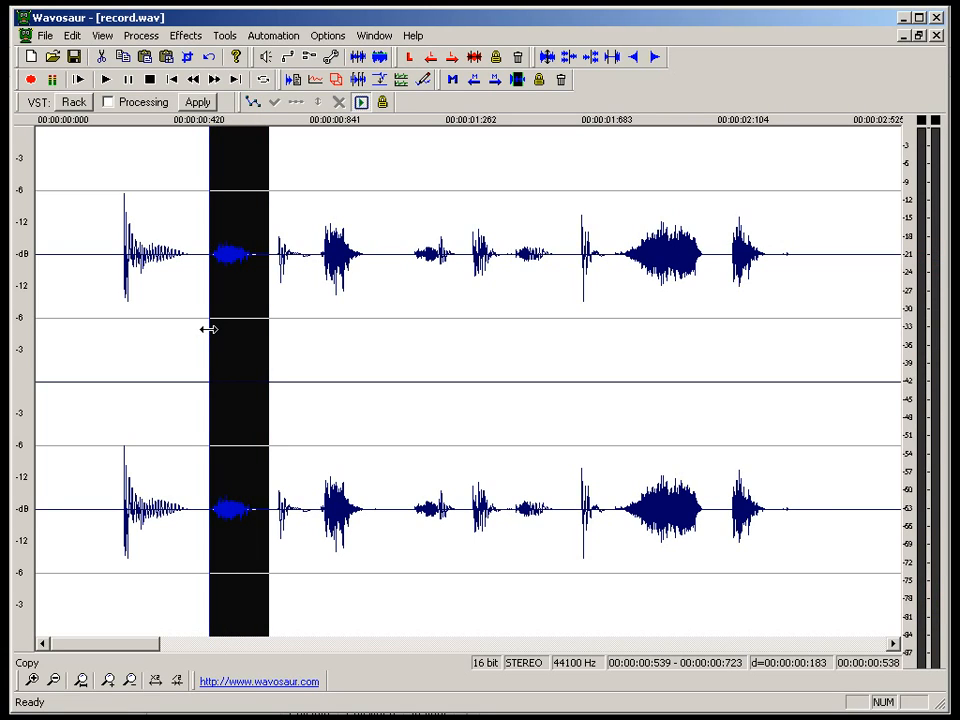
{"action": "key", "text": "ctrl+n"}
{"action": "key", "text": "Return"}
{"action": "key", "text": "ctrl+v"}
{"action": "scroll", "coordinate": [210, 338], "scroll_direction": "down", "scroll_amount": 1}
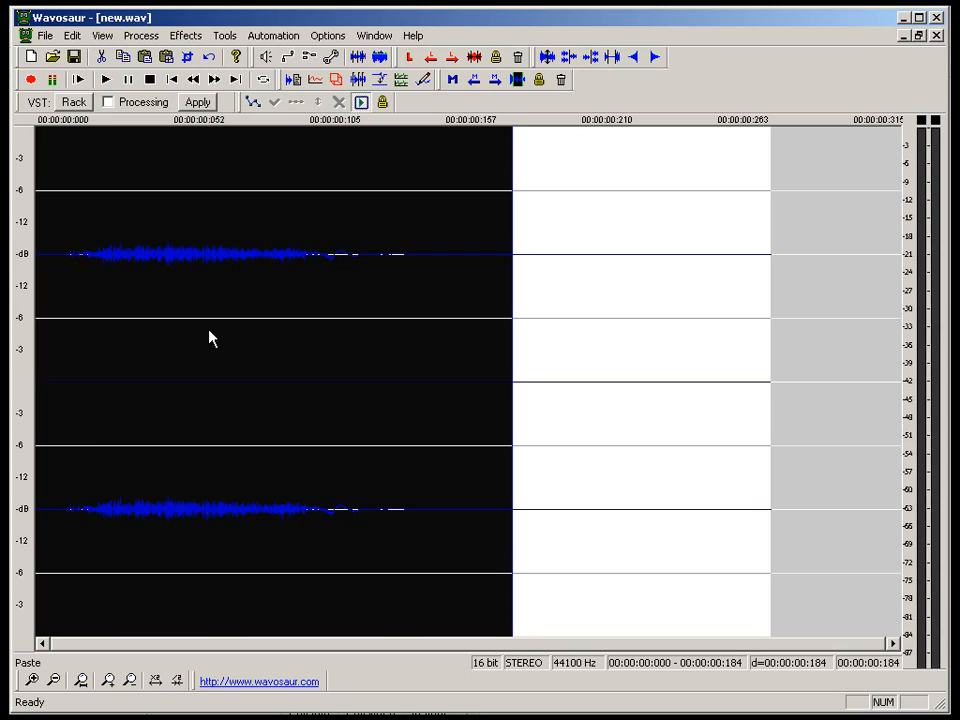
Play the pasted burst and delete the silence after it, from about 0.184 s to the end.
{"action": "key", "text": "space"}
{"action": "left_click_drag", "start_coordinate": [40, 385], "coordinate": [784, 373]}
{"action": "key", "text": "Delete"}
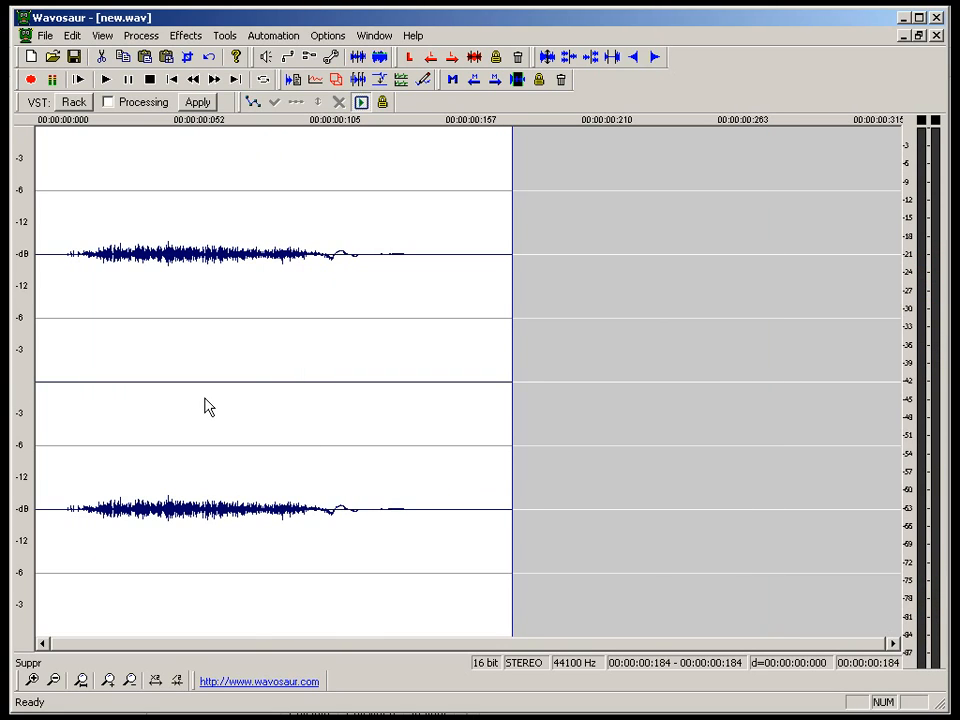
Copy the burst's ending, from about 0.095 to 0.151 s, into a new 16-bit, 2-channel, 44100 Hz file of 0.1 seconds.
{"action": "left_click_drag", "start_coordinate": [205, 400], "coordinate": [286, 395]}
{"action": "left_click_drag", "start_coordinate": [292, 417], "coordinate": [423, 410]}
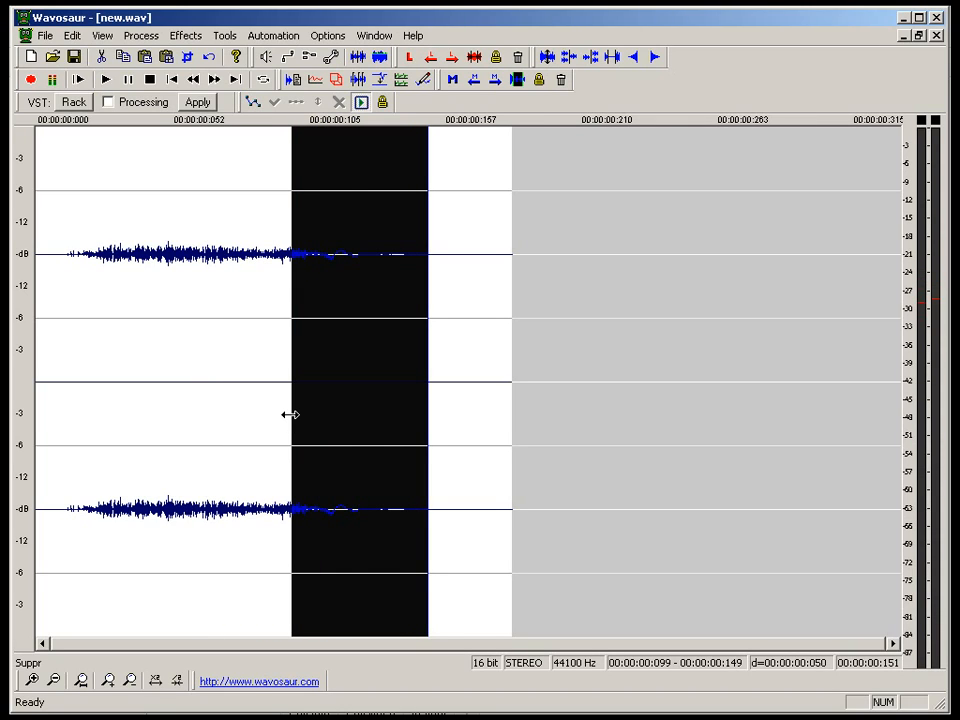
{"action": "left_click_drag", "start_coordinate": [290, 414], "coordinate": [281, 414]}
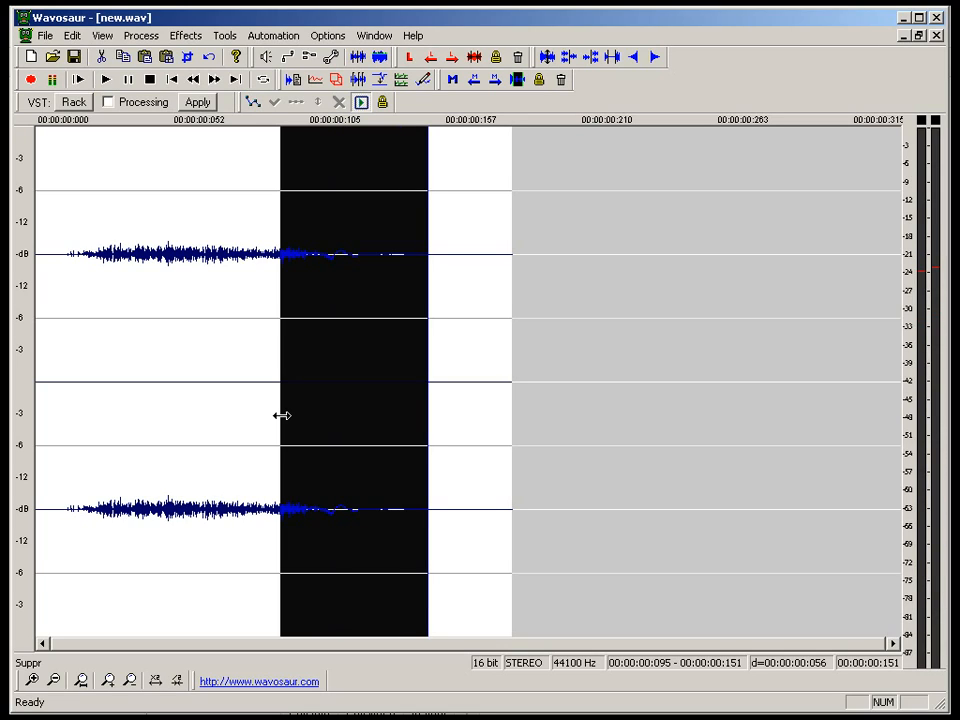
{"action": "key", "text": "ctrl+n"}
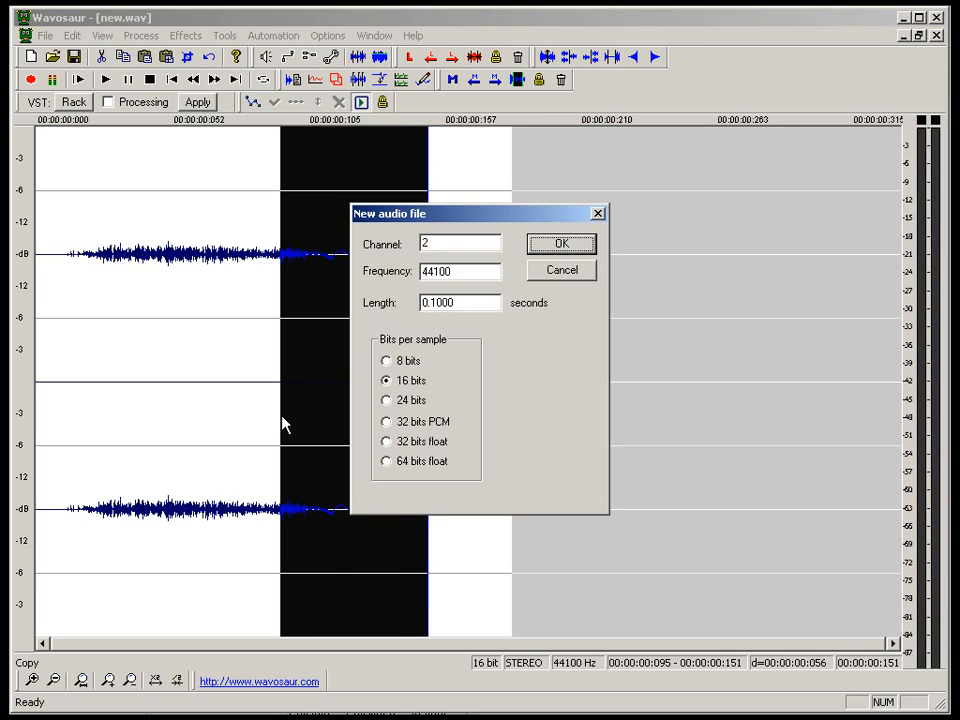
{"action": "key", "text": "Return"}
{"action": "key", "text": "ctrl+v"}
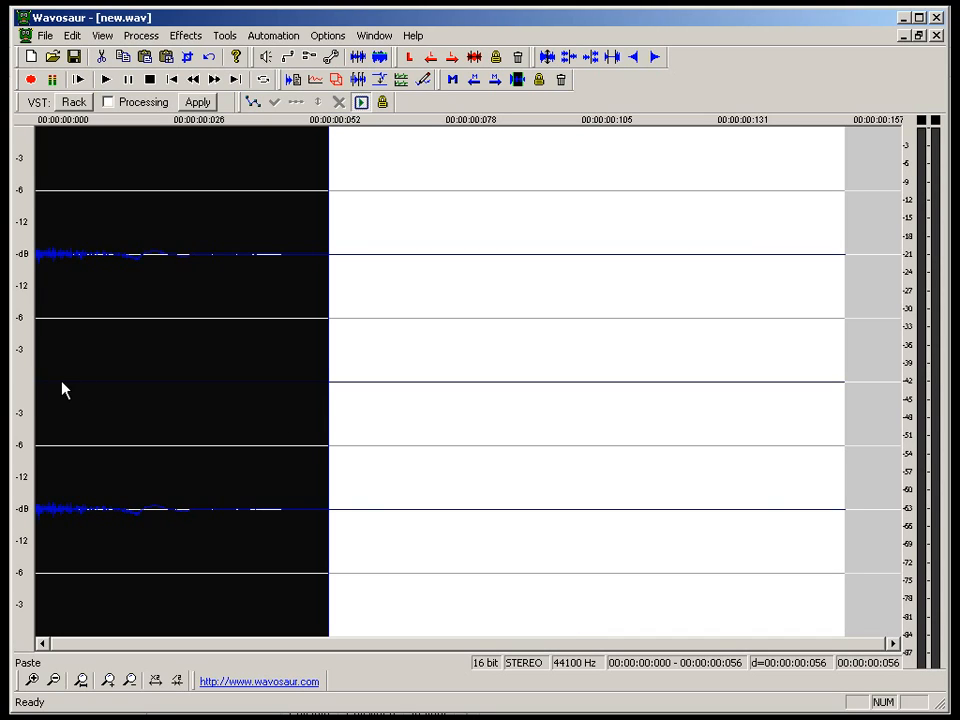
Delete the silence from about 0.056 to 0.156 s and play the remaining short sample.
{"action": "left_click_drag", "start_coordinate": [40, 383], "coordinate": [848, 380]}
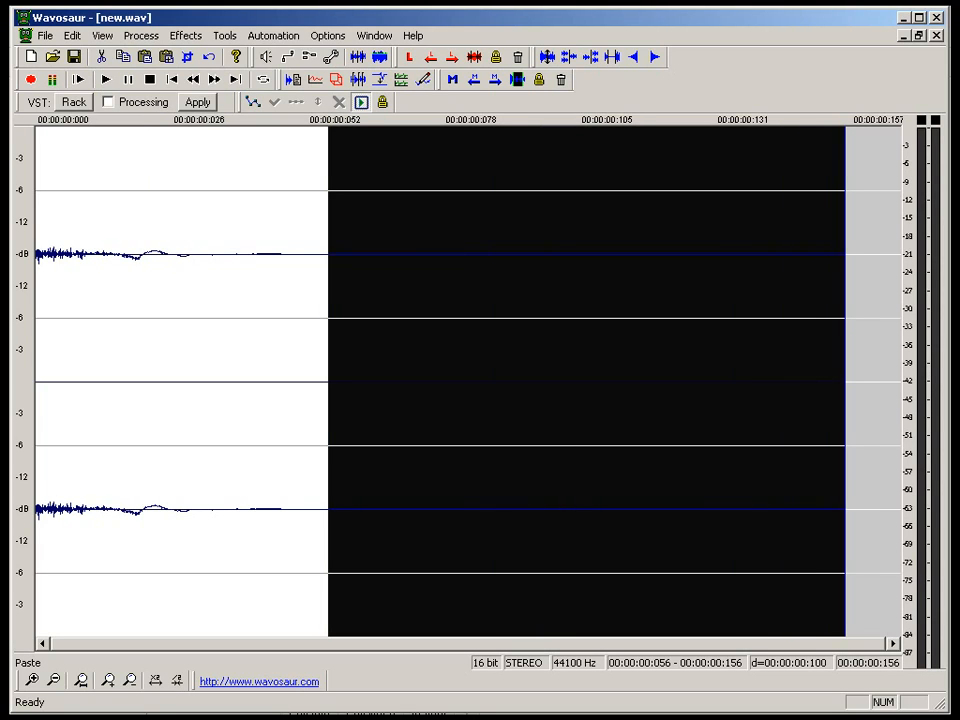
{"action": "key", "text": "Delete"}
{"action": "key", "text": "ctrl+a"}
{"action": "key", "text": "space"}
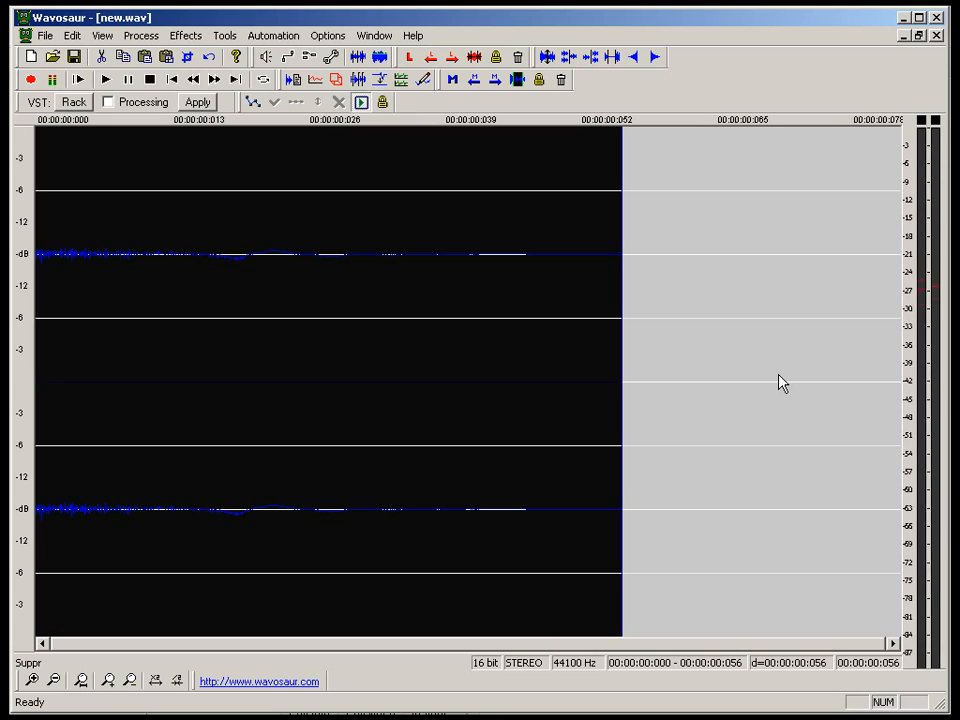
Save the short sample as 5-hihat.wav in the zz-random folder and close the file.
{"action": "key", "text": "ctrl+s"}
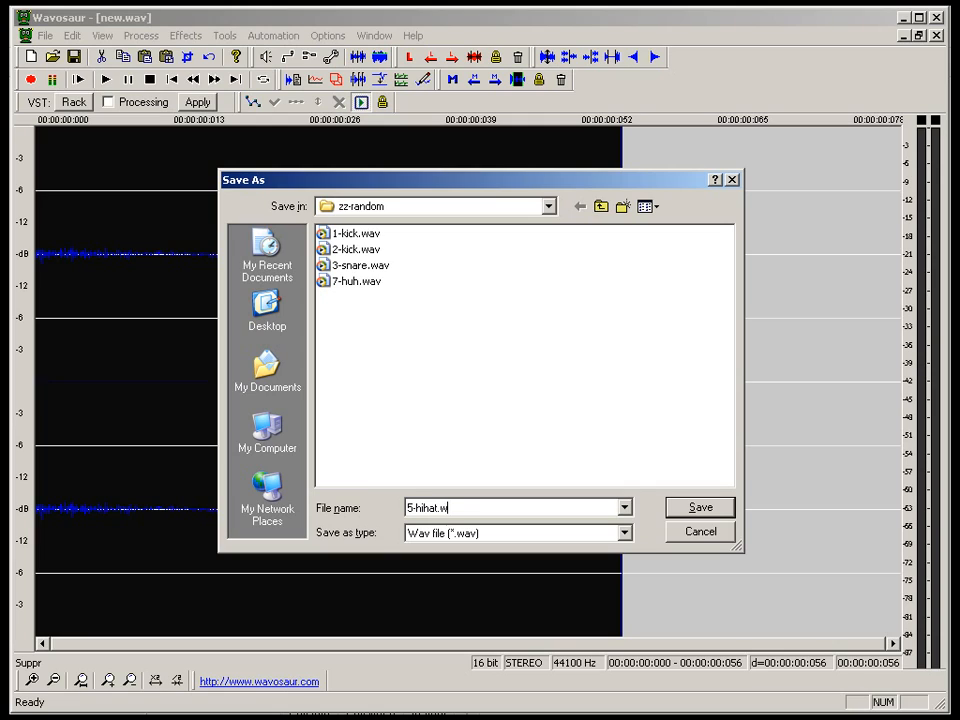
{"action": "key", "text": "Return"}
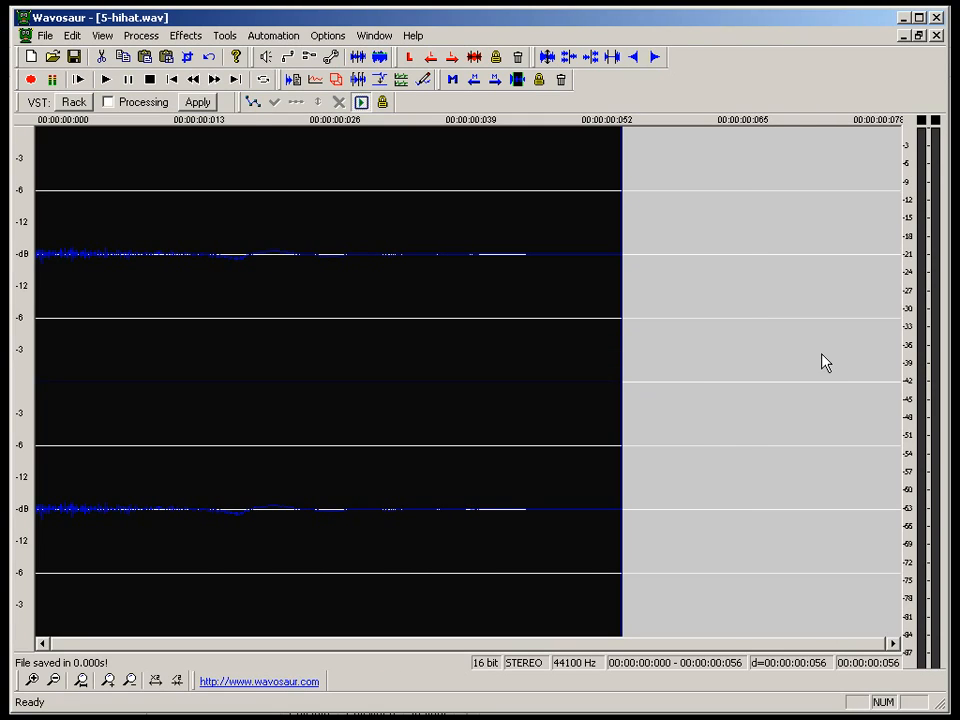
{"action": "left_click", "coordinate": [936, 35]}
Delete the quiet lead-in of the longer hi-hat burst, from 0 to about 0.011 s.
{"action": "left_click", "coordinate": [126, 425]}
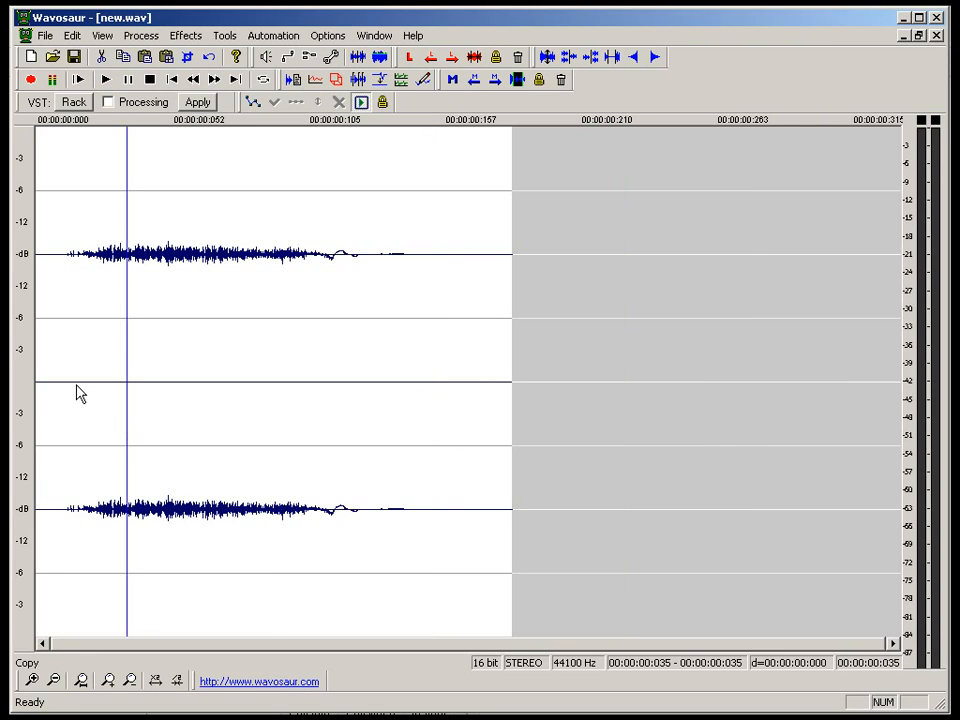
{"action": "left_click", "coordinate": [72, 383]}
{"action": "left_click_drag", "start_coordinate": [69, 390], "coordinate": [15, 396]}
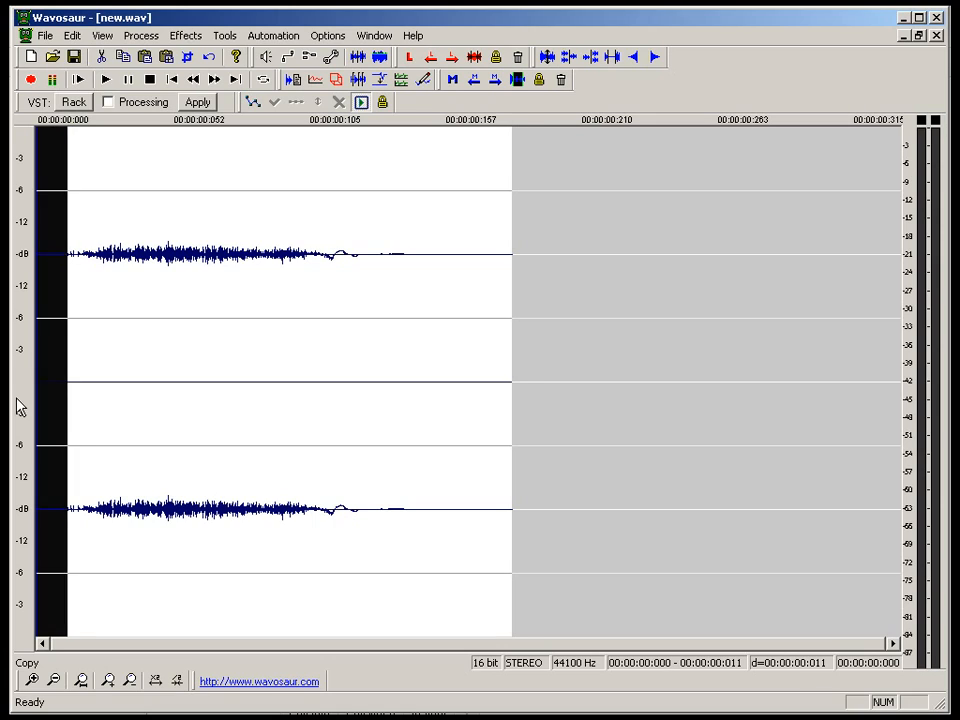
{"action": "key", "text": "Delete"}
Fade out the longer hi-hat's tail, from about 0.110 to 0.172 s.
{"action": "left_click_drag", "start_coordinate": [320, 367], "coordinate": [564, 351]}
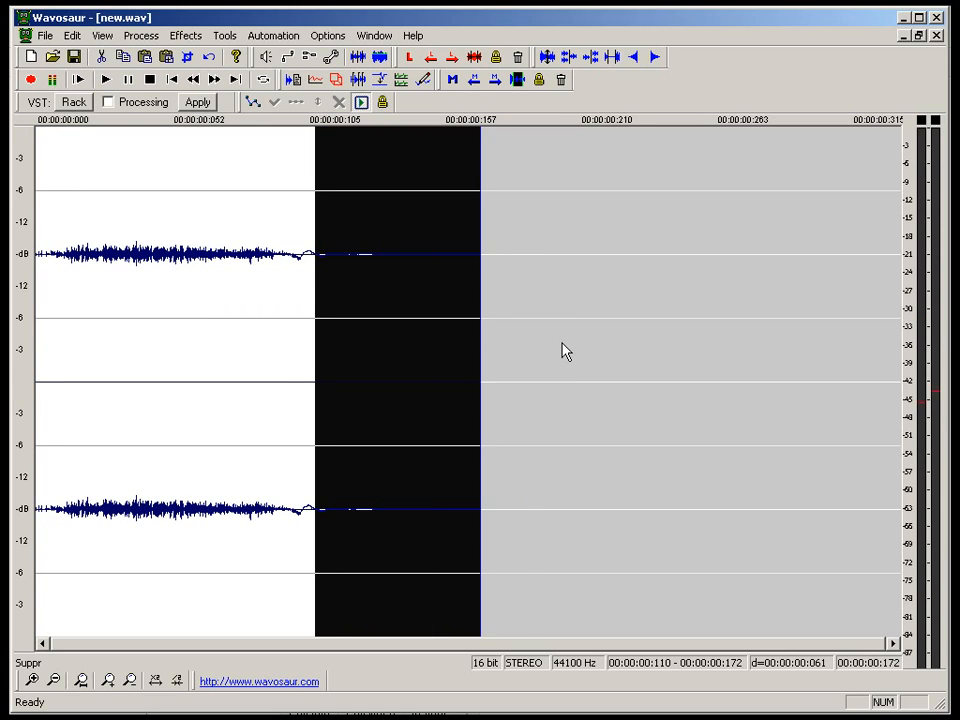
{"action": "left_click", "coordinate": [141, 35]}
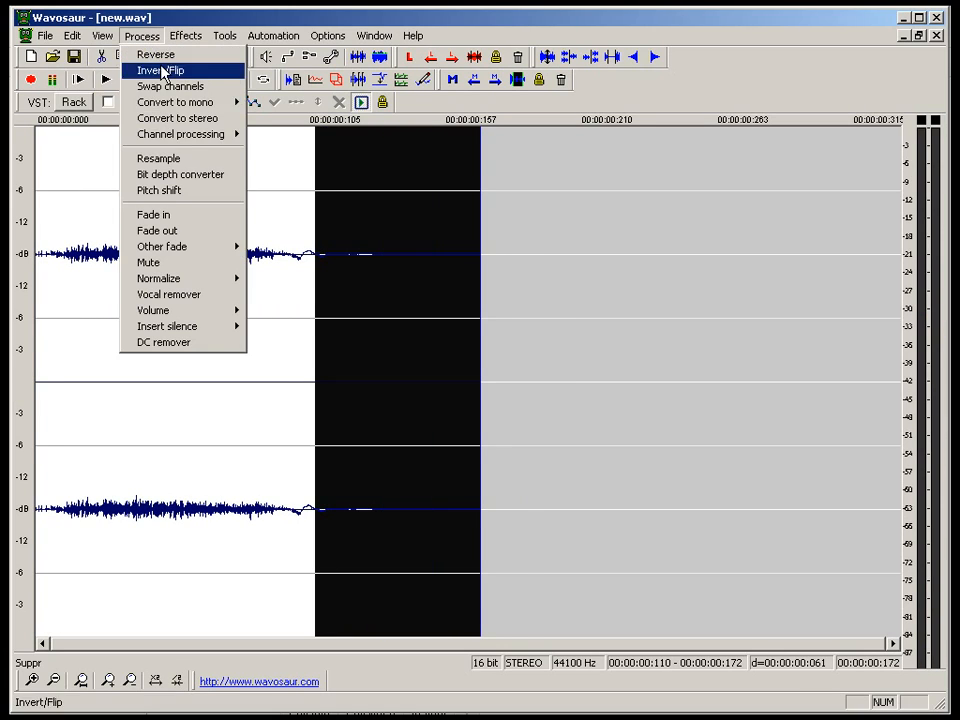
{"action": "left_click", "coordinate": [182, 230]}
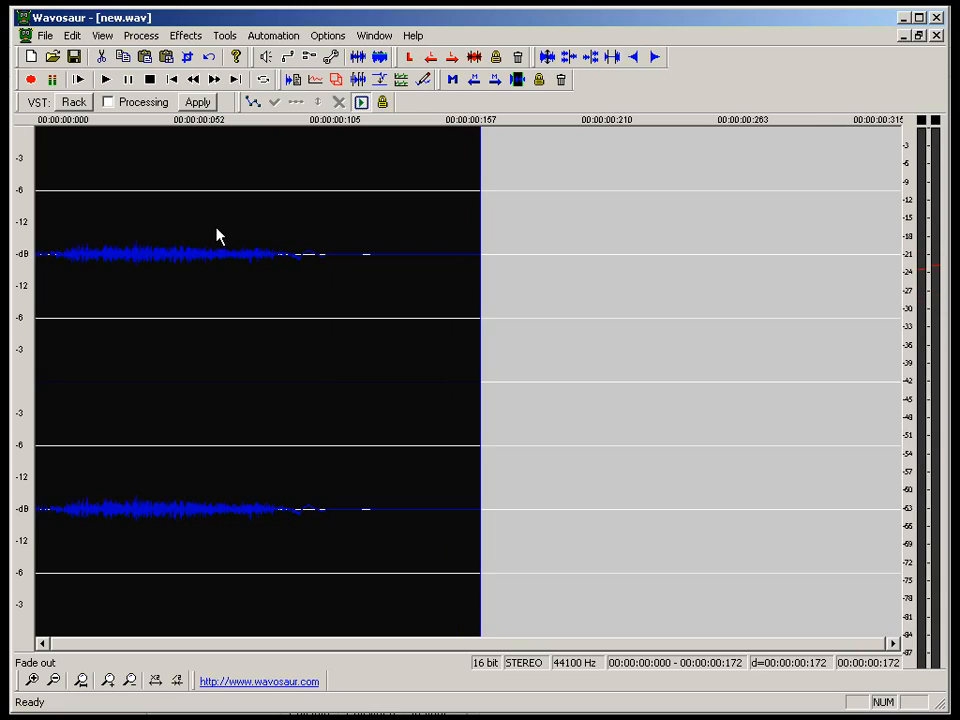
Save the longer hi-hat as 6-hihat.wav in the zz-random folder and close the file.
{"action": "key", "text": "ctrl+s"}
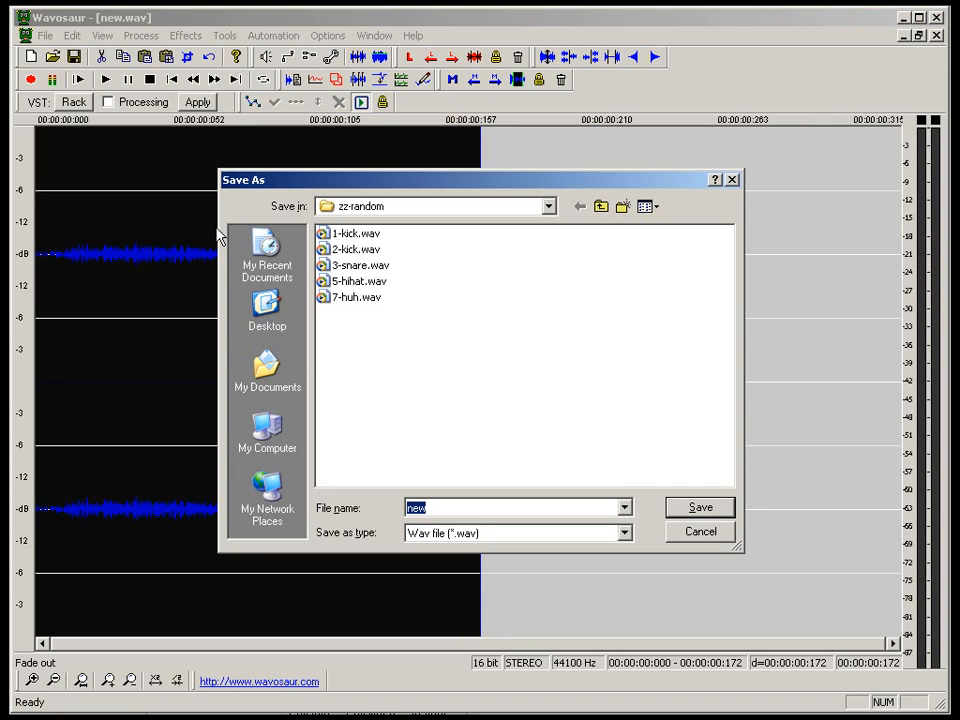
{"action": "type", "text": "6-hihat.wav"}
{"action": "key", "text": "Return"}
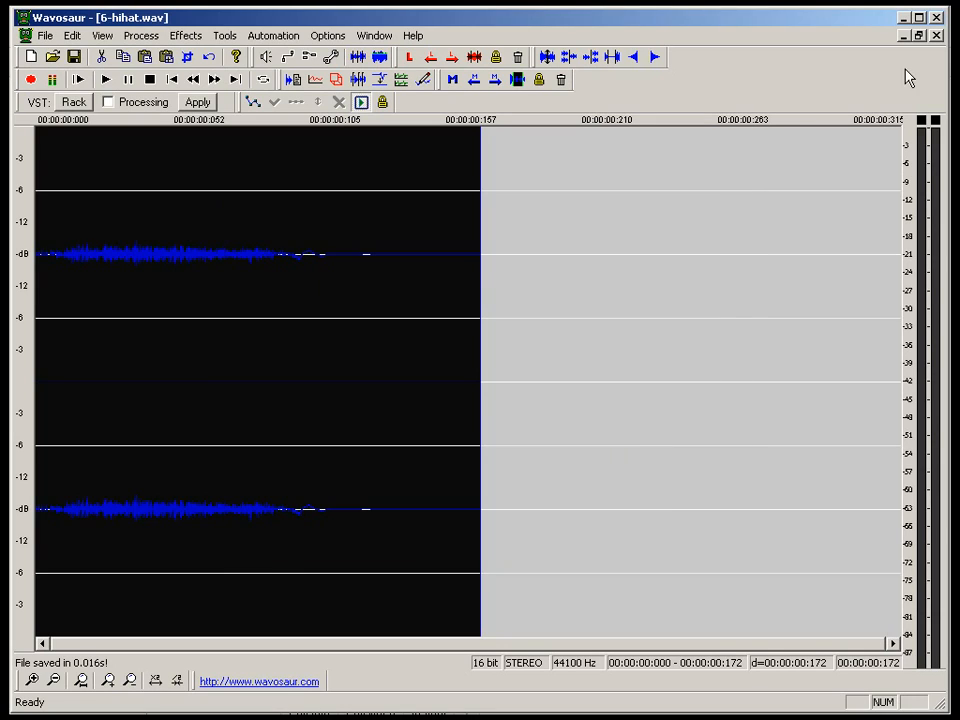
{"action": "left_click", "coordinate": [936, 35]}
Play record.wav from about 0.243 s to listen for further usable sounds, then stop playback.
{"action": "left_click", "coordinate": [114, 462]}
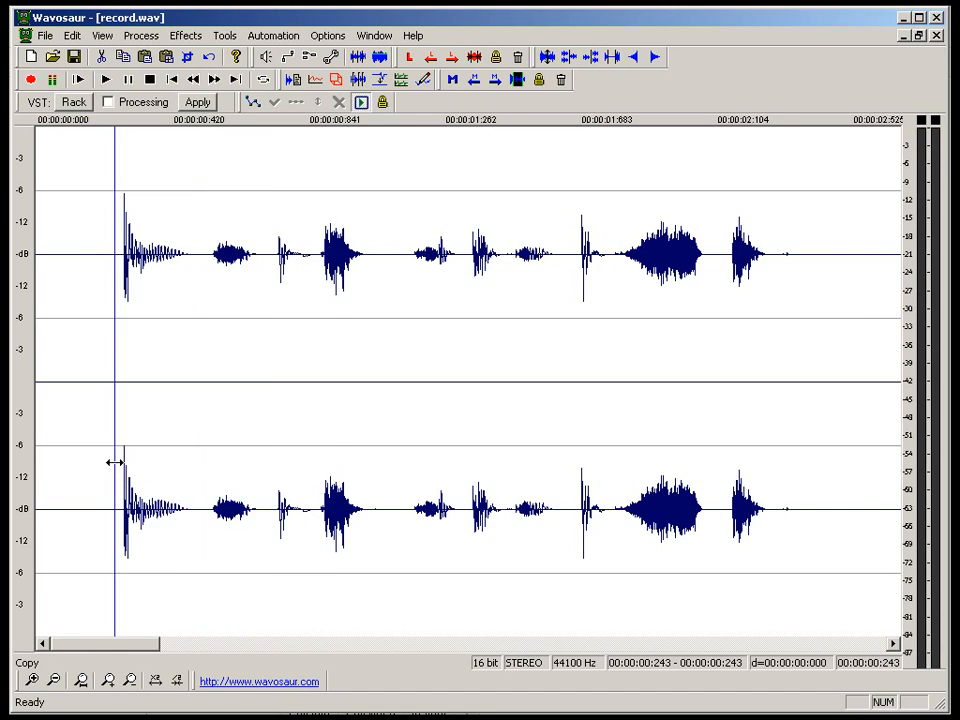
{"action": "scroll", "coordinate": [114, 462], "scroll_direction": "down", "scroll_amount": 2}
{"action": "key", "text": "space"}
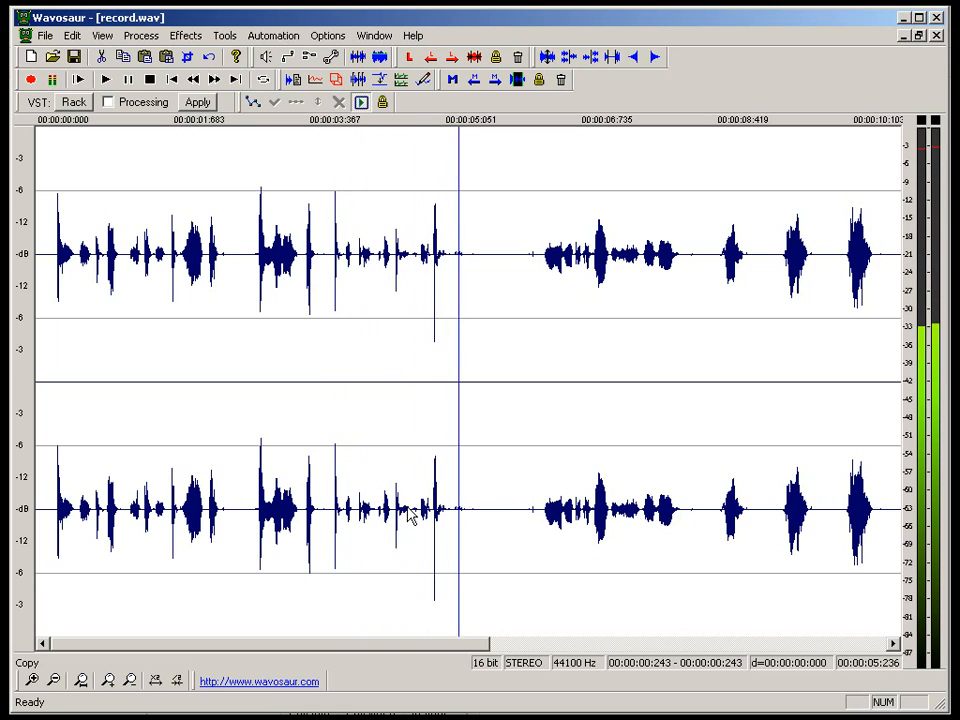
{"action": "key", "text": "space"}
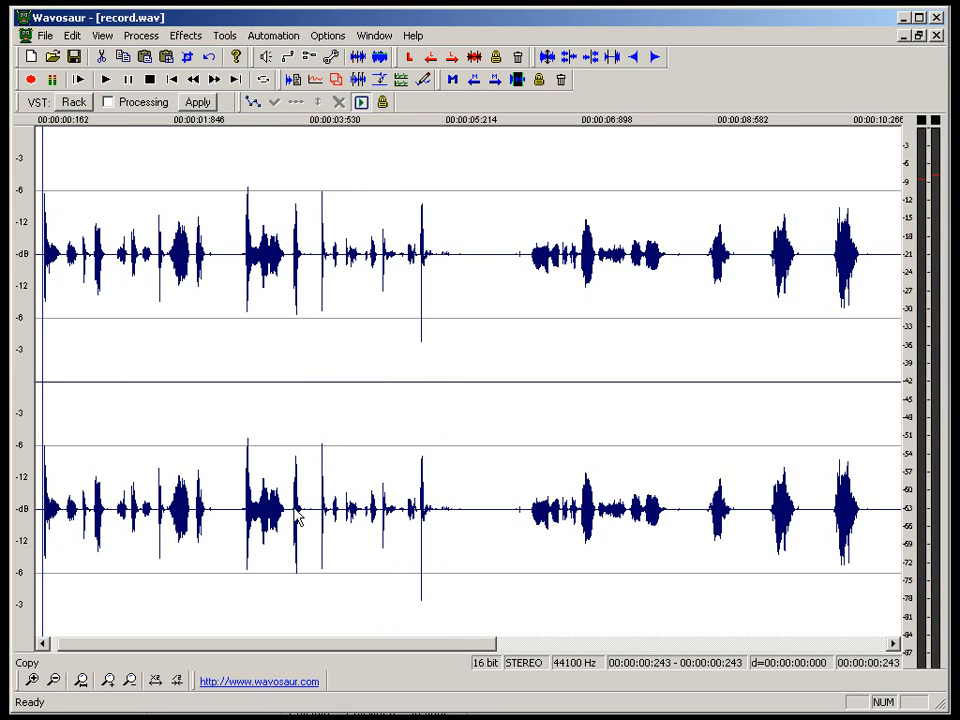
Copy the short burst from about 2.158 to 2.203 s in record.wav and paste it into a new file.
{"action": "left_click_drag", "start_coordinate": [298, 516], "coordinate": [235, 509]}
{"action": "left_click", "coordinate": [199, 512]}
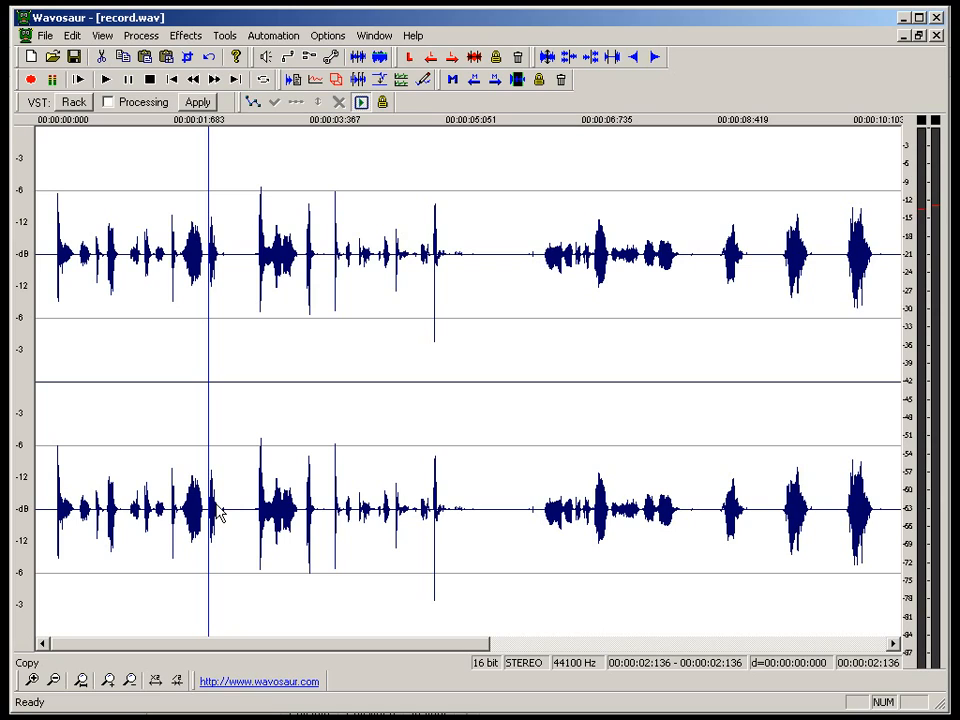
{"action": "left_click", "coordinate": [214, 512]}
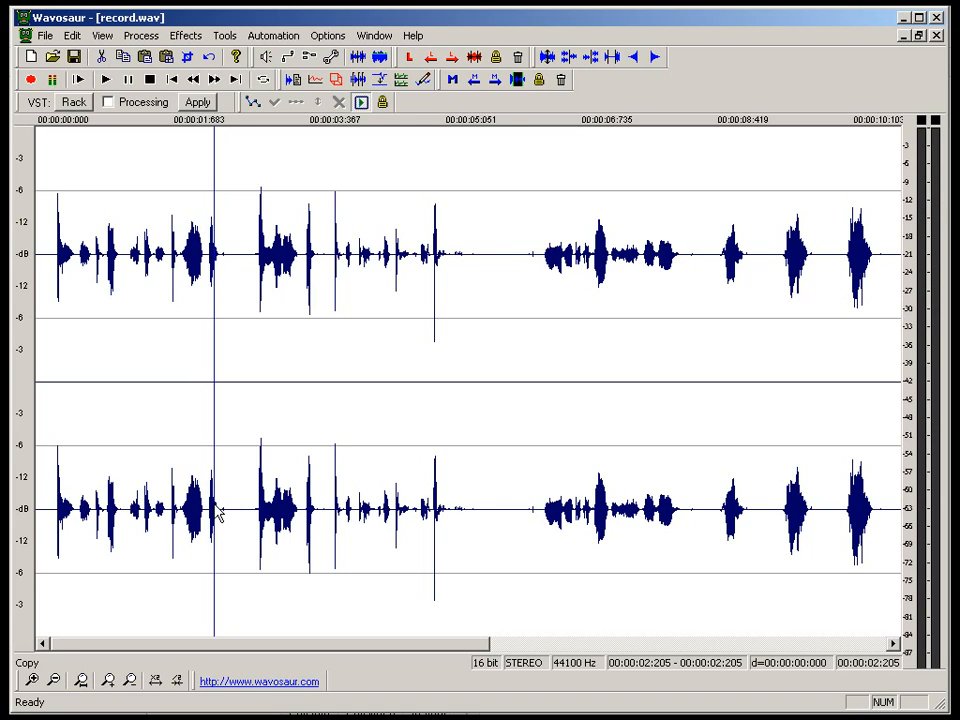
{"action": "scroll", "coordinate": [220, 512], "scroll_direction": "up", "scroll_amount": 4}
{"action": "left_click", "coordinate": [480, 505]}
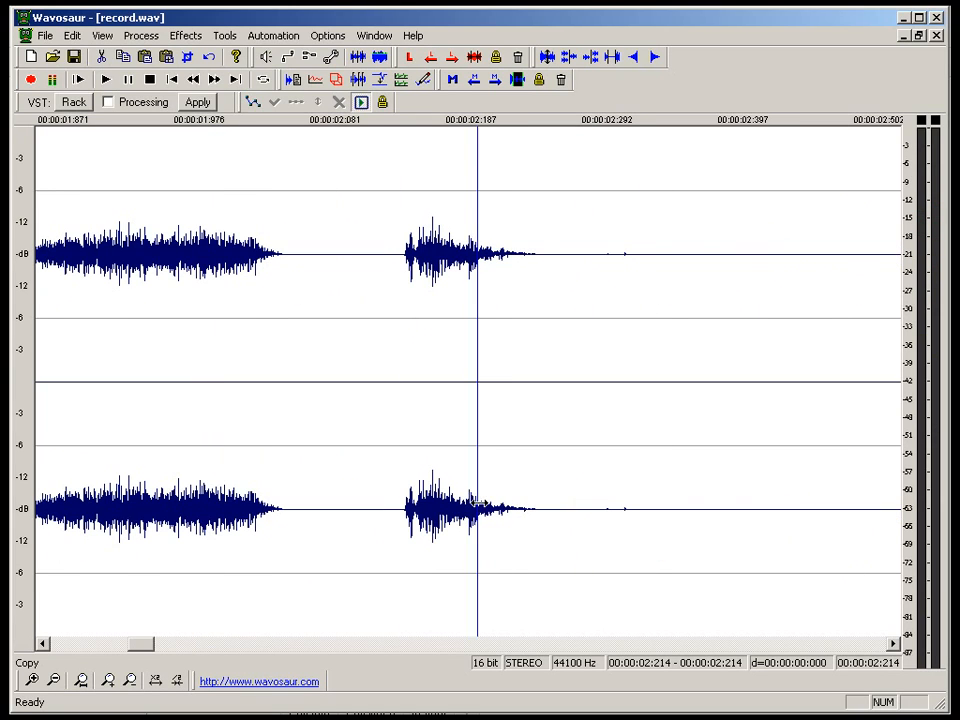
{"action": "left_click", "coordinate": [493, 502]}
{"action": "left_click_drag", "start_coordinate": [466, 499], "coordinate": [569, 487]}
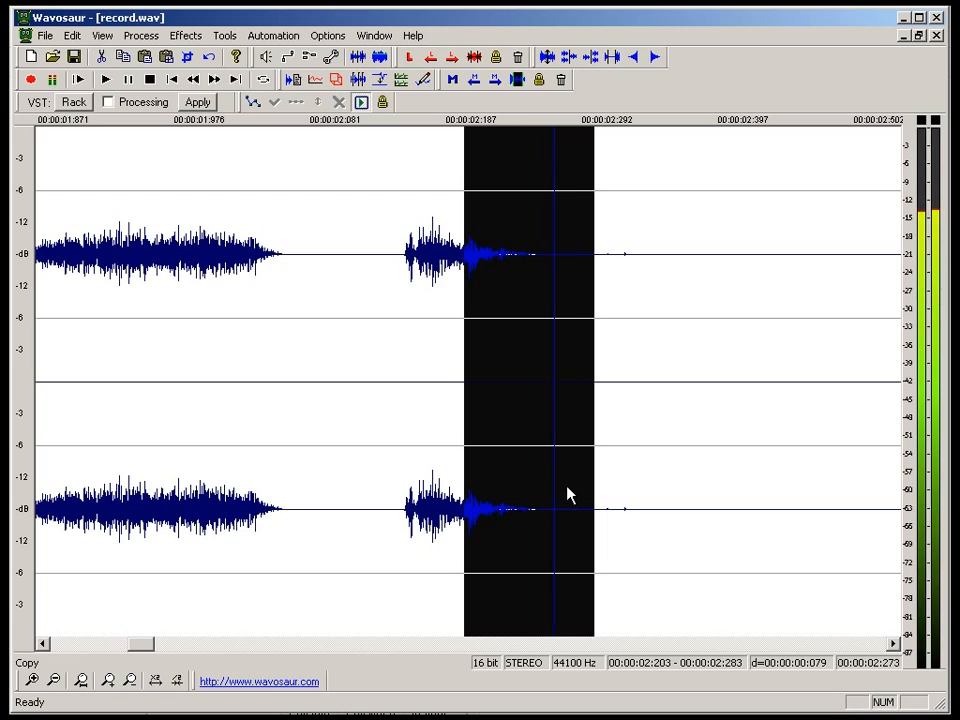
{"action": "left_click_drag", "start_coordinate": [427, 480], "coordinate": [407, 465]}
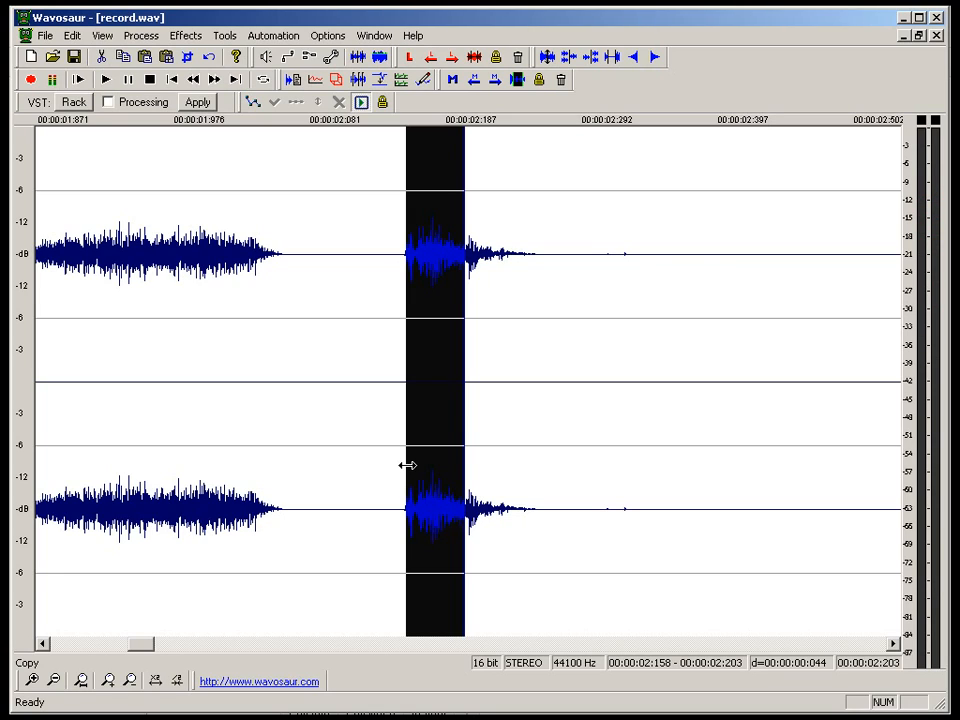
{"action": "key", "text": "ctrl+n"}
{"action": "key", "text": "Return"}
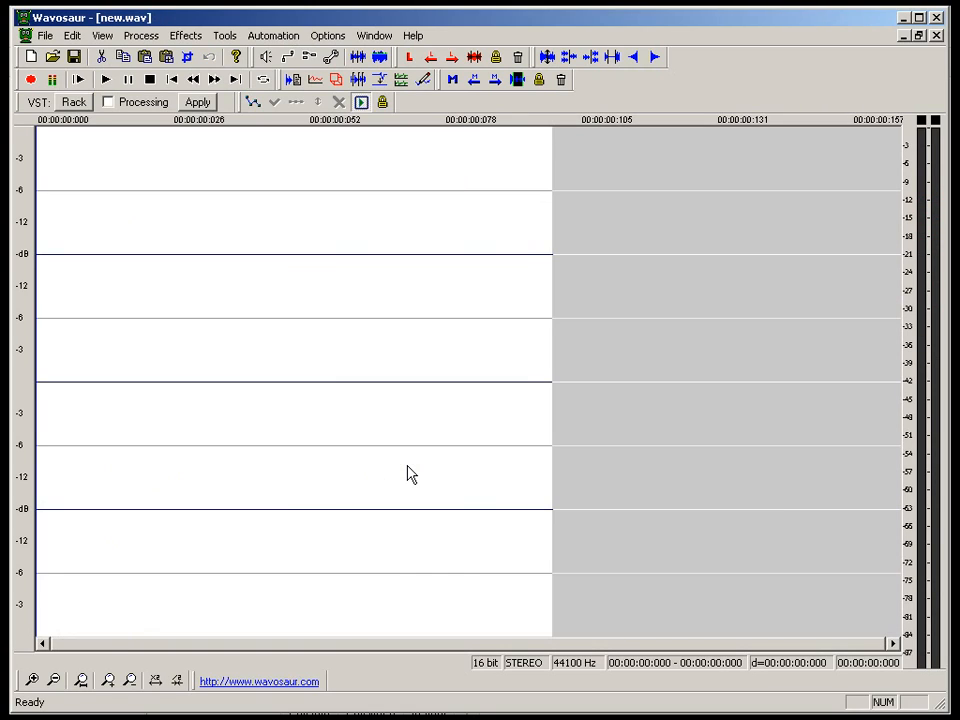
{"action": "key", "text": "ctrl+v"}
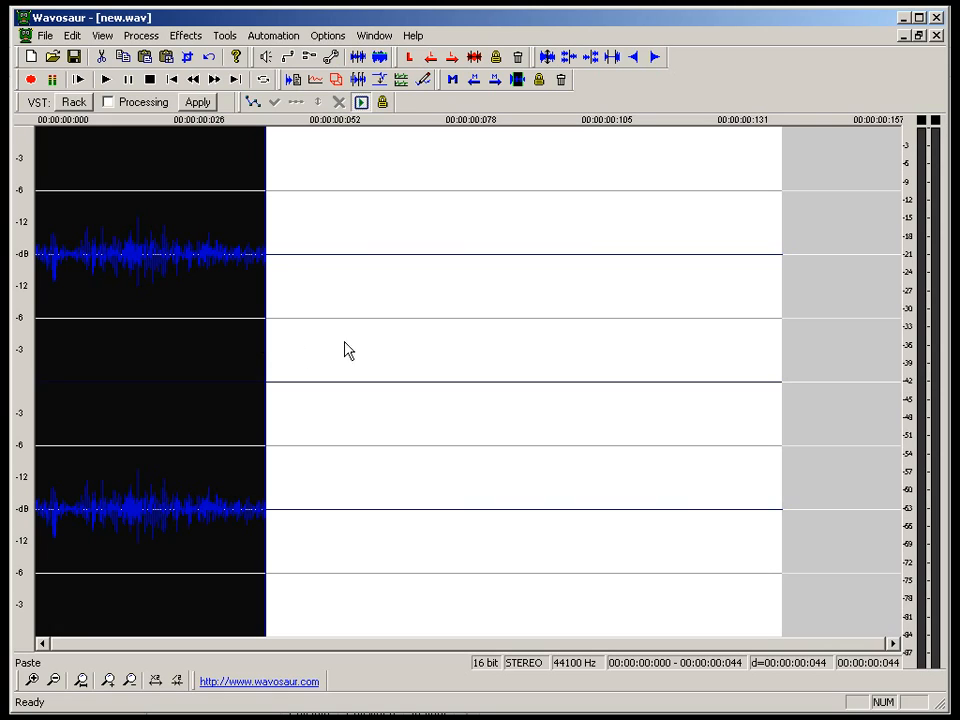
Delete the new file's trailing silence from 0.044 to 0.144 s and fade out the burst's tail from about 0.026 to 0.044 s.
{"action": "left_click_drag", "start_coordinate": [32, 375], "coordinate": [870, 364]}
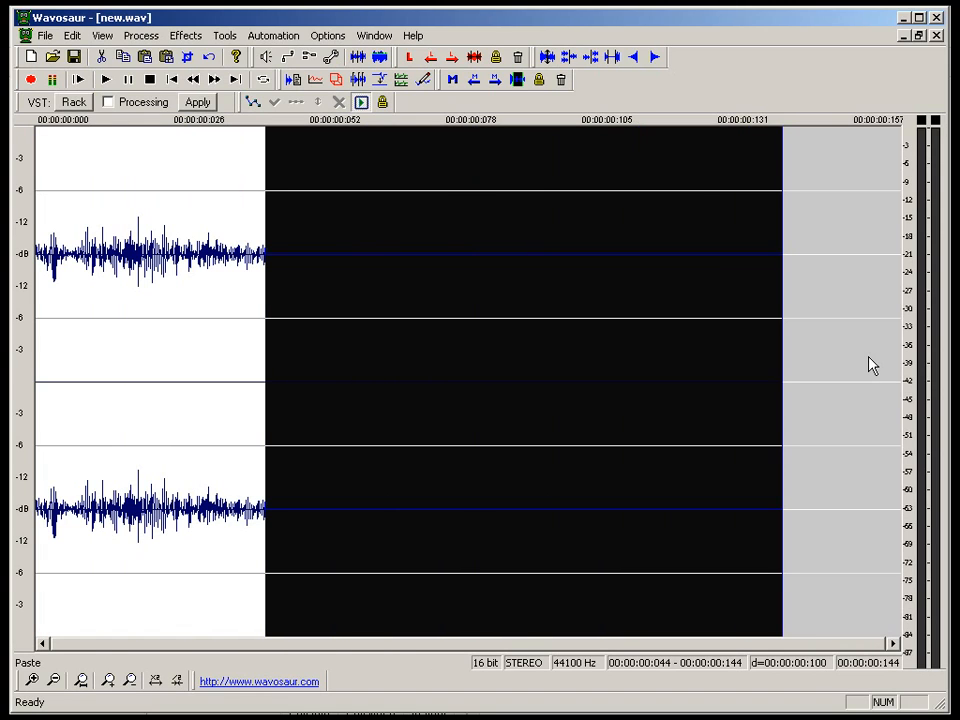
{"action": "key", "text": "Delete"}
{"action": "left_click_drag", "start_coordinate": [304, 400], "coordinate": [545, 416]}
{"action": "left_click", "coordinate": [141, 36]}
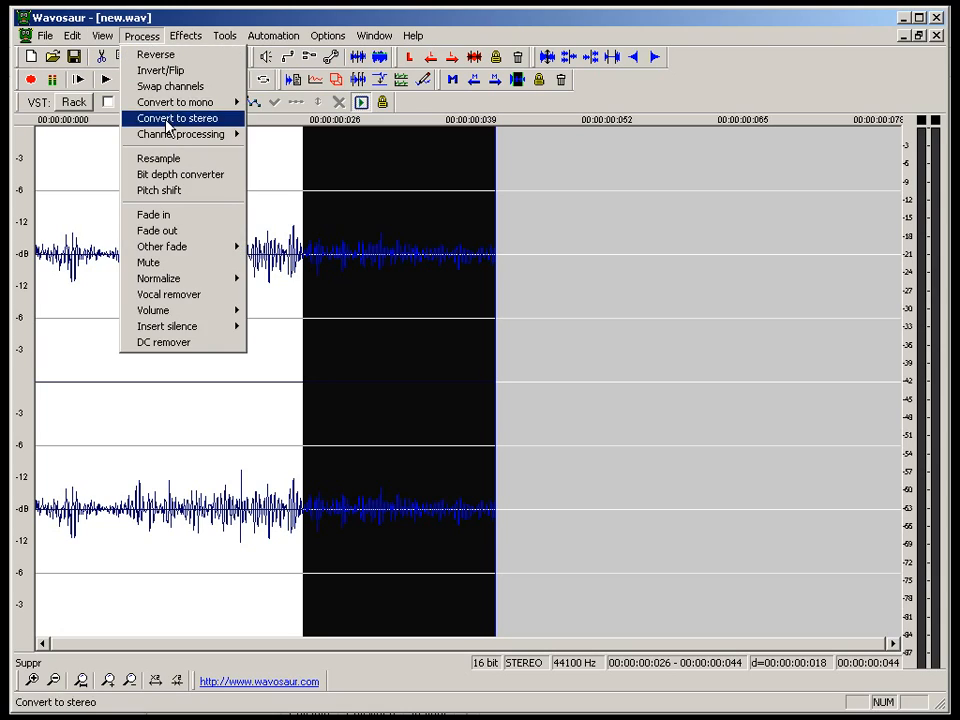
{"action": "left_click", "coordinate": [180, 232]}
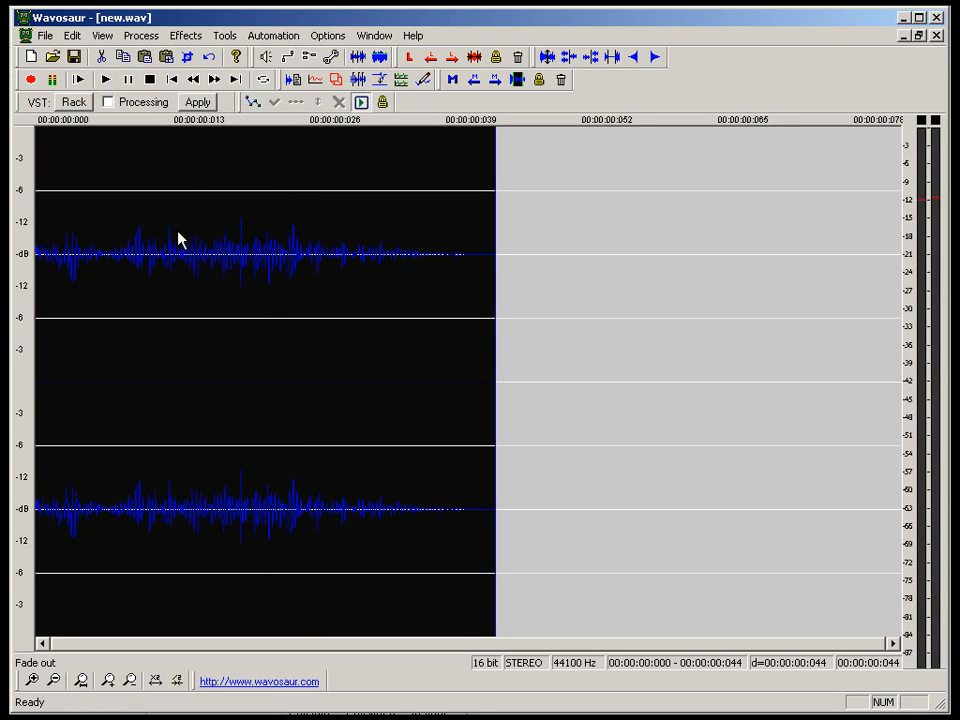
Normalize the whole burst to -6 dB.
{"action": "left_click", "coordinate": [139, 36]}
{"action": "mouse_move", "coordinate": [180, 278]}
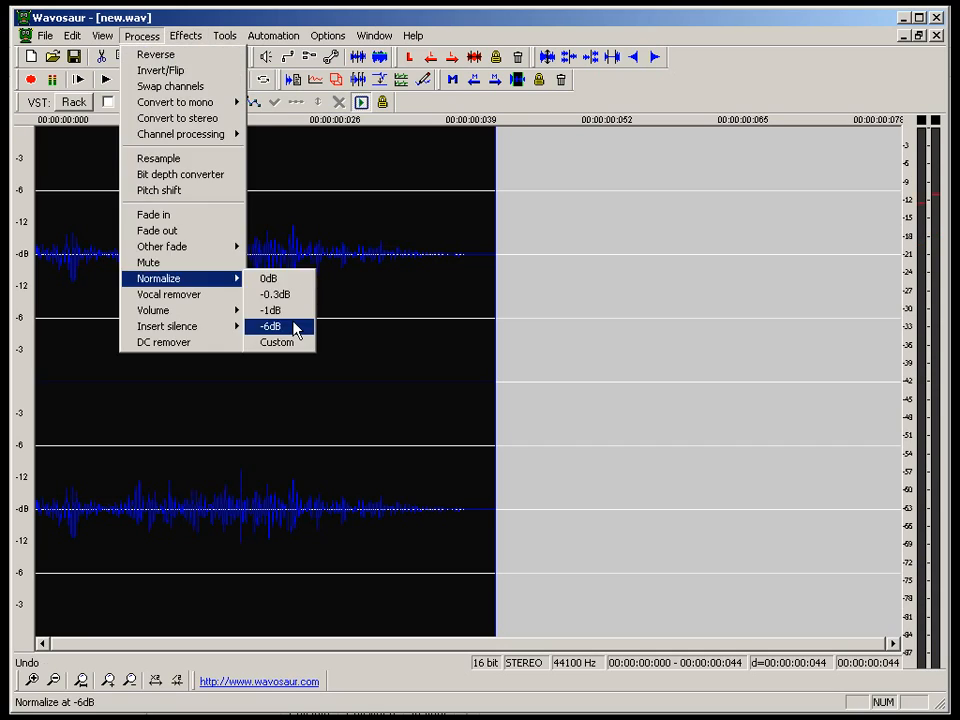
{"action": "left_click", "coordinate": [272, 326]}
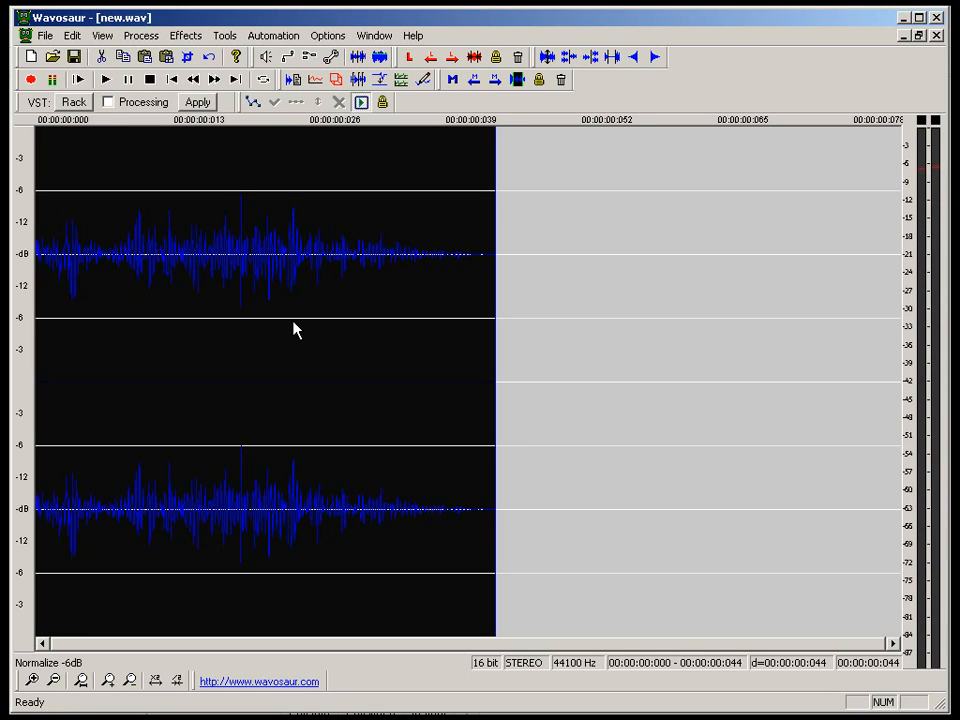
Save the burst as 4-snare.wav in the zz-random folder and close the file.
{"action": "key", "text": "ctrl+s"}
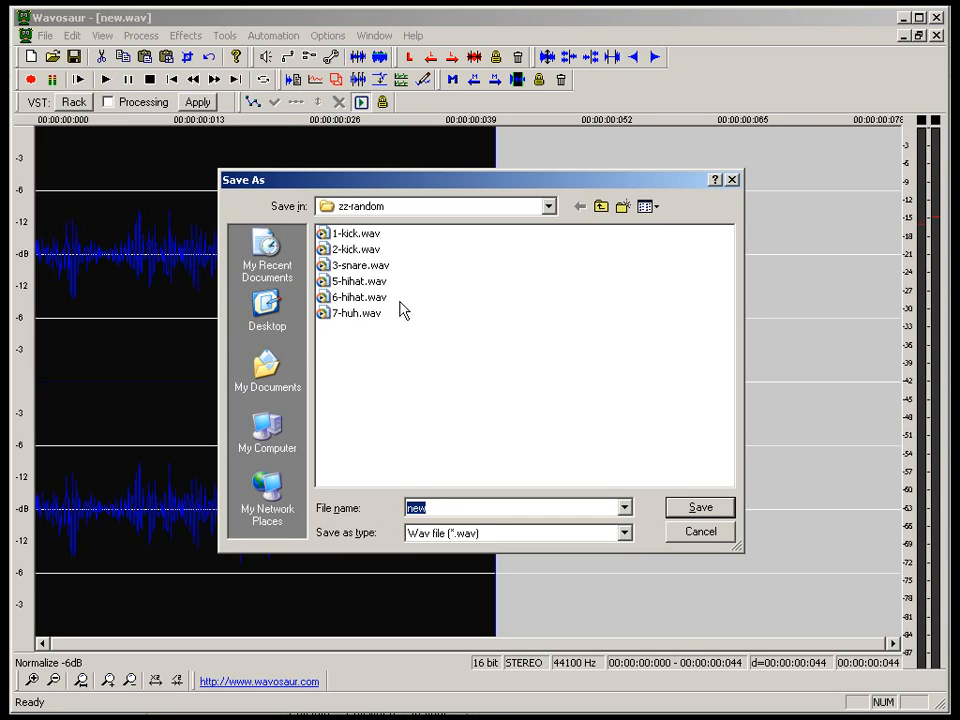
{"action": "type", "text": "4-snare.wav"}
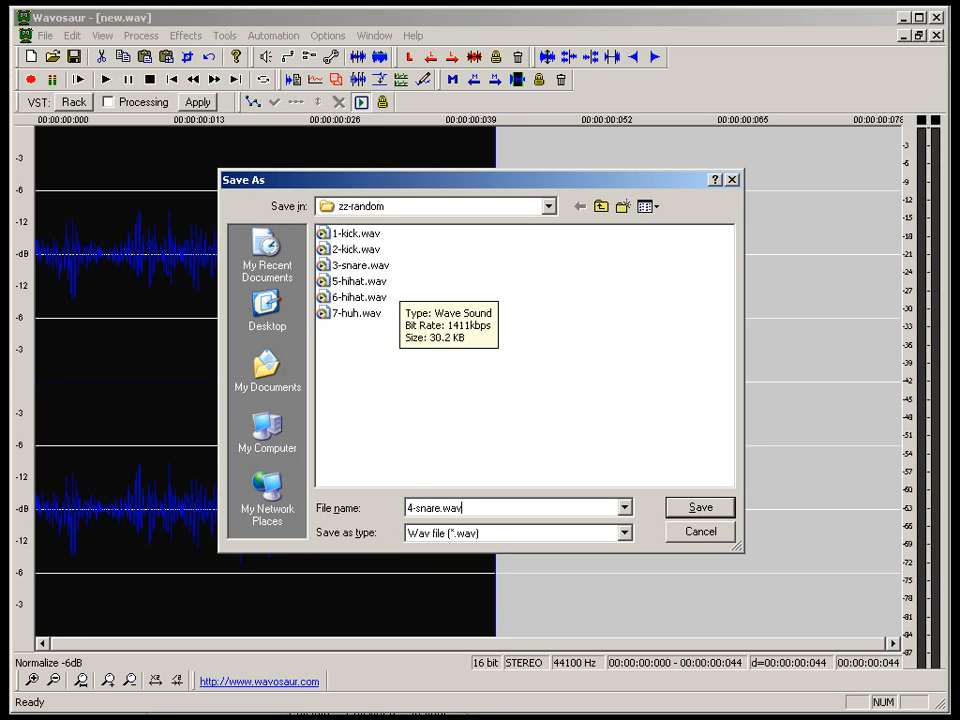
{"action": "key", "text": "Return"}
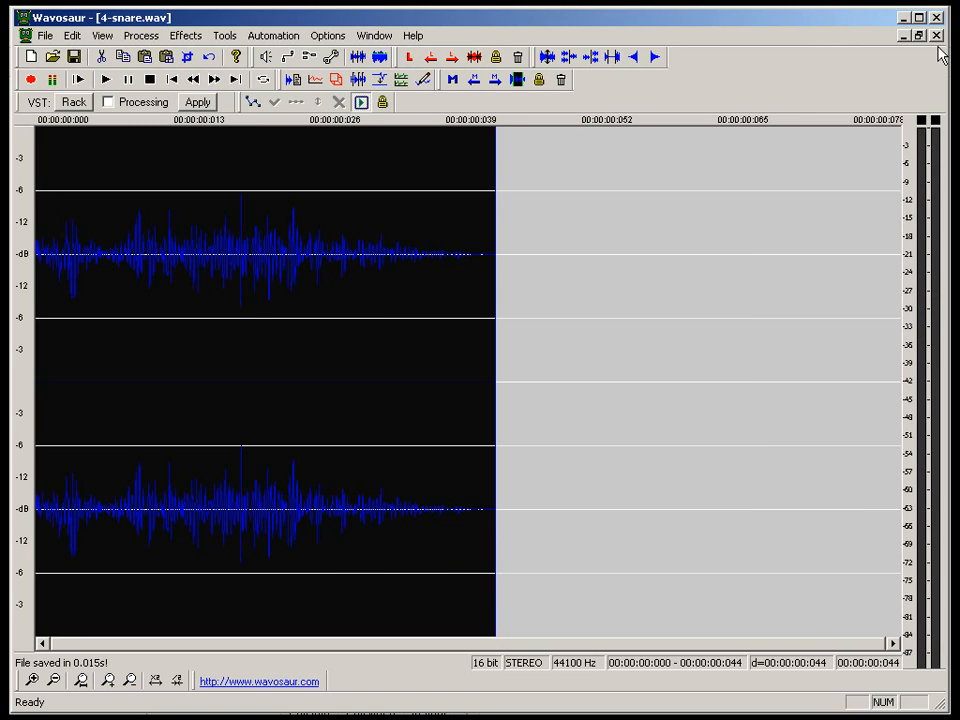
{"action": "left_click", "coordinate": [936, 36]}
Play record.wav from about 13.618 s to listen to the three neighbouring bursts, then stop playback.
{"action": "scroll", "coordinate": [657, 288], "scroll_direction": "down", "scroll_amount": 5}
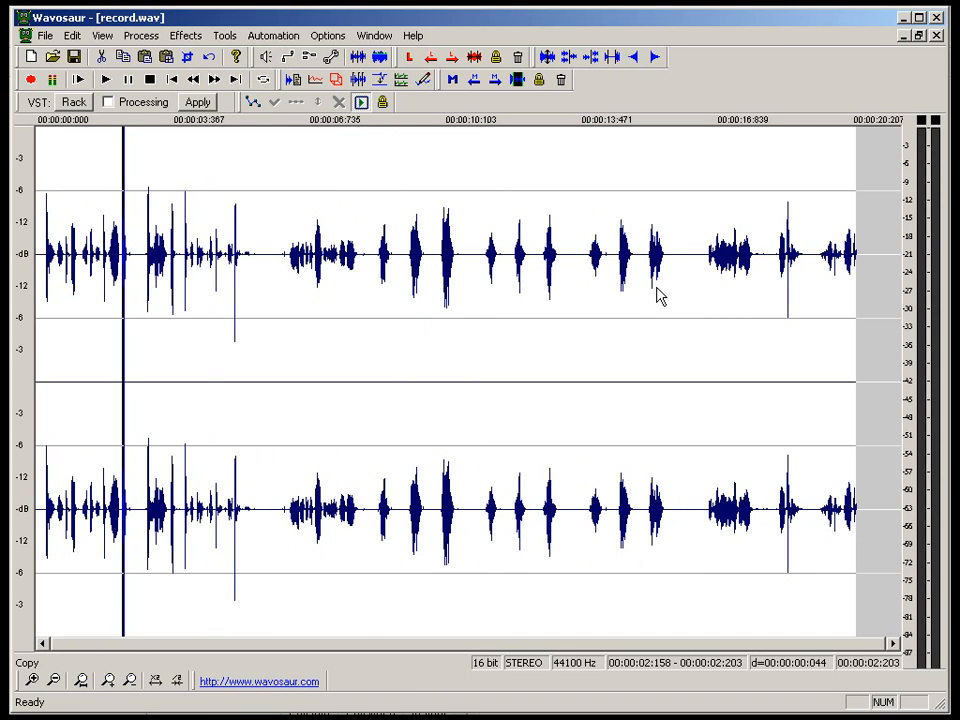
{"action": "left_click", "coordinate": [563, 310]}
{"action": "left_click", "coordinate": [620, 315]}
{"action": "scroll", "coordinate": [614, 337], "scroll_direction": "up", "scroll_amount": 2}
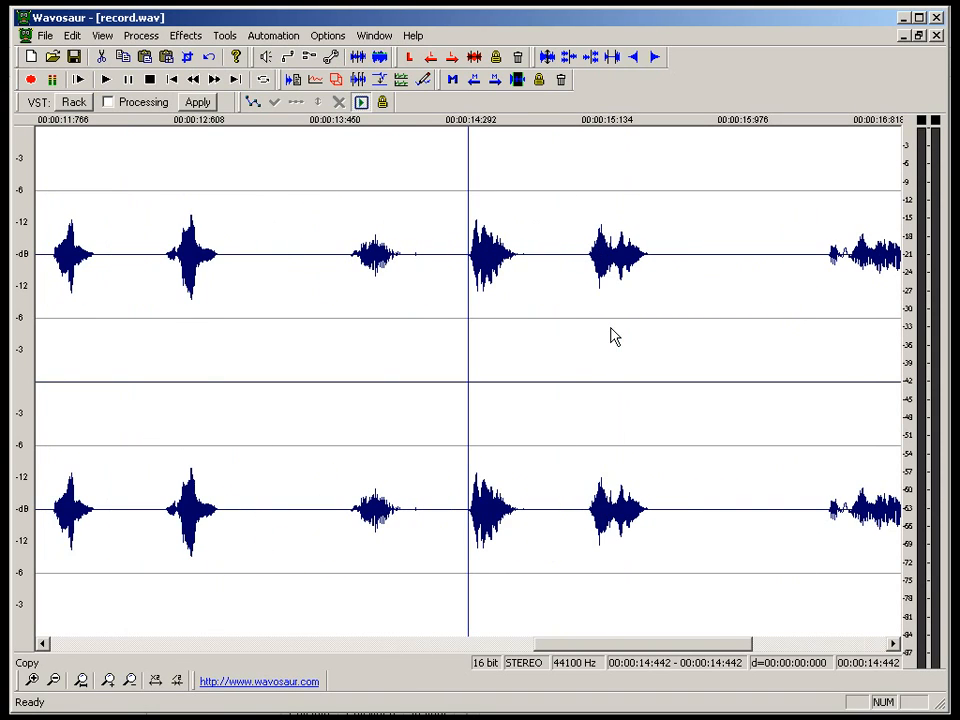
{"action": "left_click", "coordinate": [335, 476]}
{"action": "key", "text": "space"}
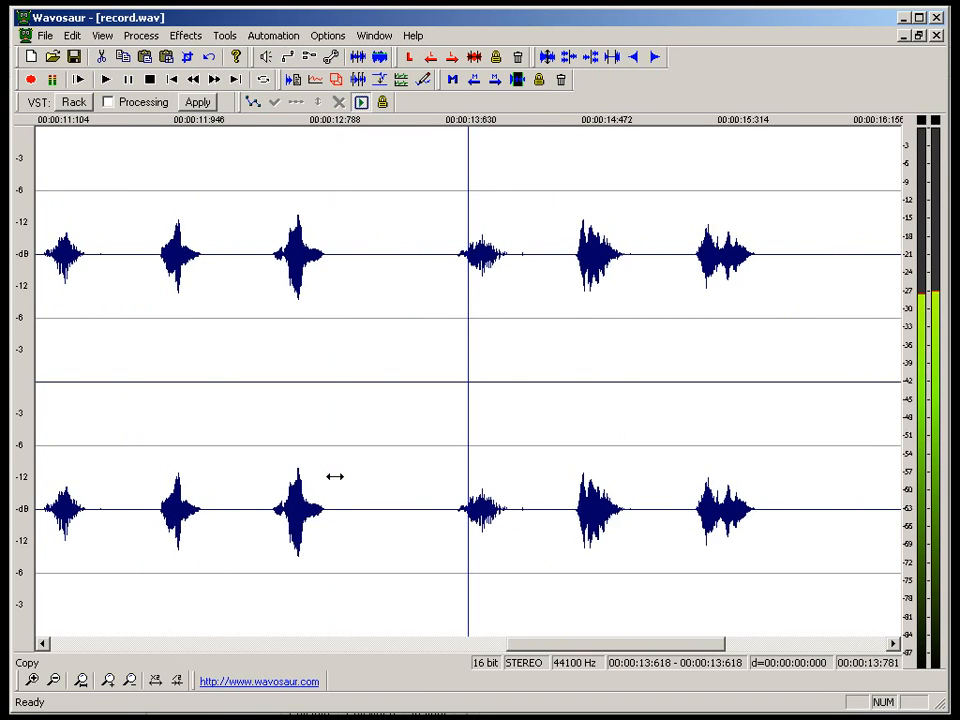
{"action": "scroll", "coordinate": [368, 514], "scroll_direction": "up", "scroll_amount": 1}
{"action": "scroll", "coordinate": [368, 514], "scroll_direction": "down", "scroll_amount": 4}
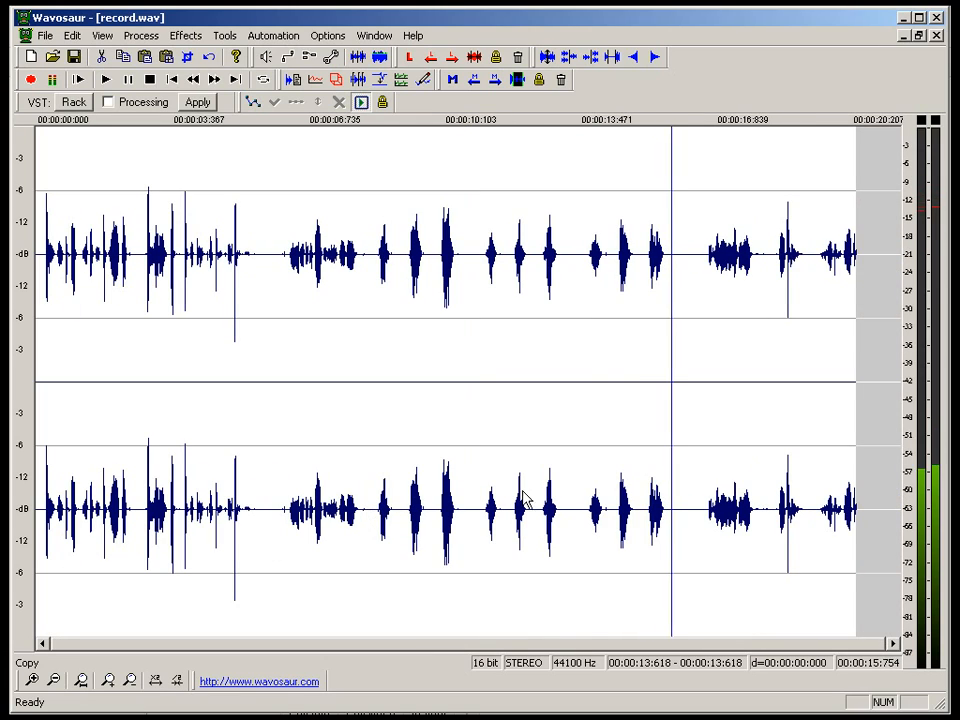
{"action": "key", "text": "space"}
Copy the burst from about 13.711 to 14.061 s and mix it into the following burst at about 14.418 s.
{"action": "left_click", "coordinate": [595, 489]}
{"action": "scroll", "coordinate": [593, 478], "scroll_direction": "up", "scroll_amount": 3}
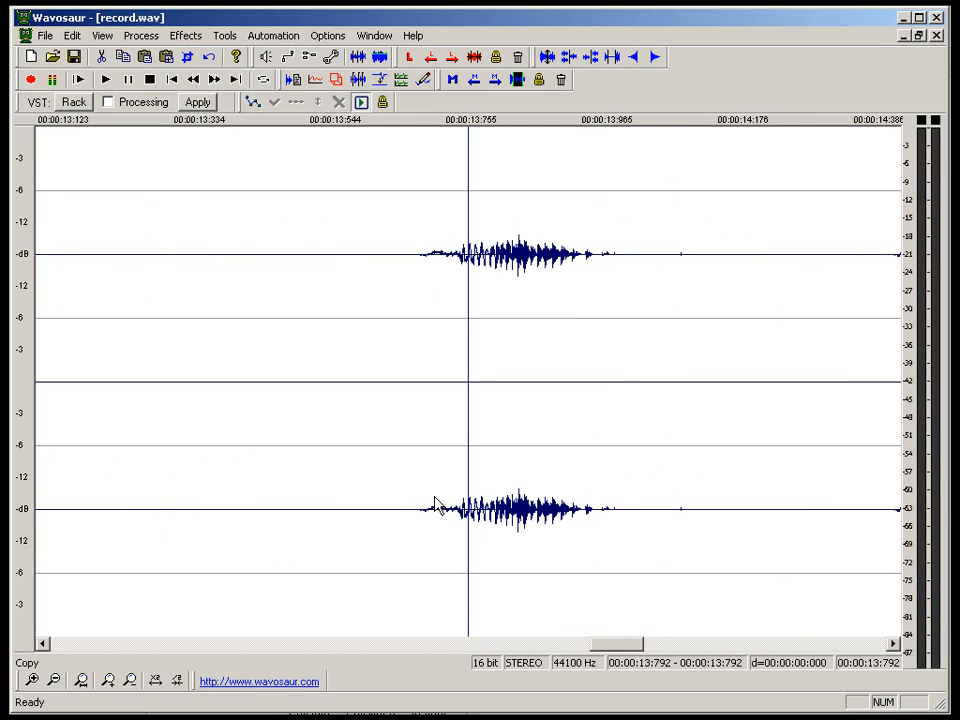
{"action": "left_click_drag", "start_coordinate": [414, 493], "coordinate": [641, 471]}
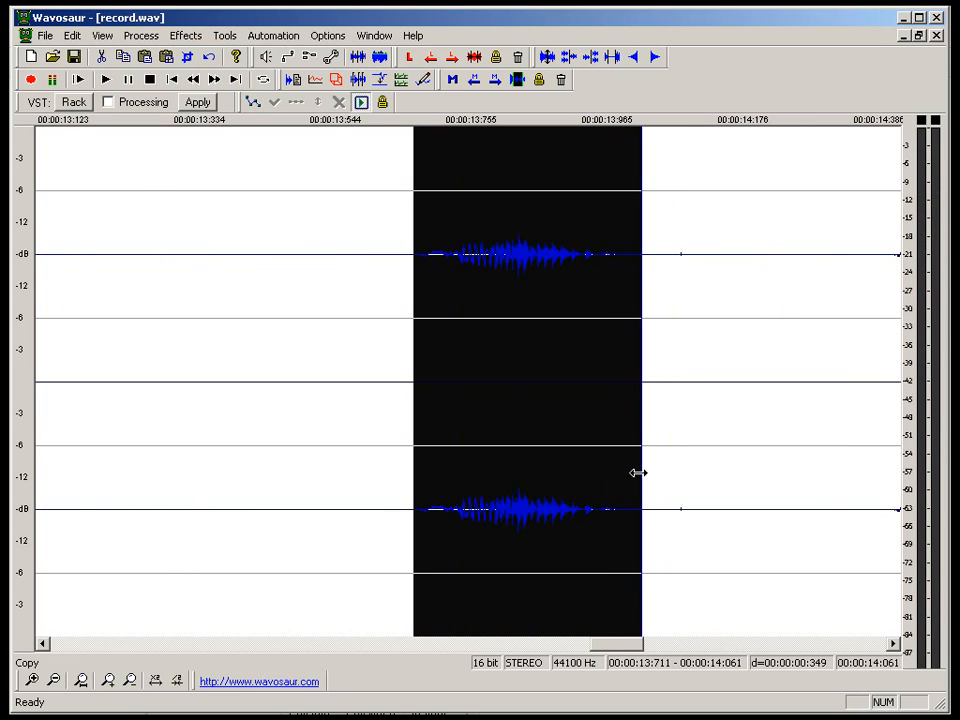
{"action": "scroll", "coordinate": [638, 472], "scroll_direction": "down", "scroll_amount": 1}
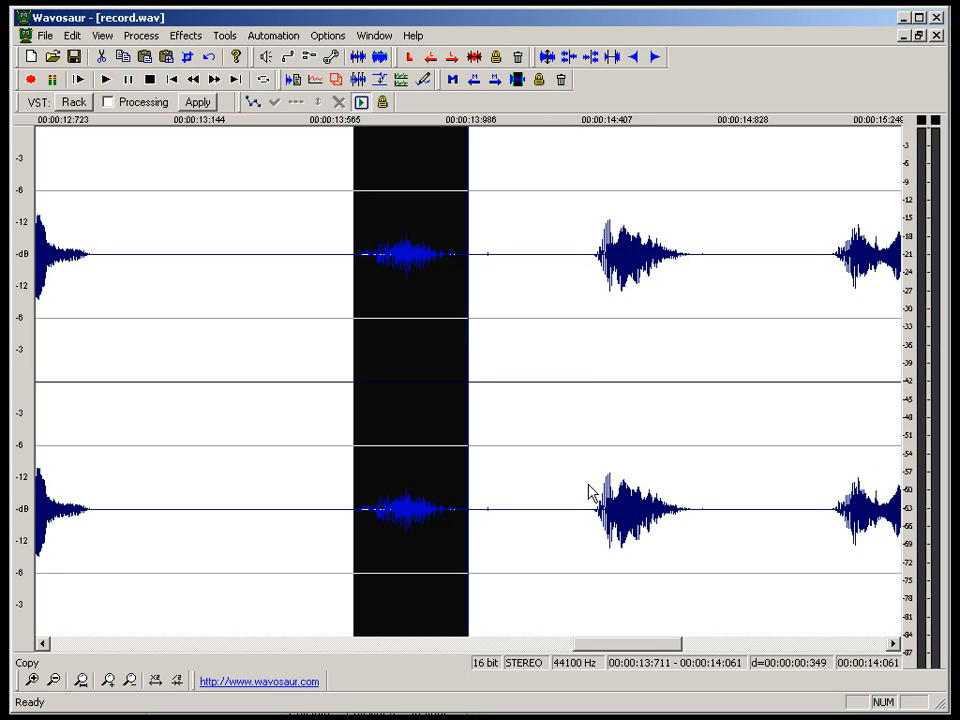
{"action": "left_click", "coordinate": [584, 485]}
{"action": "left_click", "coordinate": [73, 35]}
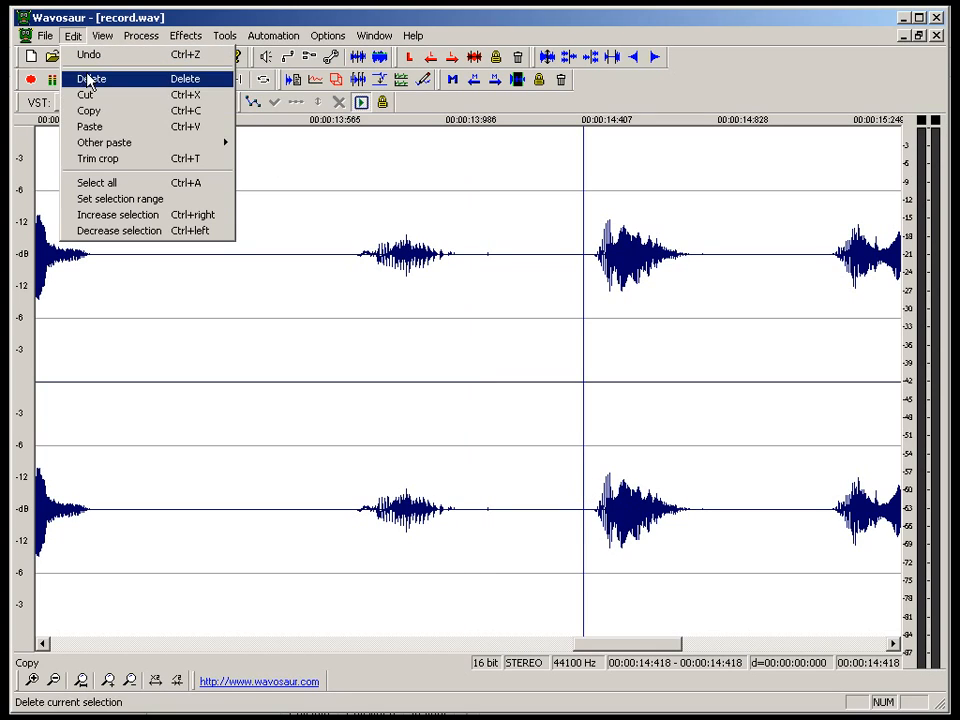
{"action": "mouse_move", "coordinate": [124, 144]}
{"action": "left_click", "coordinate": [284, 146]}
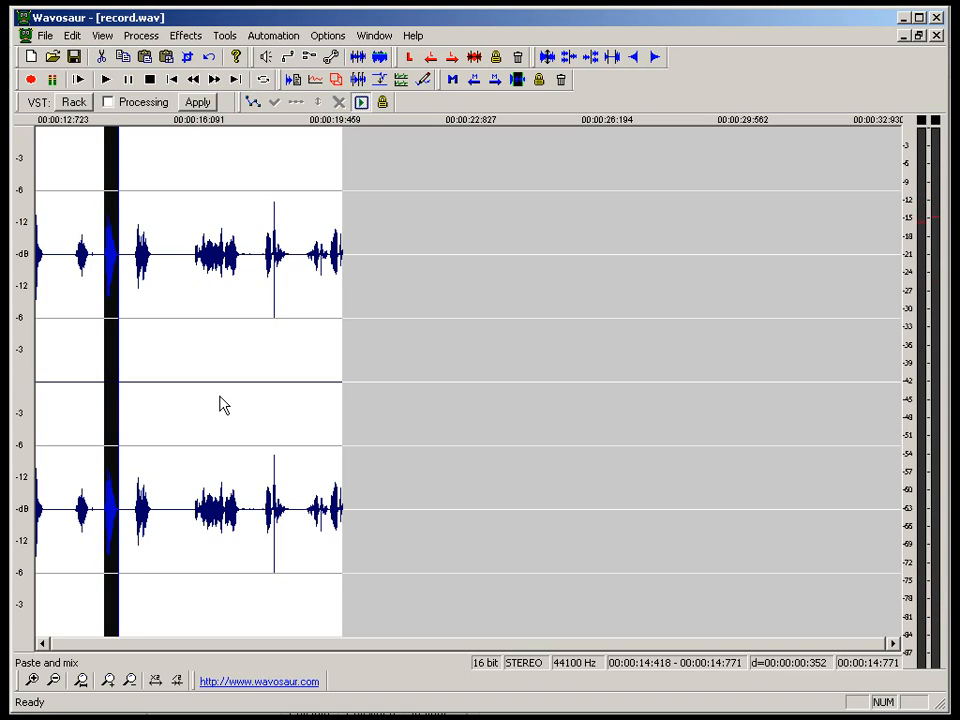
Copy the mixed burst from about 14.418 to 14.771 s and mix it into the third burst at about 15.154 s.
{"action": "scroll", "coordinate": [180, 461], "scroll_direction": "up", "scroll_amount": 3}
{"action": "key", "text": "ctrl+c"}
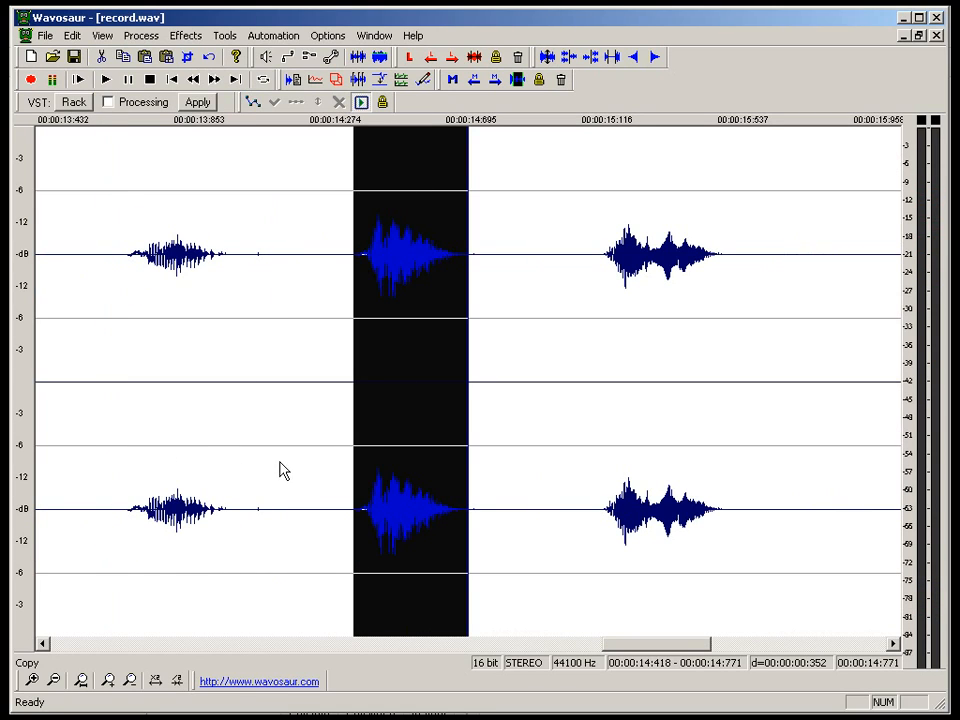
{"action": "left_click", "coordinate": [592, 508]}
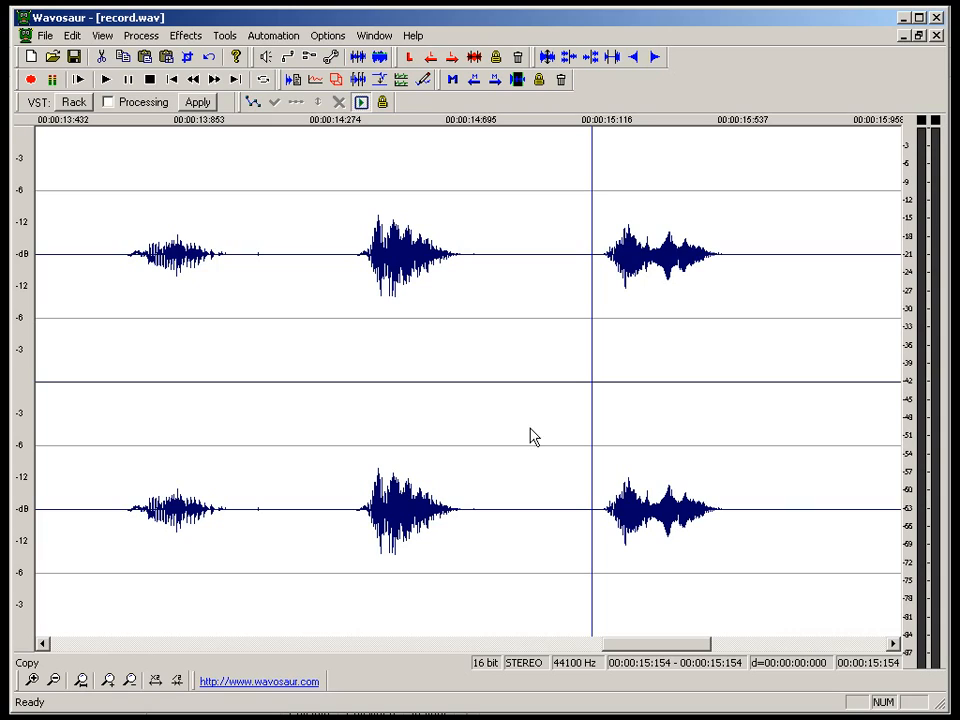
{"action": "left_click", "coordinate": [74, 36]}
{"action": "mouse_move", "coordinate": [113, 143]}
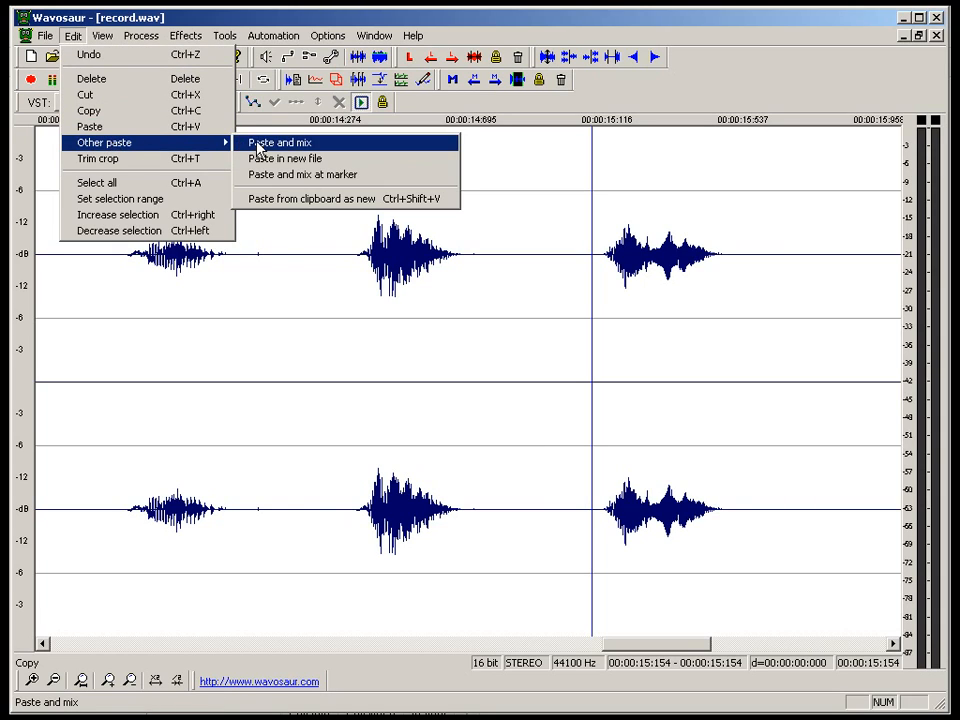
{"action": "left_click", "coordinate": [262, 142]}
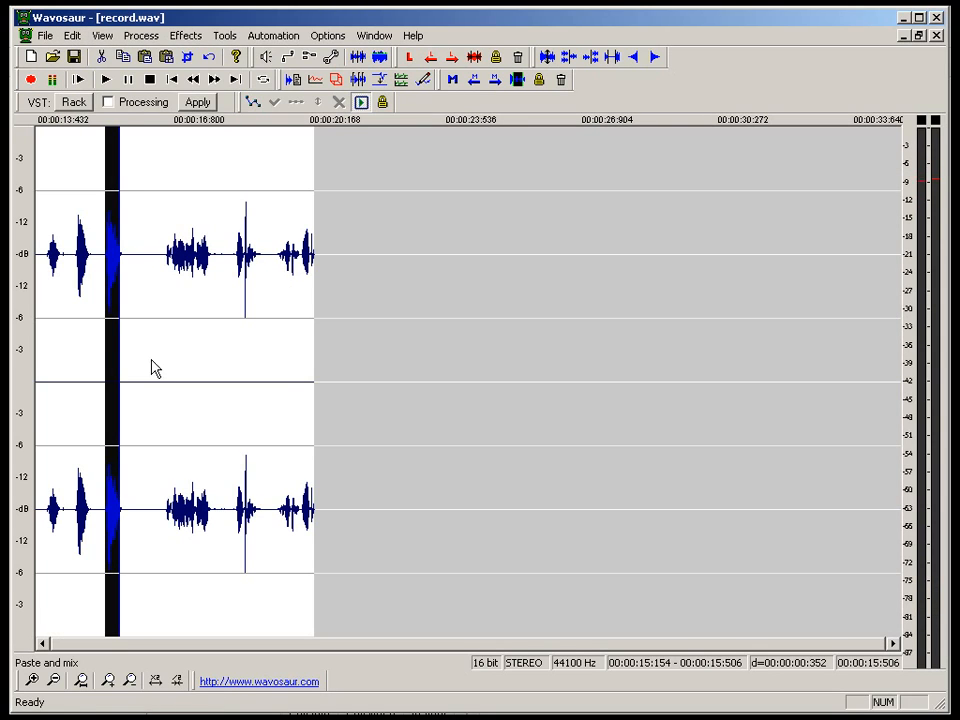
Copy the layered burst from about 15.154 to 15.793 s and paste it into a new file.
{"action": "left_click_drag", "start_coordinate": [118, 347], "coordinate": [148, 342]}
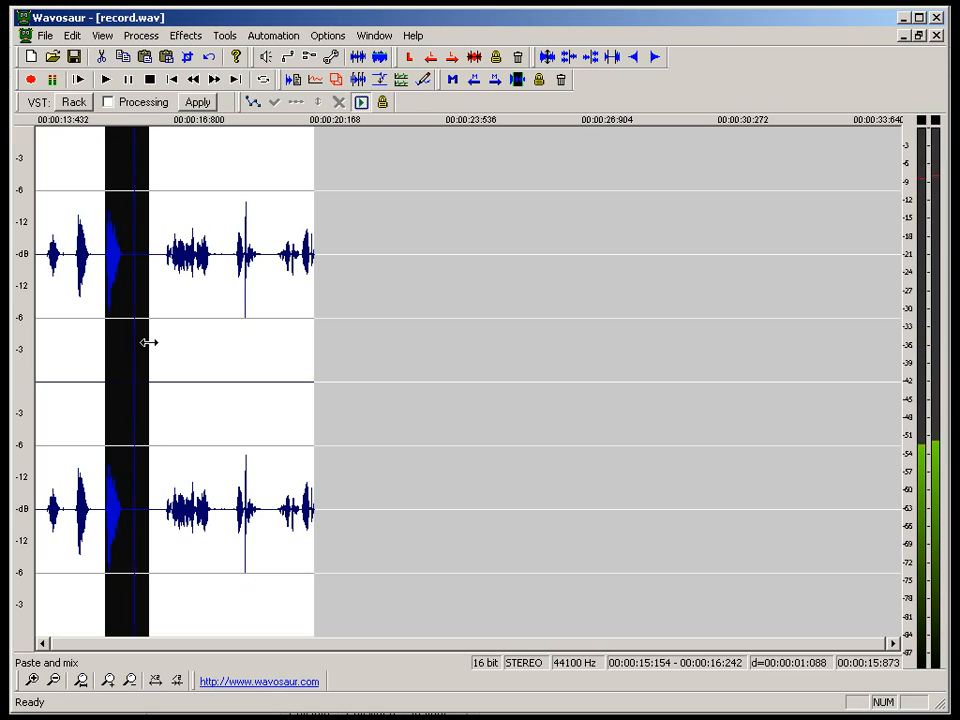
{"action": "scroll", "coordinate": [149, 342], "scroll_direction": "up", "scroll_amount": 3}
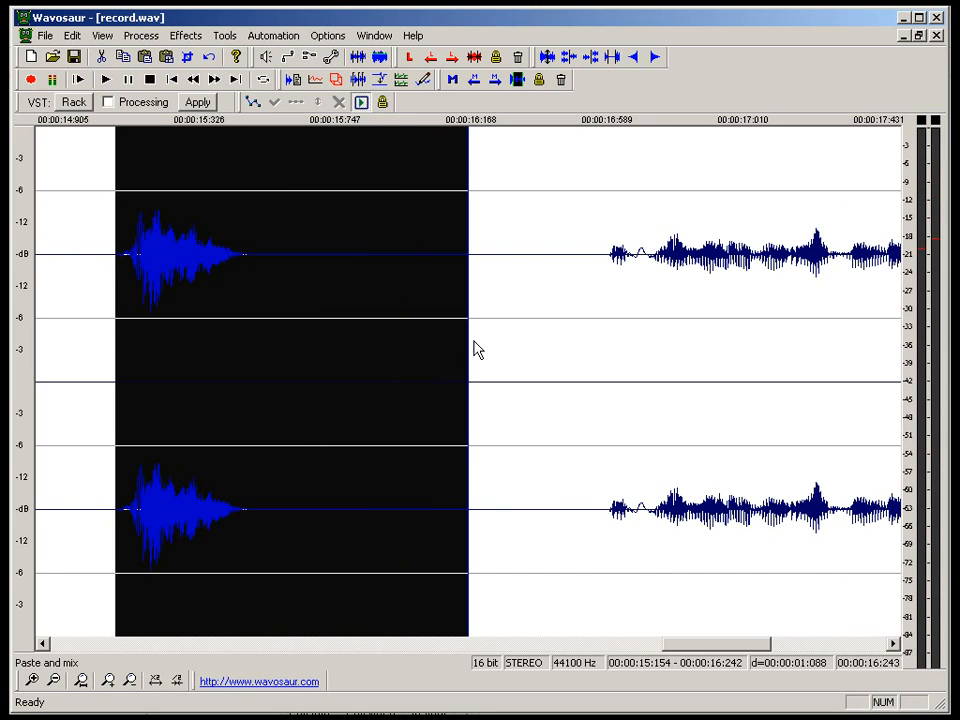
{"action": "left_click_drag", "start_coordinate": [468, 343], "coordinate": [320, 351]}
{"action": "key", "text": "ctrl+c"}
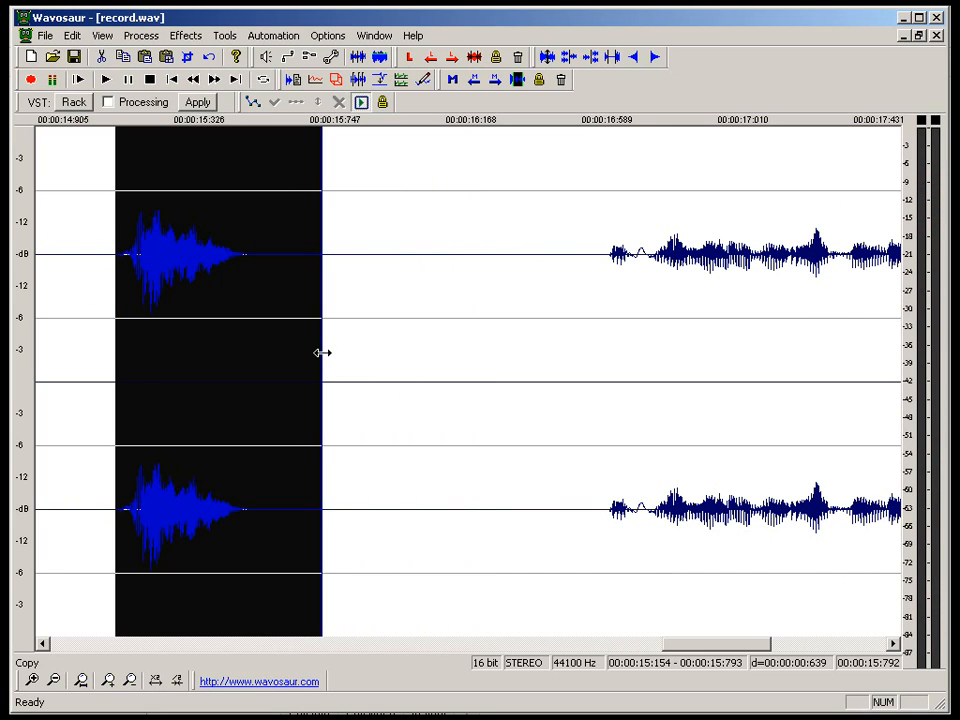
{"action": "key", "text": "ctrl+n"}
{"action": "key", "text": "Return"}
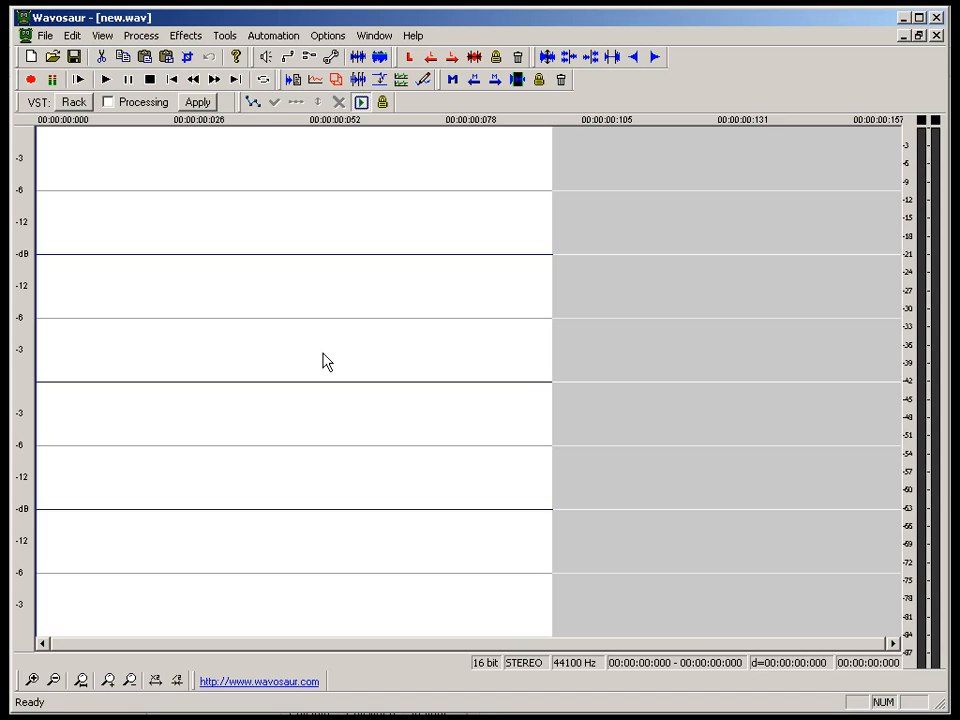
{"action": "key", "text": "ctrl+v"}
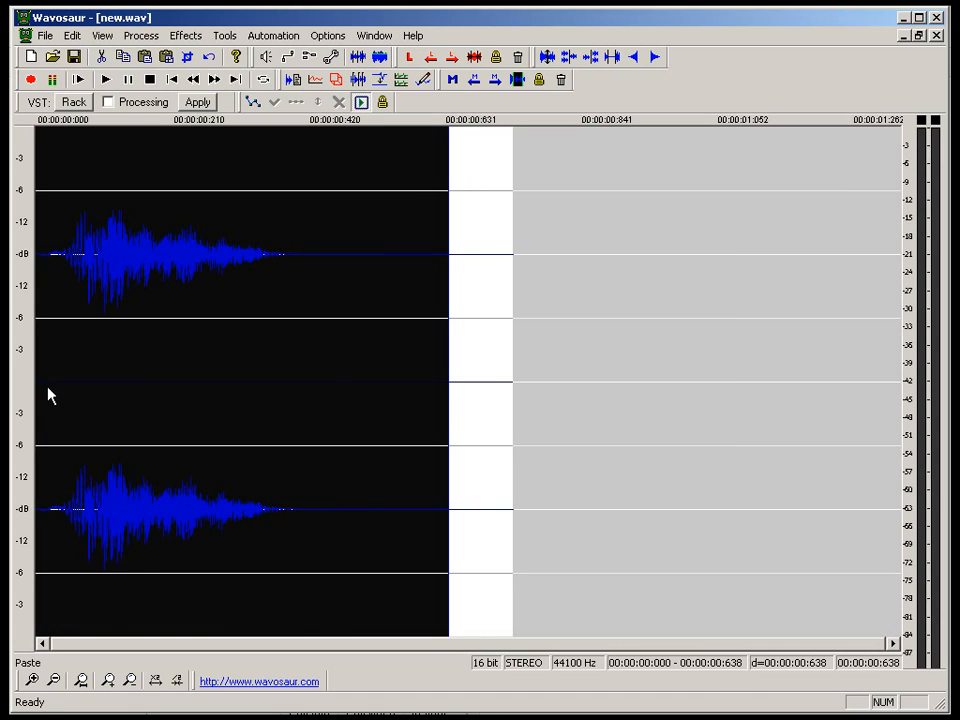
Delete the silence after 0.638 s in new.wav and fade out the tail from about 0.371 to 0.638 s.
{"action": "left_click_drag", "start_coordinate": [449, 381], "coordinate": [589, 381]}
{"action": "key", "text": "Delete"}
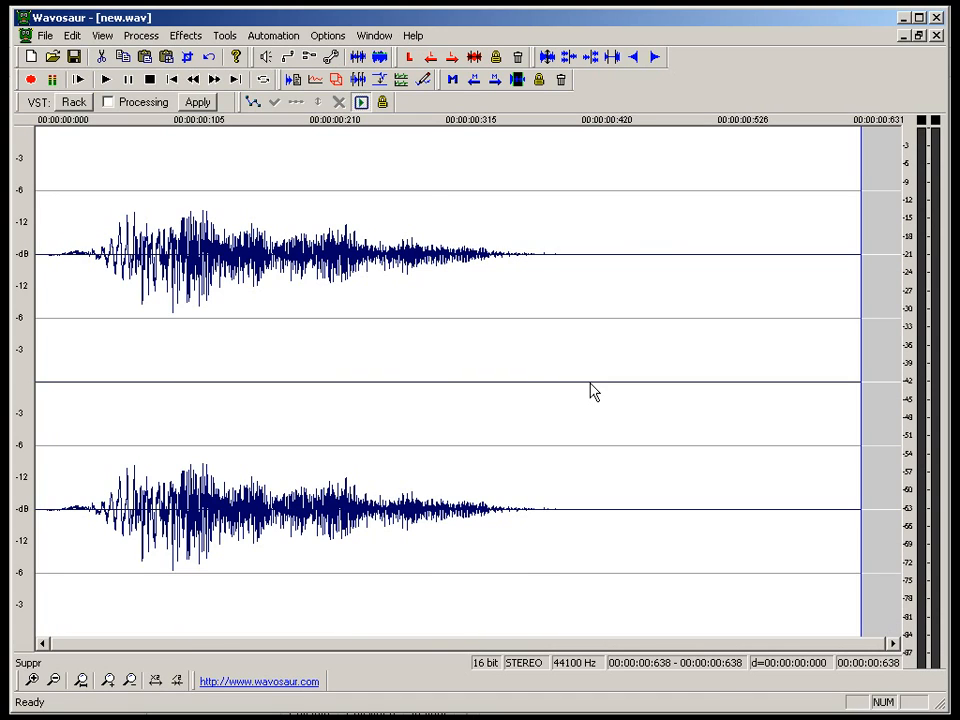
{"action": "left_click", "coordinate": [514, 368], "text": "shift"}
{"action": "left_click", "coordinate": [141, 35]}
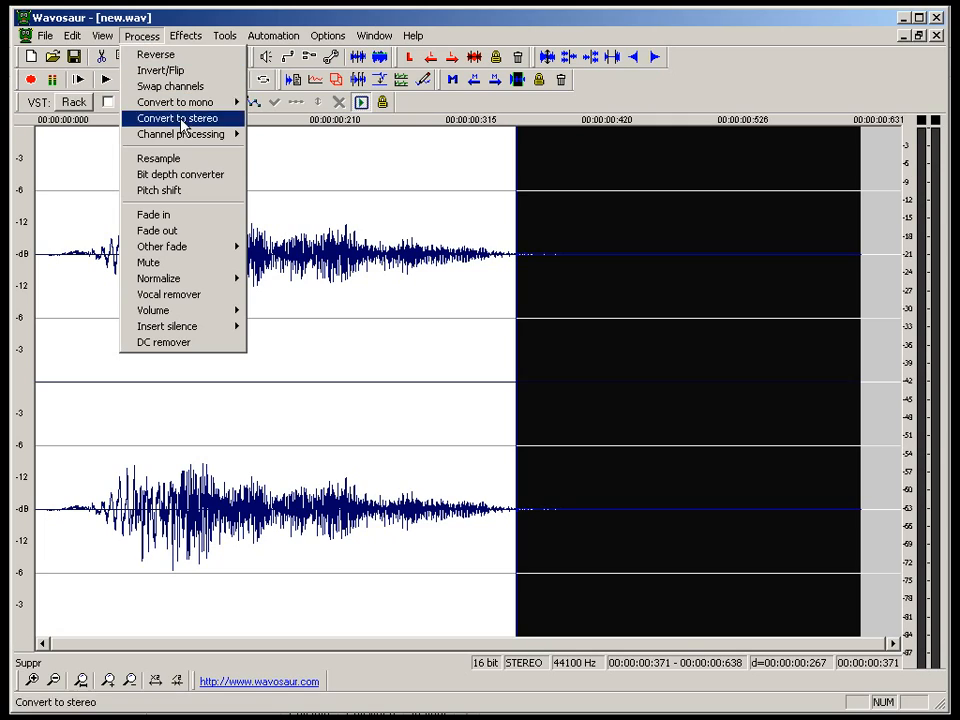
{"action": "left_click", "coordinate": [180, 230]}
Delete the quiet lead-in covering about the first 0.047 s of new.wav.
{"action": "left_click", "coordinate": [97, 354]}
{"action": "left_click_drag", "start_coordinate": [97, 354], "coordinate": [17, 364]}
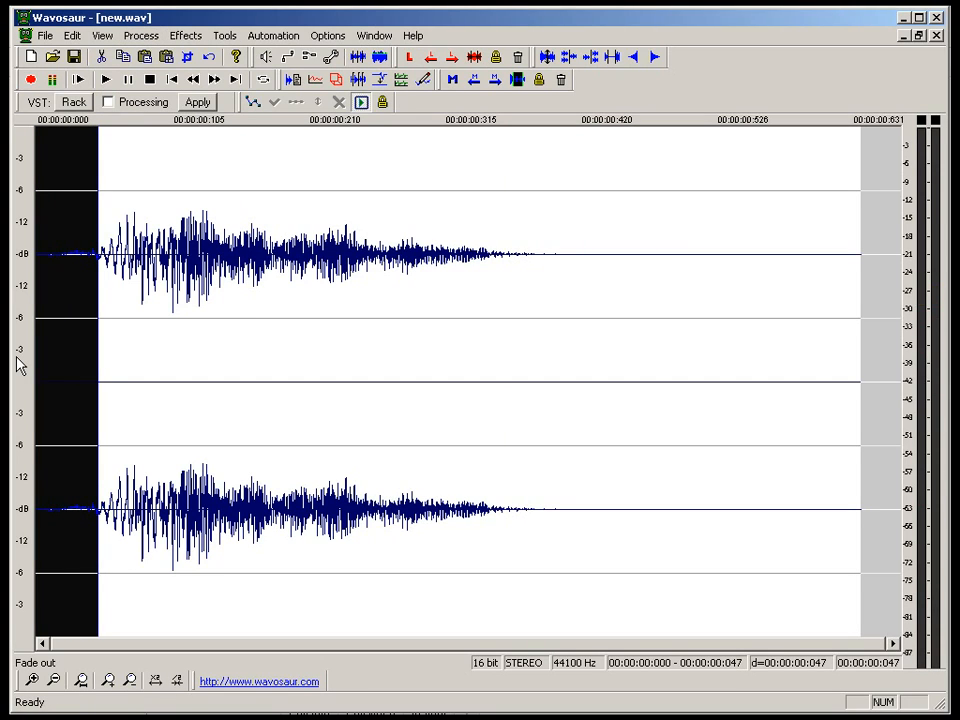
{"action": "key", "text": "Delete"}
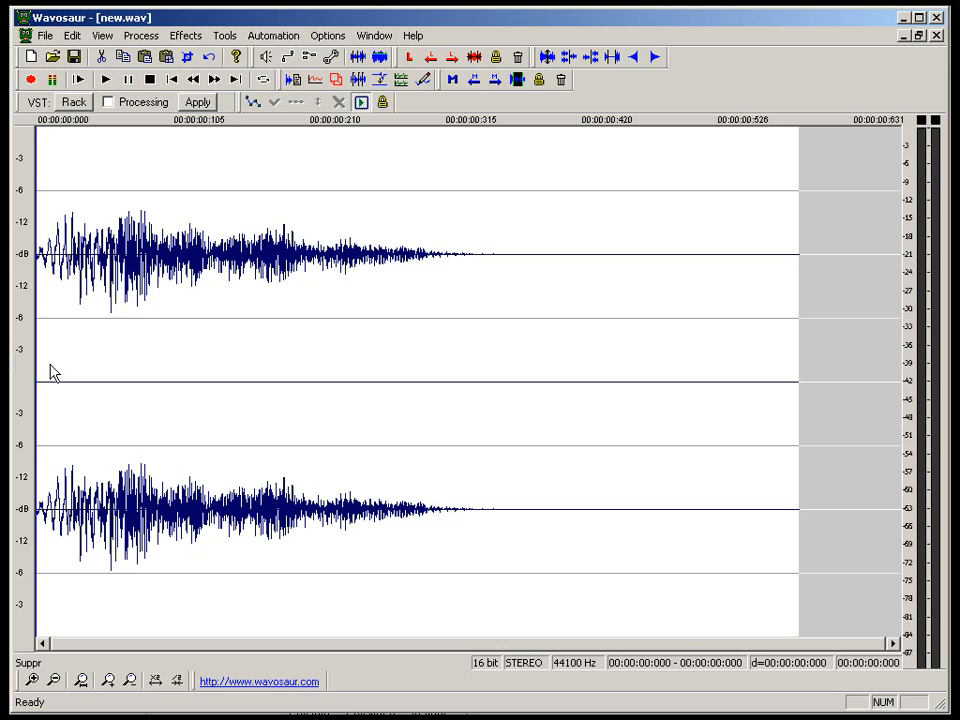
Apply a fade in to about the first 0.009 s of the trimmed clip.
{"action": "scroll", "coordinate": [96, 370], "scroll_direction": "up", "scroll_amount": 4}
{"action": "scroll", "coordinate": [84, 380], "scroll_direction": "down", "scroll_amount": 2}
{"action": "left_click_drag", "start_coordinate": [84, 380], "coordinate": [34, 381]}
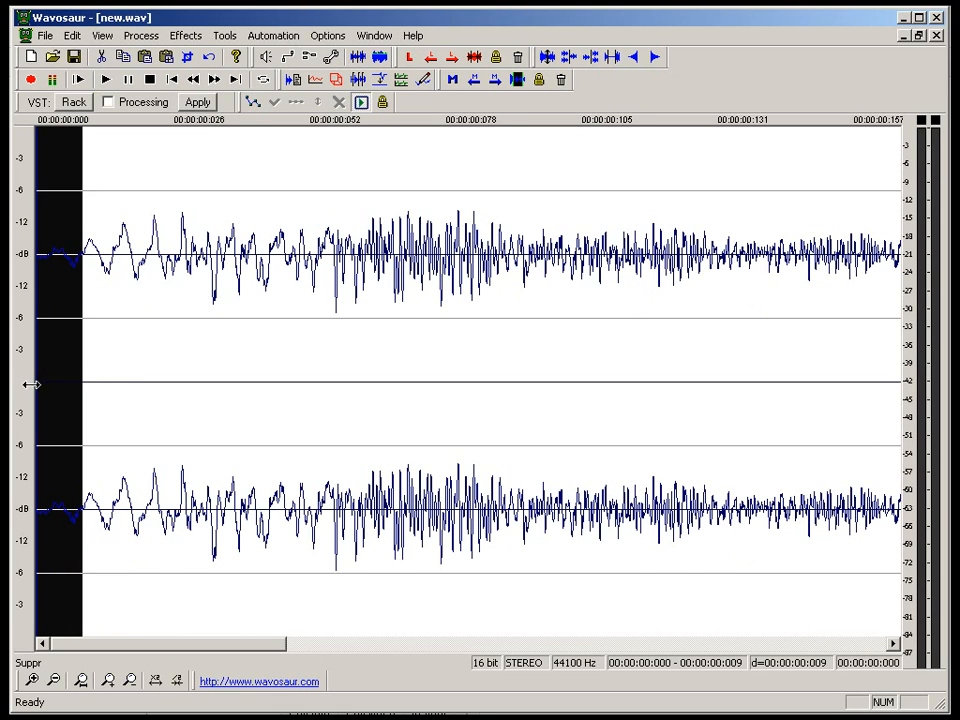
{"action": "left_click", "coordinate": [186, 35]}
{"action": "mouse_move", "coordinate": [141, 38]}
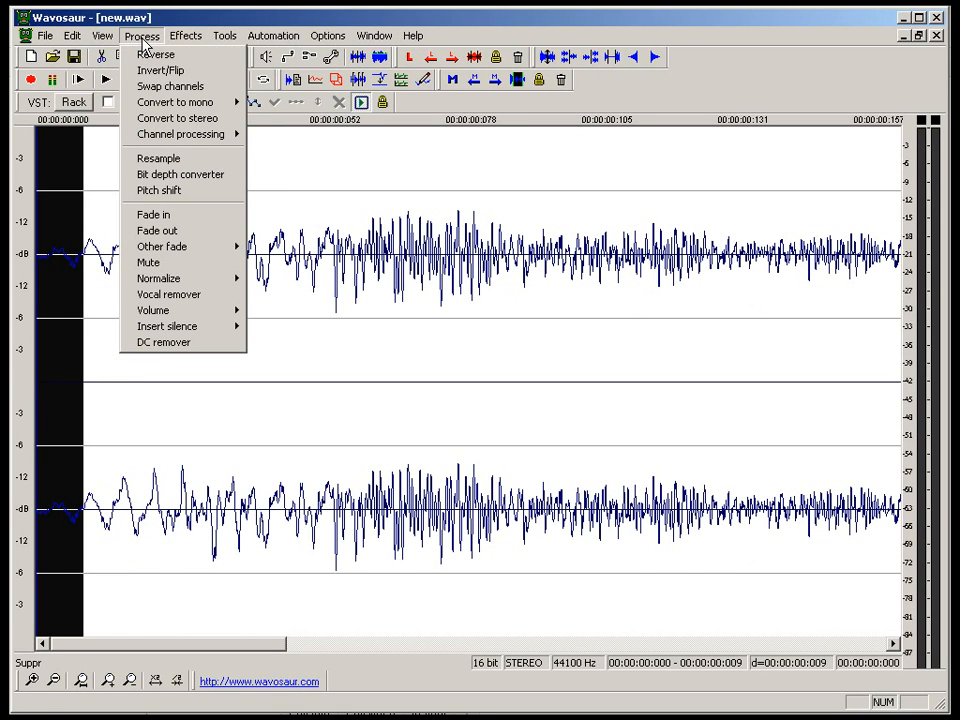
{"action": "left_click", "coordinate": [191, 226]}
{"action": "scroll", "coordinate": [144, 332], "scroll_direction": "down", "scroll_amount": 1}
{"action": "scroll", "coordinate": [144, 332], "scroll_direction": "up", "scroll_amount": 1}
{"action": "scroll", "coordinate": [146, 333], "scroll_direction": "down", "scroll_amount": 2}
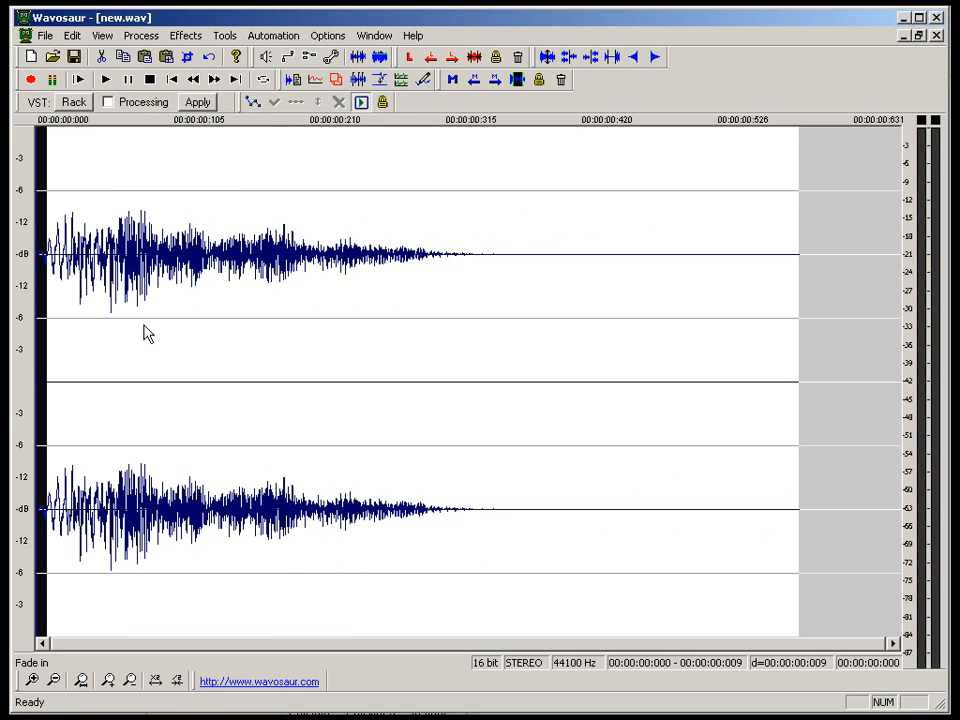
Play the whole clip, save it as 8-hey.wav in the zz-random folder, and close it.
{"action": "key", "text": "ctrl+a"}
{"action": "key", "text": "space"}
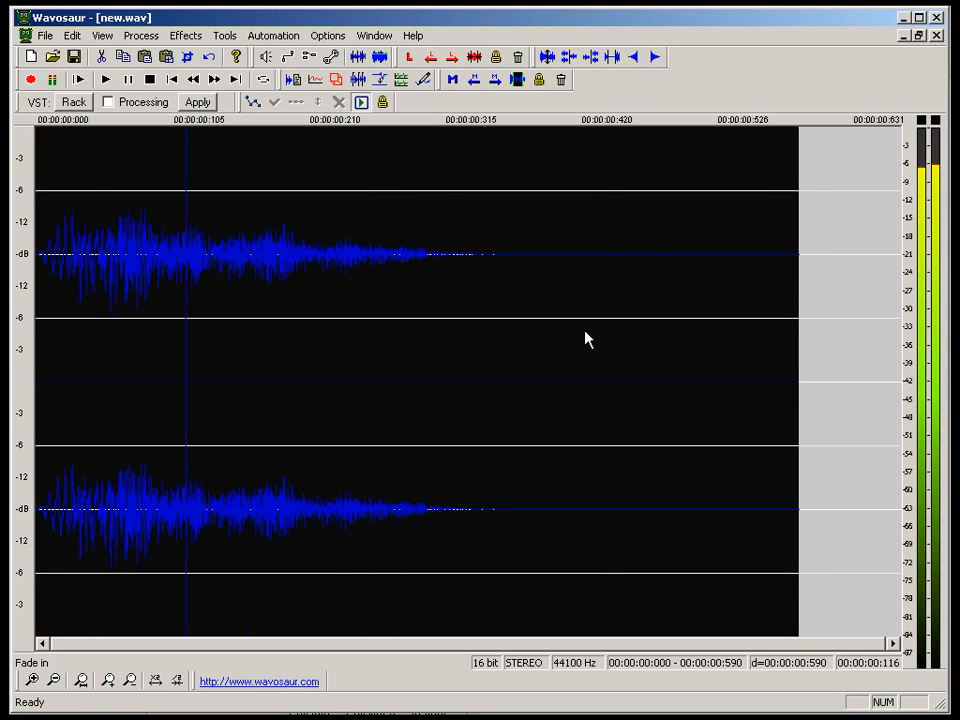
{"action": "key", "text": "ctrl+s"}
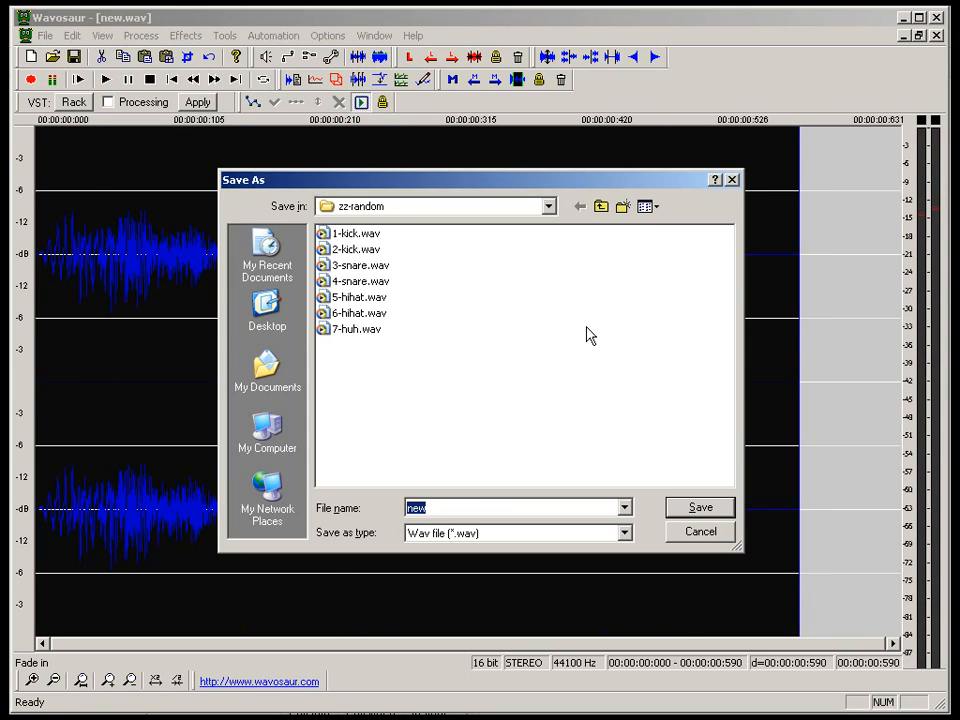
{"action": "type", "text": "8-hey.wav"}
{"action": "key", "text": "Return"}
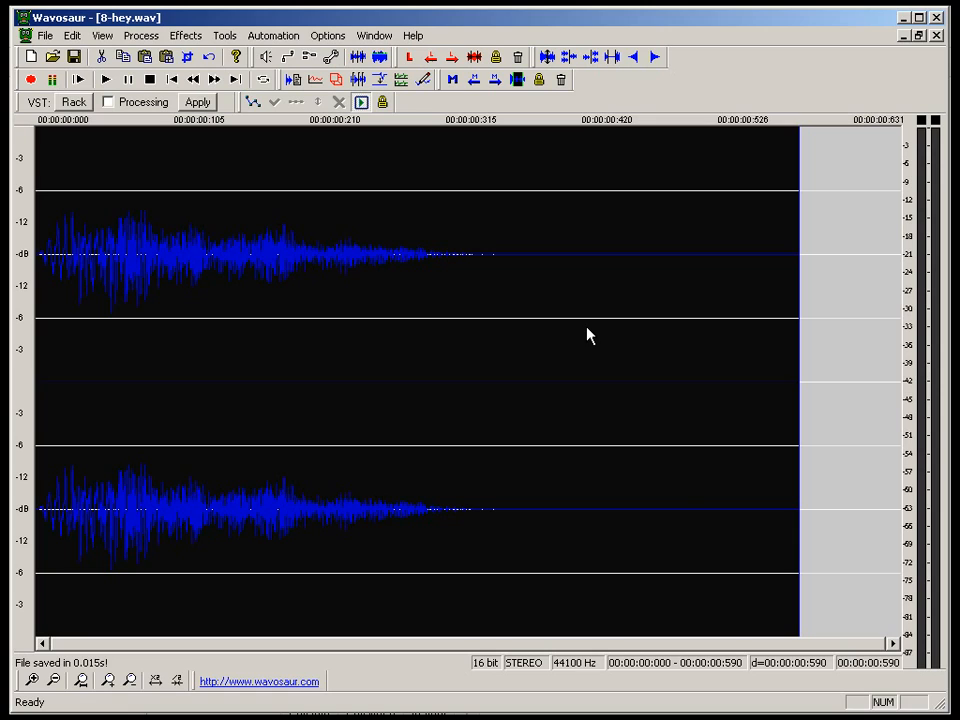
{"action": "left_click", "coordinate": [936, 35]}
Play record.wav from about 16.788 s, 8.405 s and 11.192 s to find the next bursts, stopping playback each time.
{"action": "left_click", "coordinate": [718, 356]}
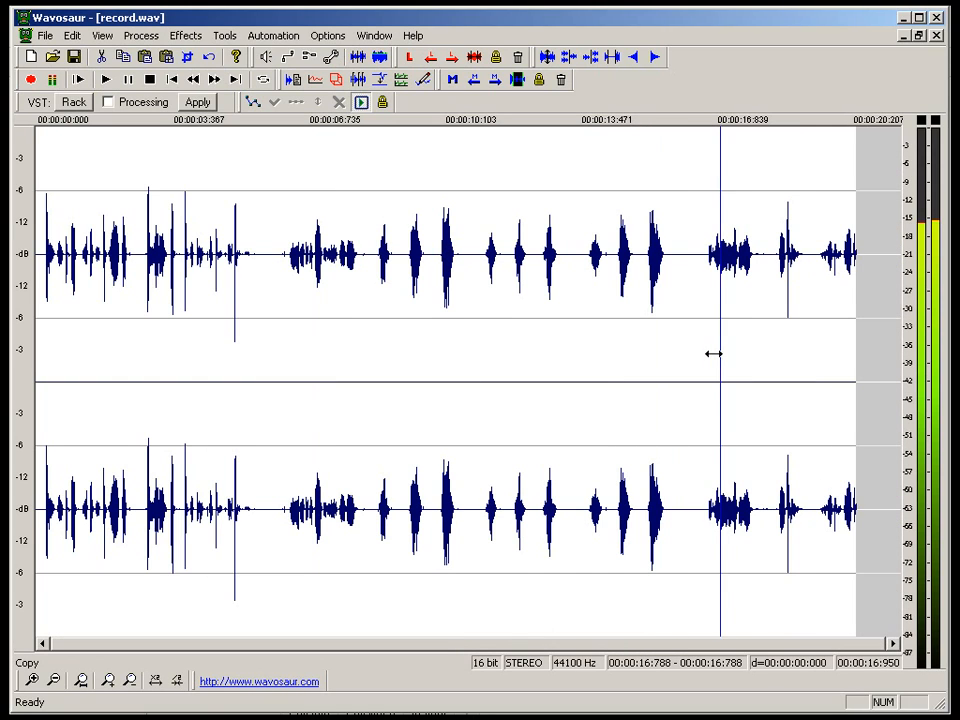
{"action": "key", "text": "space"}
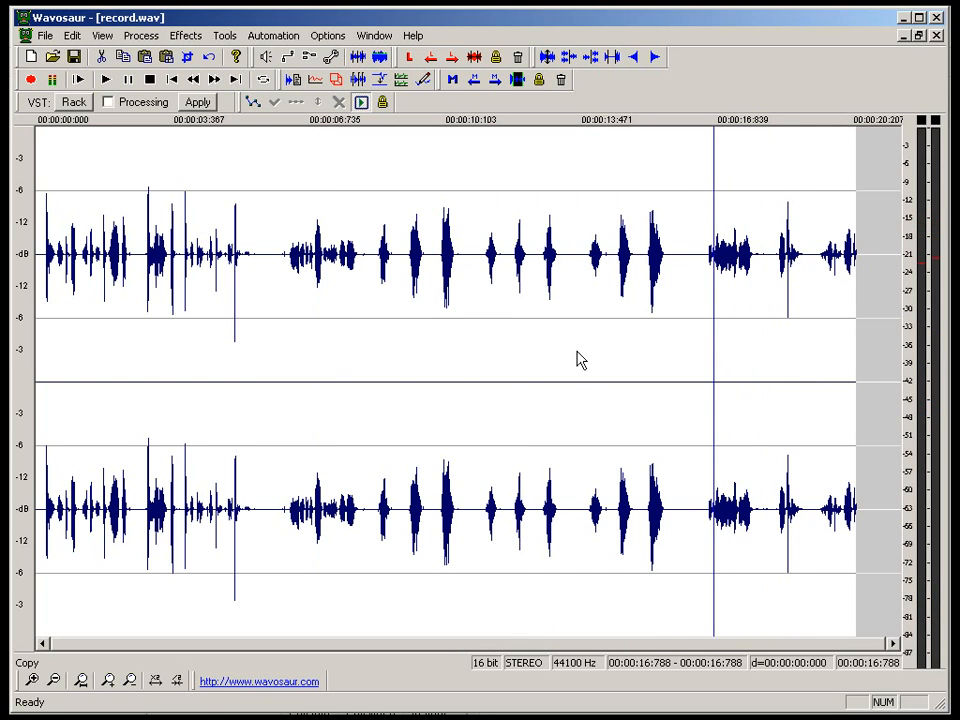
{"action": "left_click", "coordinate": [375, 364]}
{"action": "key", "text": "space"}
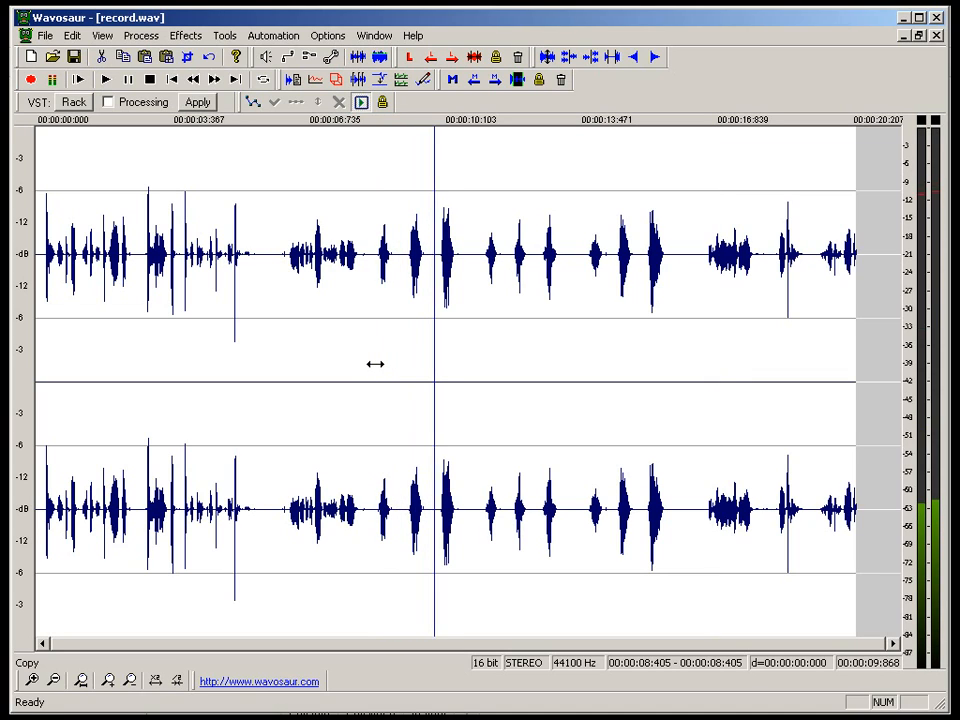
{"action": "left_click", "coordinate": [489, 352]}
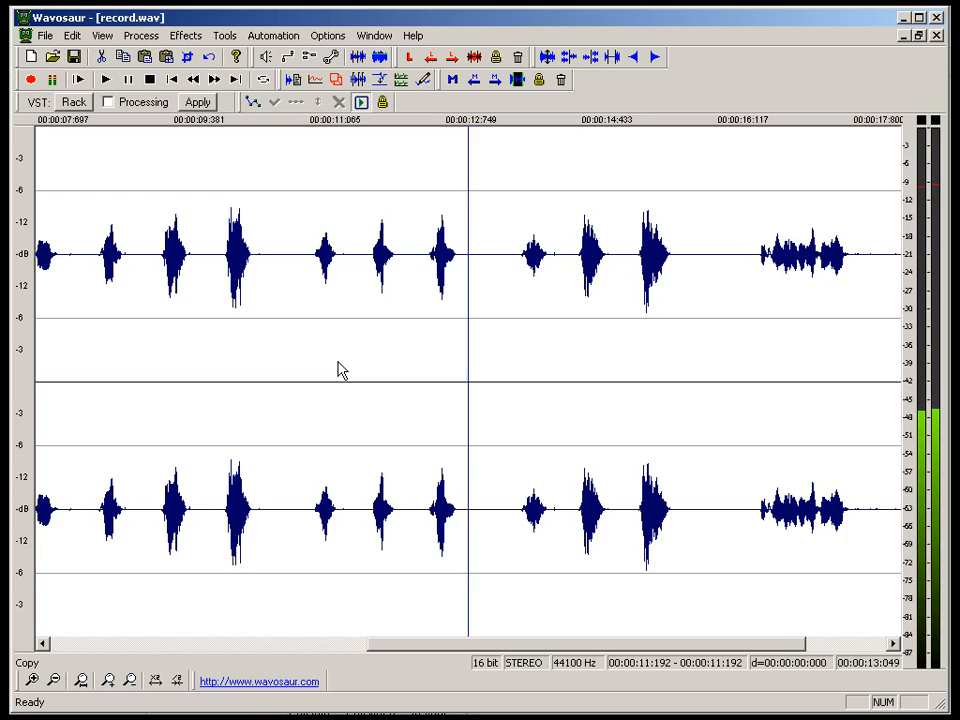
{"action": "key", "text": "space"}
Copy the burst from about 11.092 to 11.489 s and mix it into the following burst at about 11.807 s.
{"action": "left_click", "coordinate": [303, 365]}
{"action": "scroll", "coordinate": [303, 365], "scroll_direction": "up", "scroll_amount": 3}
{"action": "scroll", "coordinate": [303, 365], "scroll_direction": "down", "scroll_amount": 2}
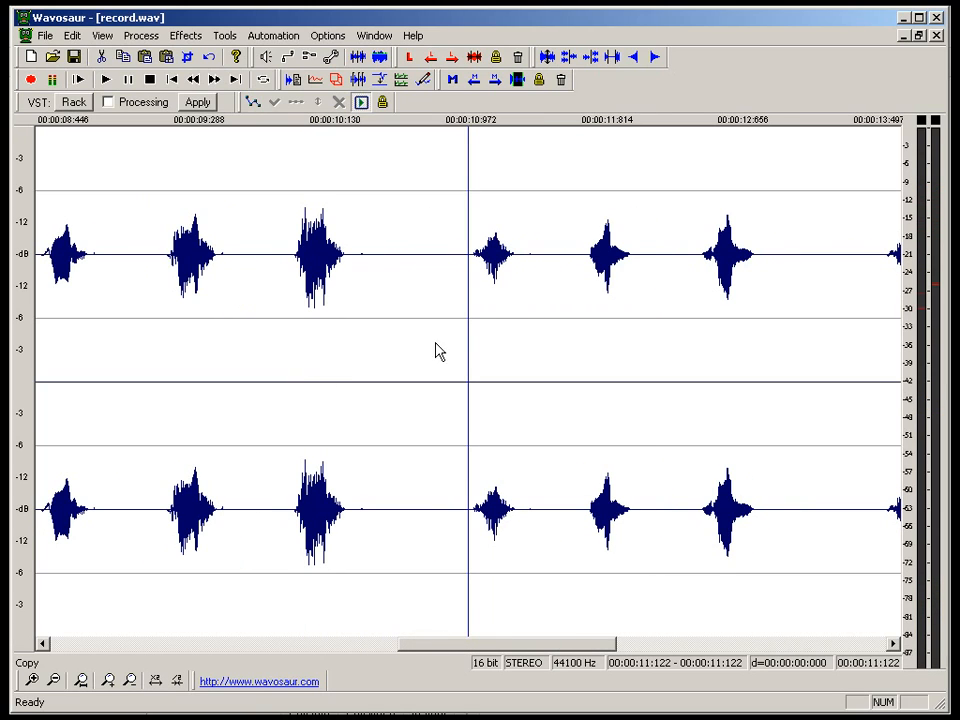
{"action": "left_click_drag", "start_coordinate": [463, 330], "coordinate": [528, 320]}
{"action": "left_click", "coordinate": [578, 331]}
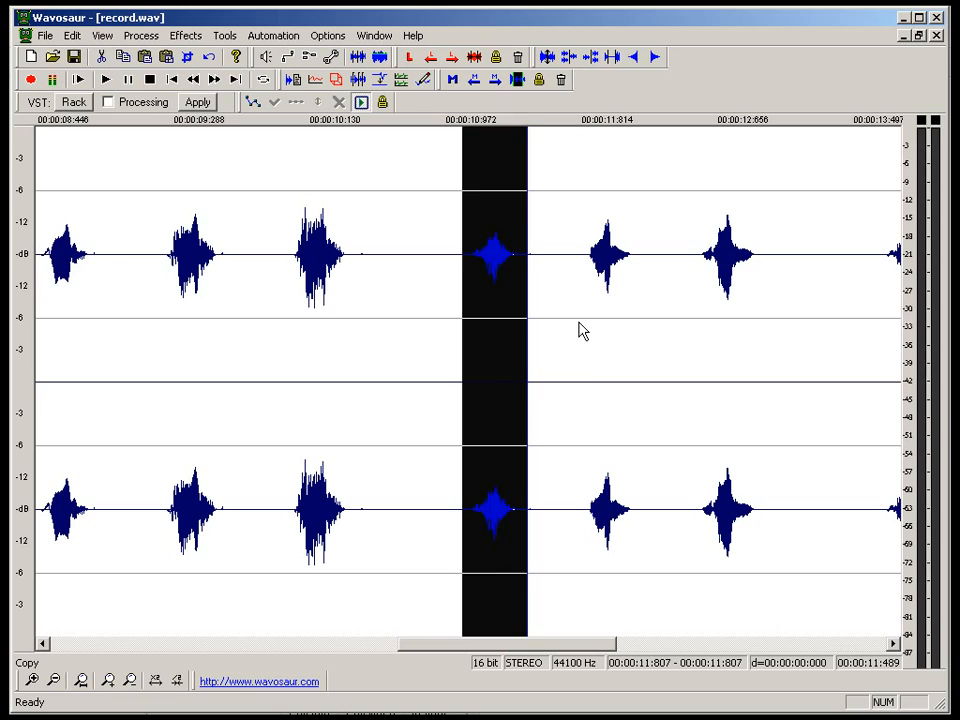
{"action": "left_click", "coordinate": [141, 36]}
{"action": "mouse_move", "coordinate": [72, 36]}
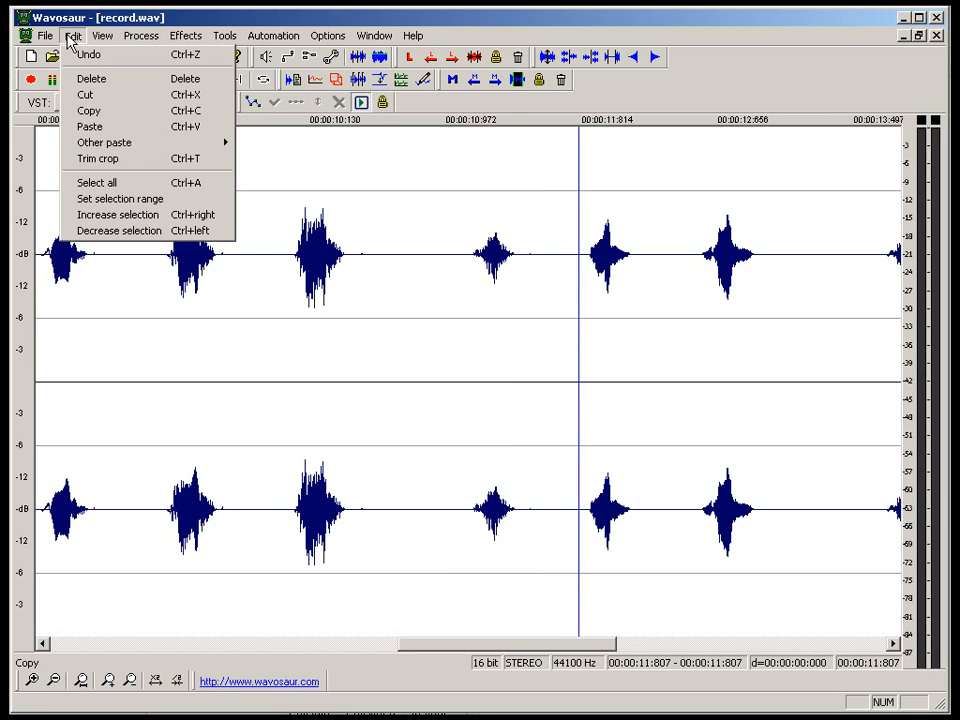
{"action": "mouse_move", "coordinate": [111, 143]}
{"action": "left_click", "coordinate": [301, 152]}
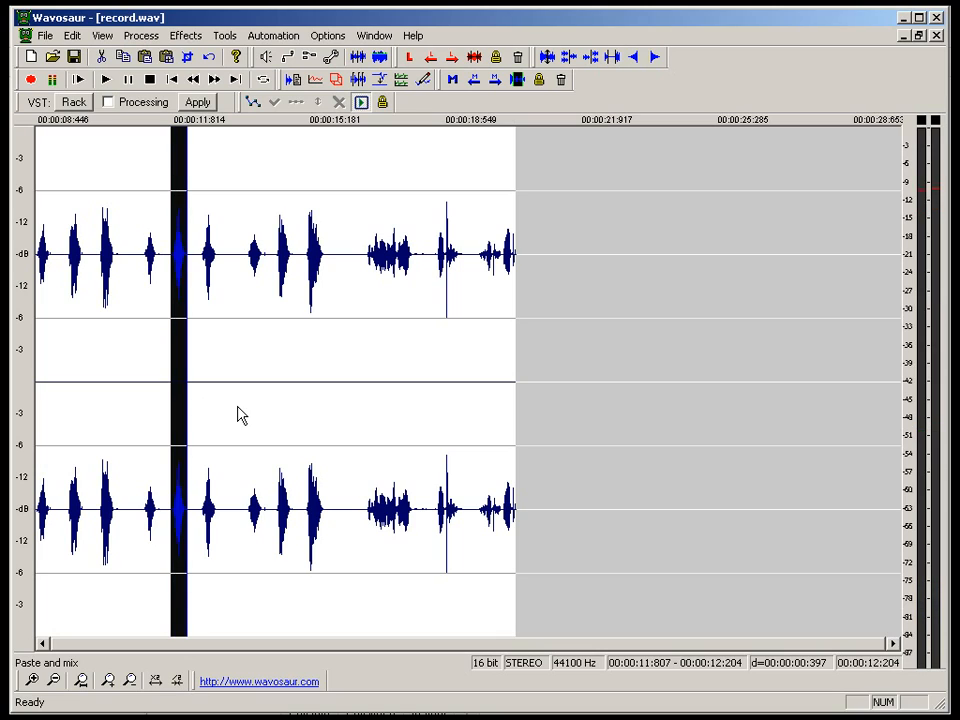
Copy the mixed burst from about 11.807 to 12.204 s and paste it into a new file.
{"action": "key", "text": "ctrl+c"}
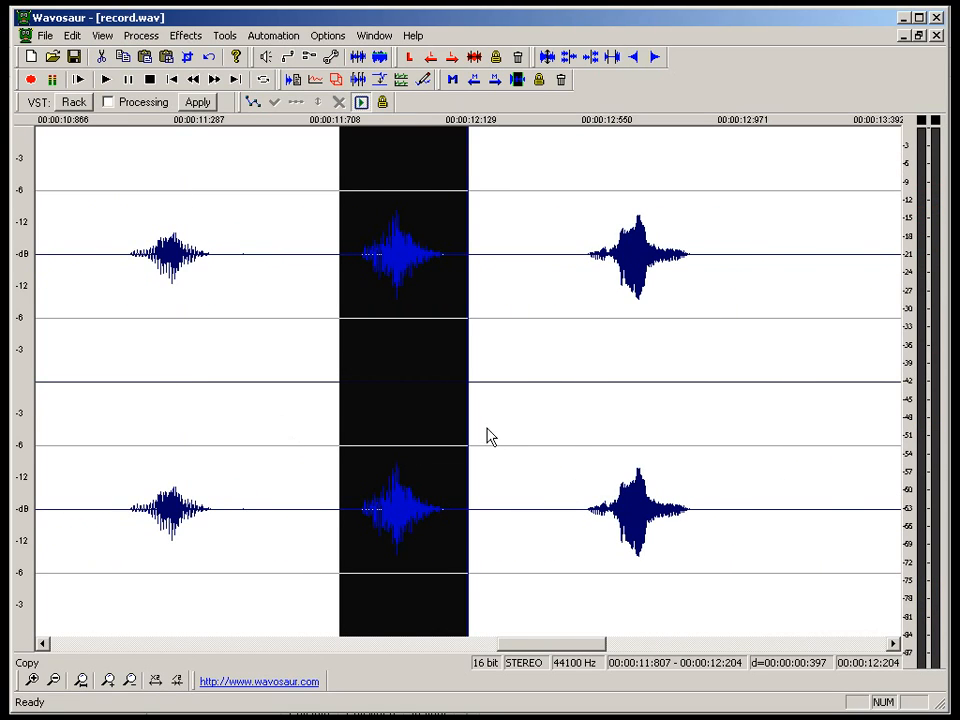
{"action": "key", "text": "ctrl+n"}
{"action": "key", "text": "Return"}
{"action": "key", "text": "ctrl+v"}
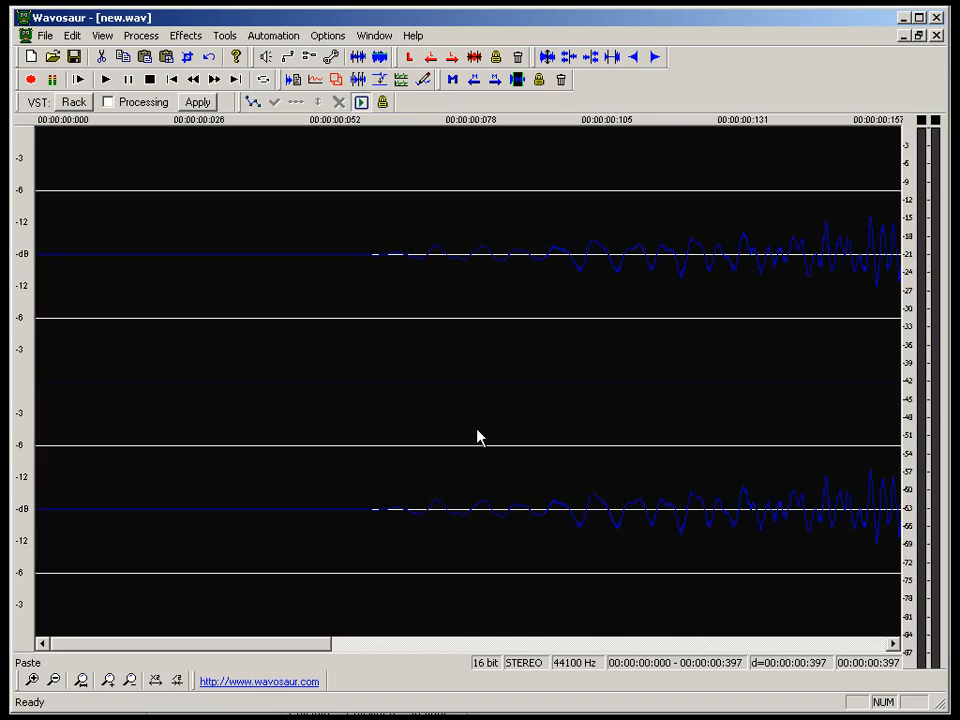
Delete about the first 0.064 s of the new clip and fade out its tail from about 0.250 to 0.429 s.
{"action": "left_click", "coordinate": [76, 368]}
{"action": "left_click_drag", "start_coordinate": [118, 371], "coordinate": [37, 371]}
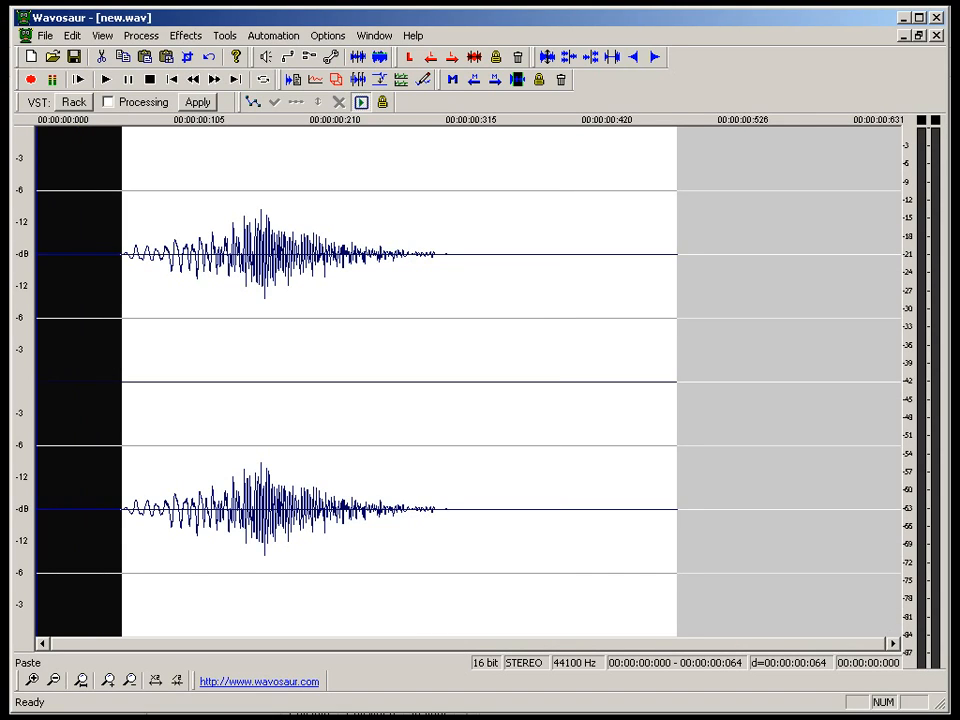
{"action": "key", "text": "Delete"}
{"action": "left_click_drag", "start_coordinate": [362, 383], "coordinate": [608, 270]}
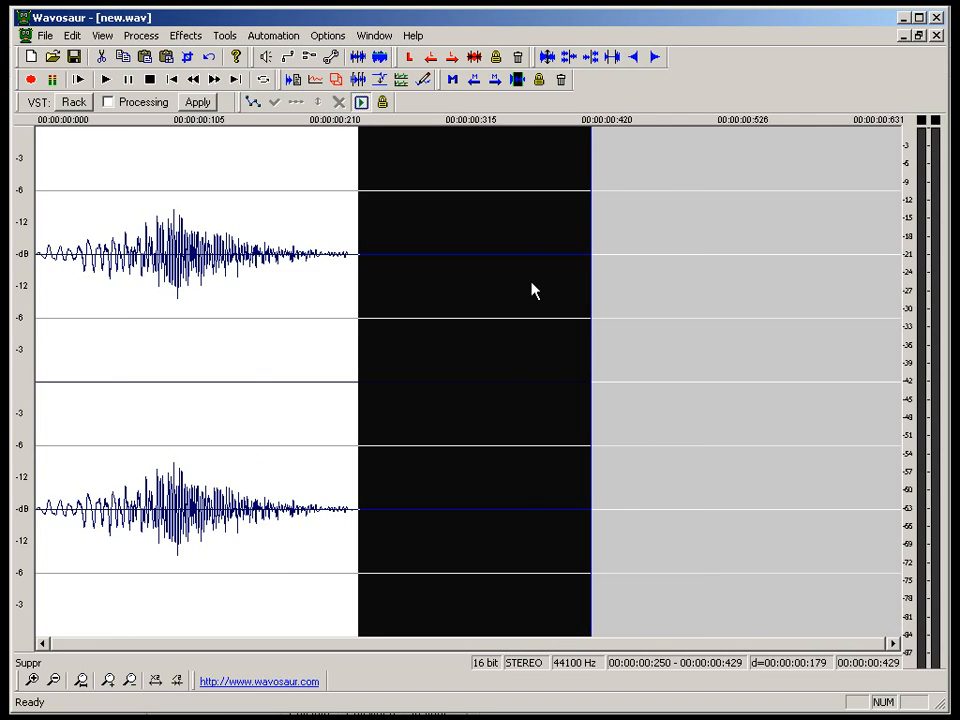
{"action": "left_click", "coordinate": [141, 35]}
{"action": "left_click", "coordinate": [158, 231]}
Play the whole clip, save it as 9-yo.wav in the zz-random folder, and close it.
{"action": "key", "text": "ctrl+a"}
{"action": "key", "text": "space"}
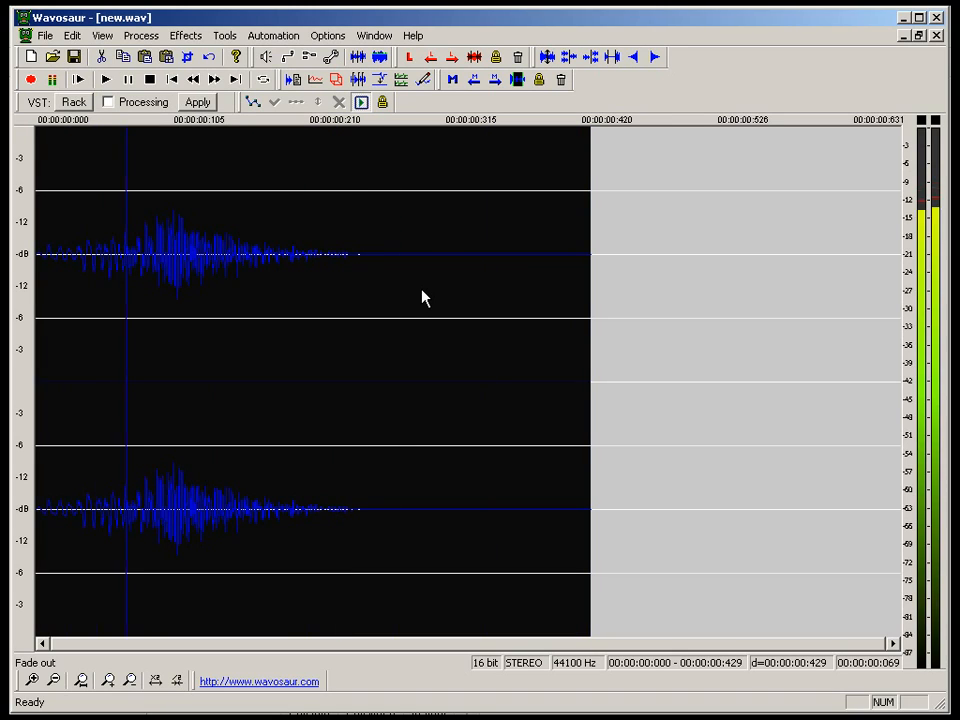
{"action": "key", "text": "ctrl+s"}
{"action": "type", "text": "9-yo.wav"}
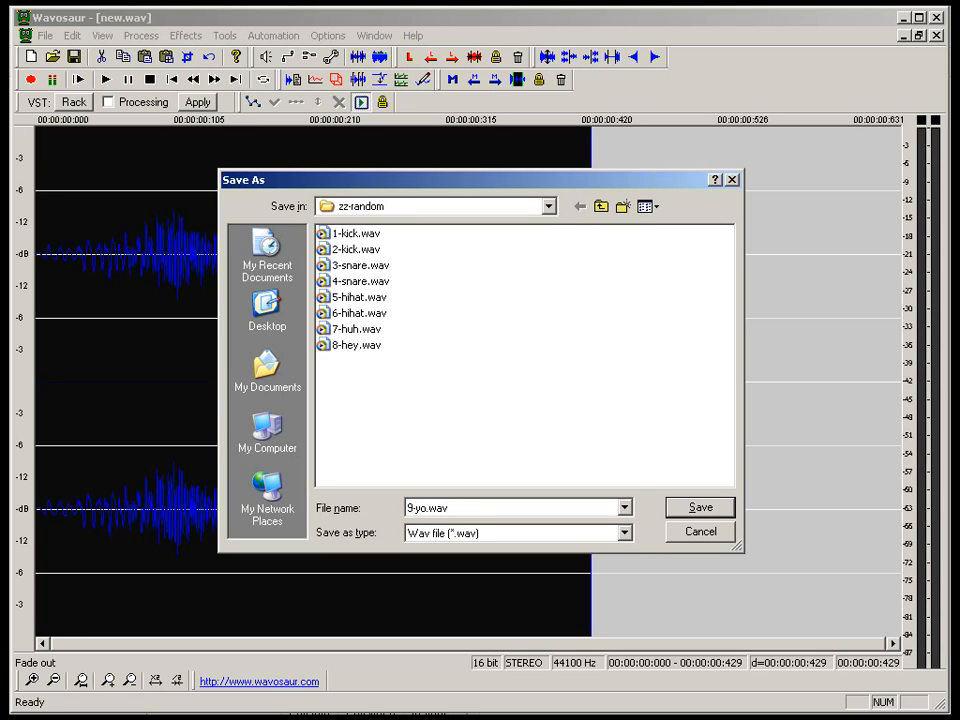
{"action": "key", "text": "Return"}
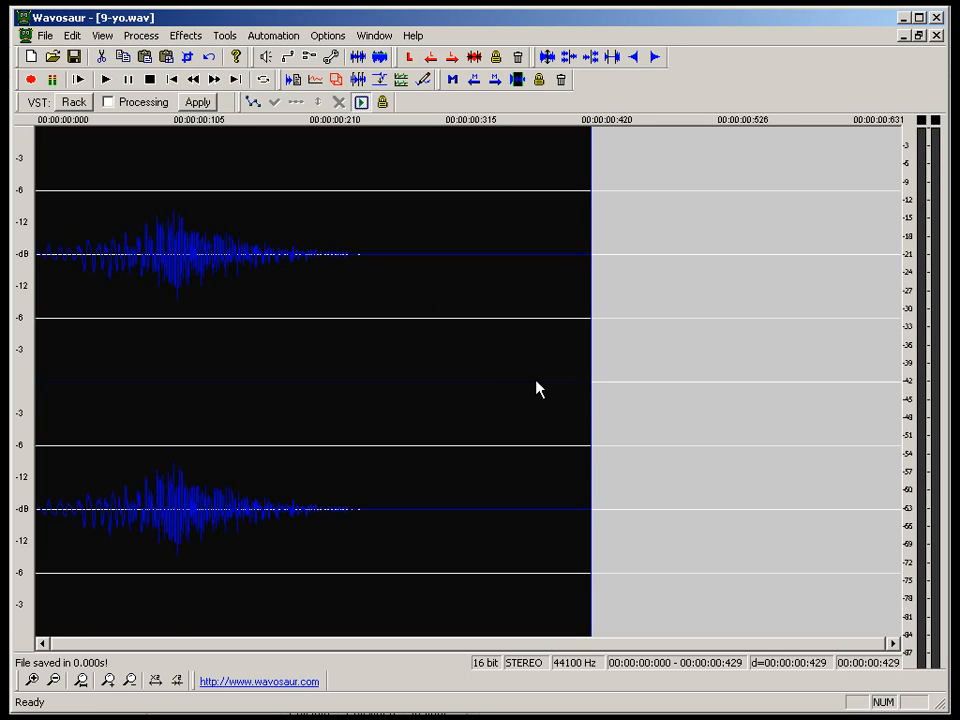
{"action": "left_click", "coordinate": [936, 35]}
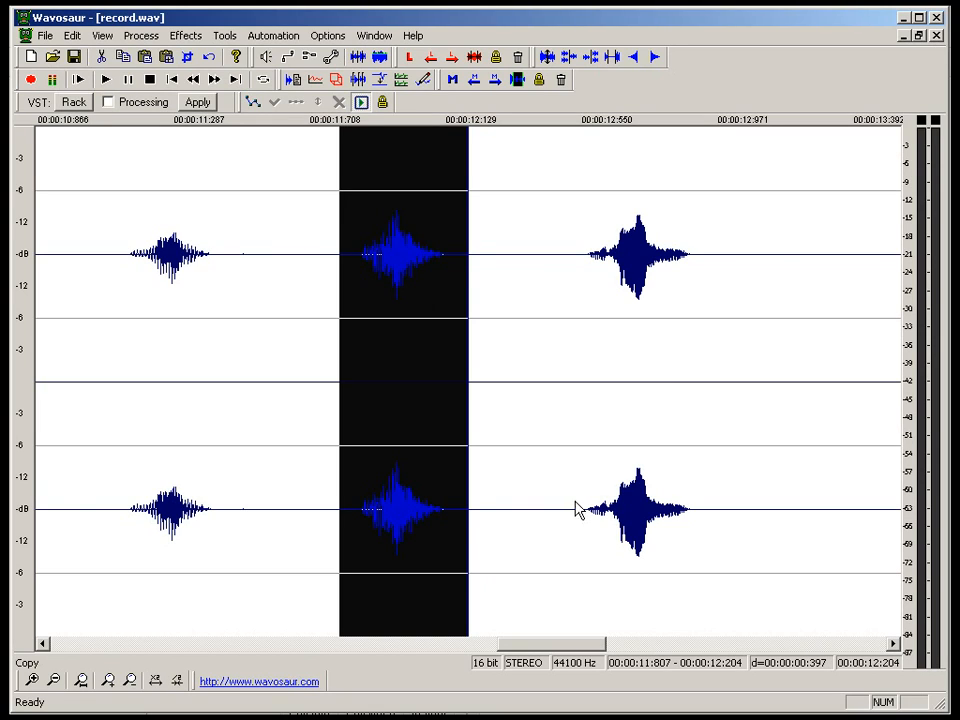
Play the record.wav burst from about 12.546 to 13.214 s and copy it into a new file.
{"action": "left_click_drag", "start_coordinate": [576, 510], "coordinate": [799, 476]}
{"action": "key", "text": "space"}
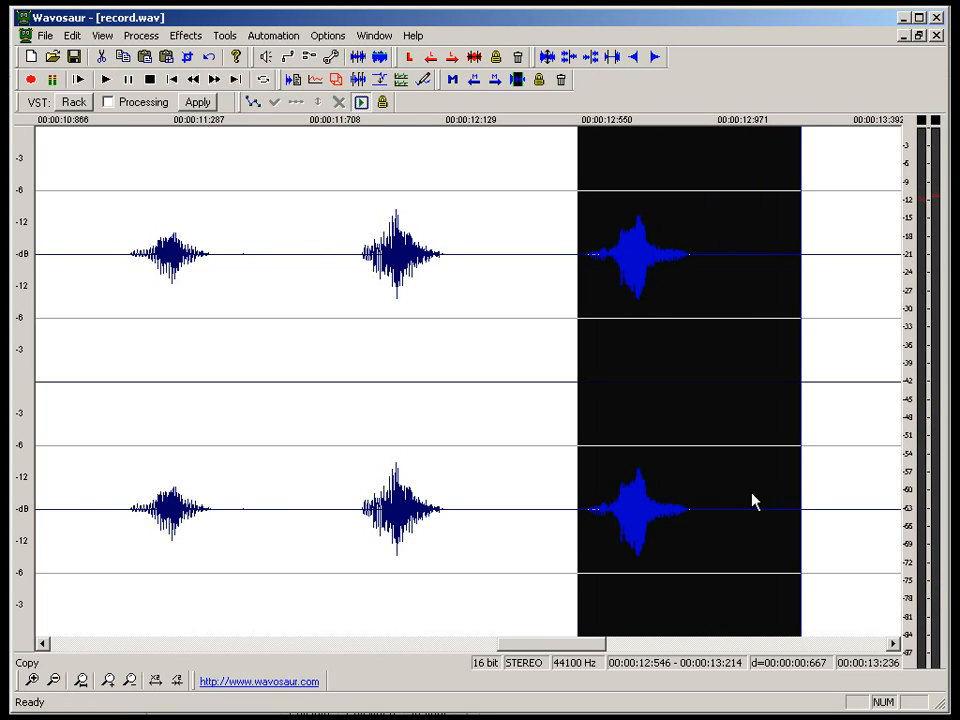
{"action": "key", "text": "ctrl+n"}
{"action": "key", "text": "Return"}
{"action": "key", "text": "ctrl+v"}
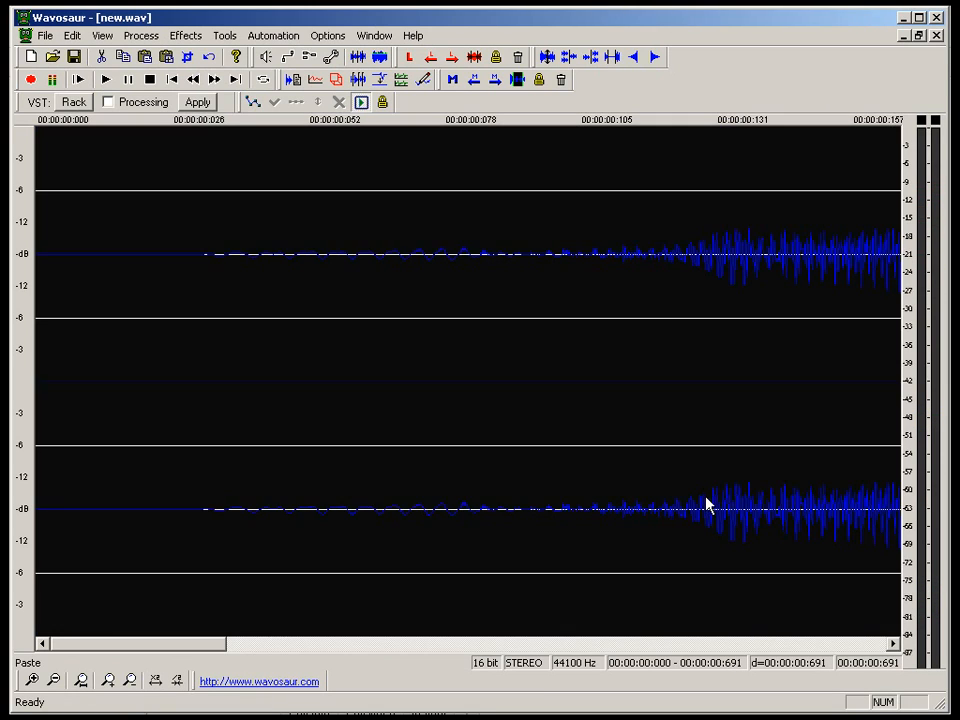
Delete the trailing silence from about 0.397 to 0.791 s and fade out the tail from about 0.285 to 0.397 s.
{"action": "left_click", "coordinate": [259, 393]}
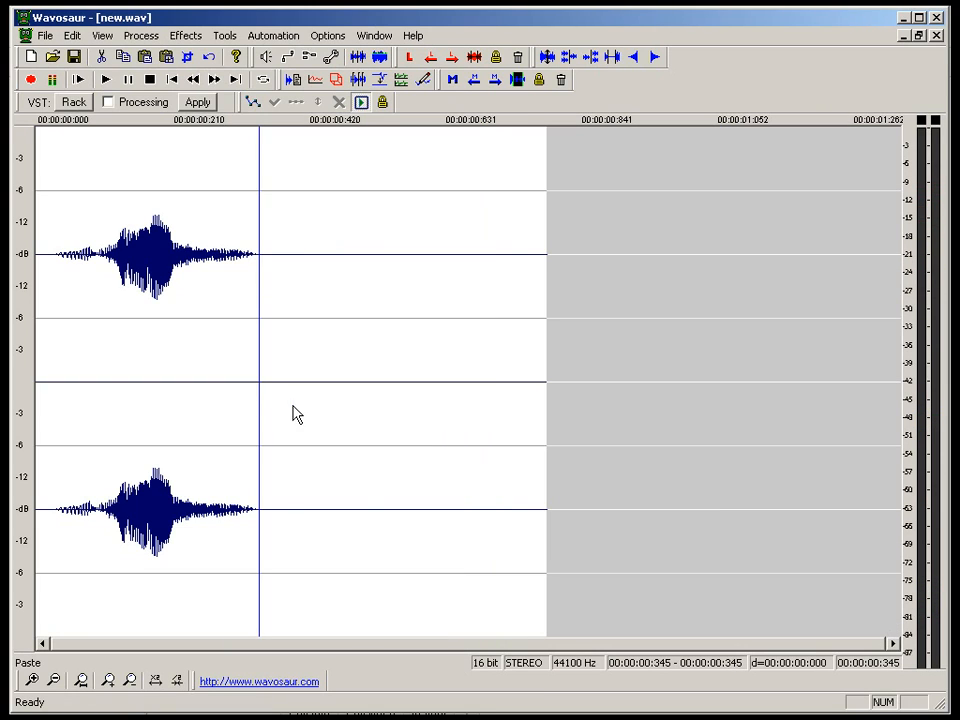
{"action": "left_click_drag", "start_coordinate": [294, 413], "coordinate": [658, 409]}
{"action": "key", "text": "space"}
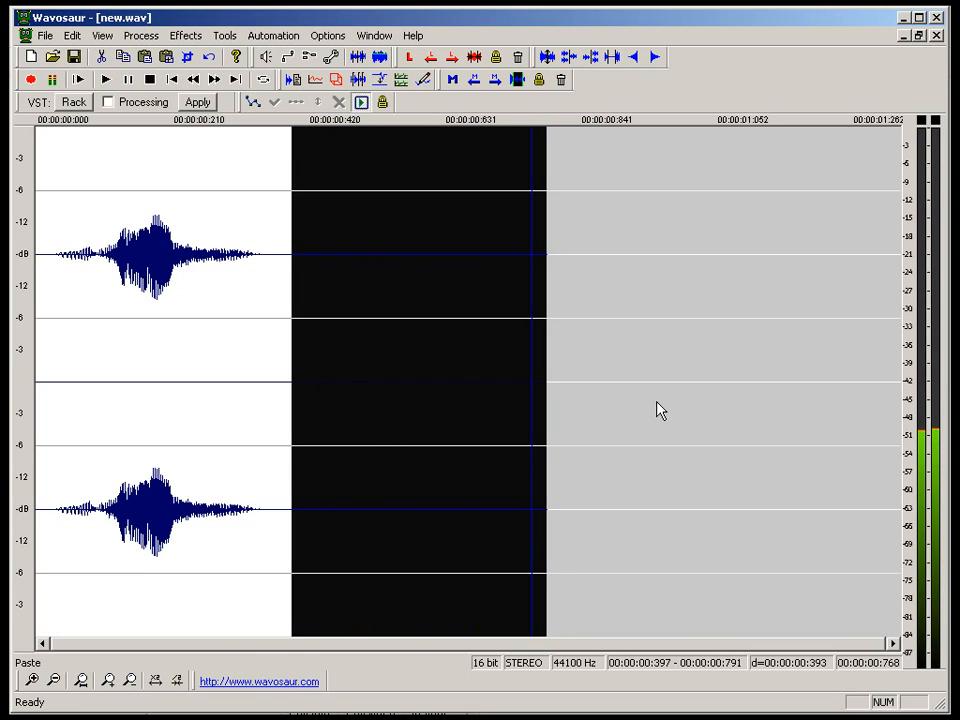
{"action": "key", "text": "Delete"}
{"action": "left_click", "coordinate": [406, 367], "text": "shift"}
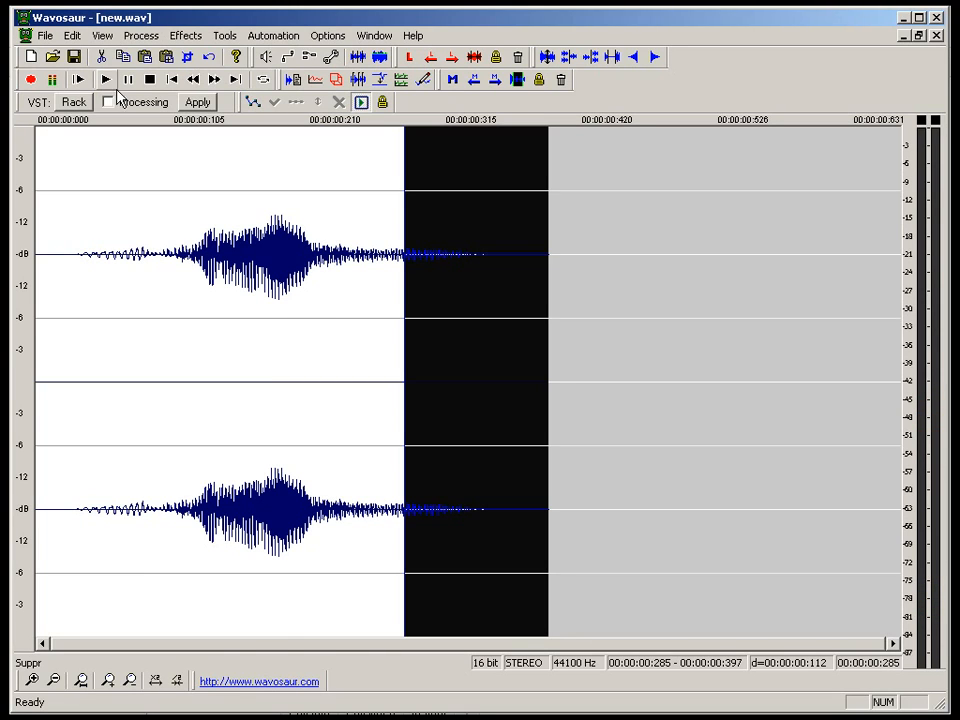
{"action": "left_click", "coordinate": [141, 35]}
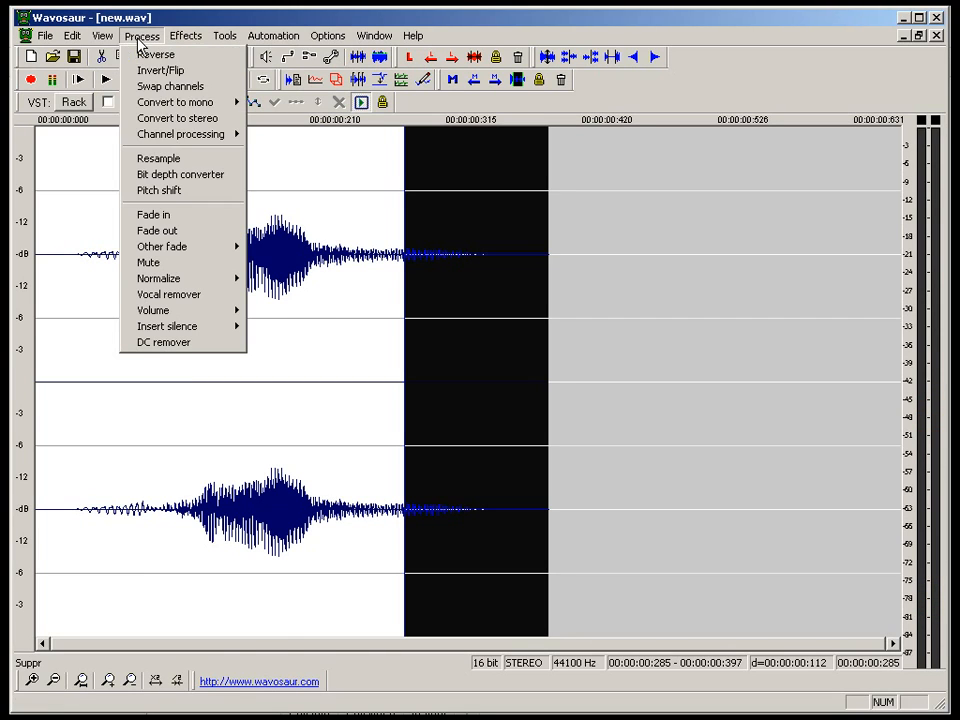
{"action": "left_click", "coordinate": [189, 231]}
Try deleting about the first 0.100 s of the clip and undo the deletion.
{"action": "left_click_drag", "start_coordinate": [167, 300], "coordinate": [32, 300]}
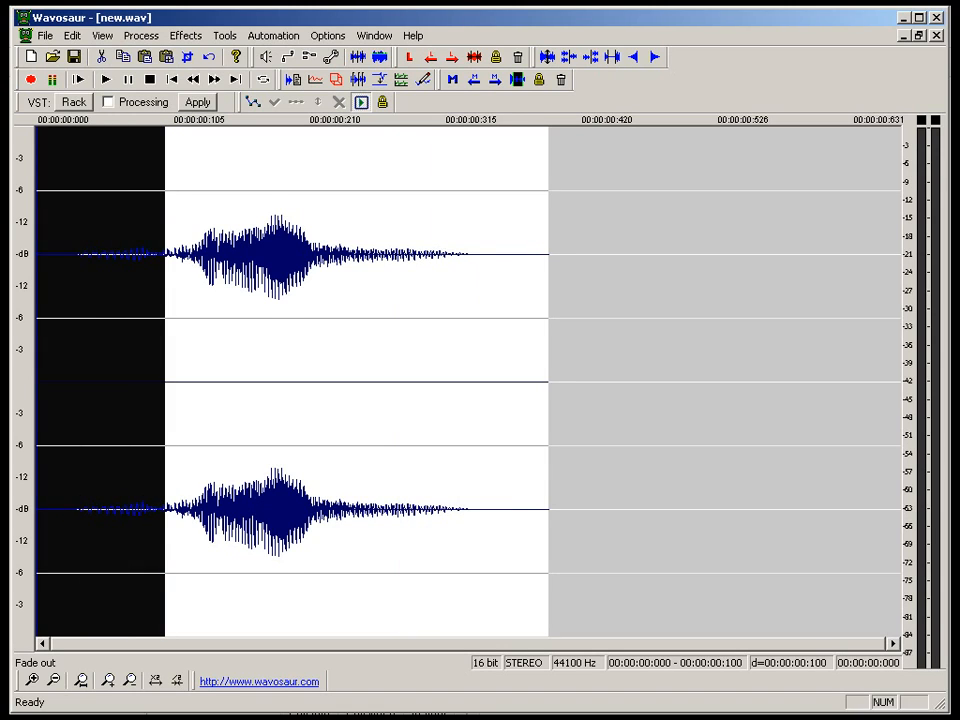
{"action": "key", "text": "Delete"}
{"action": "key", "text": "ctrl+z"}
Delete about the first 0.071 s of the clip and play the result.
{"action": "left_click", "coordinate": [134, 317]}
{"action": "left_click_drag", "start_coordinate": [127, 317], "coordinate": [36, 317]}
{"action": "key", "text": "Delete"}
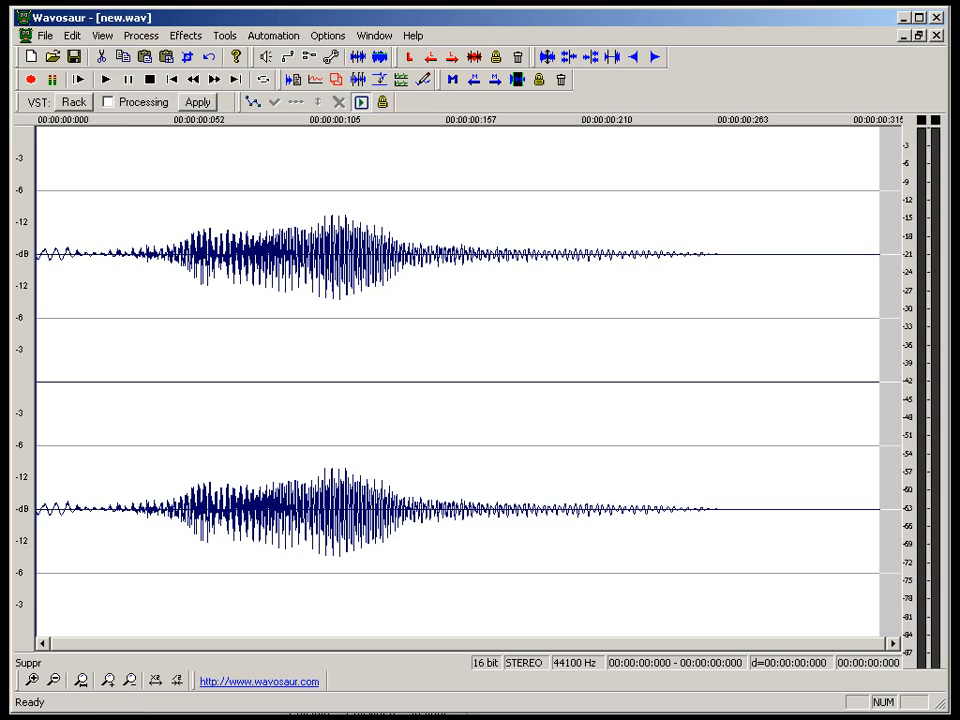
{"action": "key", "text": "alt+space"}
{"action": "key", "text": "Escape"}
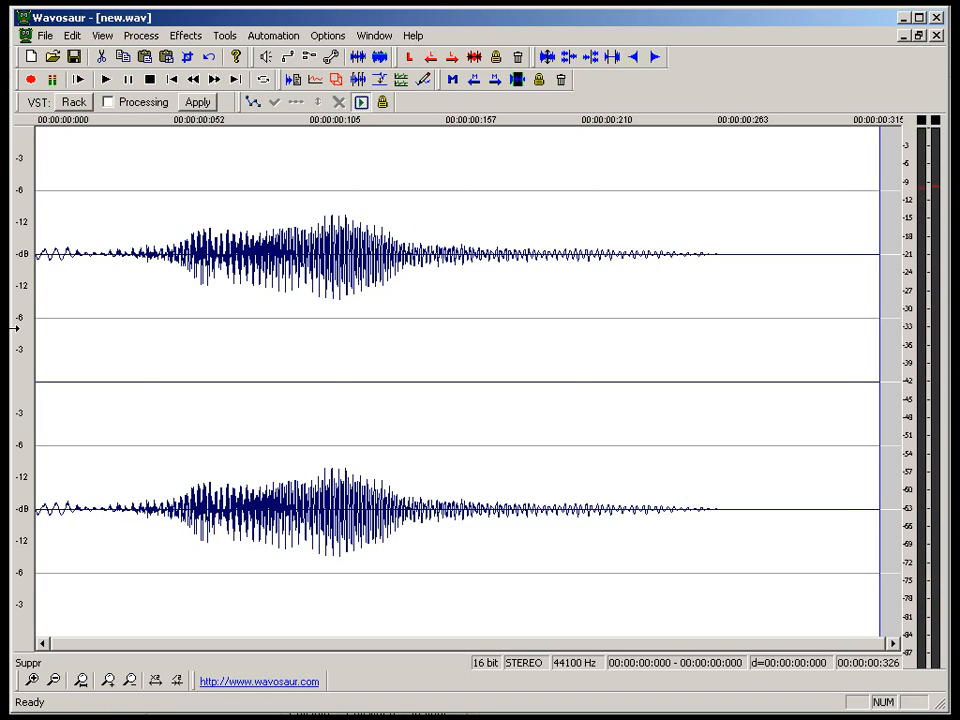
Fade in about the first 0.044 s of the clip and play the result.
{"action": "left_click_drag", "start_coordinate": [151, 319], "coordinate": [36, 319]}
{"action": "left_click", "coordinate": [141, 35]}
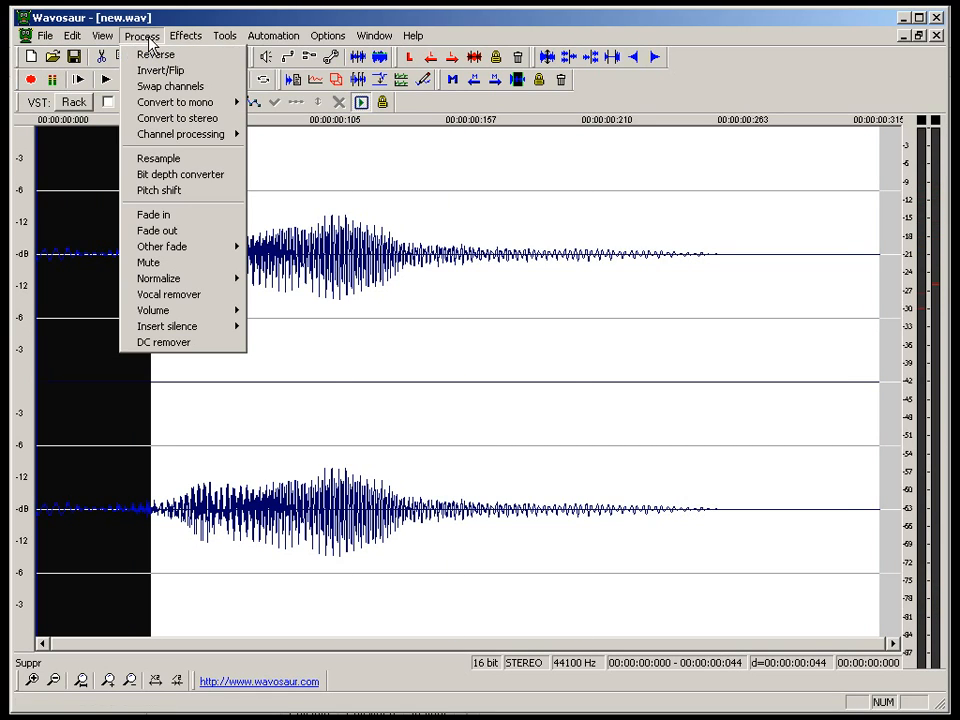
{"action": "left_click", "coordinate": [222, 228]}
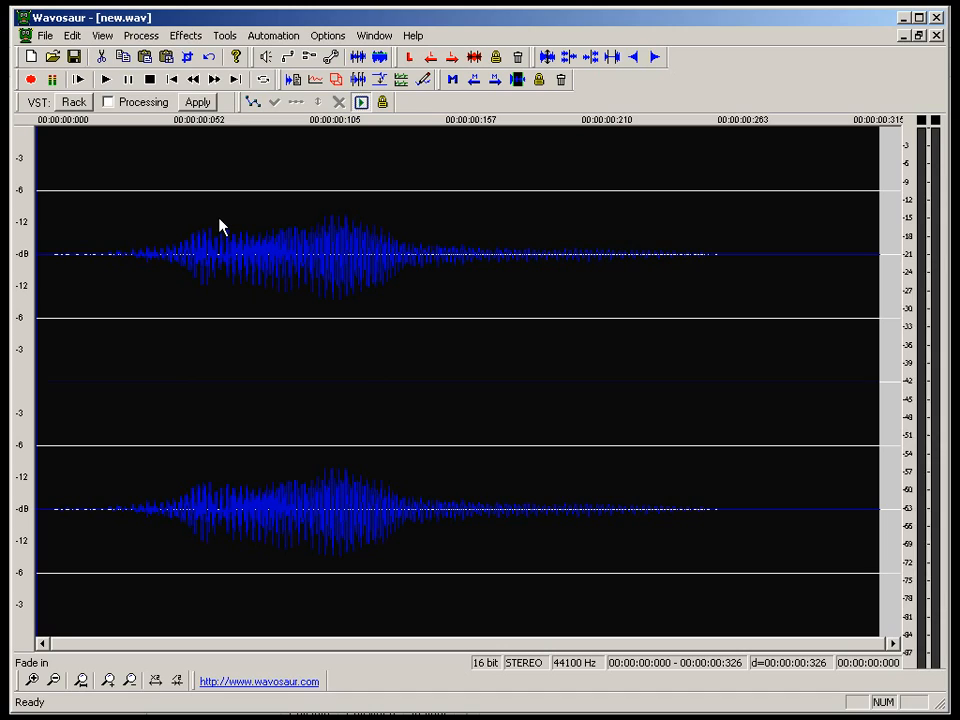
{"action": "key", "text": "space"}
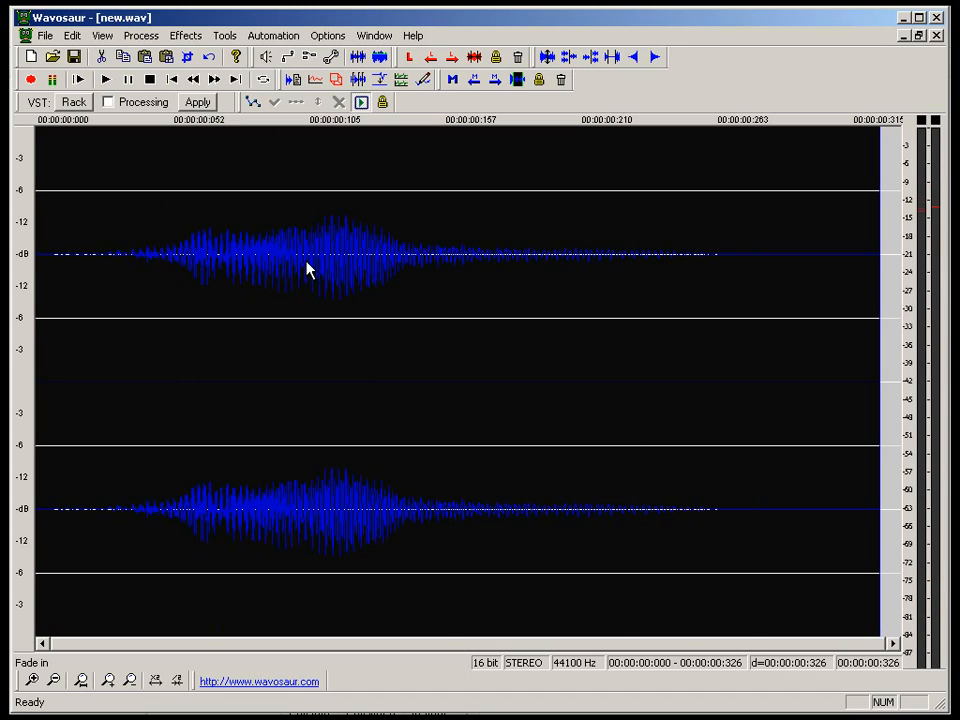
Save the clip as 91-yo.wav in the zz-random folder.
{"action": "key", "text": "ctrl+s"}
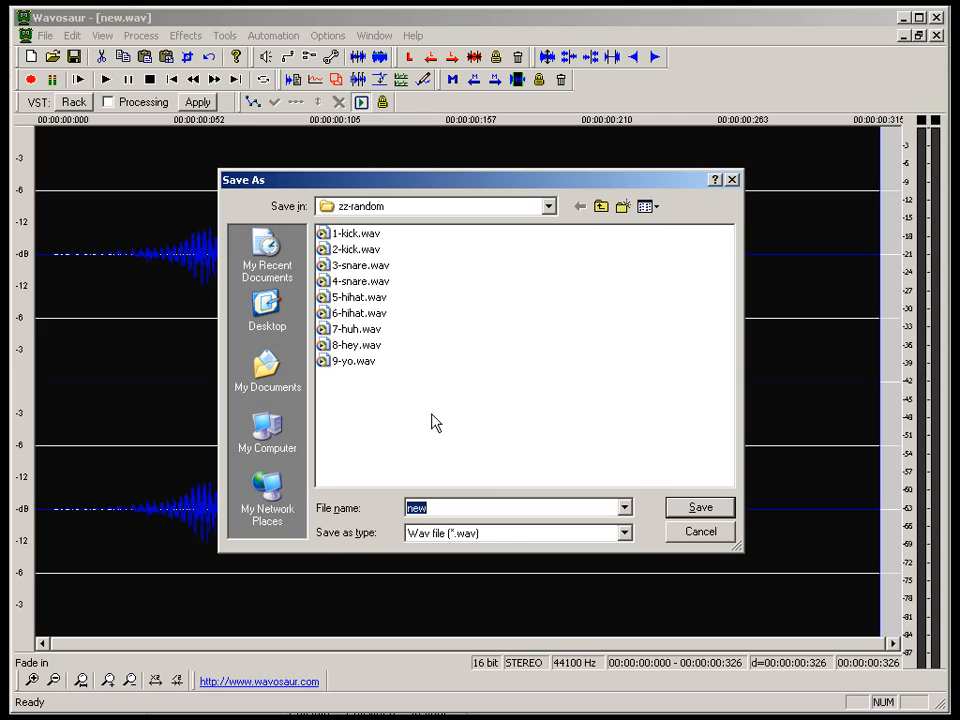
{"action": "type", "text": "91-yo.wav"}
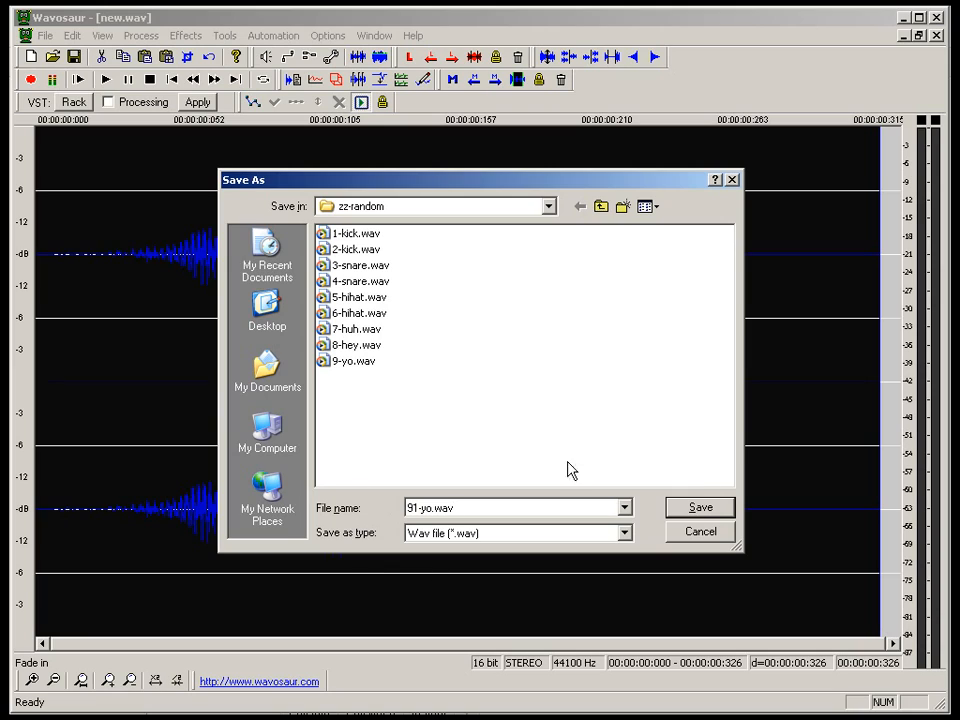
{"action": "left_click", "coordinate": [701, 510]}
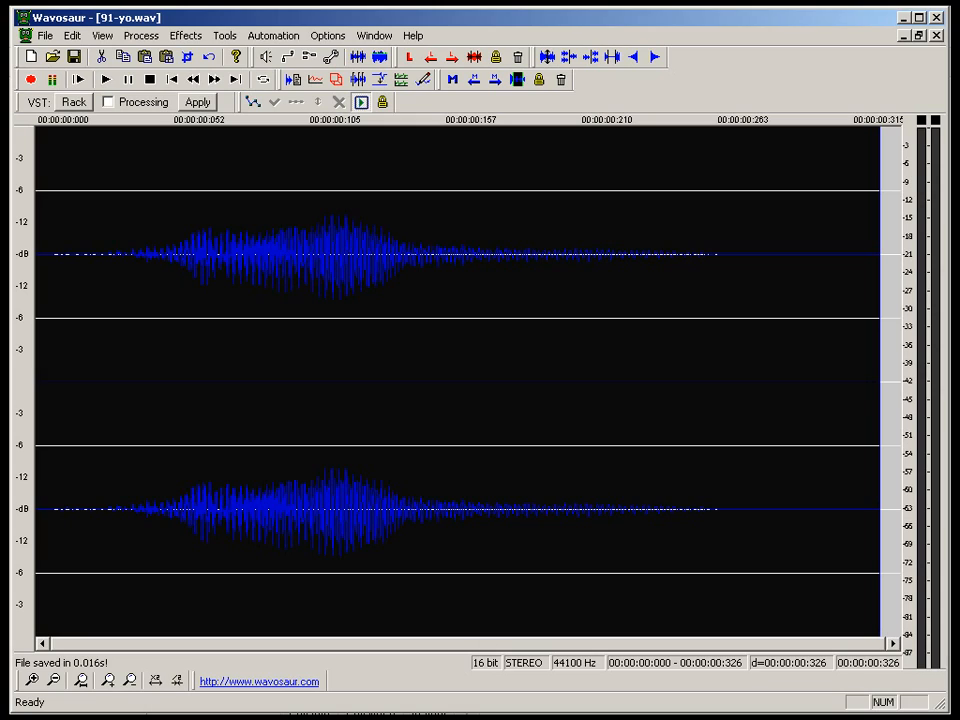
Switch to the DubTurbo2 program folder in Windows Explorer and run ParseDRUMS.exe from its Samples subfolder.
{"action": "key", "text": "alt+Tab"}
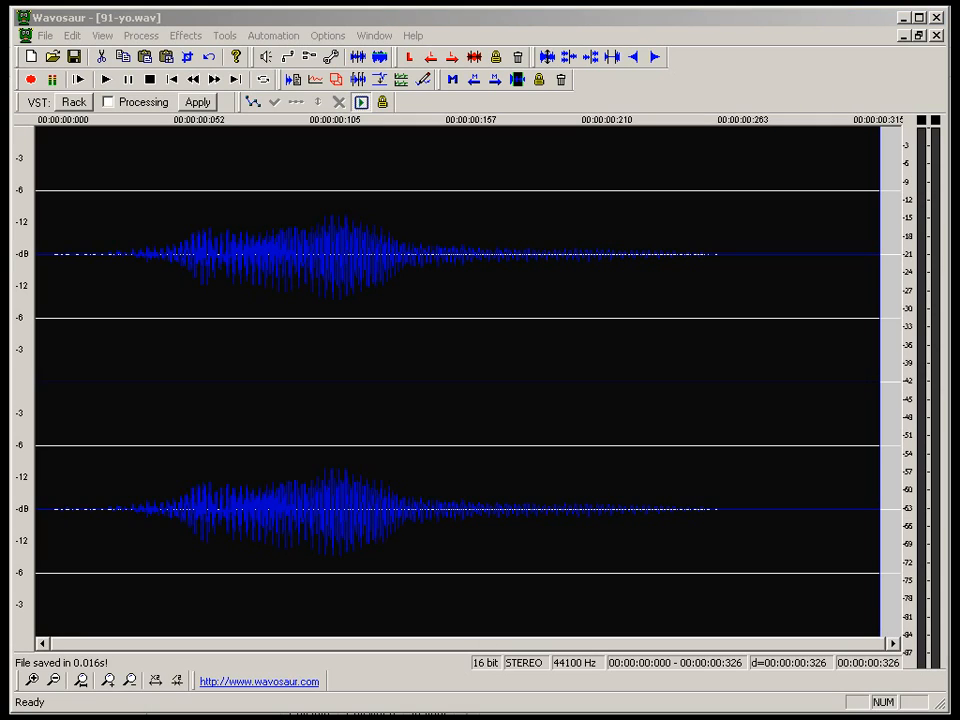
{"action": "key", "text": "alt+Tab"}
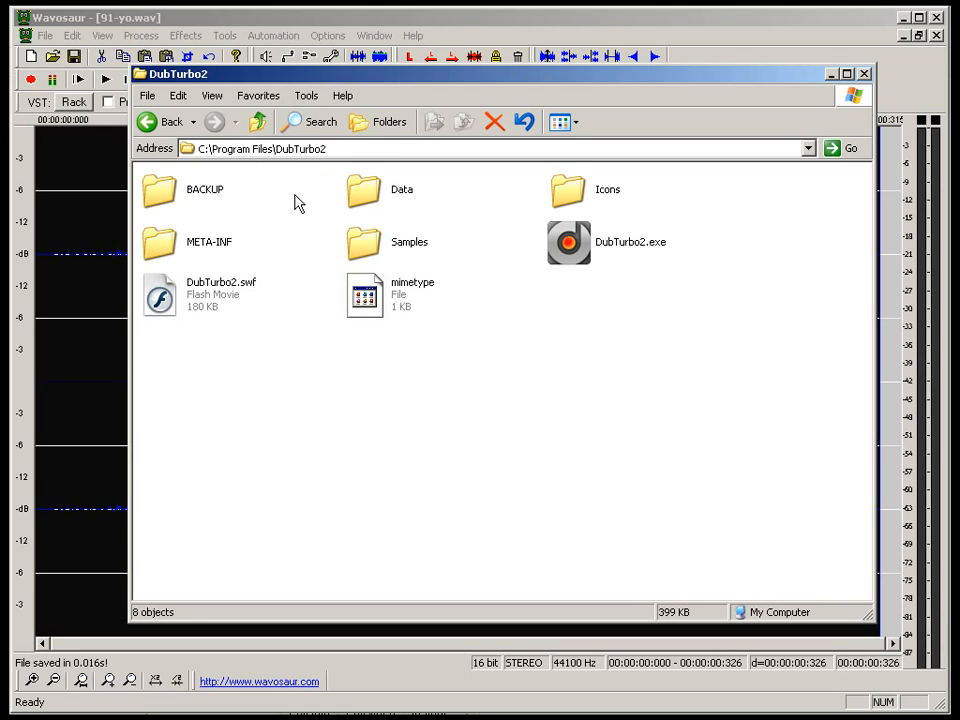
{"action": "double_click", "coordinate": [370, 250]}
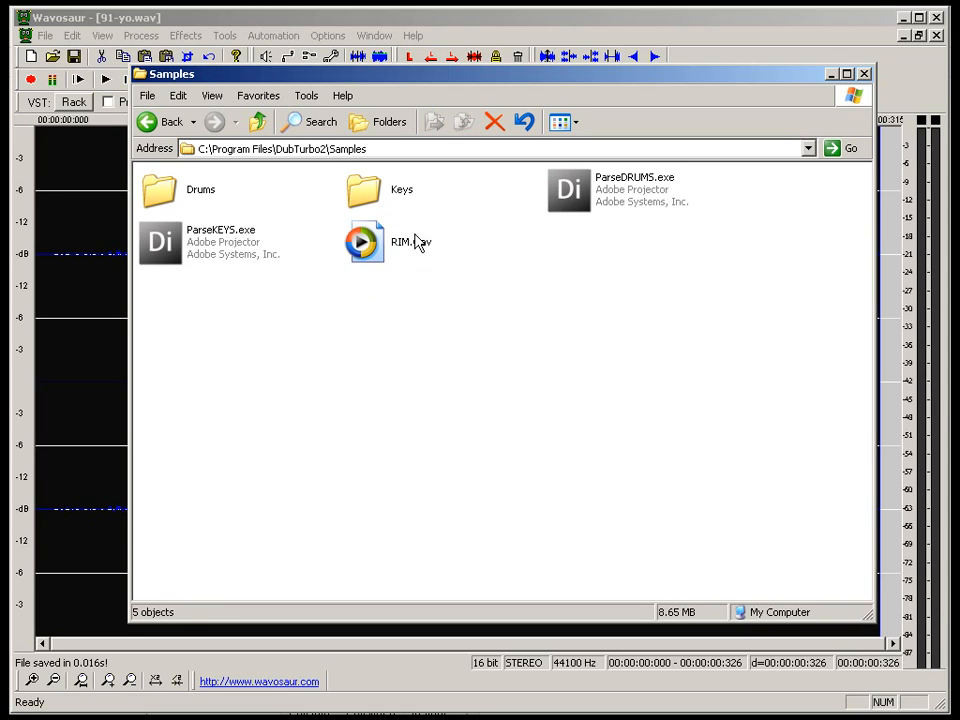
{"action": "left_click", "coordinate": [572, 203]}
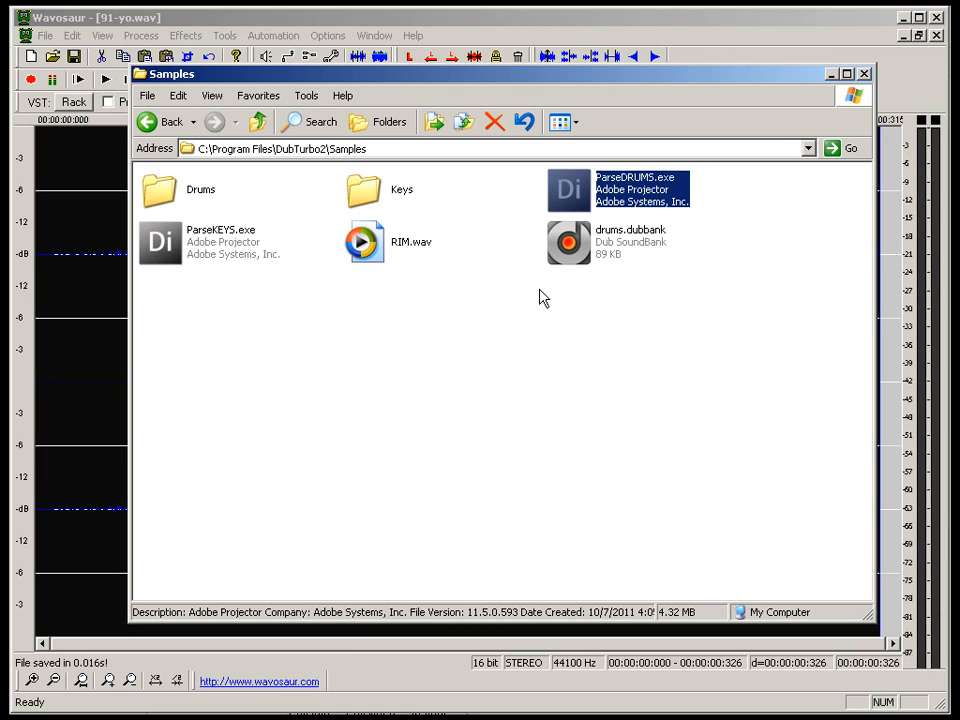
Move drums.dubbank from the Samples folder into the DubTurbo2 Data folder, replacing the existing file.
{"action": "left_click", "coordinate": [579, 246]}
{"action": "right_click", "coordinate": [578, 252]}
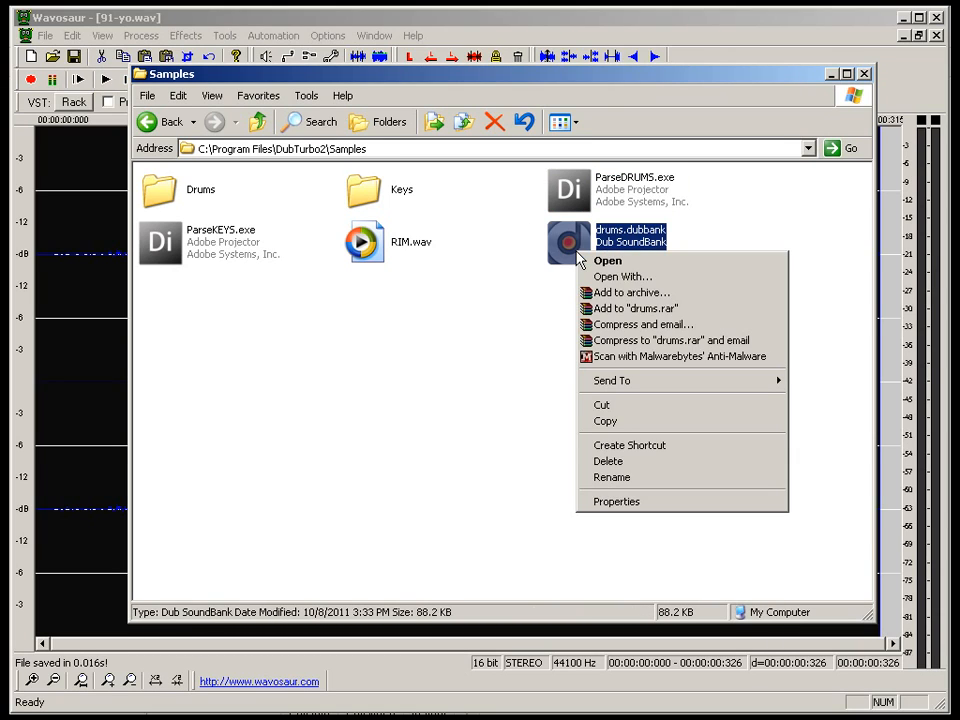
{"action": "left_click", "coordinate": [624, 407]}
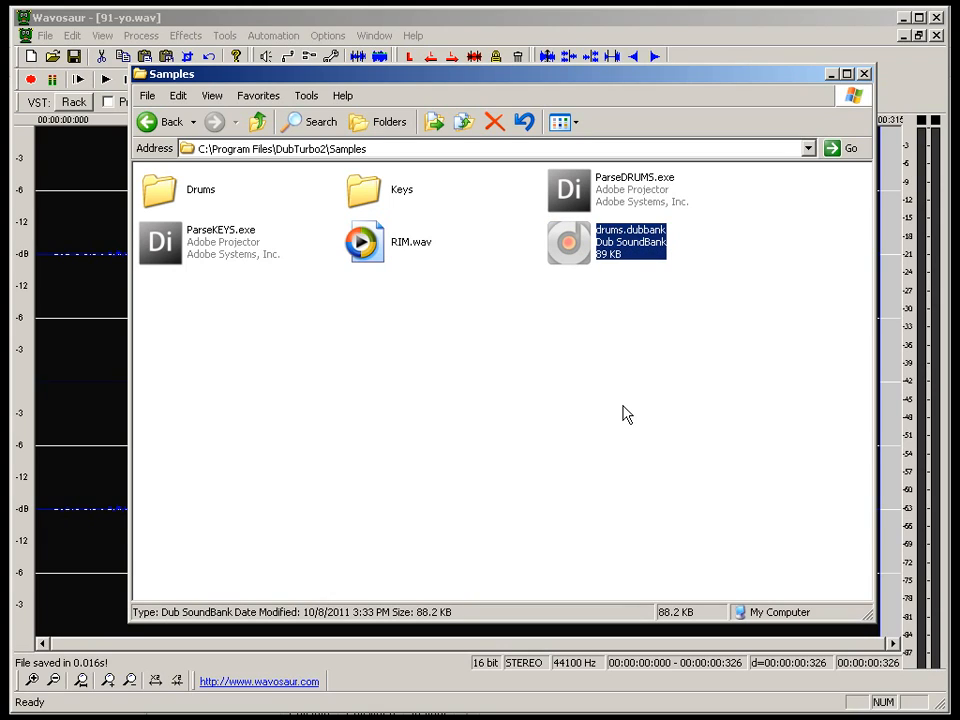
{"action": "left_click", "coordinate": [260, 122]}
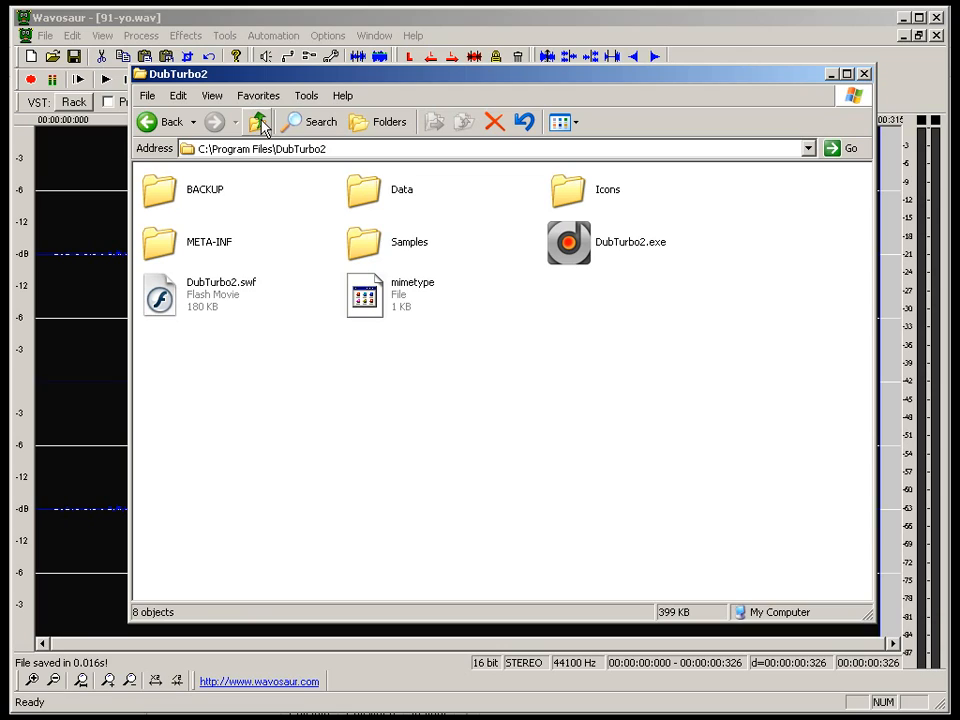
{"action": "double_click", "coordinate": [371, 190]}
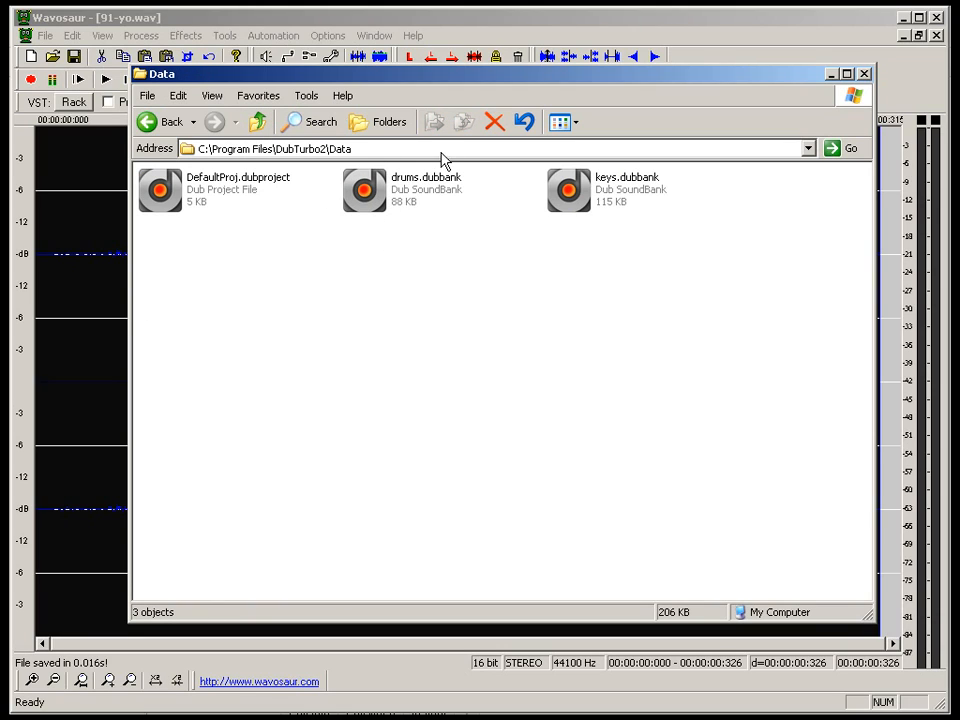
{"action": "right_click", "coordinate": [365, 269]}
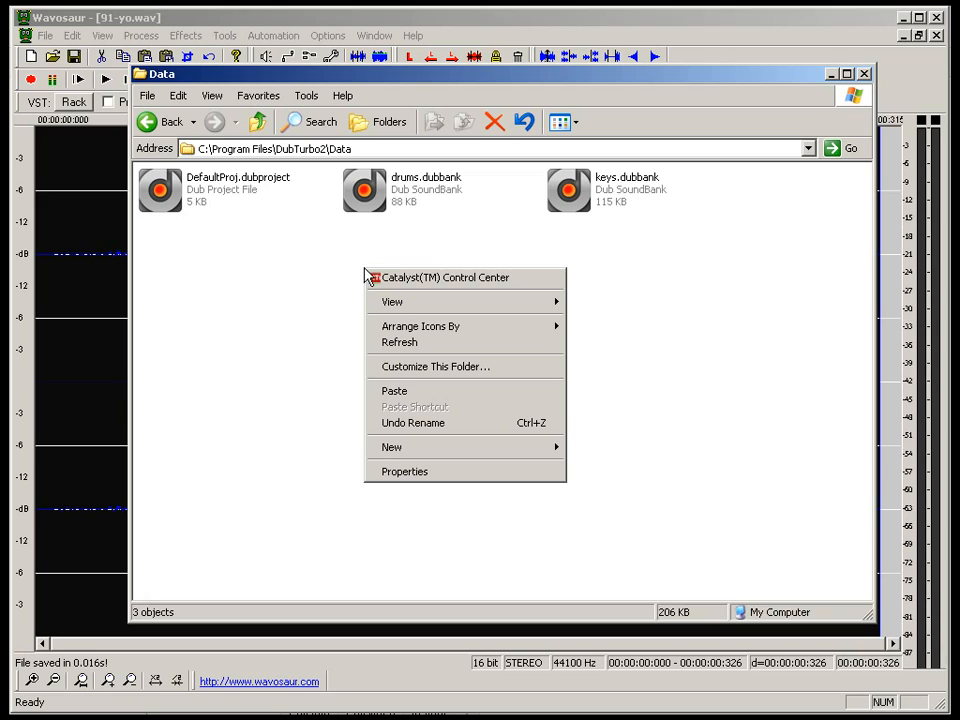
{"action": "left_click", "coordinate": [443, 392]}
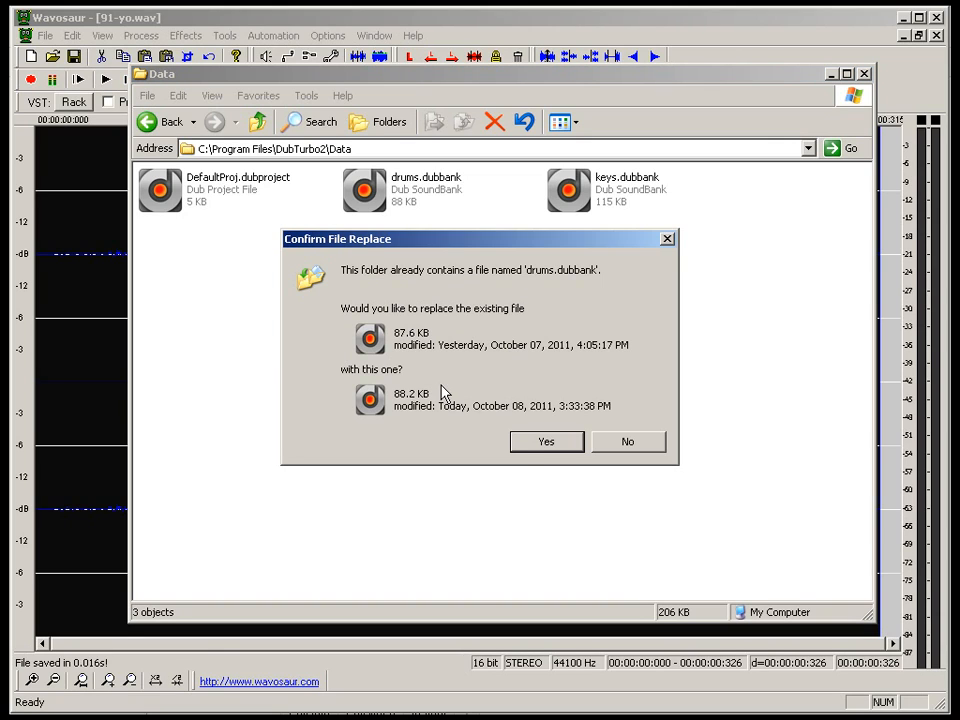
{"action": "left_click", "coordinate": [547, 441]}
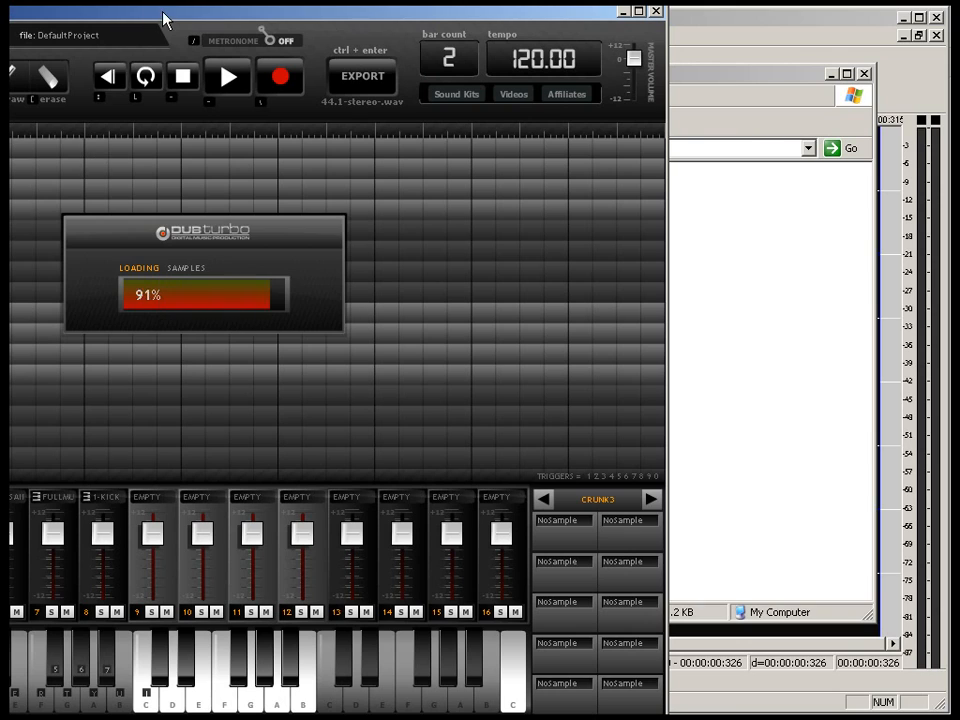
Switch to DubTurbo, bring its whole window into view and draw a CRUNK1 block across the length of track 1.
{"action": "mouse_move", "coordinate": [165, 14]}
{"action": "left_mouse_down"}
{"action": "mouse_move", "coordinate": [416, 28]}
{"action": "mouse_move", "coordinate": [447, 10]}
{"action": "left_mouse_up"}
{"action": "left_click", "coordinate": [291, 147]}
{"action": "left_click", "coordinate": [757, 143]}
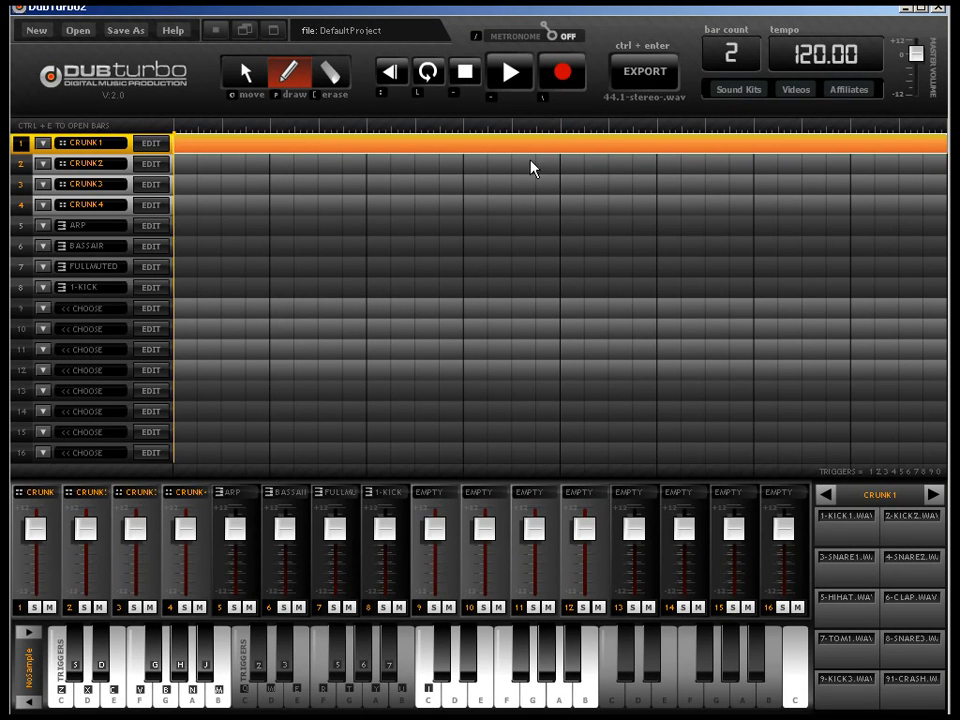
Open track 1 in the drum editor, load the ZZ-RANDOM kit and audition its first kick.
{"action": "left_click", "coordinate": [152, 145]}
{"action": "left_click", "coordinate": [135, 155]}
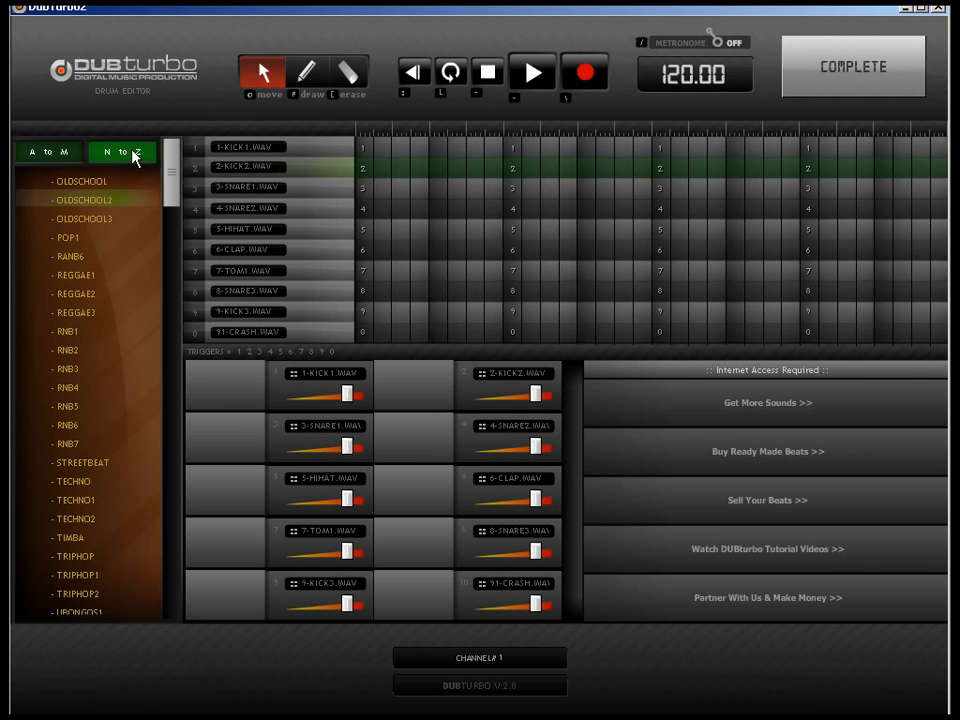
{"action": "left_click_drag", "start_coordinate": [178, 165], "coordinate": [172, 638]}
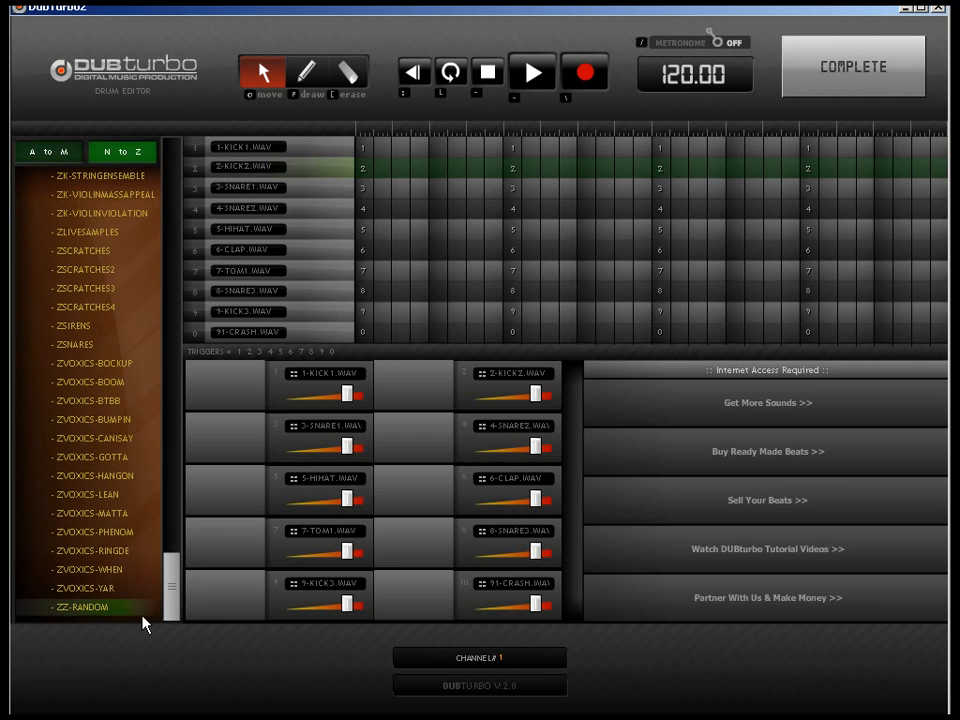
{"action": "left_click", "coordinate": [88, 609]}
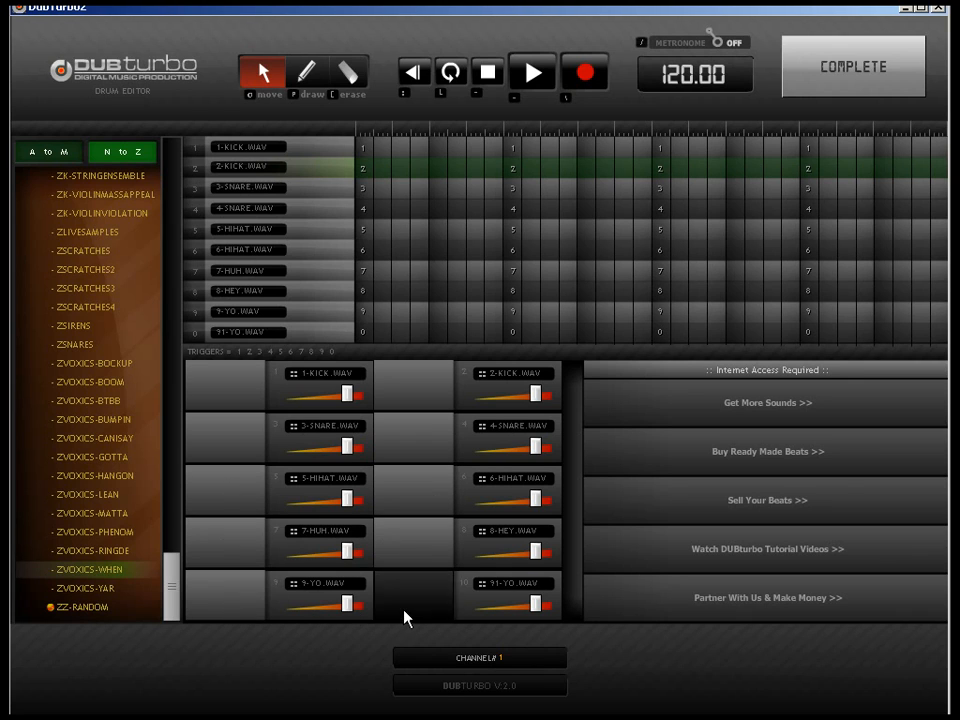
{"action": "key", "text": "1"}
Draw 1-KICK hits on steps 1, 8, 9 and 10 and 3-SNARE hits on steps 5 and 13.
{"action": "left_click", "coordinate": [314, 74]}
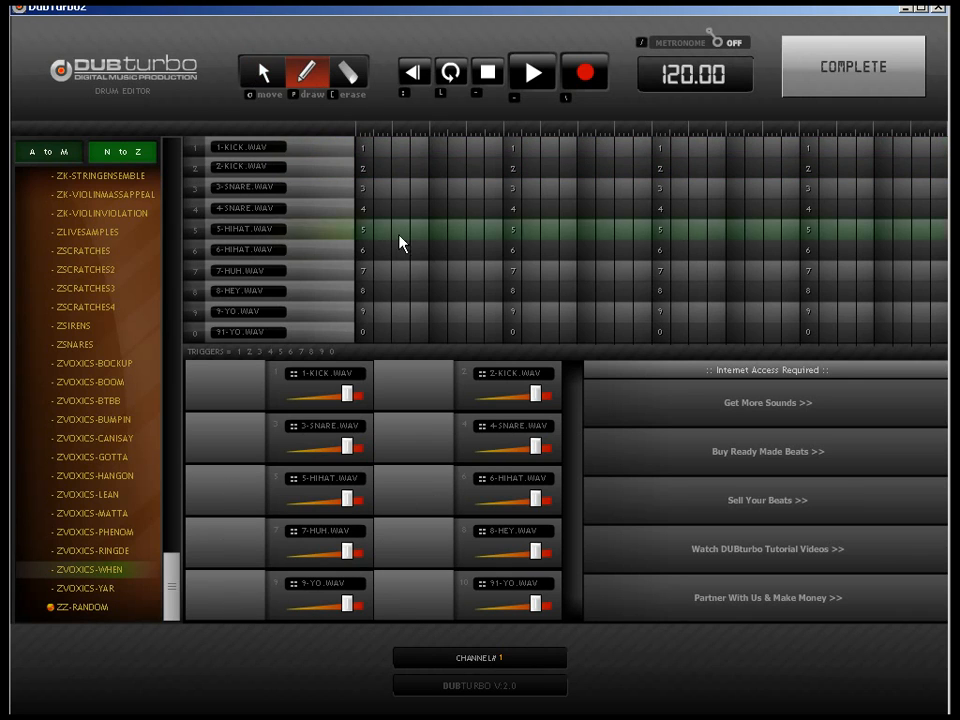
{"action": "left_click", "coordinate": [364, 147]}
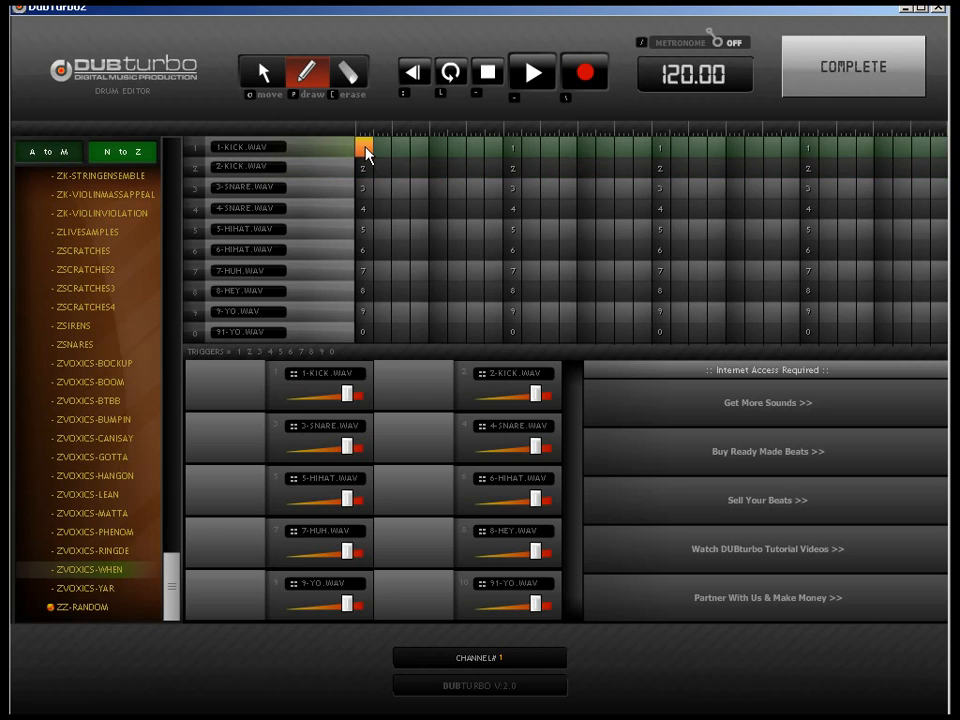
{"action": "left_click", "coordinate": [437, 188]}
{"action": "left_click", "coordinate": [512, 147]}
{"action": "left_click", "coordinate": [530, 147]}
{"action": "left_click", "coordinate": [586, 188]}
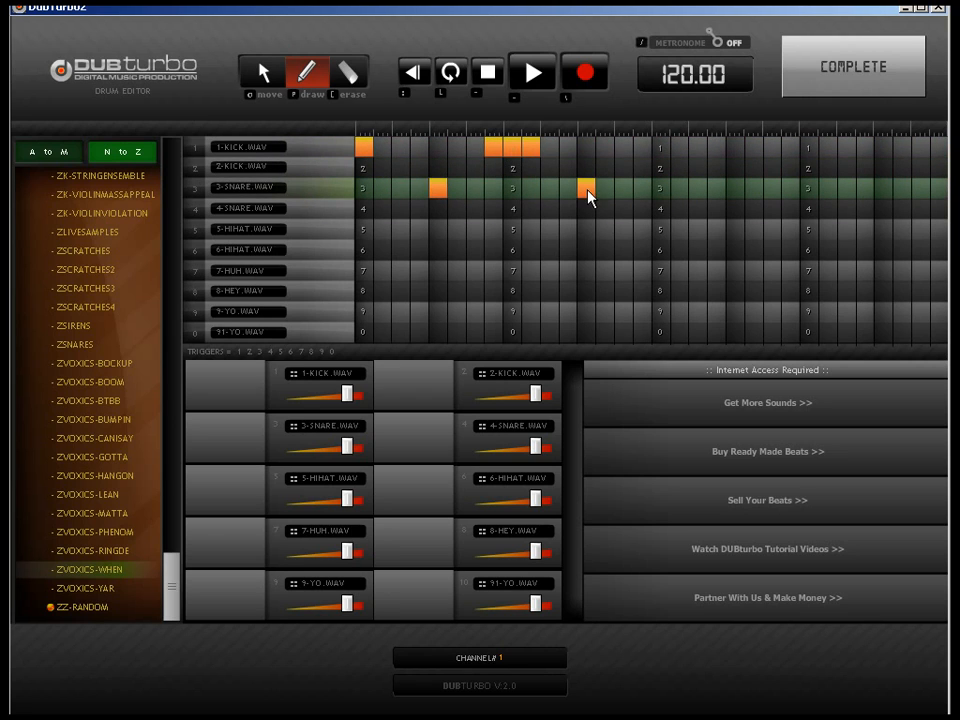
Set the tempo to 98 and move the 1-KICK hit from step 10 to step 11.
{"action": "double_click", "coordinate": [679, 86]}
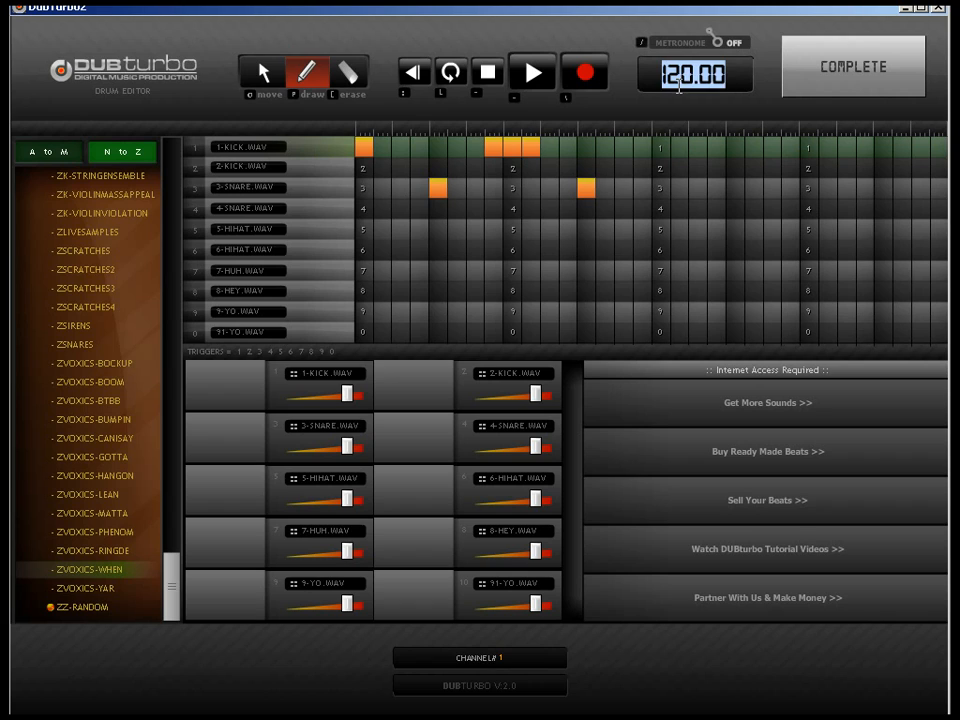
{"action": "type", "text": "98"}
{"action": "key", "text": "Return"}
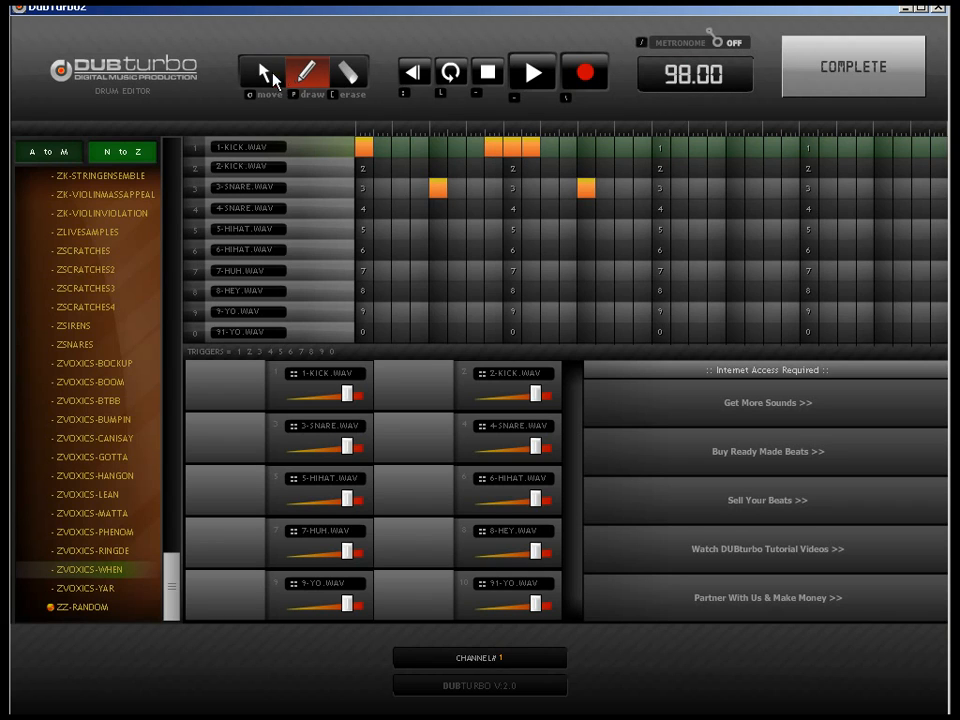
{"action": "left_click", "coordinate": [263, 75]}
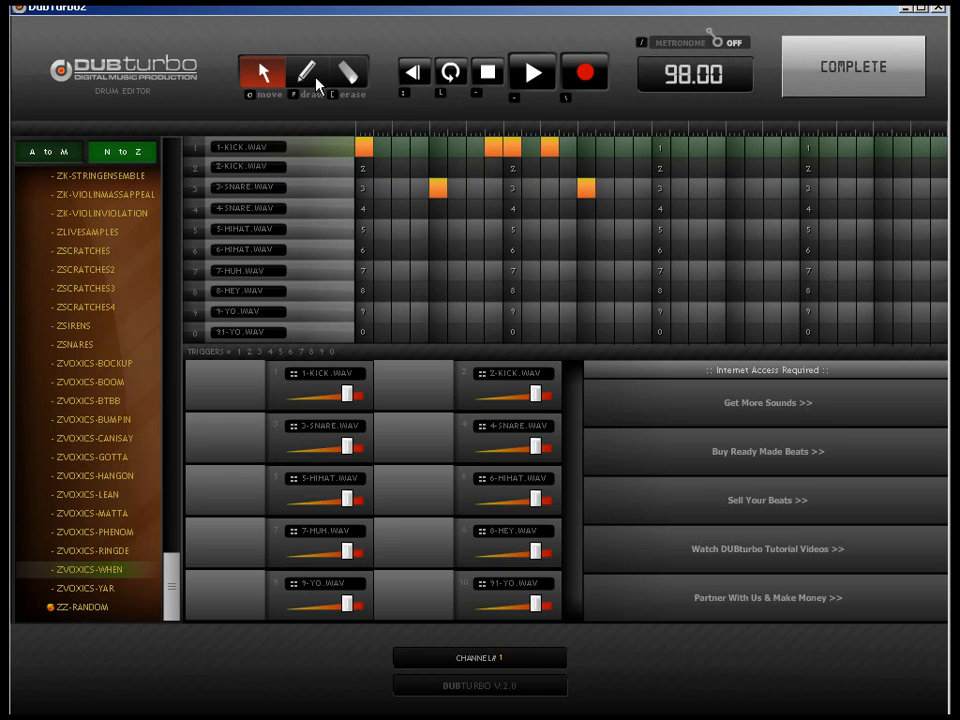
Draw 2-KICK hits on steps 15, 20, 23 and 27, 1-KICK hits on 17, 24 and 25, and 3-SNARE hits on 21 and 29.
{"action": "left_click", "coordinate": [316, 83]}
{"action": "left_click", "coordinate": [623, 167]}
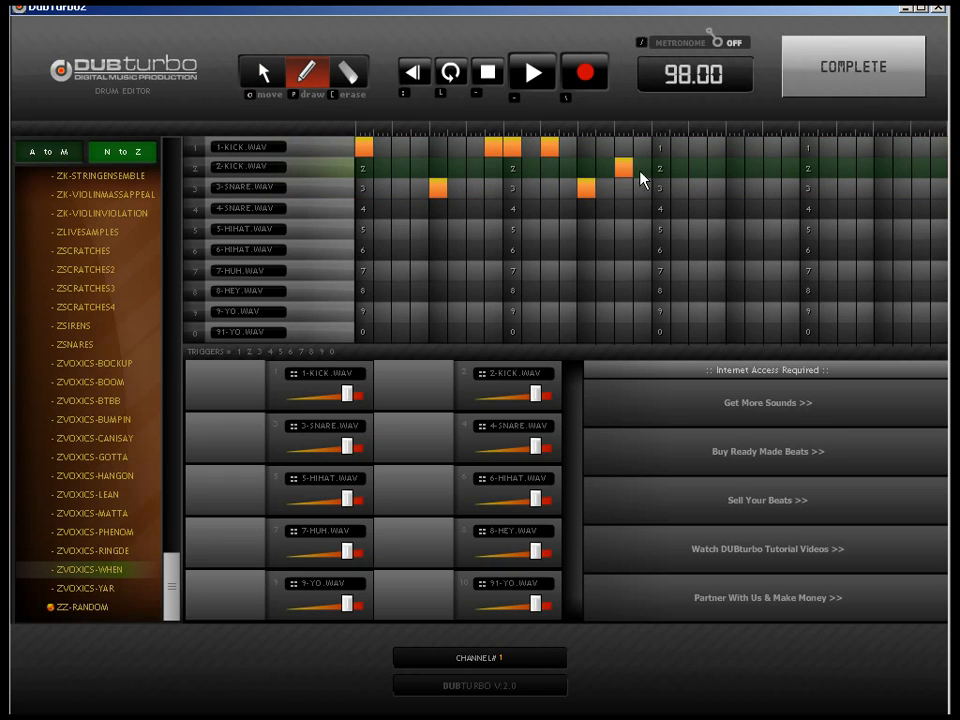
{"action": "left_click", "coordinate": [716, 167]}
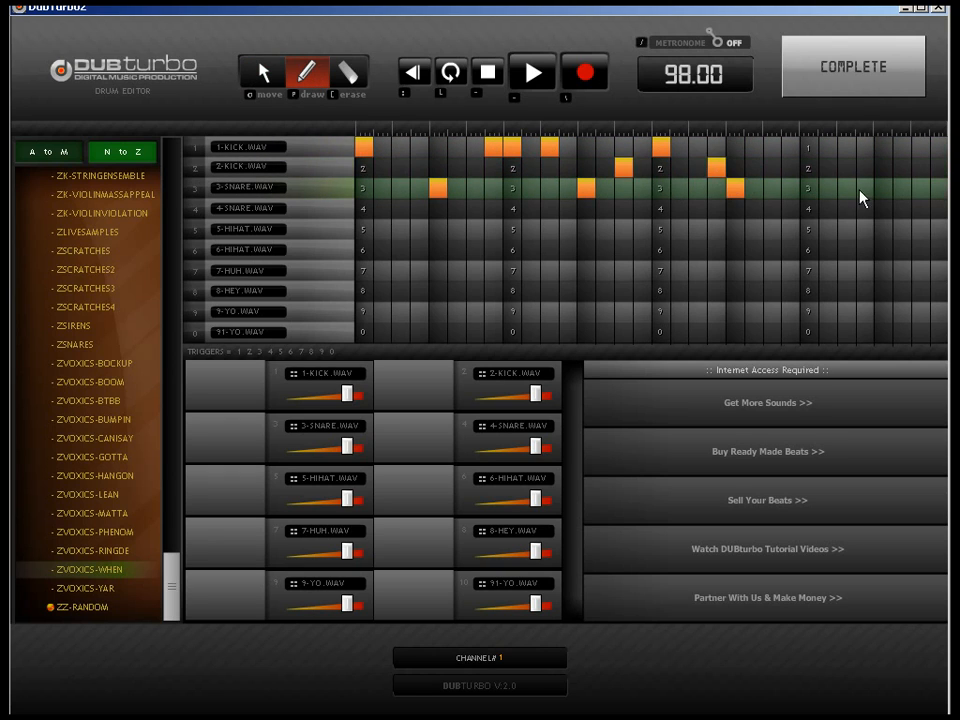
{"action": "left_click", "coordinate": [735, 188]}
{"action": "left_click", "coordinate": [772, 167]}
{"action": "left_click", "coordinate": [790, 147]}
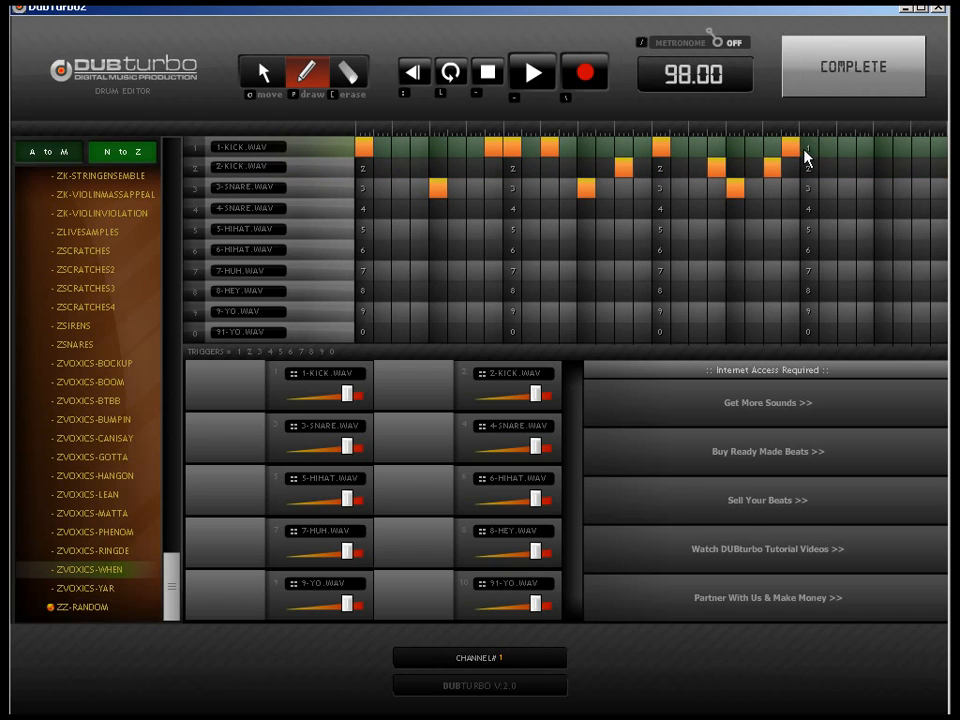
{"action": "left_click", "coordinate": [850, 168]}
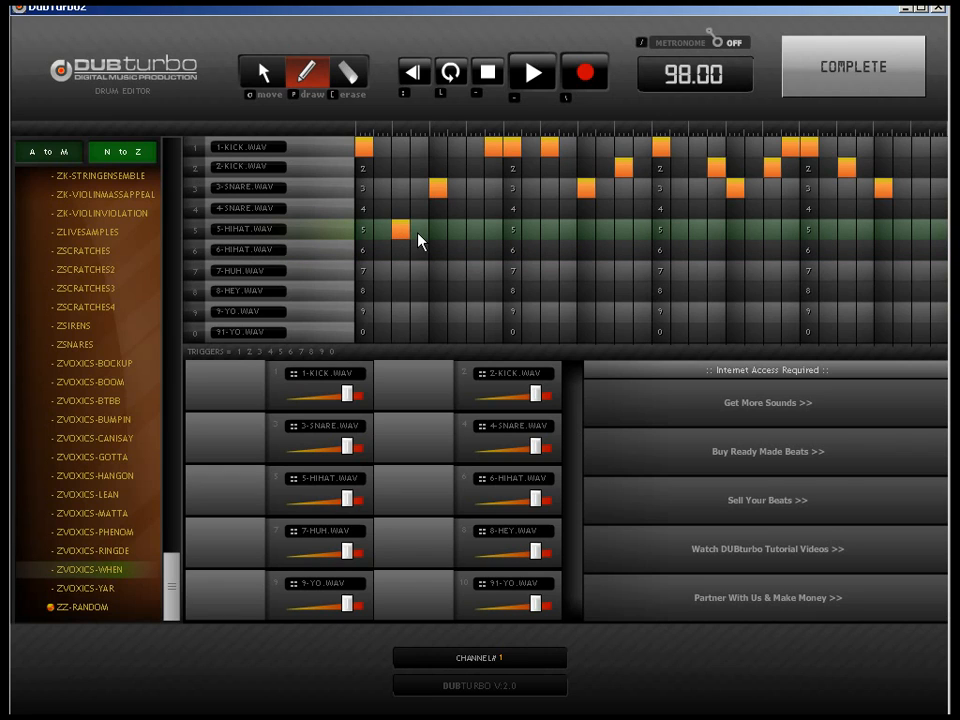
Draw 5-HIHAT hits on steps 3, 7, 11, 19, 23 and 27 and 6-HIHAT hits on steps 15 and 31.
{"action": "left_click", "coordinate": [549, 229]}
{"action": "left_click", "coordinate": [621, 250]}
{"action": "left_click", "coordinate": [699, 229]}
{"action": "left_click", "coordinate": [772, 230]}
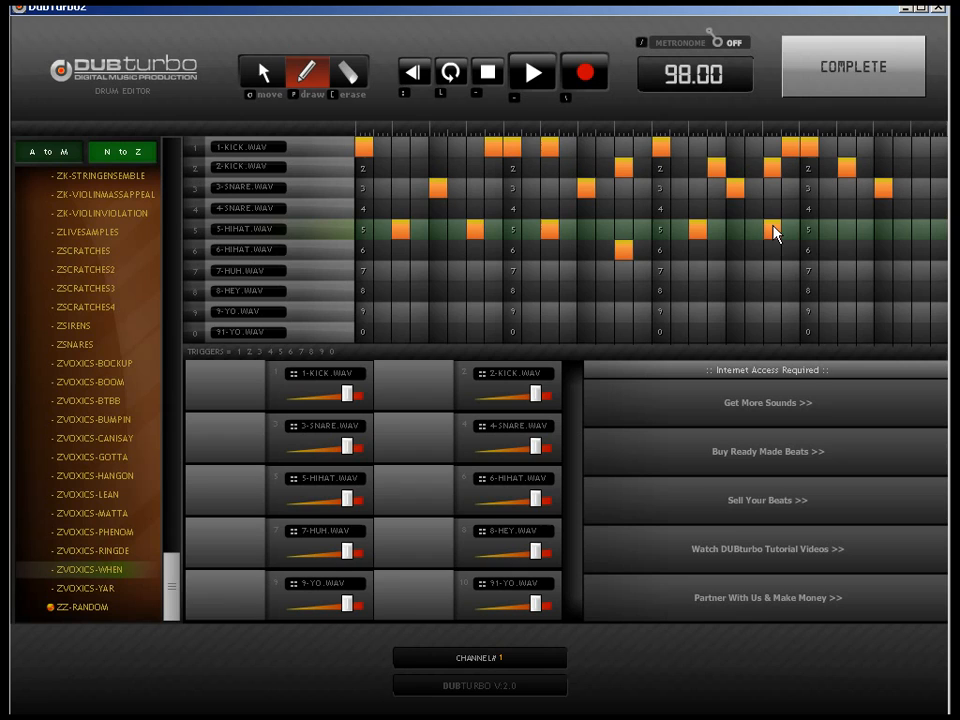
{"action": "left_click", "coordinate": [846, 229]}
{"action": "left_click", "coordinate": [920, 250]}
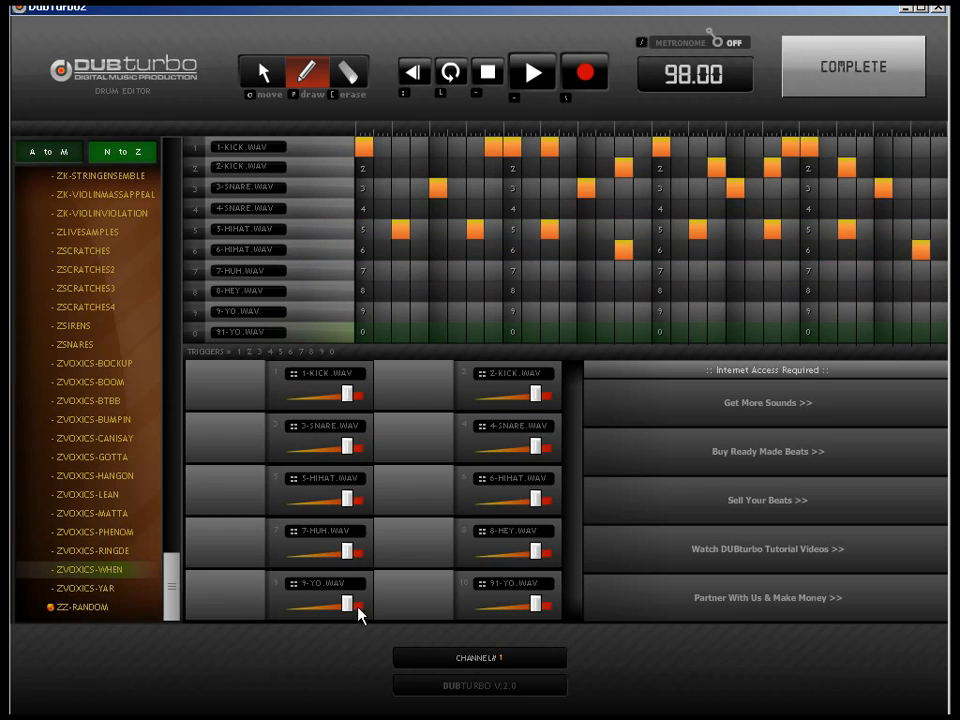
Lower the volume of the four vocal samples 9-YO, 7-HUH, 8-HEY and 91-YO.
{"action": "left_click_drag", "start_coordinate": [341, 604], "coordinate": [330, 604]}
{"action": "left_click_drag", "start_coordinate": [347, 551], "coordinate": [330, 551]}
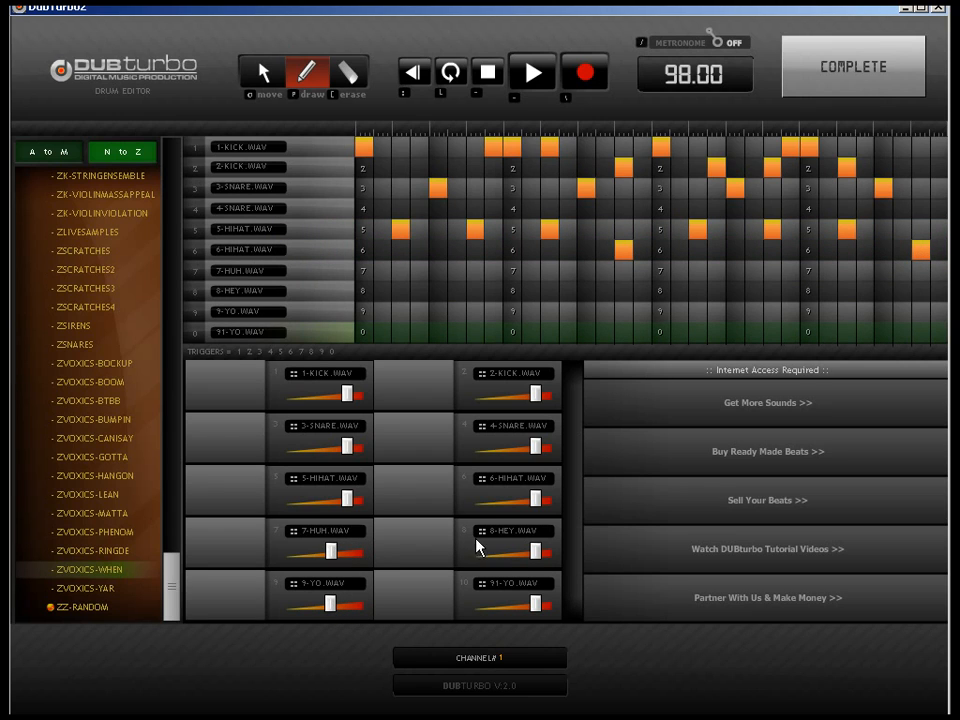
{"action": "left_click_drag", "start_coordinate": [530, 551], "coordinate": [508, 553]}
{"action": "left_click_drag", "start_coordinate": [536, 603], "coordinate": [510, 605]}
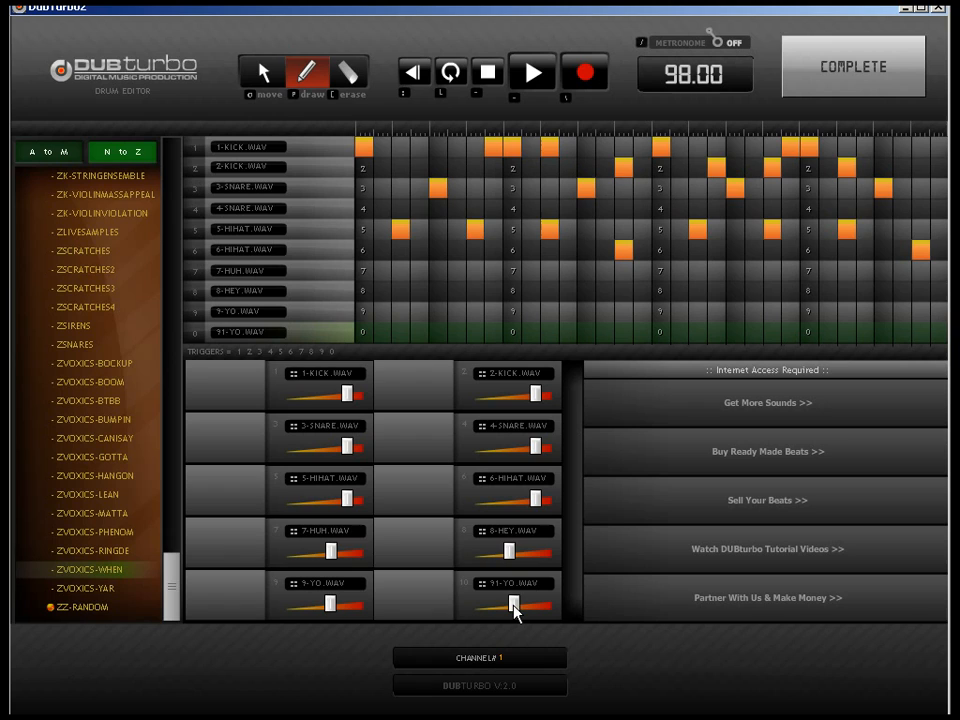
Reduce the 9-YO and 7-HUH sample volumes a little further.
{"action": "left_click_drag", "start_coordinate": [330, 605], "coordinate": [323, 605]}
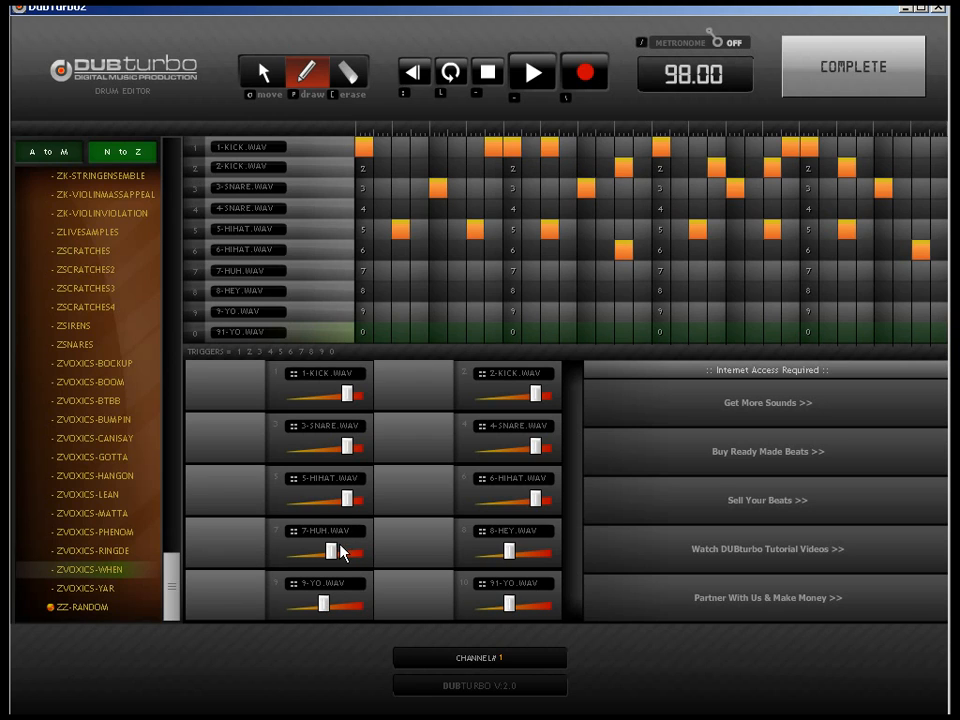
{"action": "left_click_drag", "start_coordinate": [332, 554], "coordinate": [322, 554]}
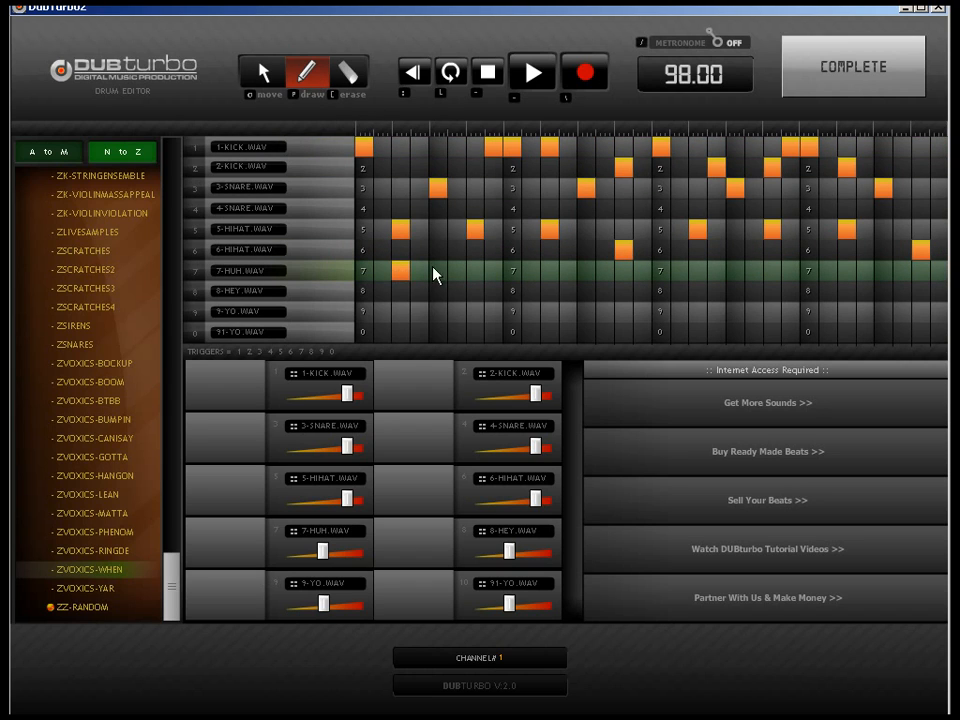
Draw 7-HUH hits on steps 3 and 7, 8-HEY on 11, 9-YO on 17 and 23, 91-YO on 25 and 31, and complete the pattern.
{"action": "left_click", "coordinate": [478, 273]}
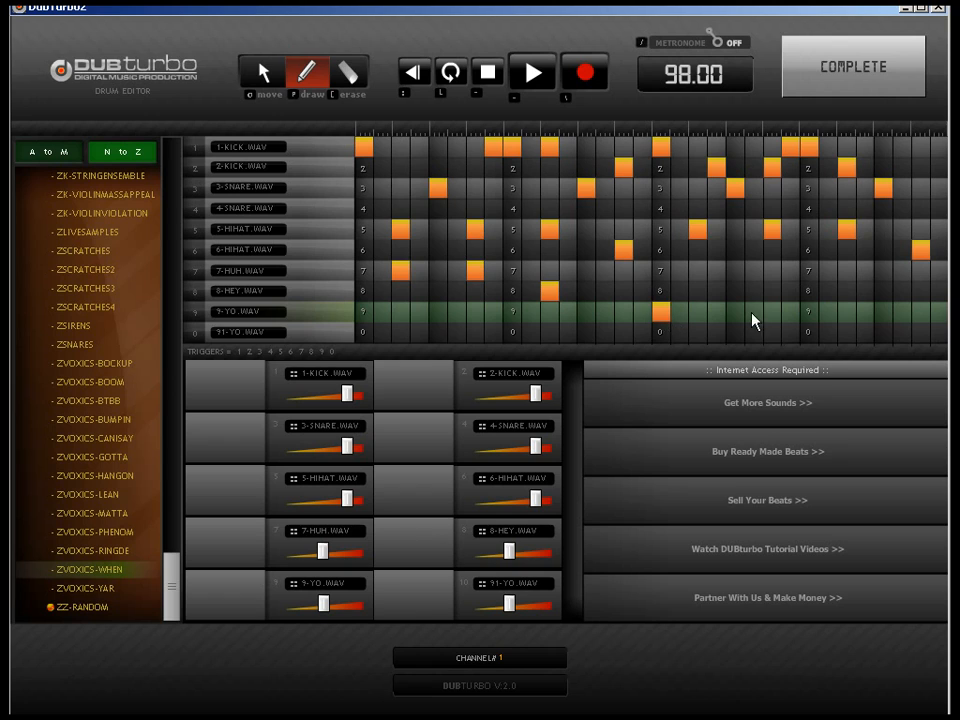
{"action": "left_click", "coordinate": [809, 332]}
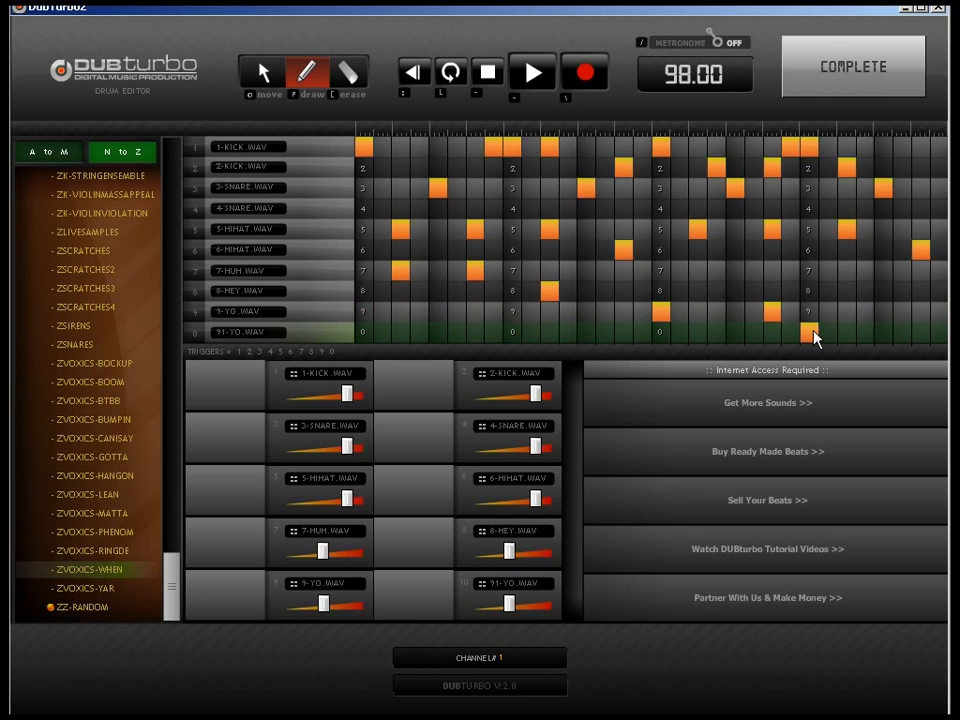
{"action": "left_click", "coordinate": [921, 332]}
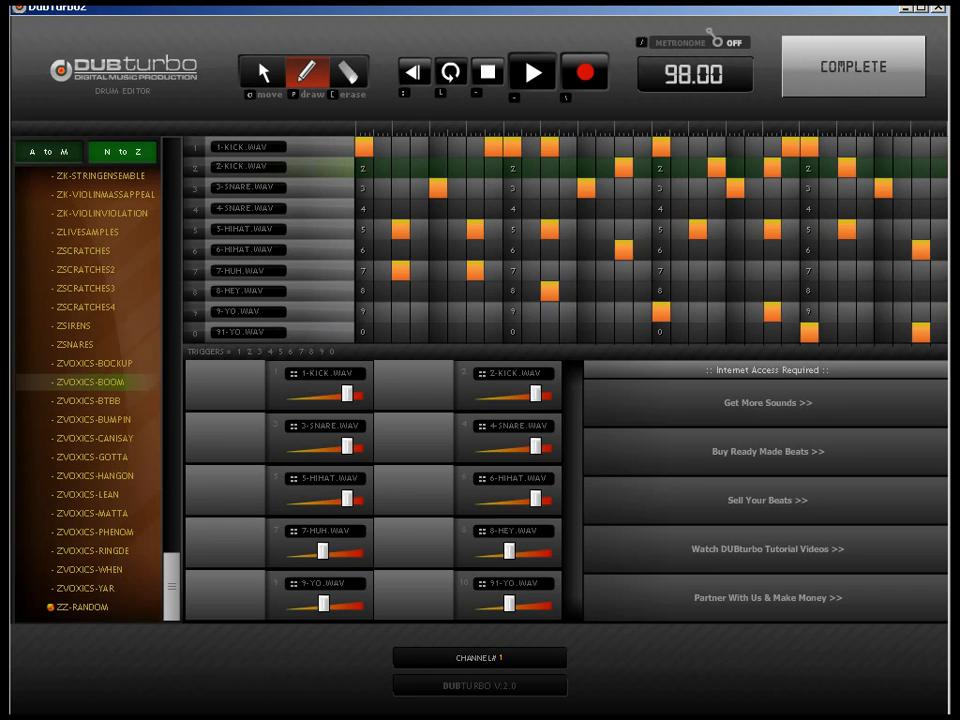
{"action": "left_click", "coordinate": [845, 85]}
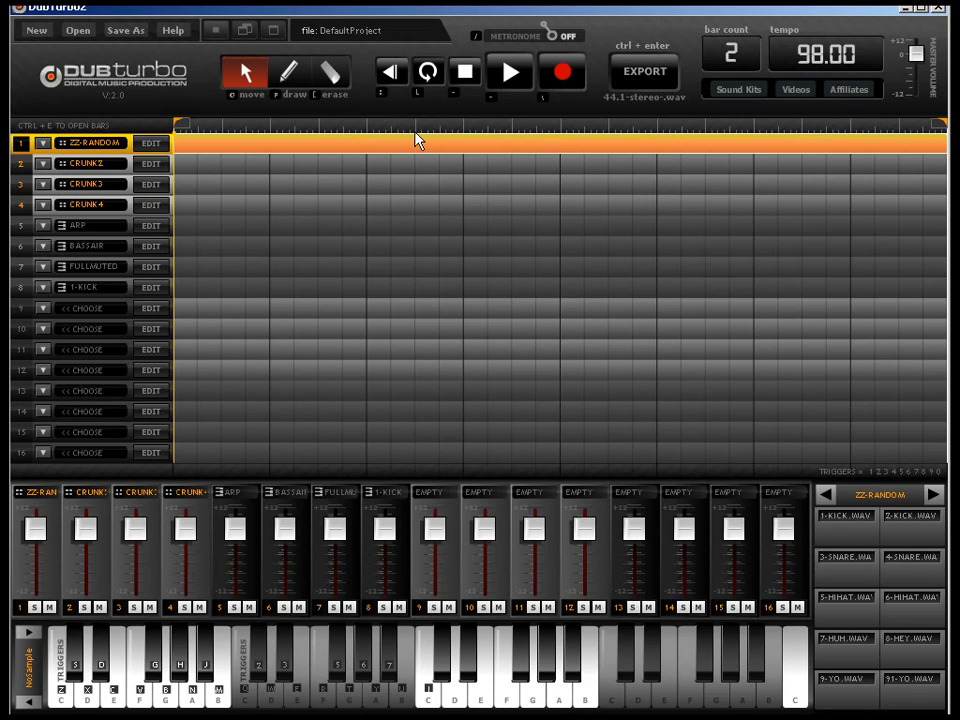
Add a CRUNK2 clip across both bars of track 2 and lower that channel's volume.
{"action": "left_click", "coordinate": [228, 164]}
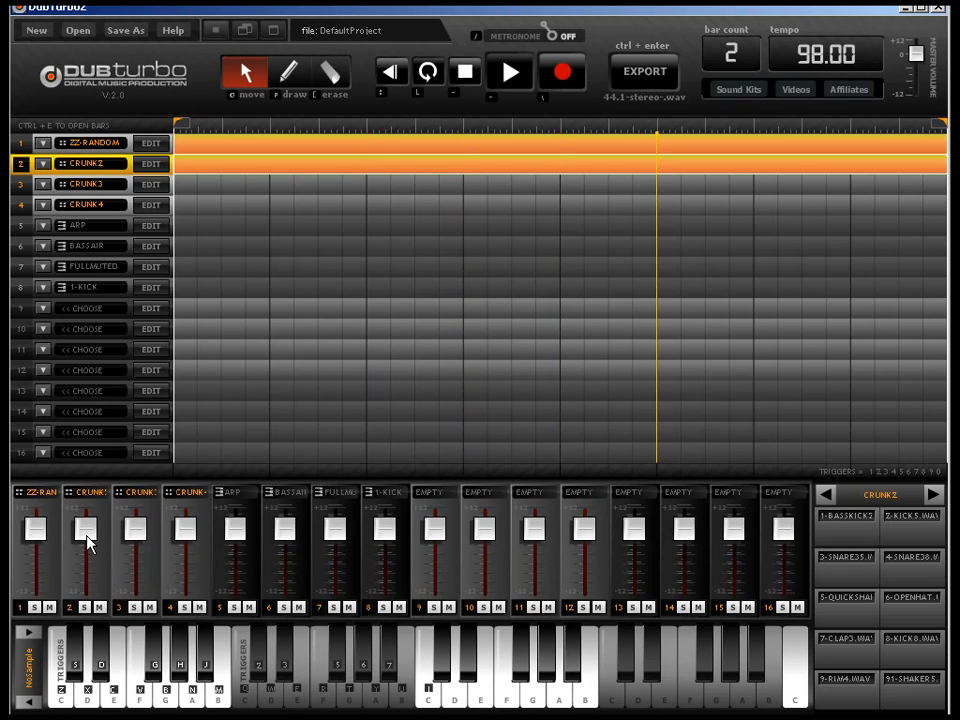
{"action": "left_click_drag", "start_coordinate": [87, 541], "coordinate": [90, 567]}
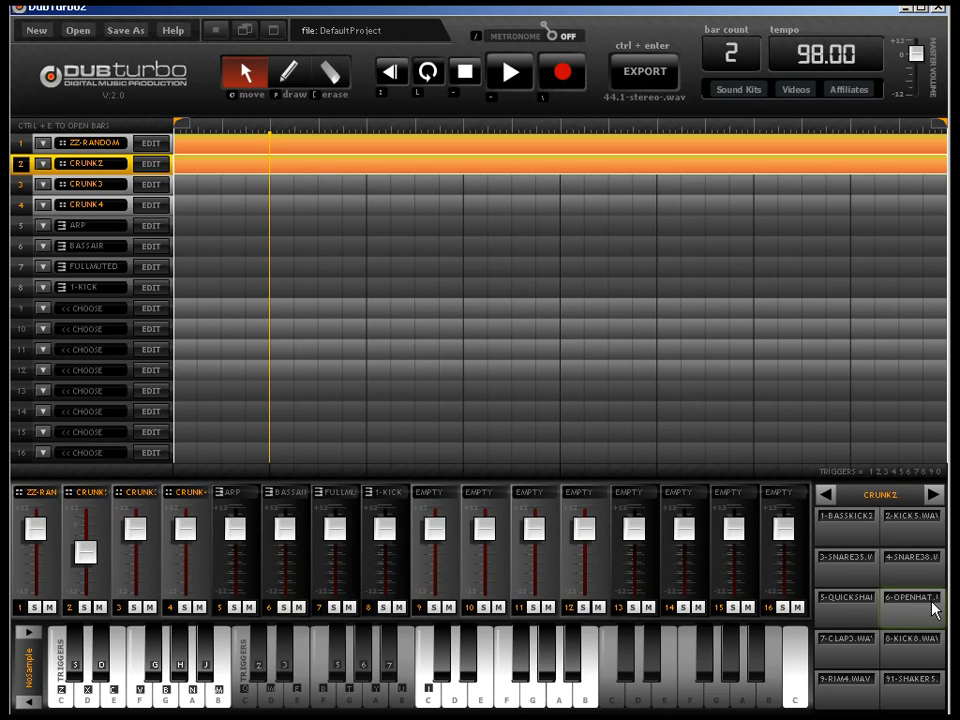
Switch to the file explorer and copy the zz-random folder from DubTurbo2\Samples\Drums.
{"action": "key", "text": "alt+Tab"}
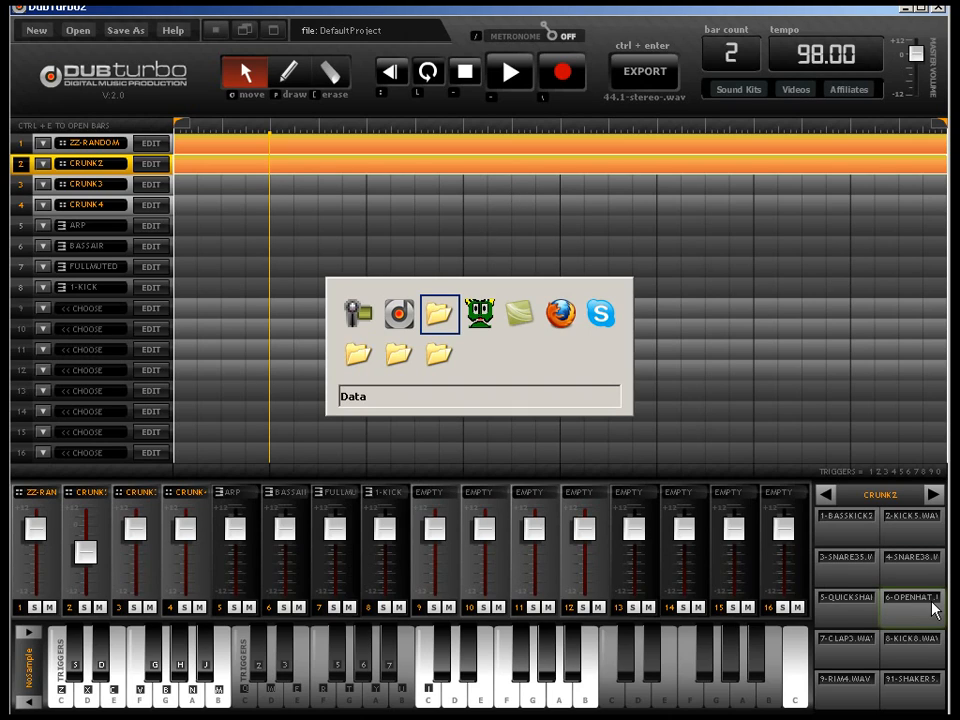
{"action": "key", "text": "alt+Tab"}
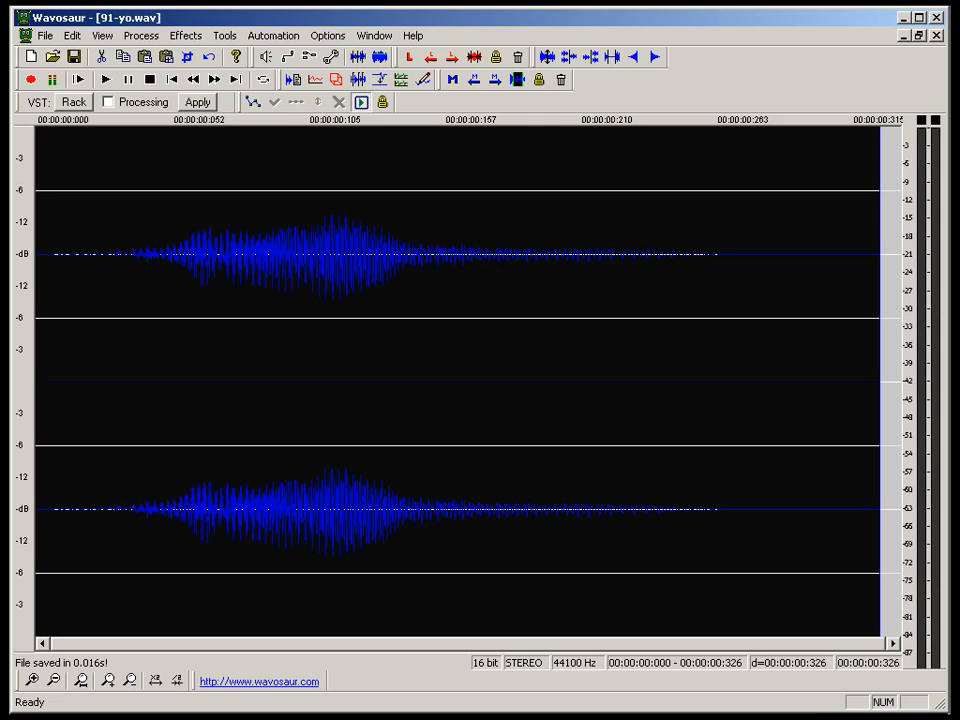
{"action": "key", "text": "alt+Tab"}
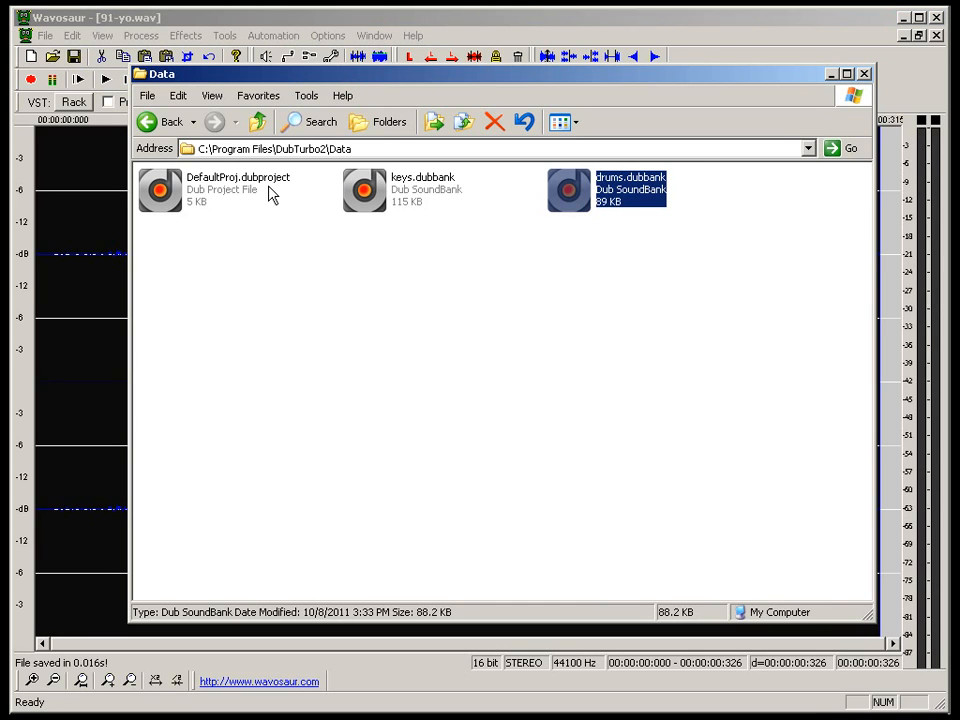
{"action": "left_click", "coordinate": [257, 122]}
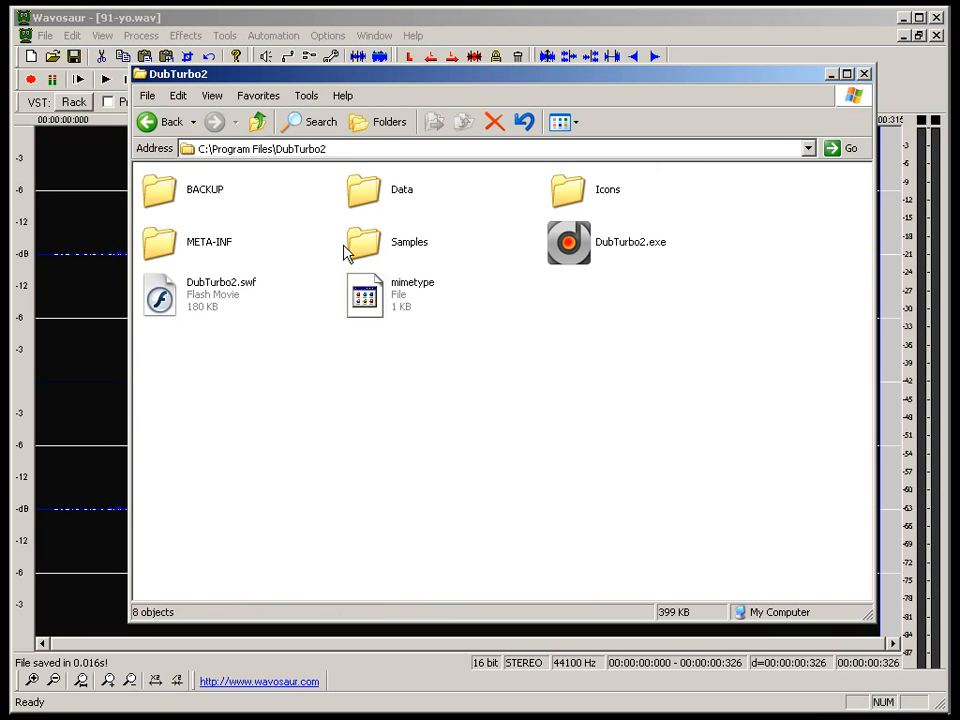
{"action": "left_click", "coordinate": [365, 252]}
{"action": "double_click", "coordinate": [365, 252]}
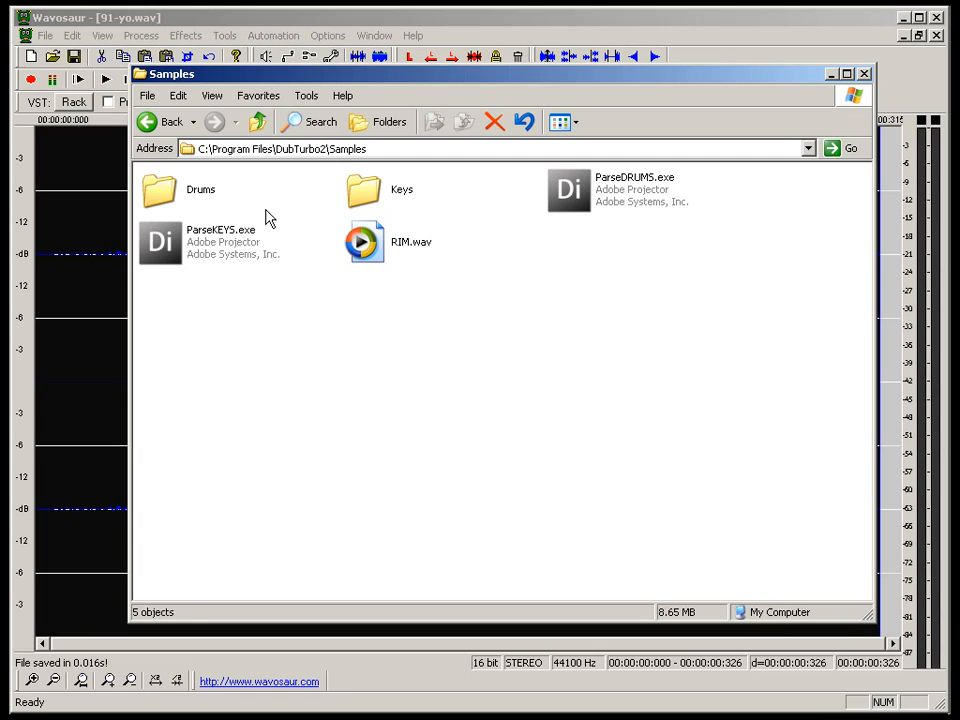
{"action": "double_click", "coordinate": [203, 193]}
{"action": "scroll", "coordinate": [200, 195], "scroll_direction": "down", "scroll_amount": 10}
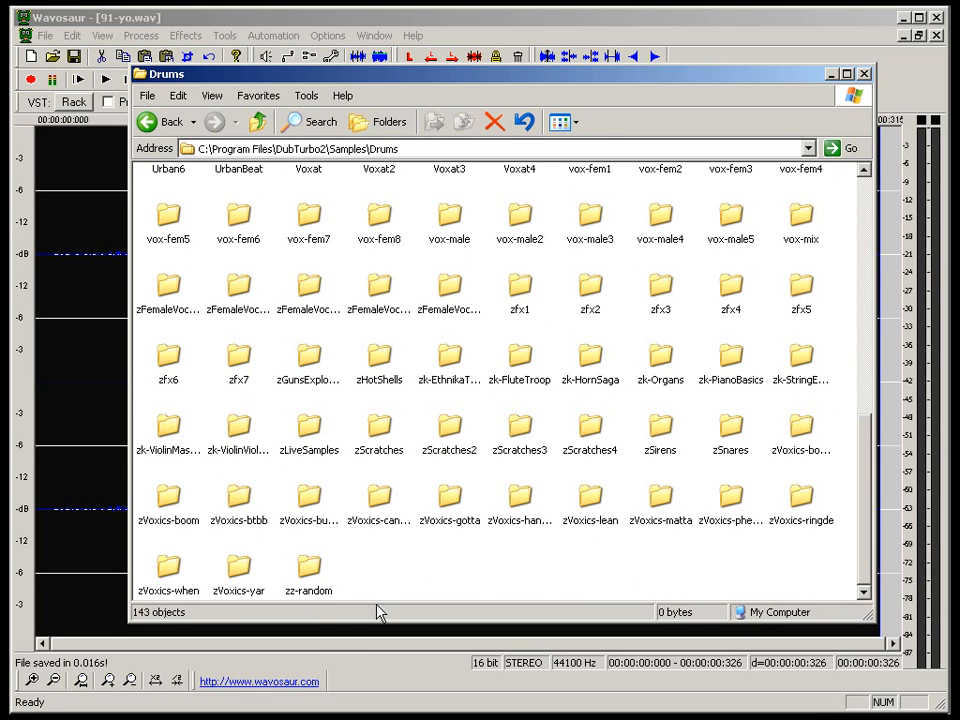
{"action": "left_click", "coordinate": [313, 570]}
{"action": "right_click", "coordinate": [312, 566]}
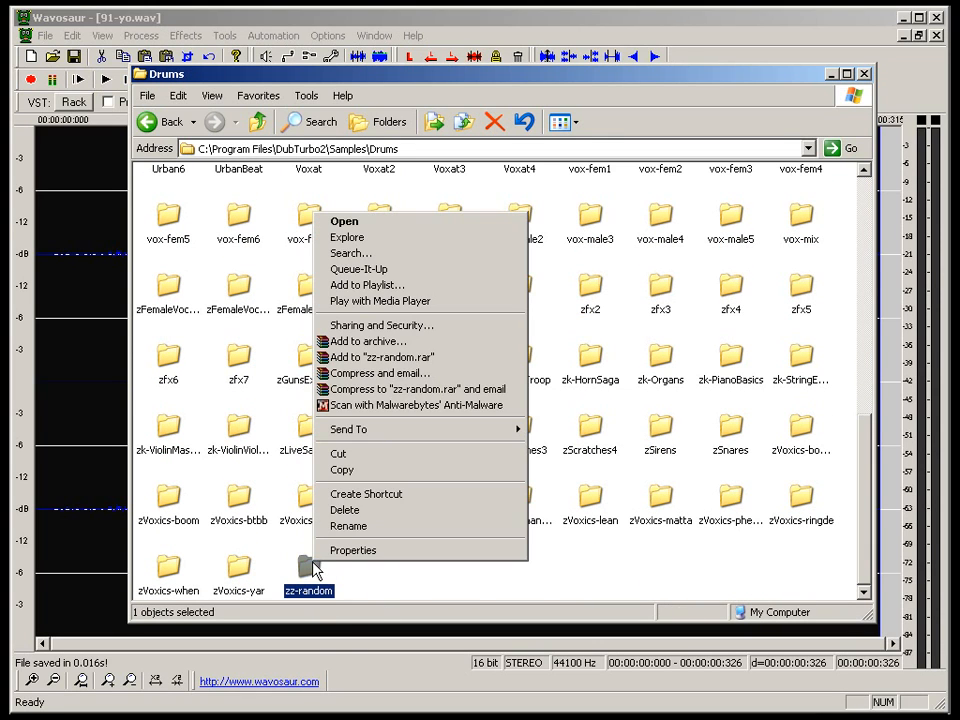
{"action": "left_click", "coordinate": [348, 472]}
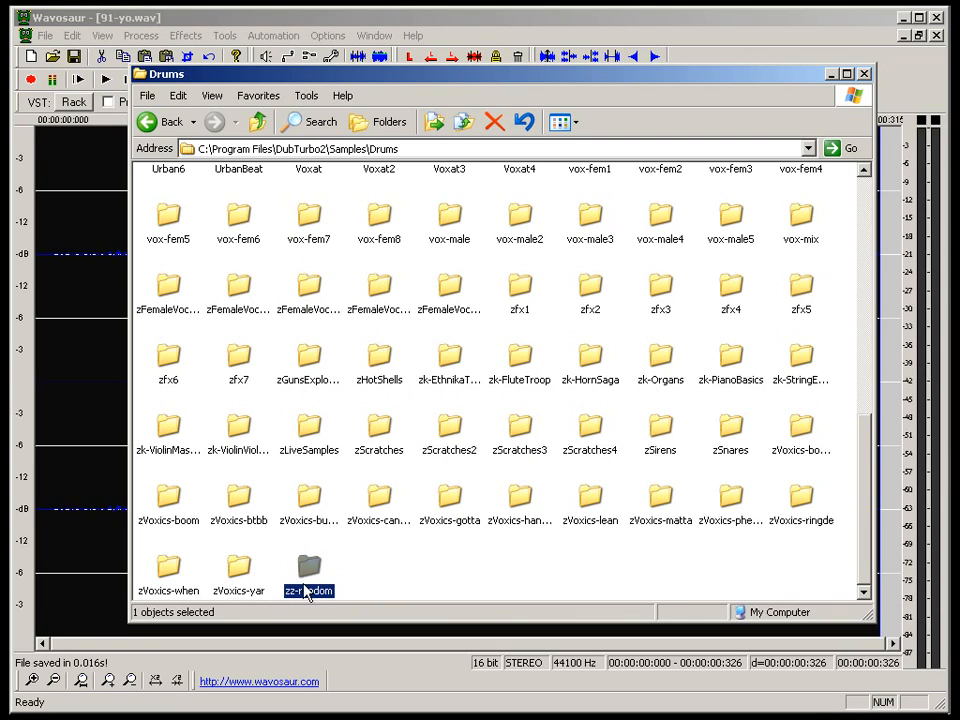
Paste the copied zz-random folder into DubTurbo2\Samples\Keys.
{"action": "left_click", "coordinate": [256, 122]}
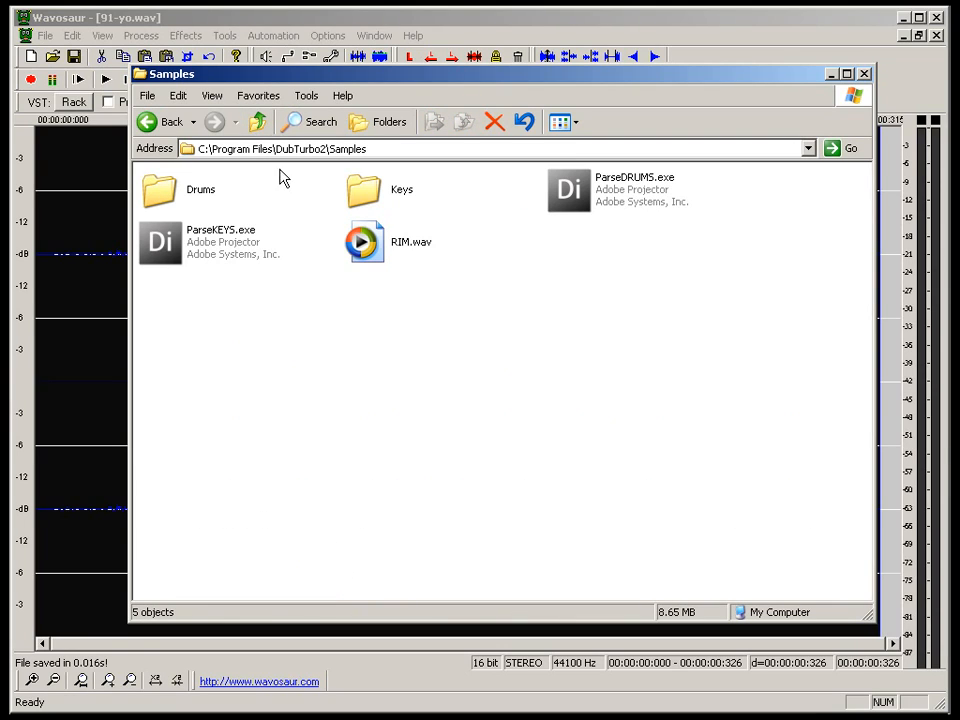
{"action": "double_click", "coordinate": [366, 191]}
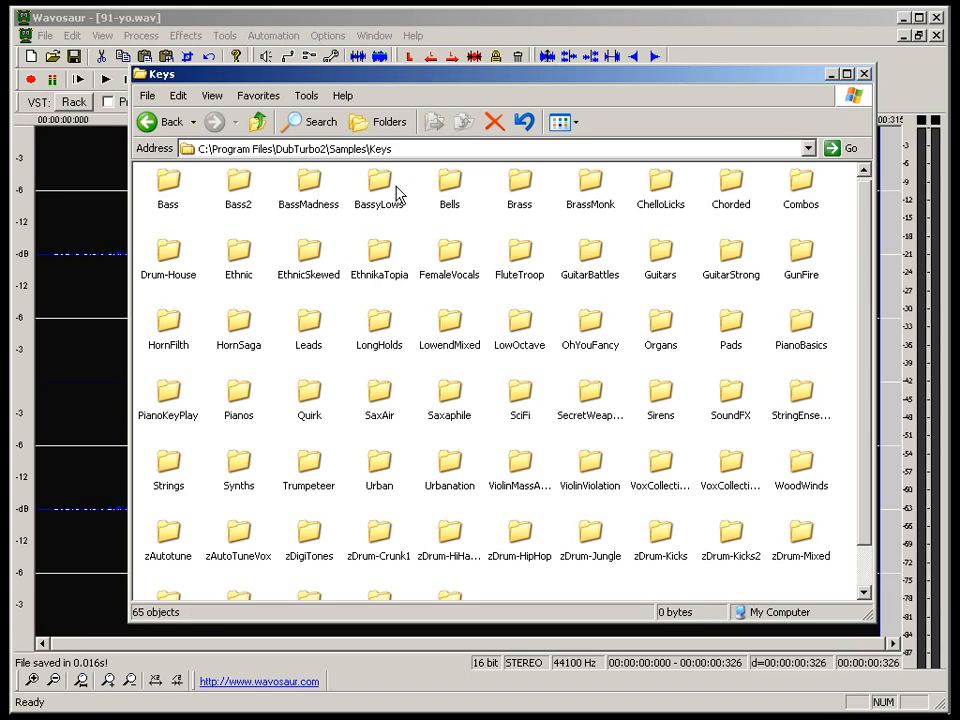
{"action": "scroll", "coordinate": [600, 410], "scroll_direction": "down", "scroll_amount": 1}
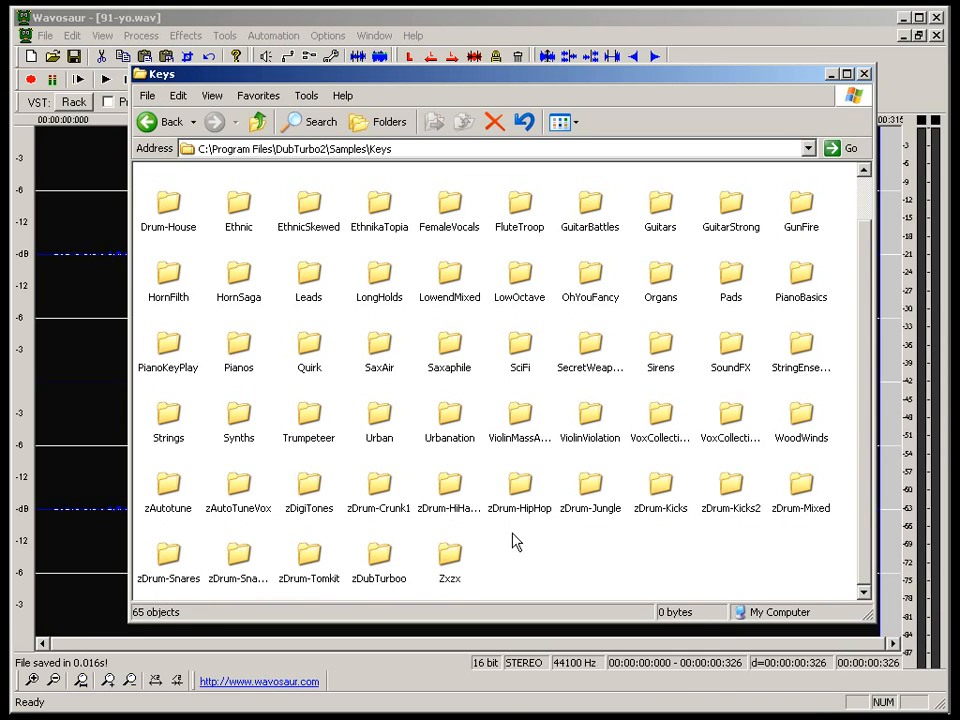
{"action": "right_click", "coordinate": [517, 571]}
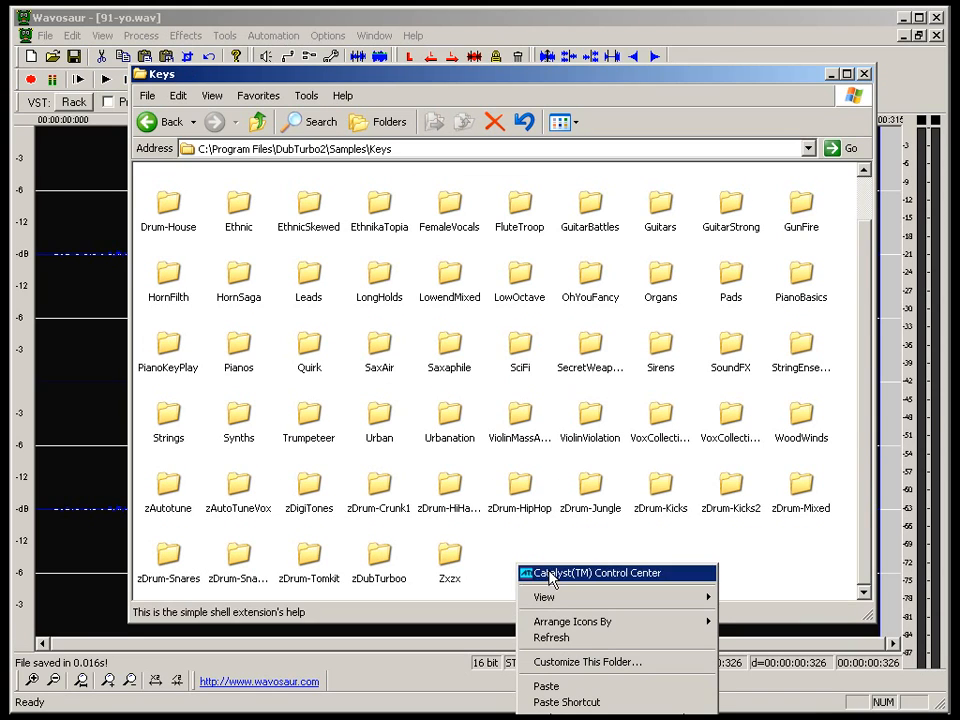
{"action": "left_click", "coordinate": [548, 686]}
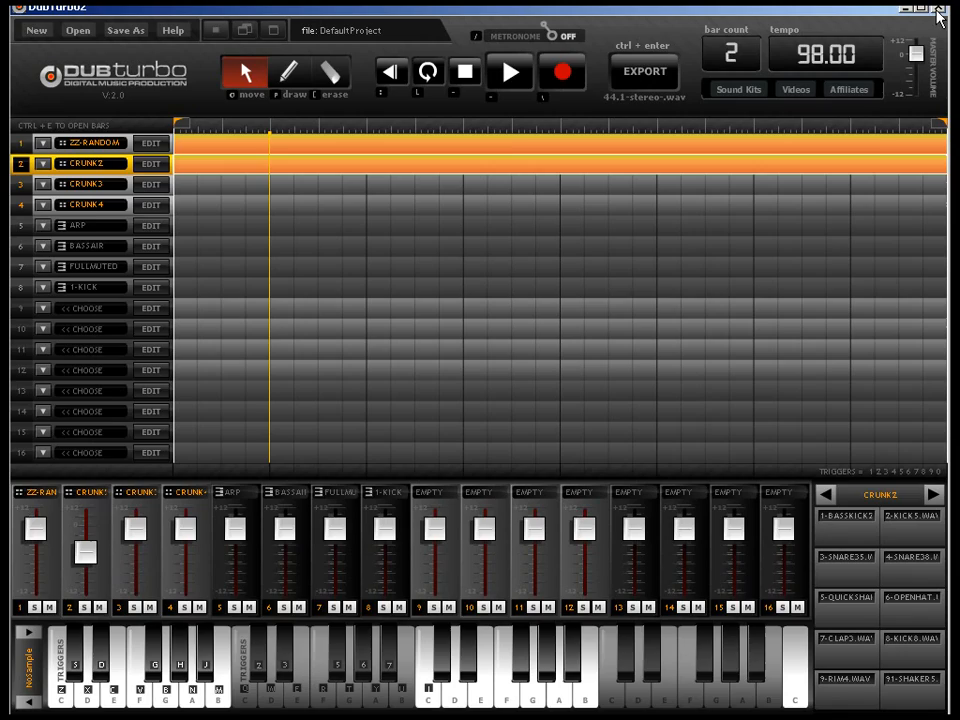
Close DubTurbo and run ParseKEYS.exe in the Samples folder to generate a new keys sound bank.
{"action": "left_click", "coordinate": [941, 12]}
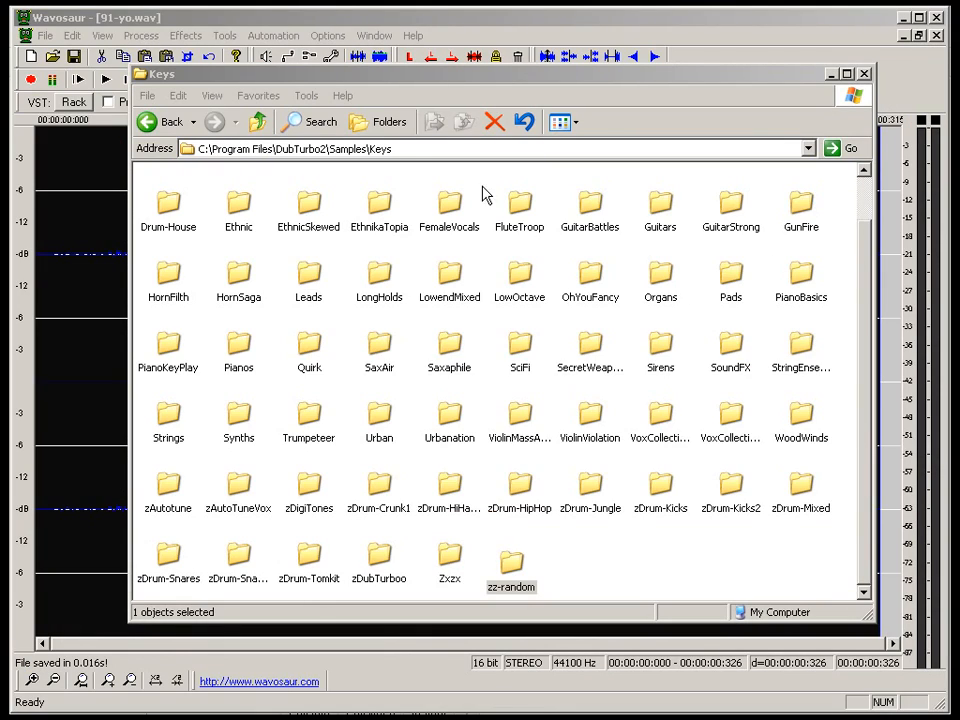
{"action": "left_click", "coordinate": [257, 123]}
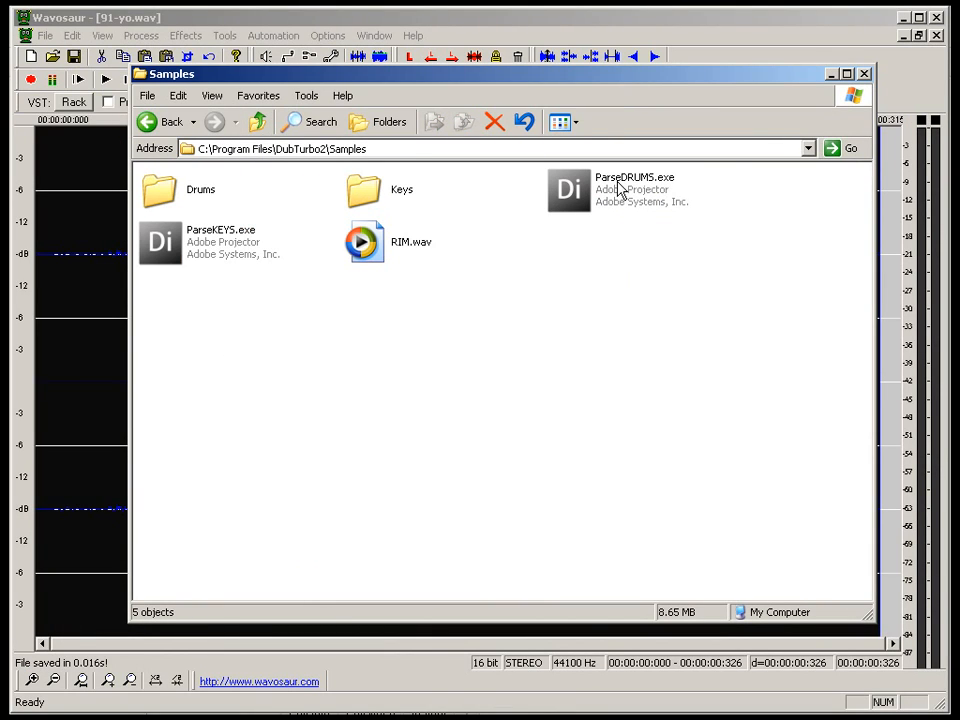
{"action": "double_click", "coordinate": [208, 242]}
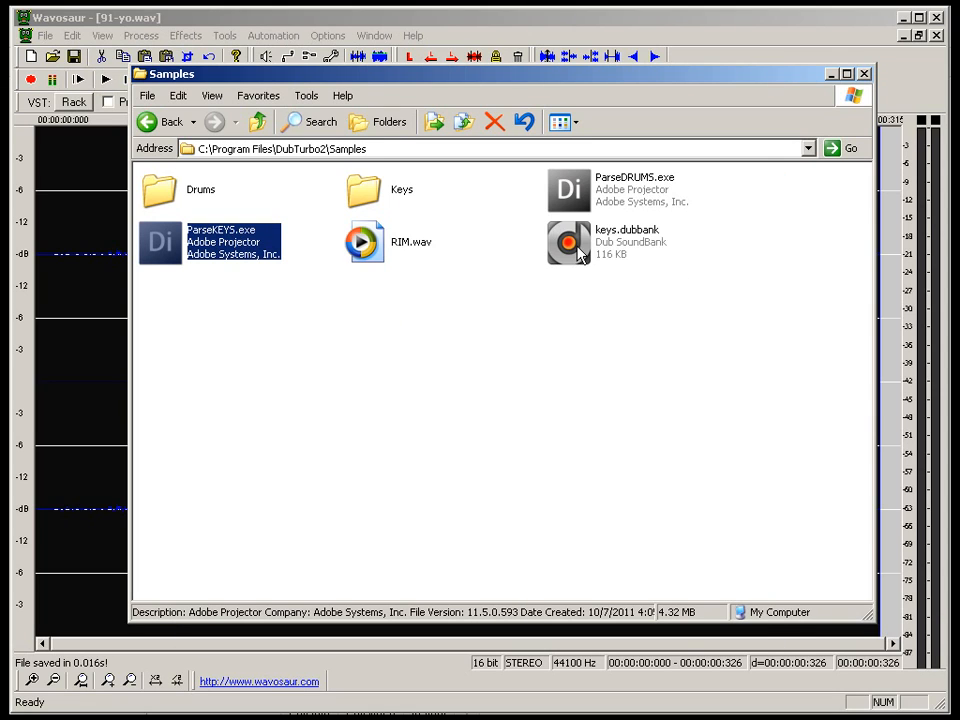
Move keys.dubbank from the Samples folder into DubTurbo2\Data, replacing the existing file.
{"action": "right_click", "coordinate": [578, 255]}
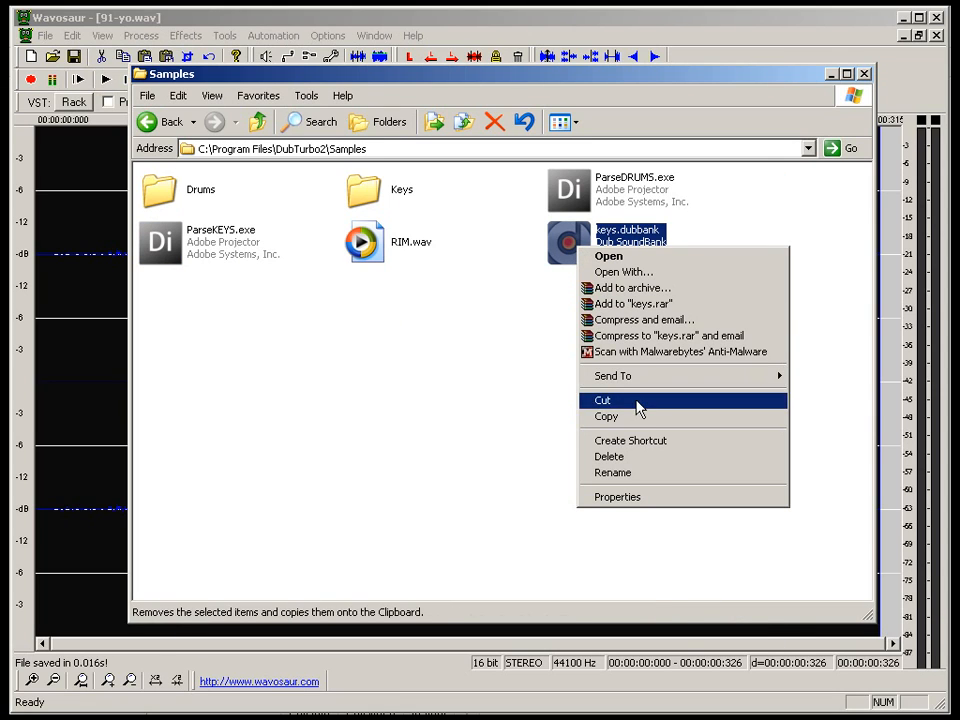
{"action": "left_click", "coordinate": [600, 400]}
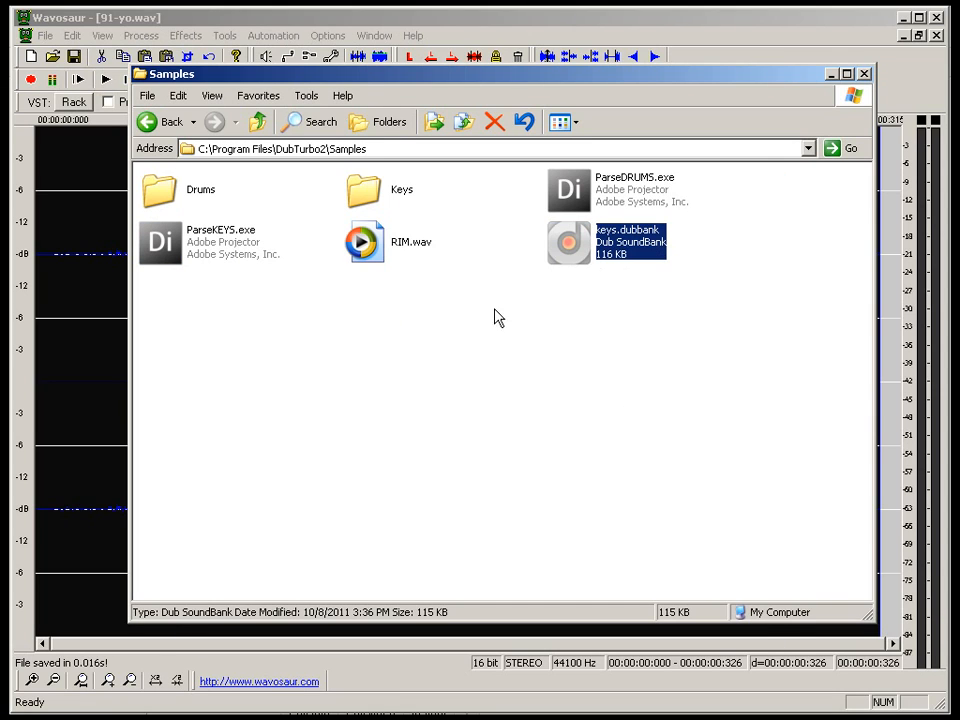
{"action": "left_click", "coordinate": [257, 124]}
{"action": "left_click", "coordinate": [358, 207]}
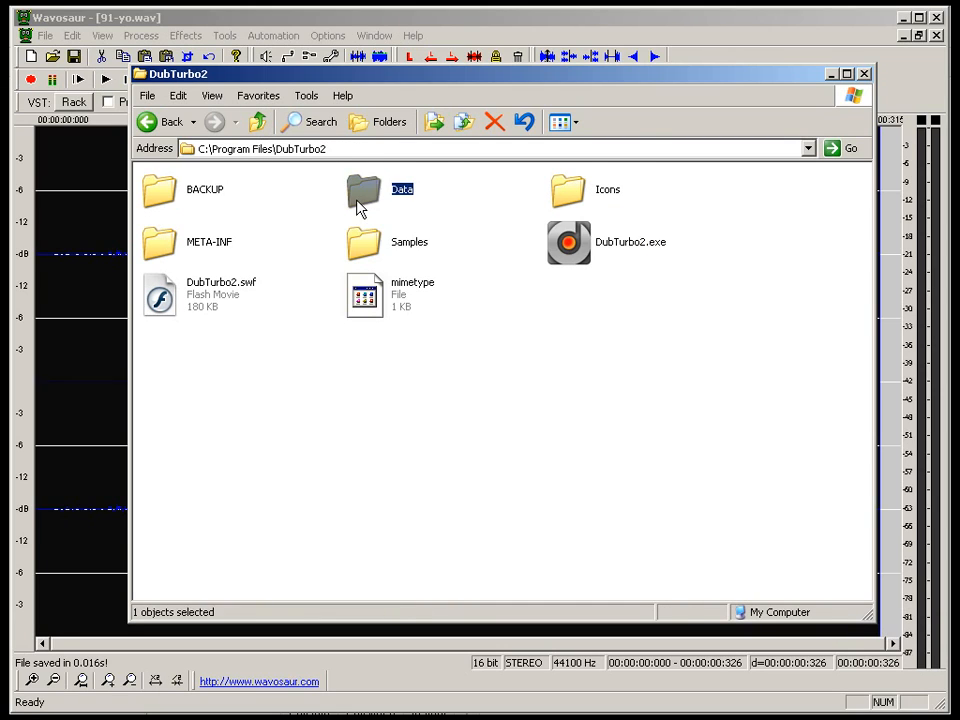
{"action": "double_click", "coordinate": [358, 207]}
{"action": "right_click", "coordinate": [362, 266]}
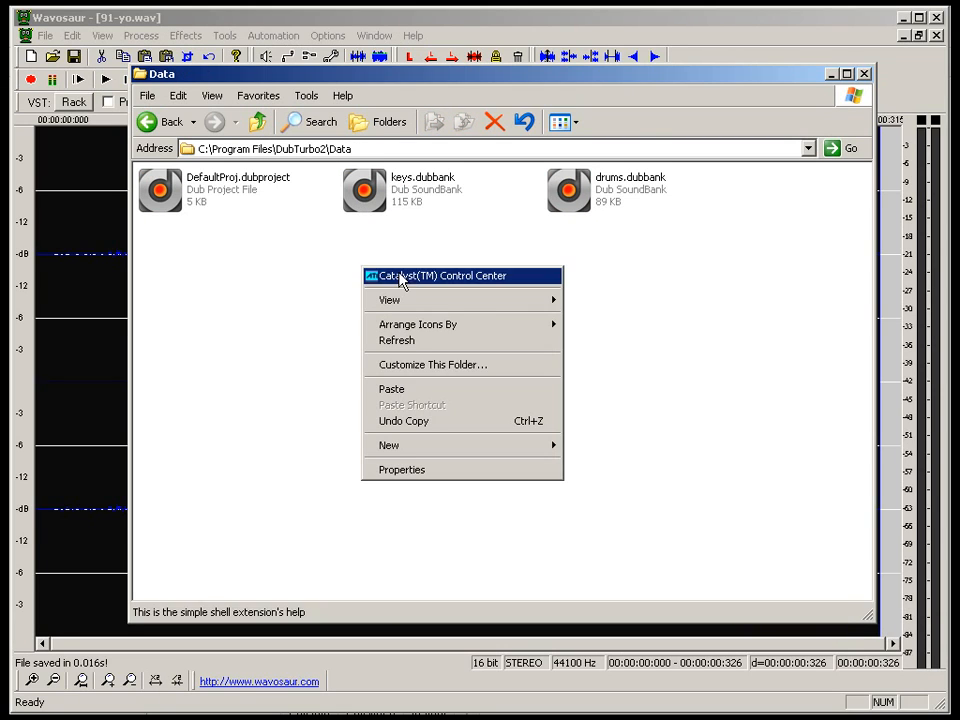
{"action": "left_click", "coordinate": [456, 390]}
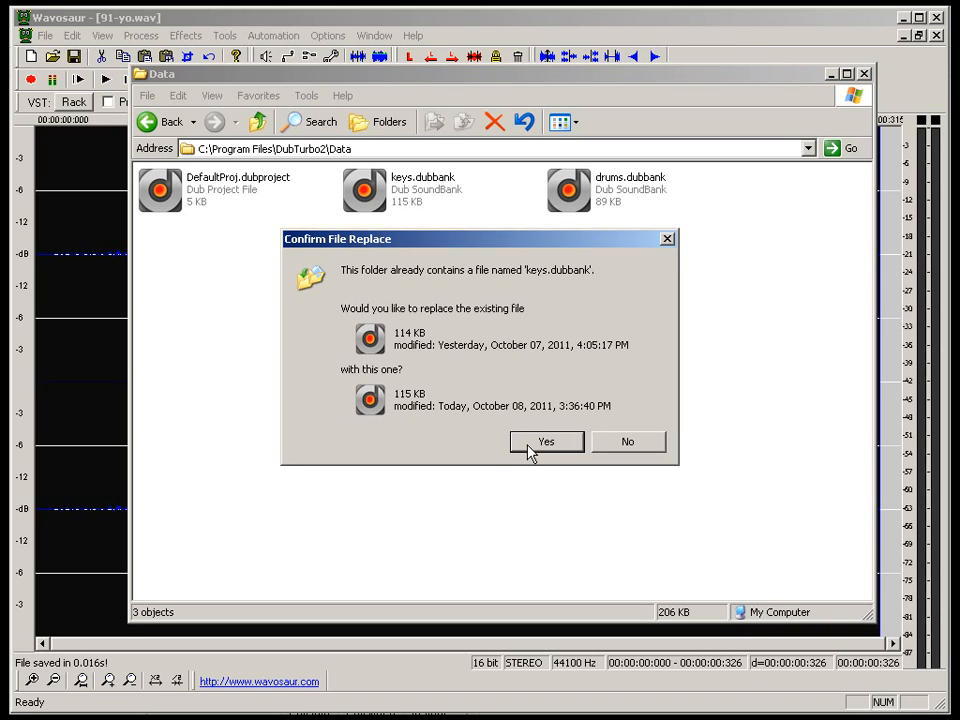
{"action": "left_click", "coordinate": [530, 450]}
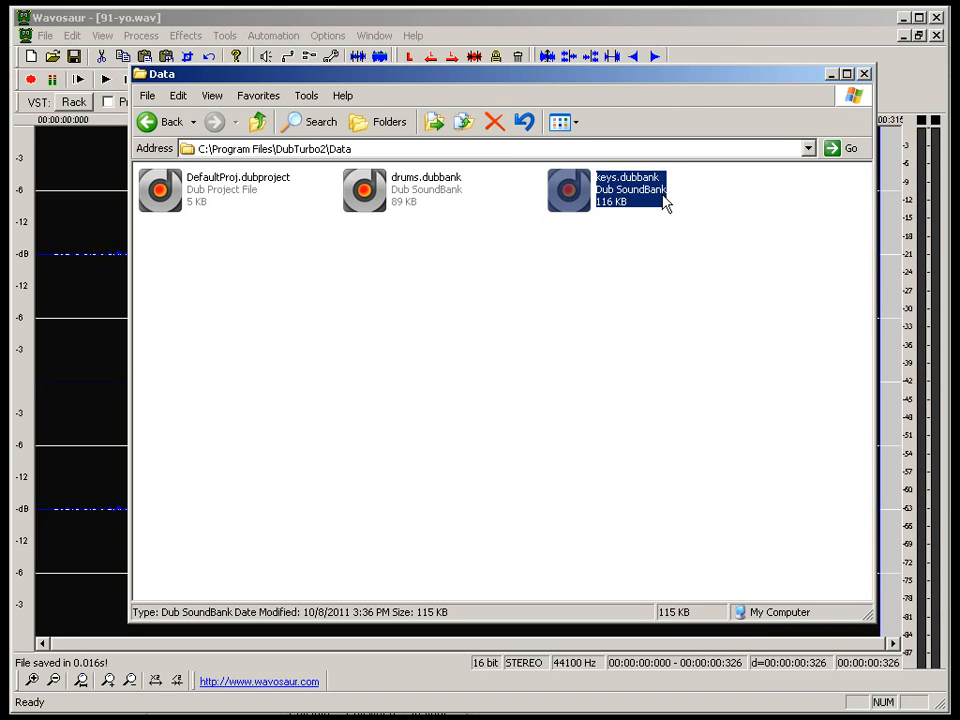
Look at the sound bank files in DubTurbo2\Data and their originals in DubTurbo2\BACKUP\Data.
{"action": "left_click", "coordinate": [258, 122]}
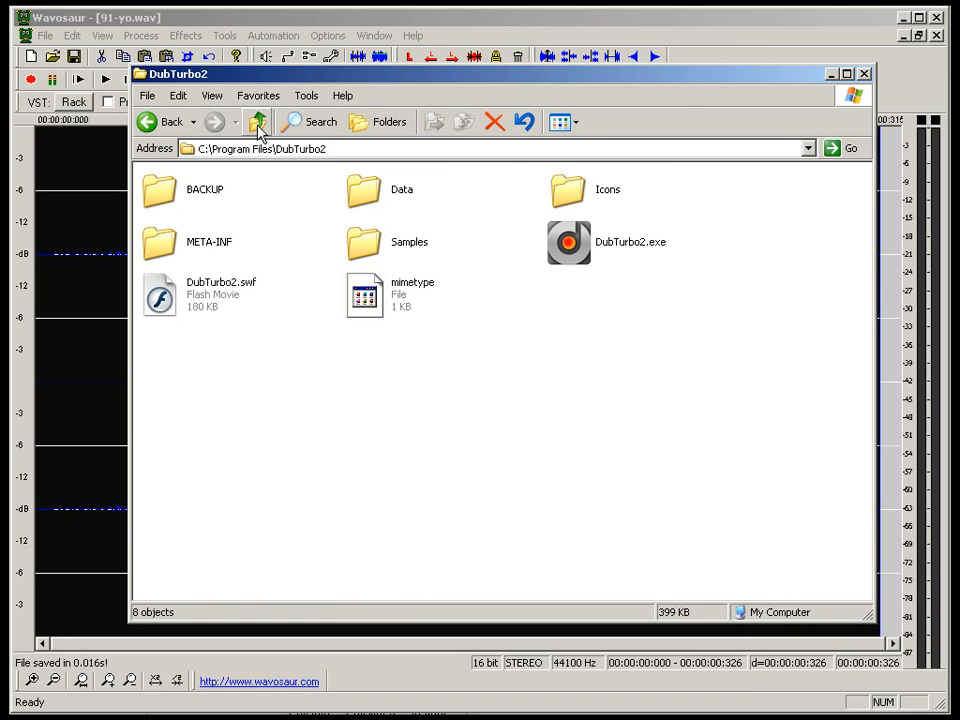
{"action": "double_click", "coordinate": [380, 197]}
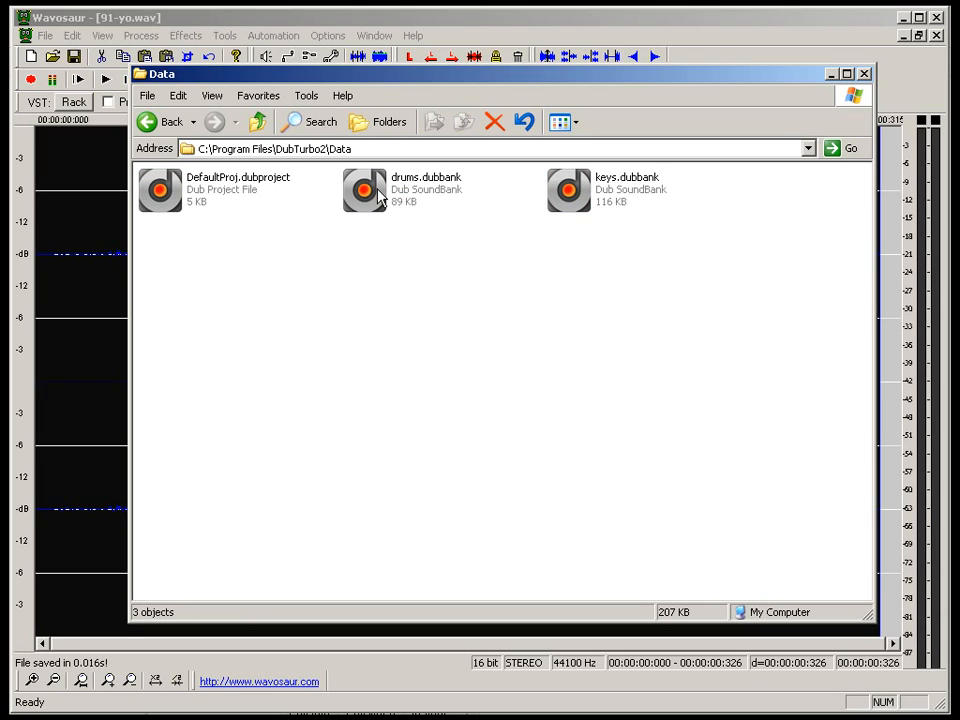
{"action": "left_click", "coordinate": [172, 127]}
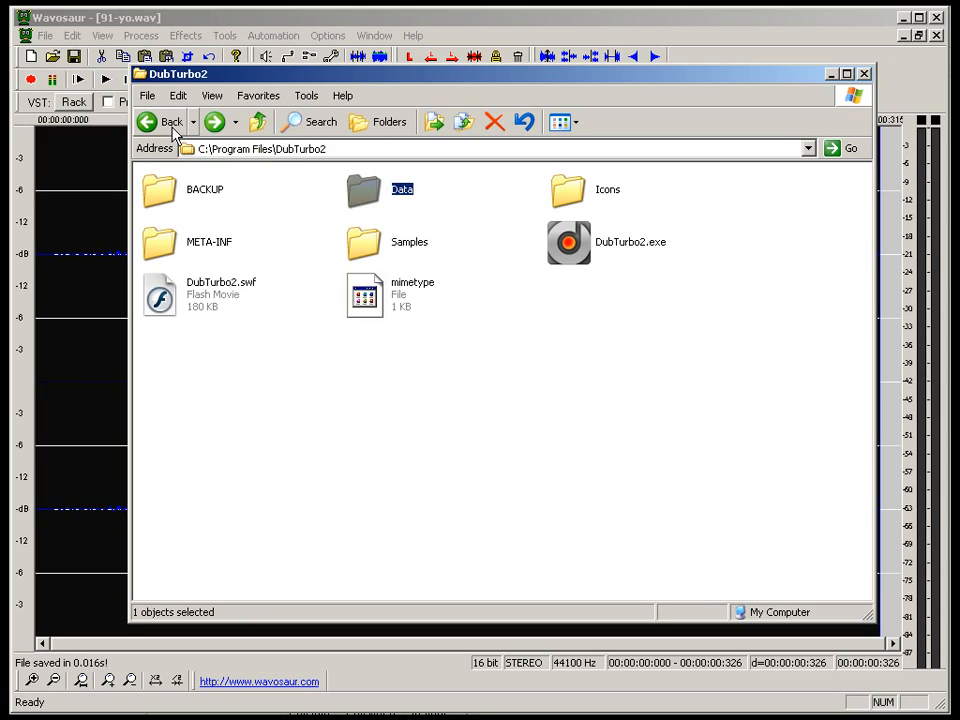
{"action": "double_click", "coordinate": [162, 205]}
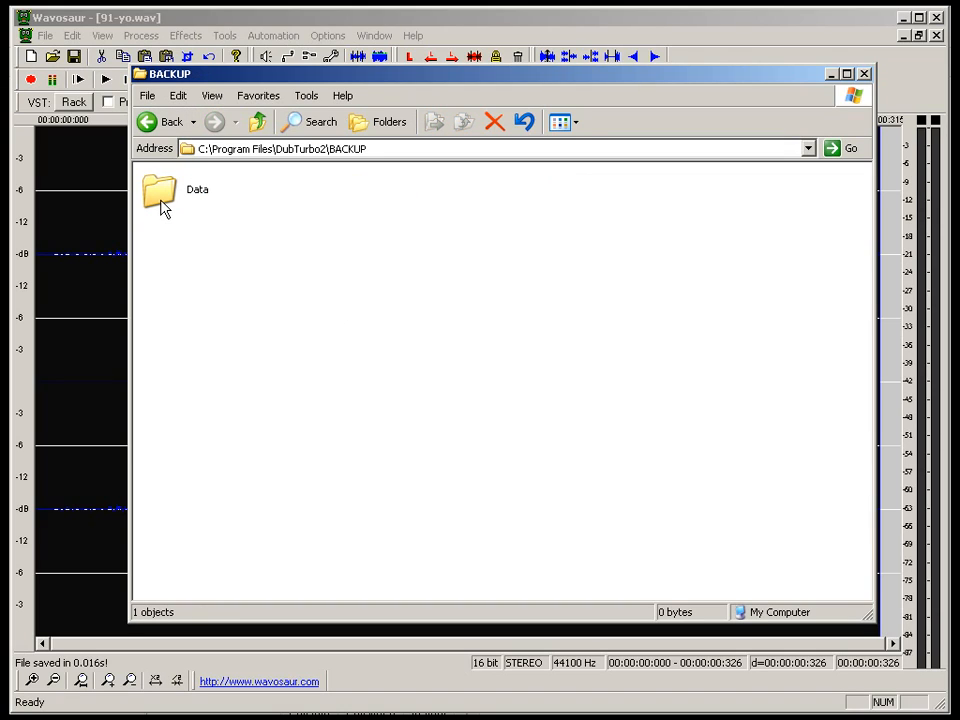
{"action": "double_click", "coordinate": [160, 195]}
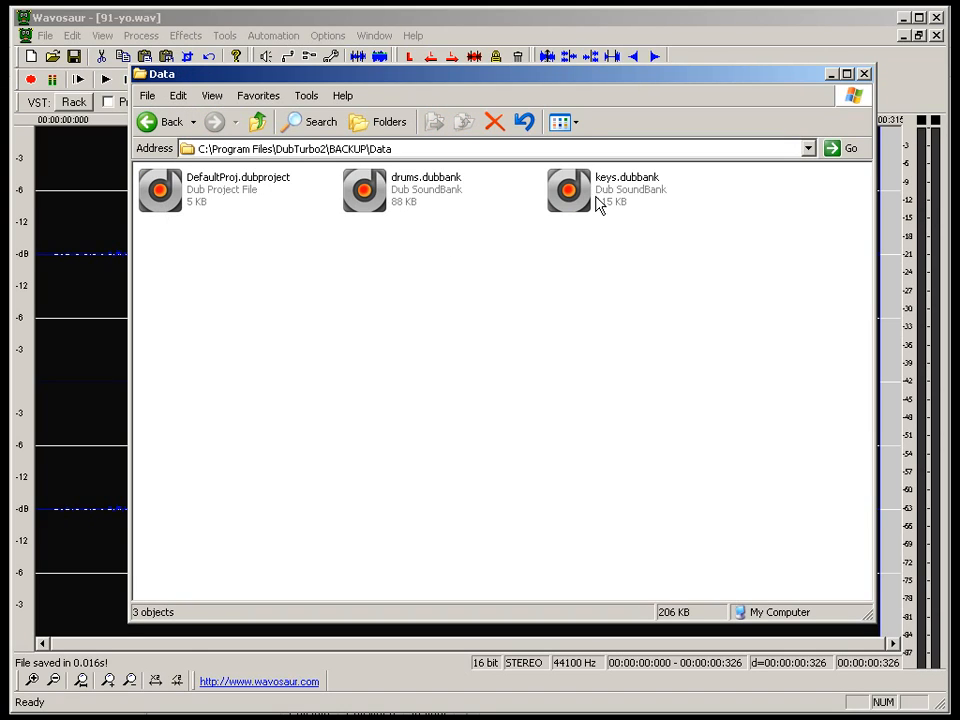
Compare the drums and keys sound bank files in DubTurbo2\BACKUP\Data with those in DubTurbo2\Data.
{"action": "left_click_drag", "start_coordinate": [339, 281], "coordinate": [558, 186]}
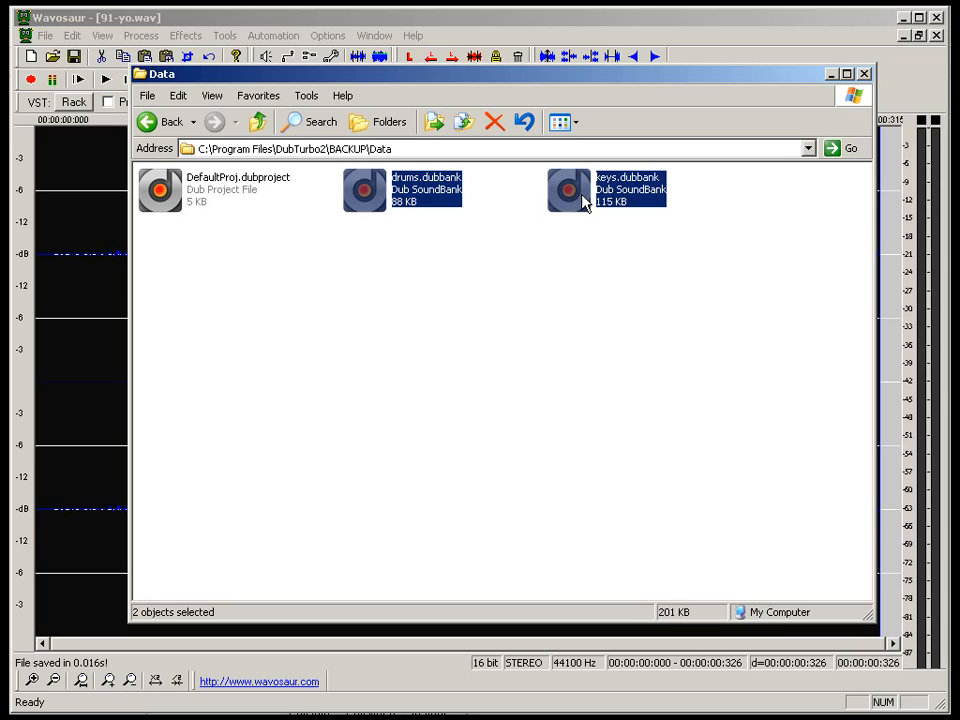
{"action": "left_click", "coordinate": [165, 129]}
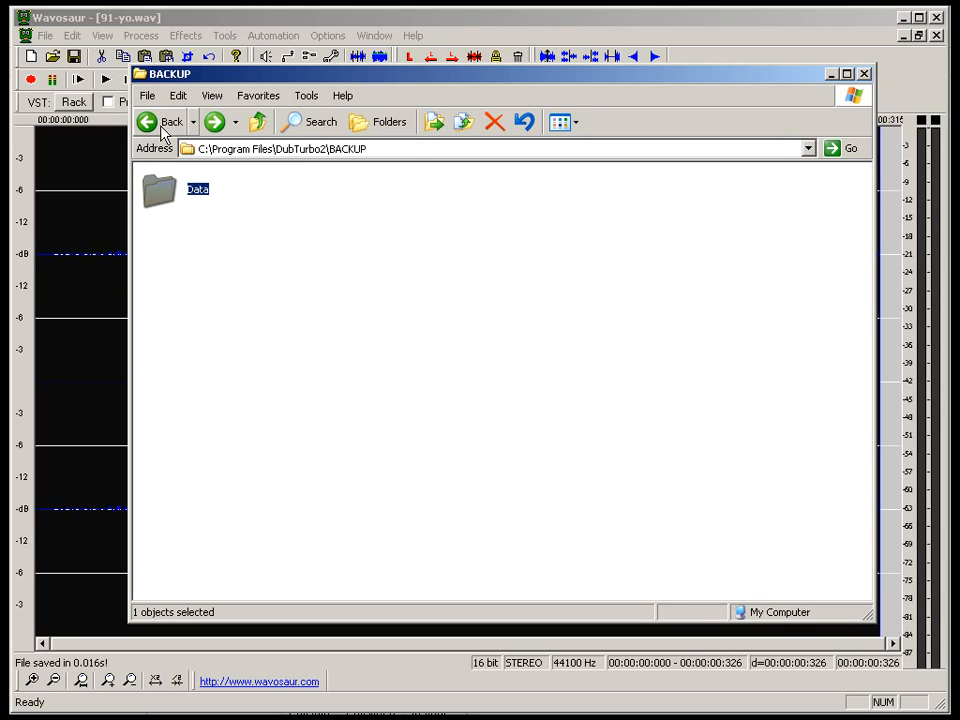
{"action": "left_click", "coordinate": [165, 130]}
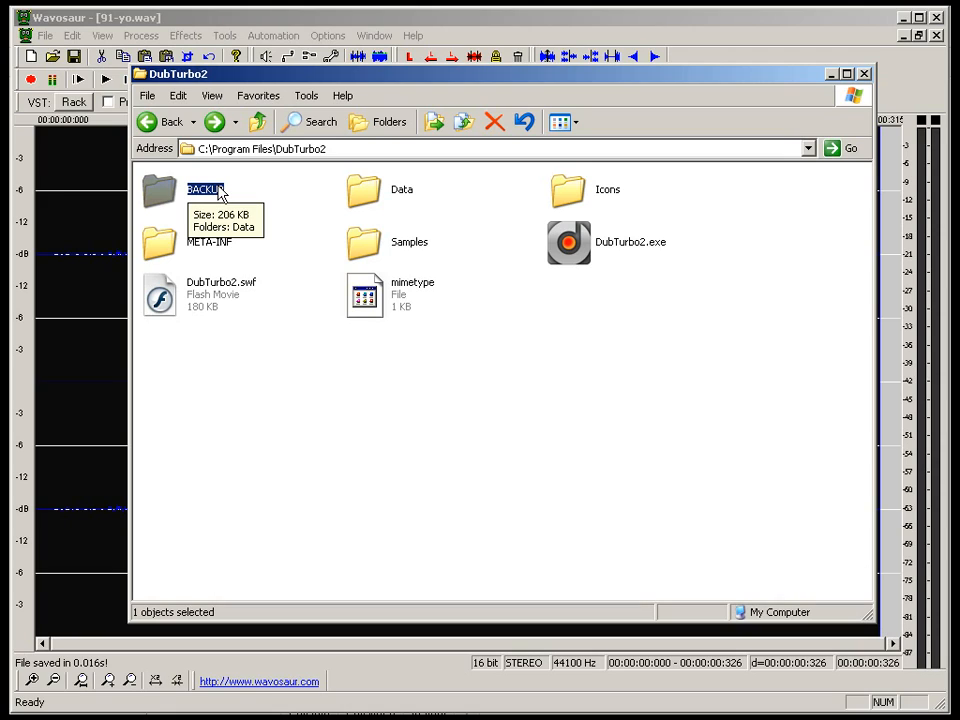
{"action": "double_click", "coordinate": [402, 190]}
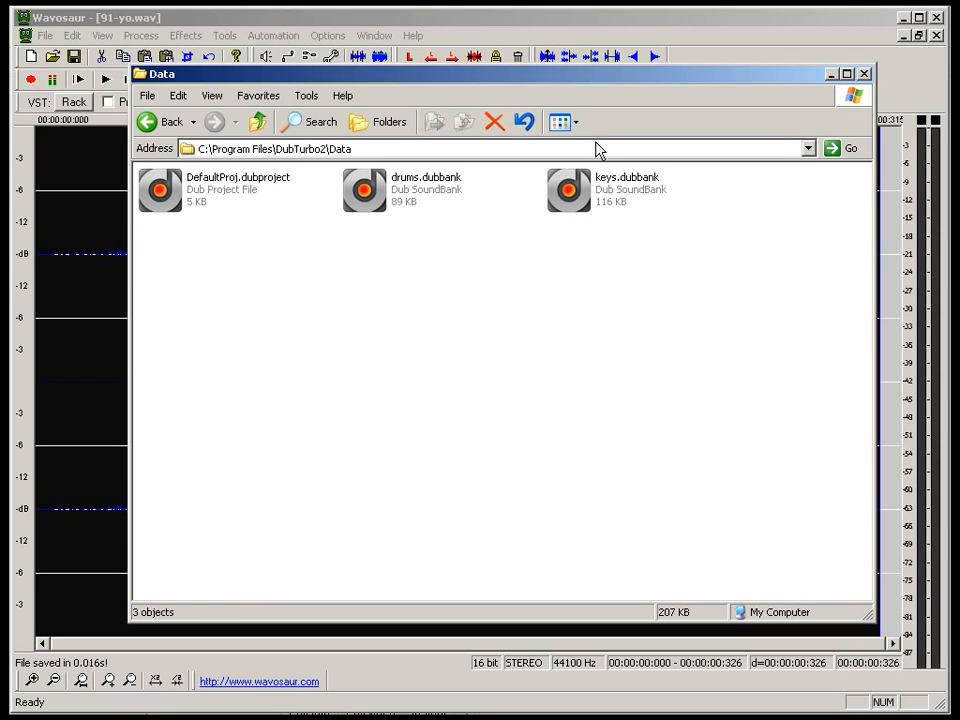
Launch DubTurbo2.exe from the DubTurbo2 folder and draw clips across both bars of the CRUNK1 channel.
{"action": "left_click", "coordinate": [152, 122]}
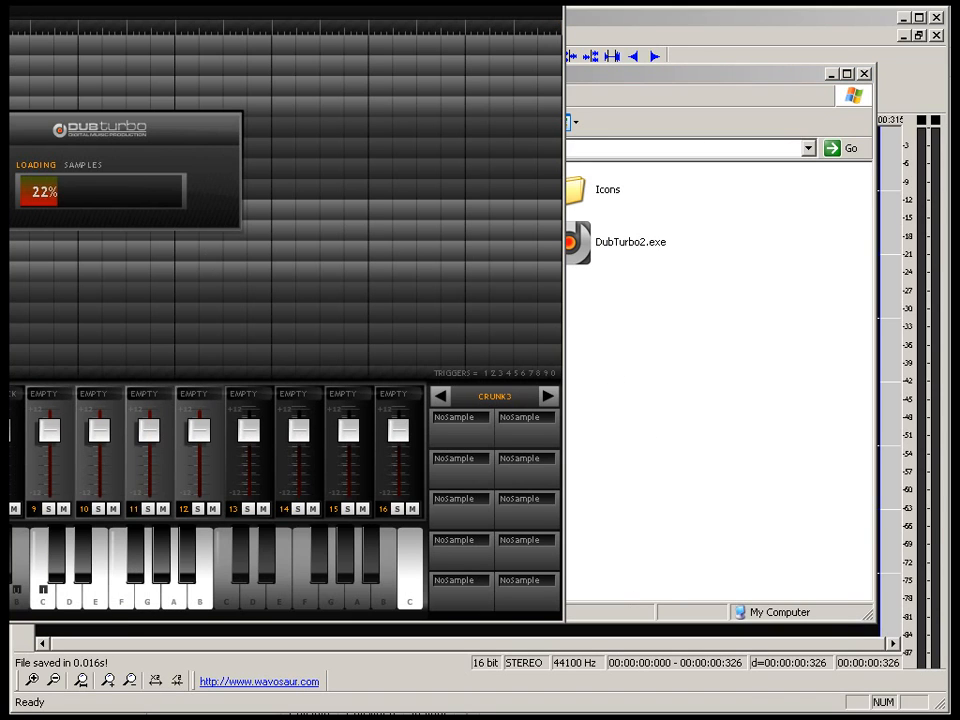
{"action": "left_click_drag", "start_coordinate": [107, 5], "coordinate": [557, 83]}
{"action": "left_click_drag", "start_coordinate": [584, 3], "coordinate": [541, 18]}
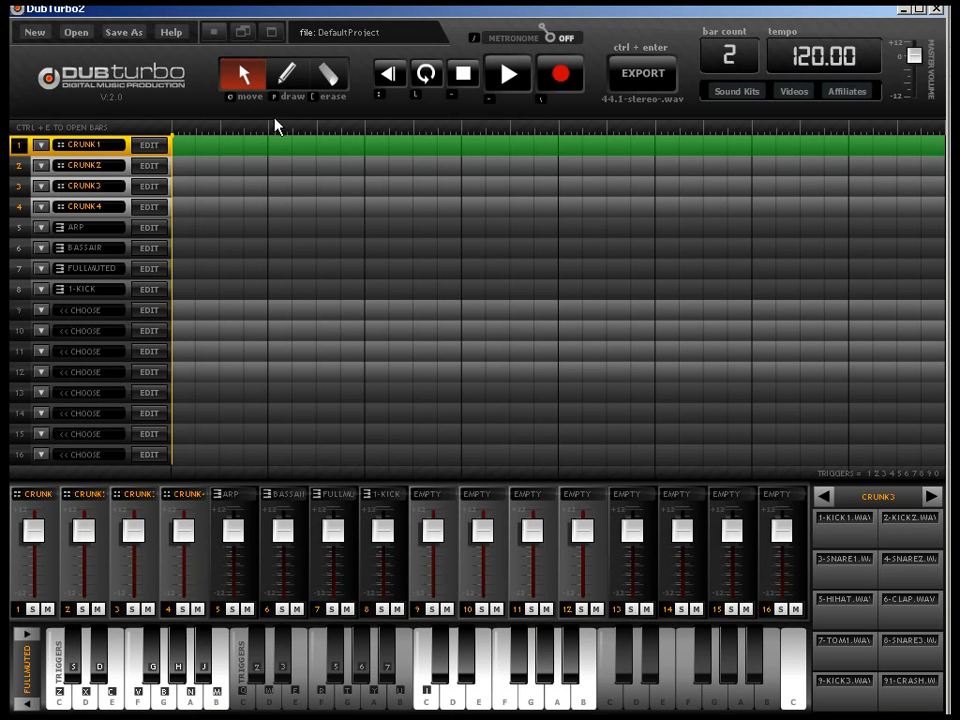
{"action": "left_click", "coordinate": [287, 76]}
{"action": "left_click_drag", "start_coordinate": [200, 146], "coordinate": [878, 150]}
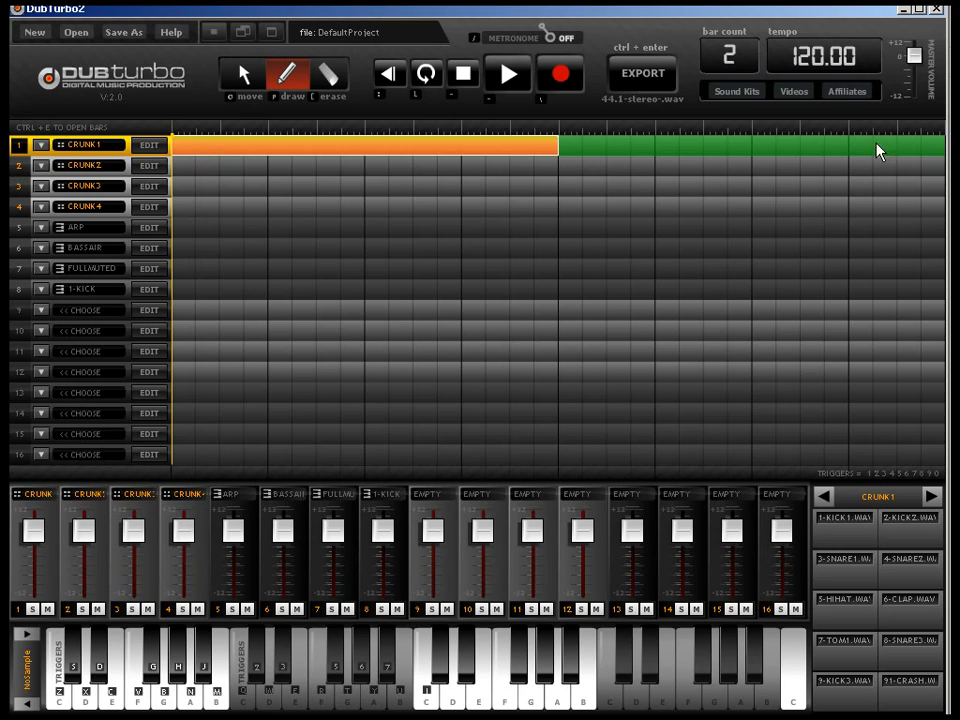
Set the project tempo to 190.
{"action": "left_click", "coordinate": [822, 55]}
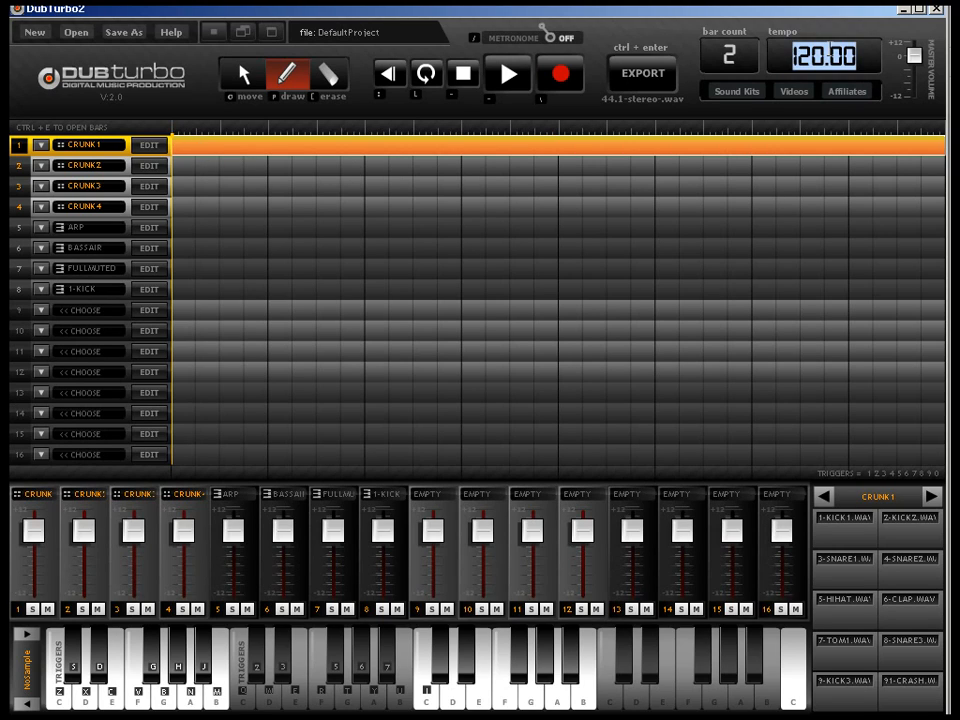
{"action": "type", "text": "190"}
{"action": "key", "text": "Return"}
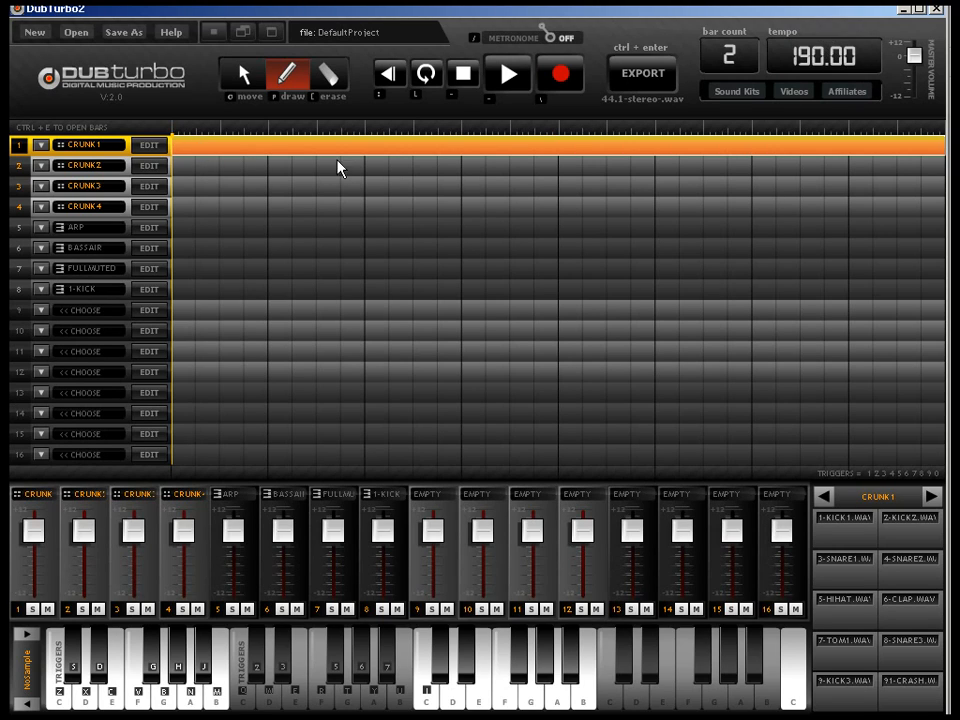
Open channel 1's drum editor and draw kicks on beats 1, 3 and halfway to 4, with snares on beats 2 and 4.
{"action": "left_click", "coordinate": [151, 146]}
{"action": "left_click", "coordinate": [301, 75]}
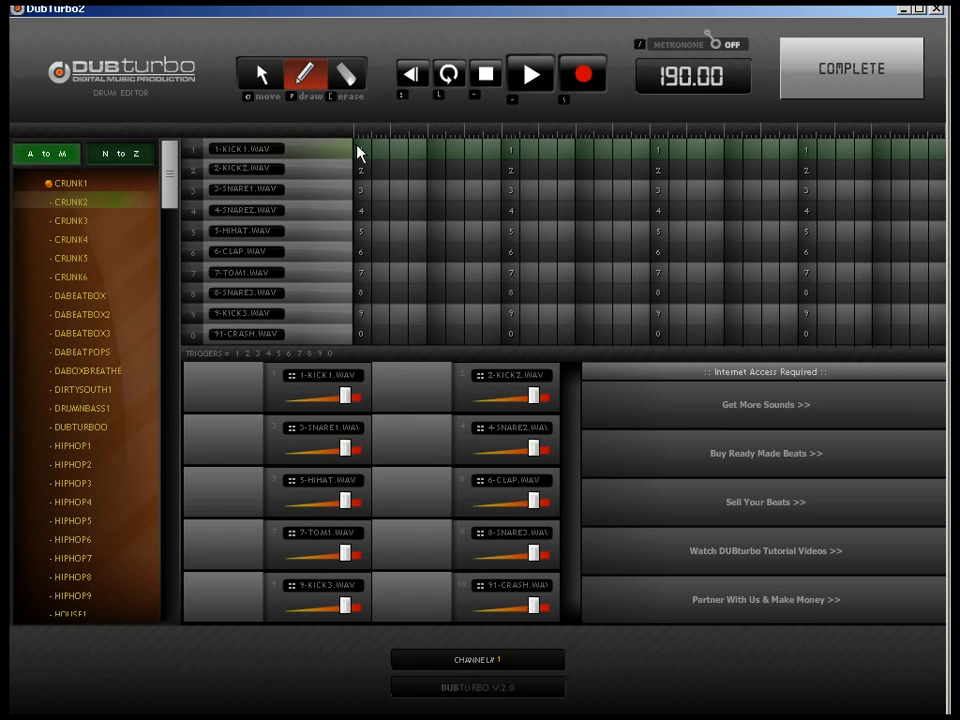
{"action": "left_click", "coordinate": [510, 190]}
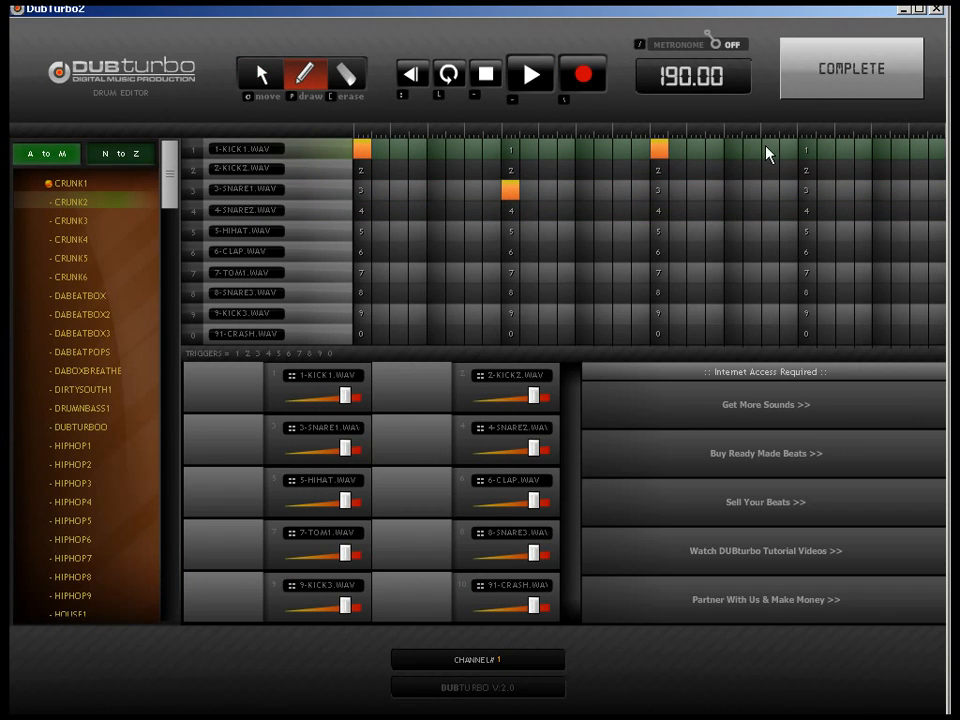
{"action": "left_click", "coordinate": [733, 149]}
{"action": "left_click", "coordinate": [808, 190]}
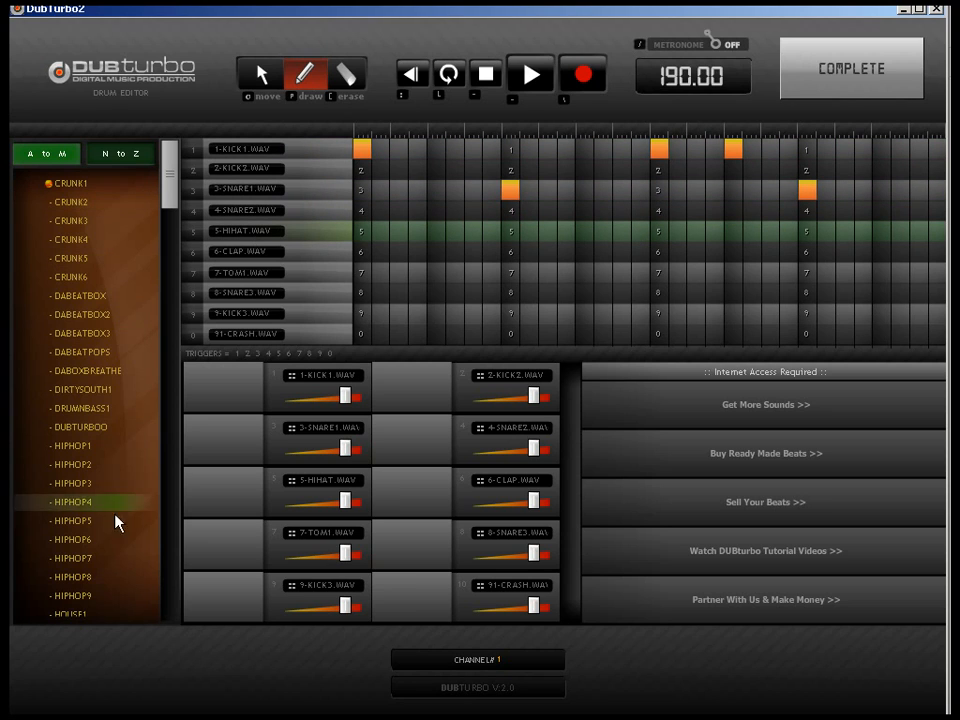
Switch channel 1 to the HIPHOP7 kit and draw one open hat hit and four shaker hits.
{"action": "left_click", "coordinate": [86, 558]}
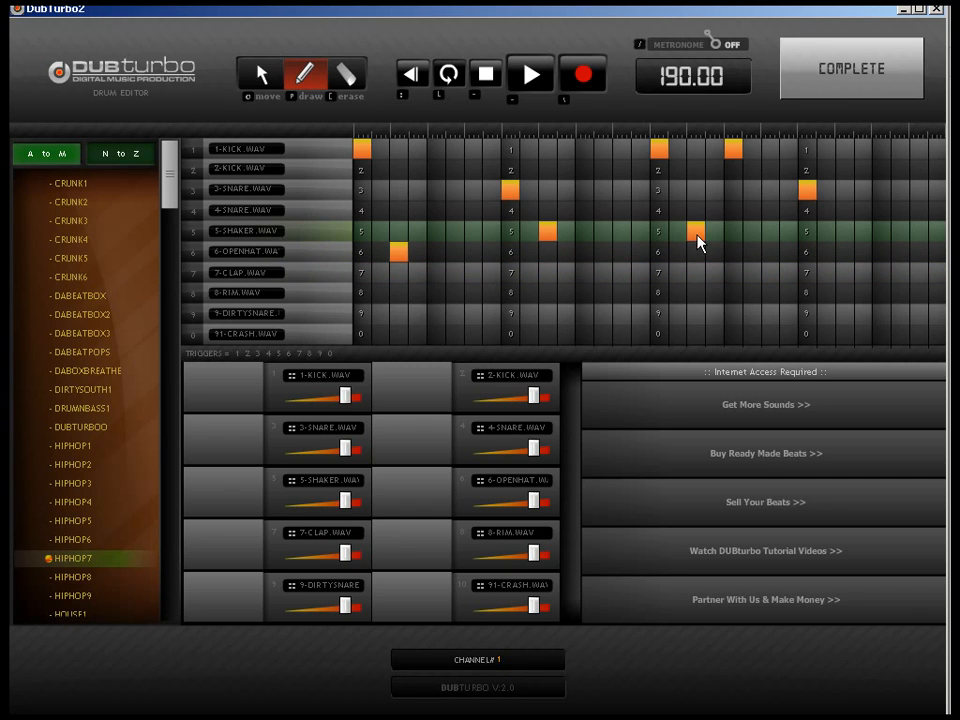
{"action": "left_click", "coordinate": [920, 232]}
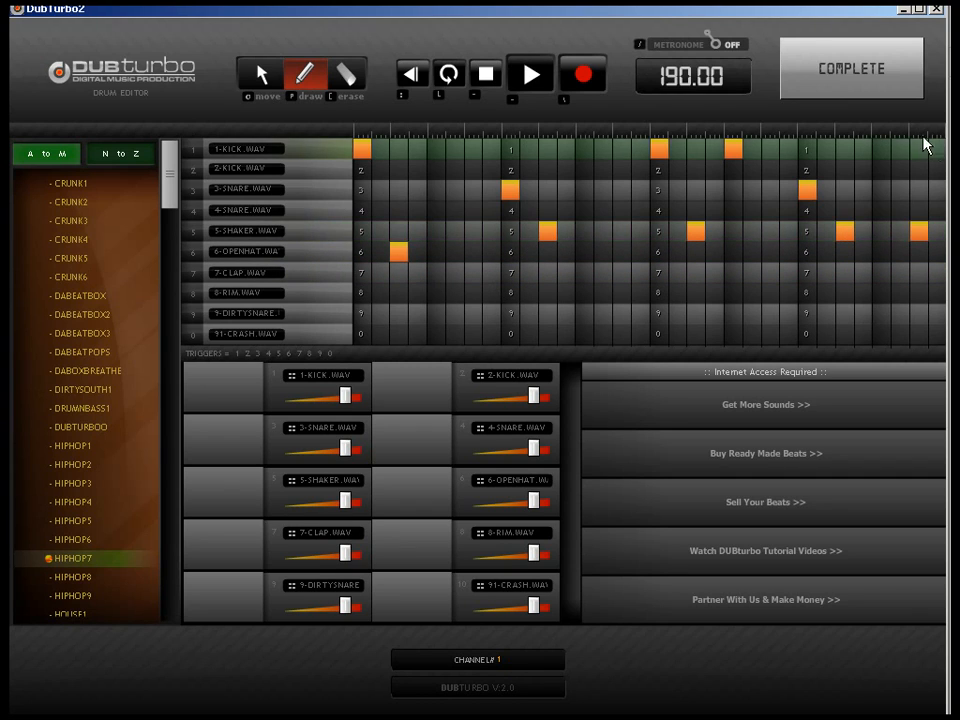
Shift the open hat and first three shaker hits two steps later, add two early shaker hits and complete the drum edit.
{"action": "left_click", "coordinate": [263, 73]}
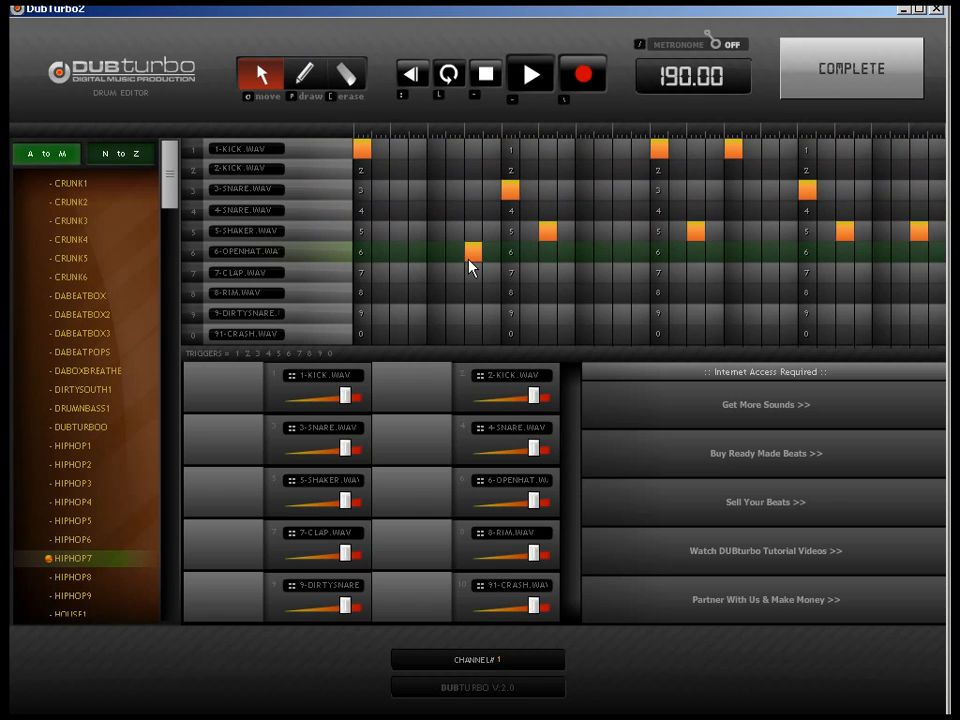
{"action": "left_click_drag", "start_coordinate": [472, 258], "coordinate": [441, 256]}
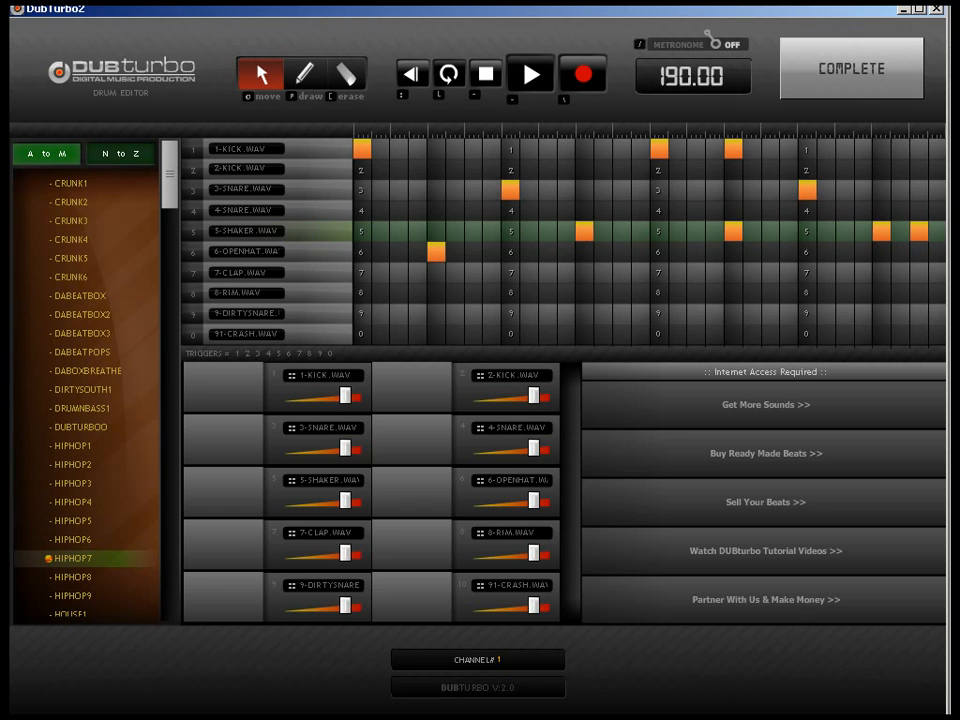
{"action": "key", "text": "p"}
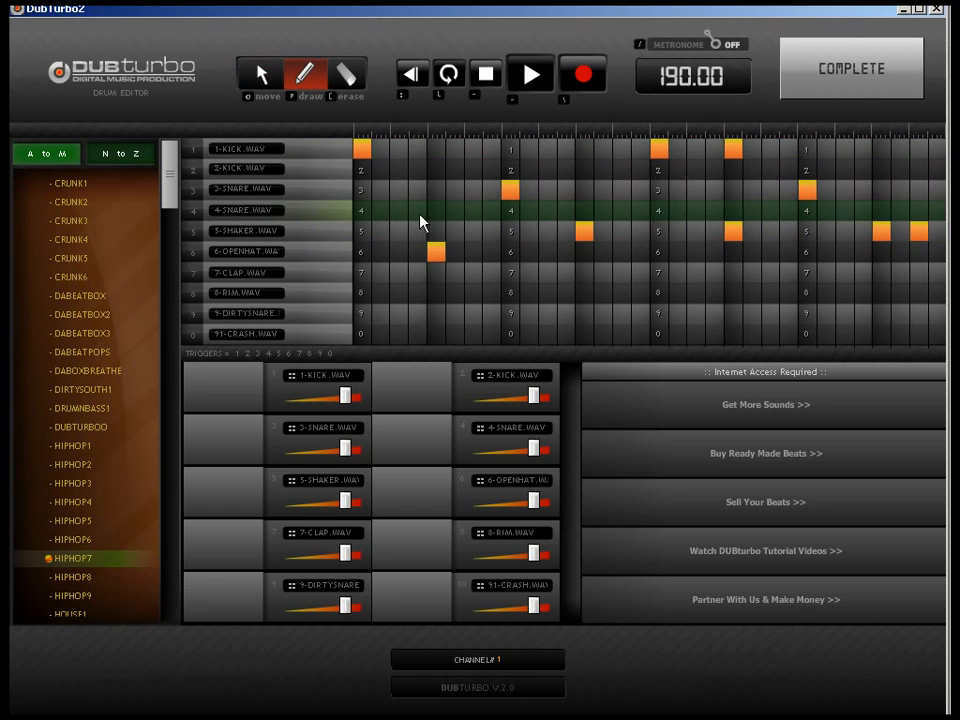
{"action": "left_click", "coordinate": [400, 232]}
{"action": "left_click", "coordinate": [436, 232]}
{"action": "left_click", "coordinate": [823, 90]}
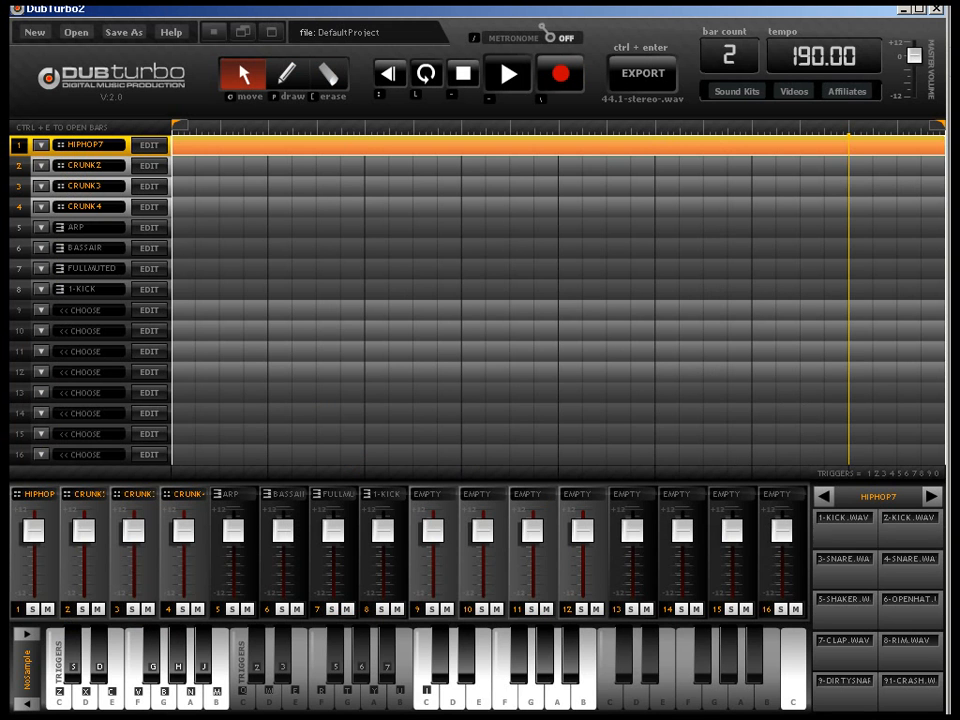
Draw clips across both bars of the ARP channel, channel 5.
{"action": "left_click", "coordinate": [286, 75]}
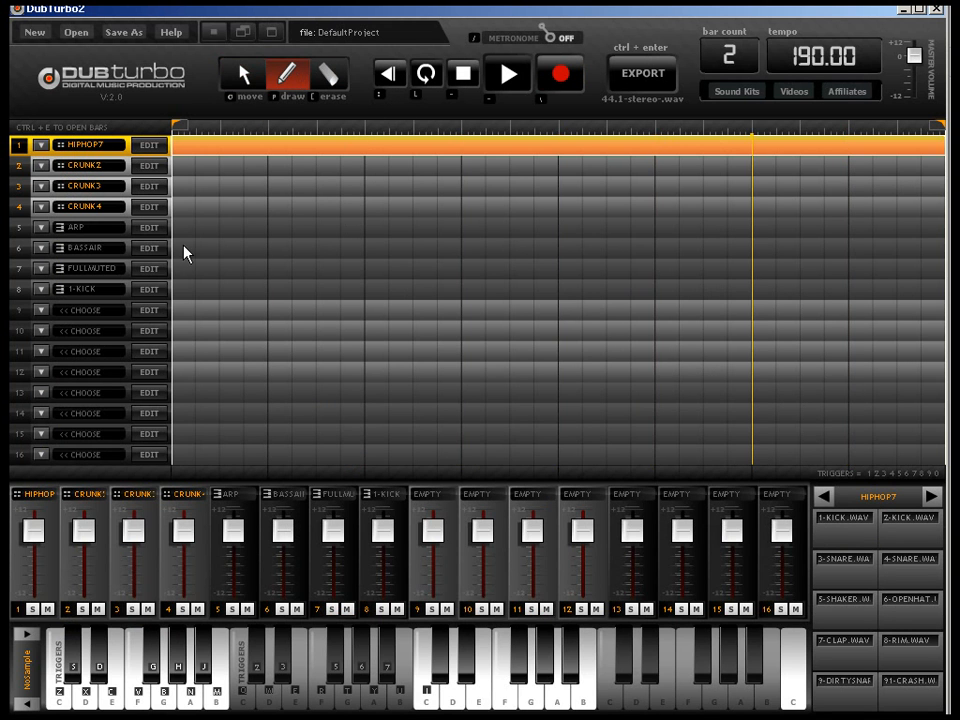
{"action": "left_click", "coordinate": [190, 233]}
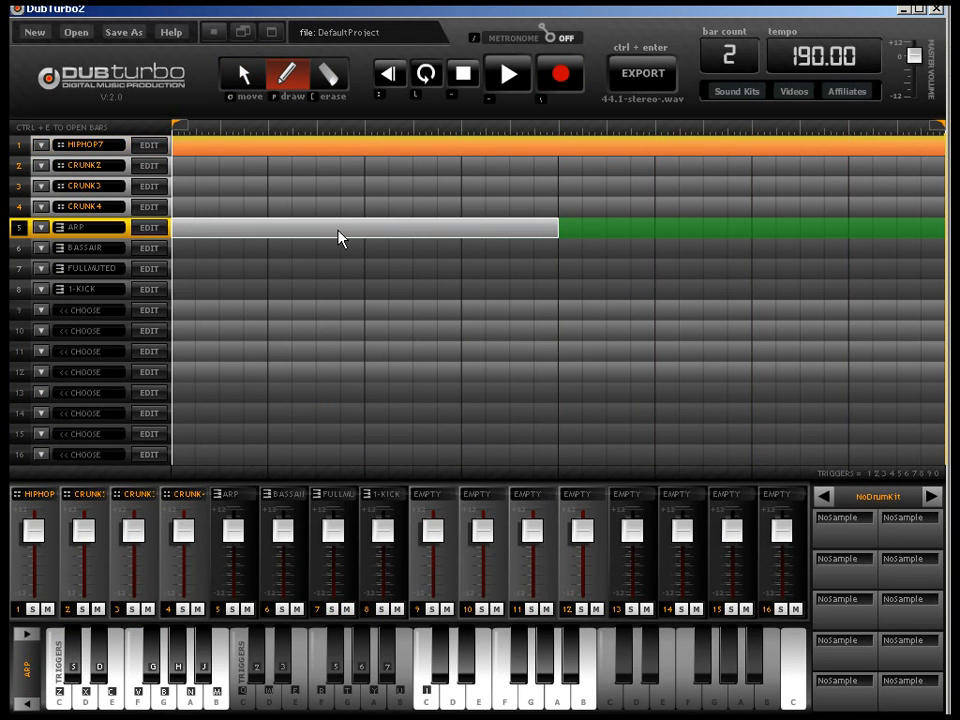
{"action": "left_click", "coordinate": [788, 229]}
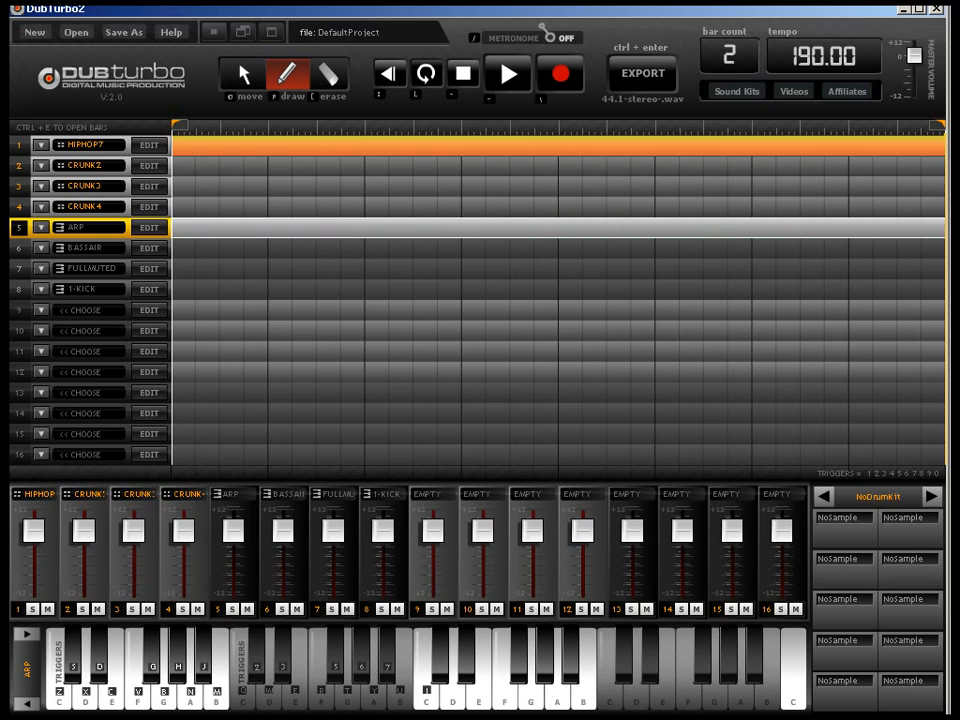
Open channel 5's key editor and assign the 1-KICK sound from the ZZ-RANDOM group.
{"action": "left_click", "coordinate": [155, 235]}
{"action": "left_click", "coordinate": [136, 156]}
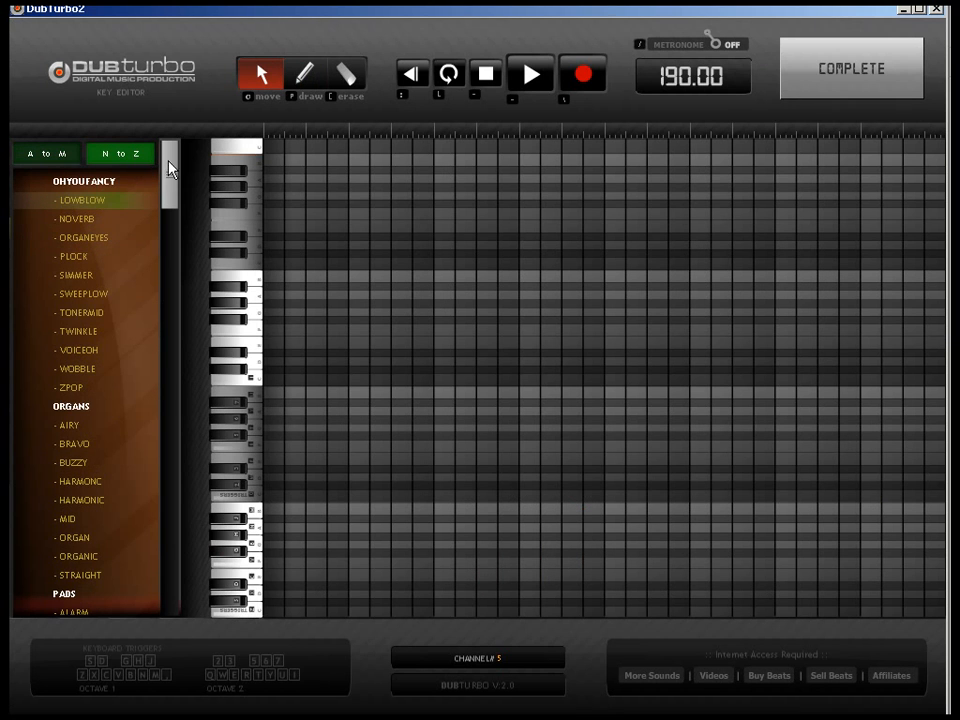
{"action": "left_click_drag", "start_coordinate": [170, 168], "coordinate": [164, 566]}
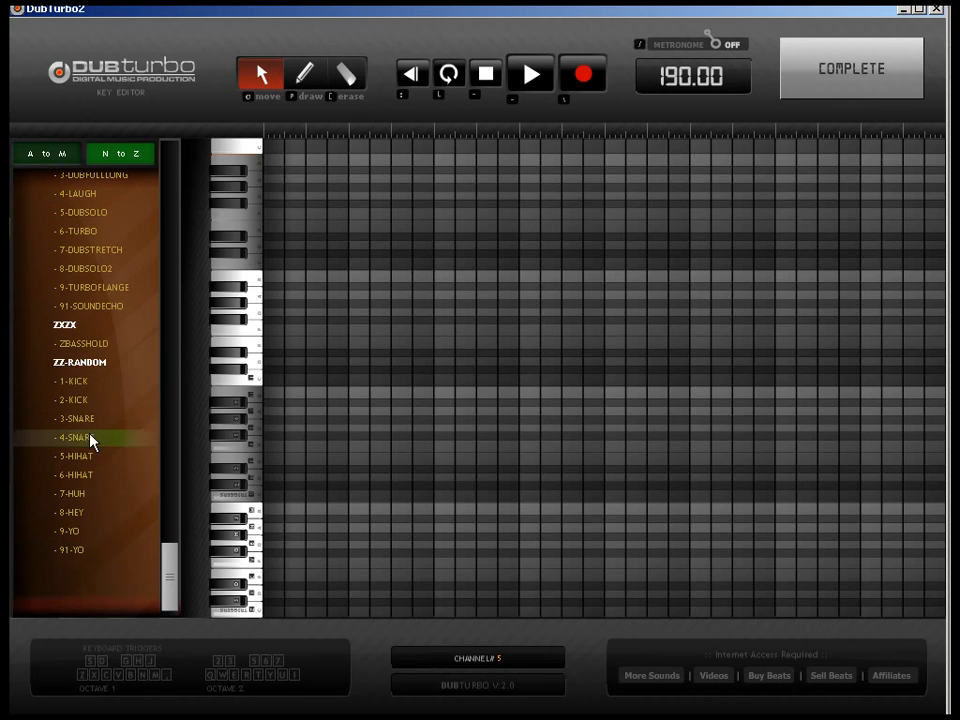
{"action": "left_click", "coordinate": [90, 385]}
Draw the opening melody of single-step 1-KICK notes moving between C, G#, B and E.
{"action": "left_click", "coordinate": [308, 78]}
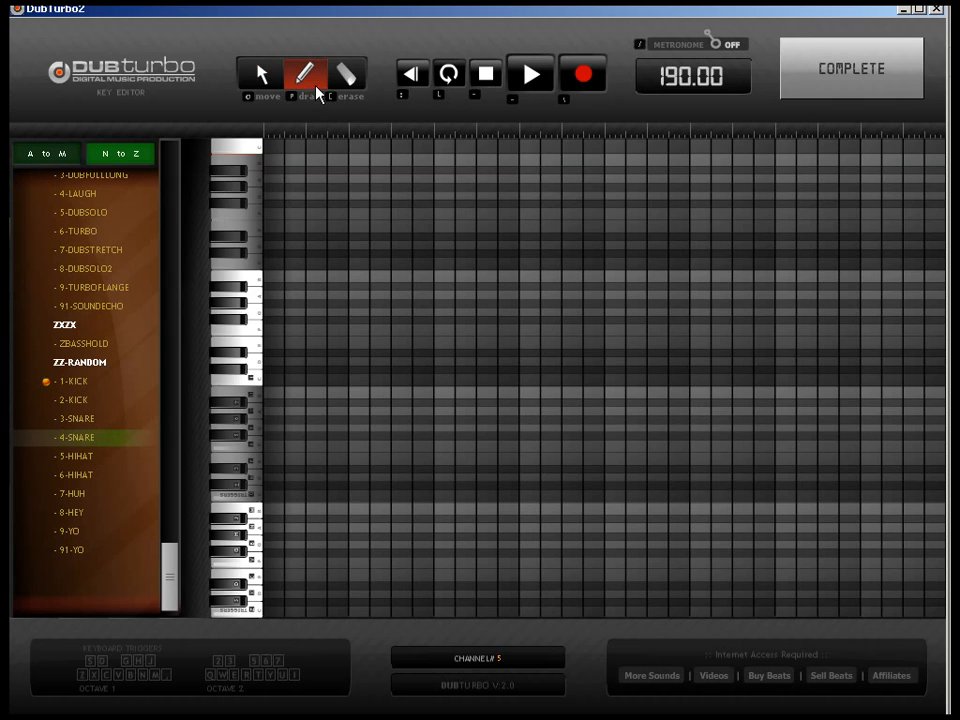
{"action": "left_click", "coordinate": [272, 495]}
{"action": "left_click", "coordinate": [319, 535]}
{"action": "left_click", "coordinate": [402, 495]}
{"action": "left_click", "coordinate": [423, 508]}
{"action": "left_click", "coordinate": [444, 495]}
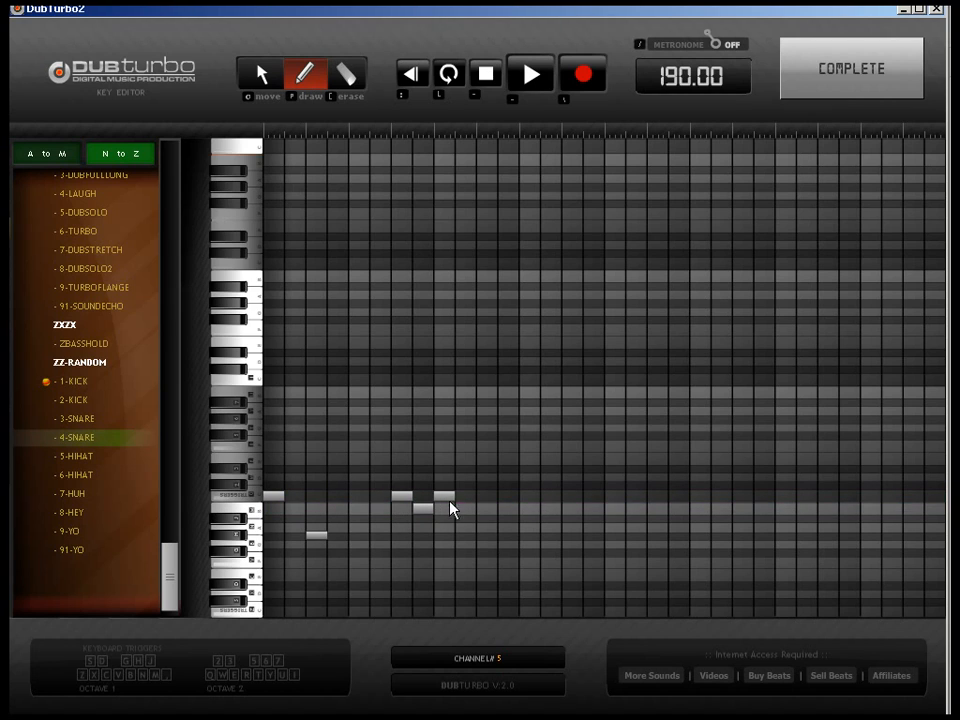
{"action": "left_click", "coordinate": [490, 535]}
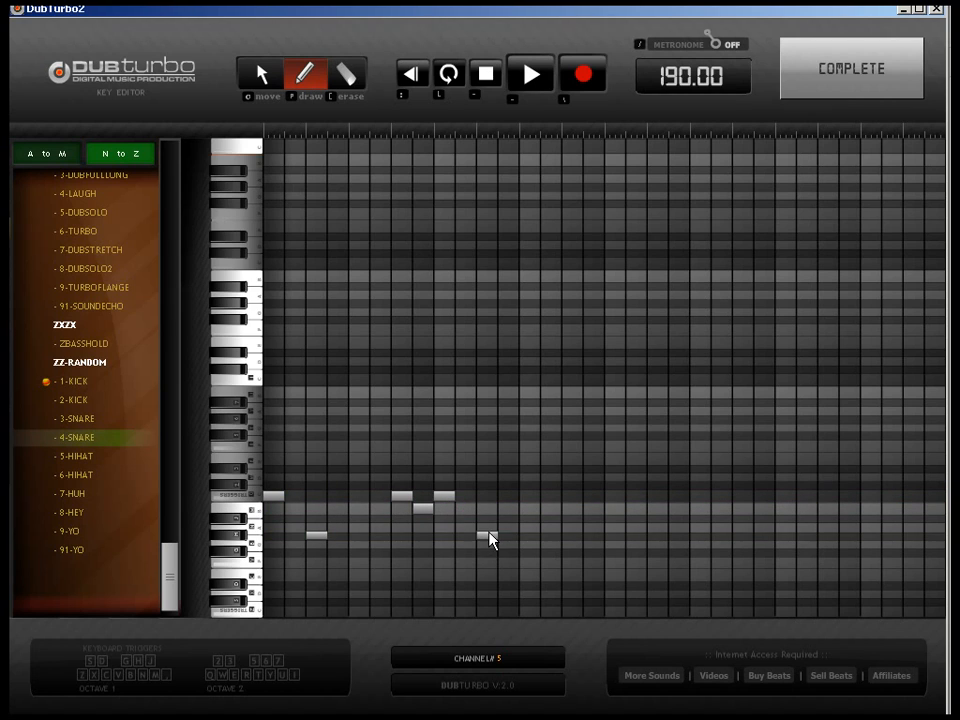
{"action": "left_click", "coordinate": [551, 495]}
{"action": "left_click", "coordinate": [594, 458]}
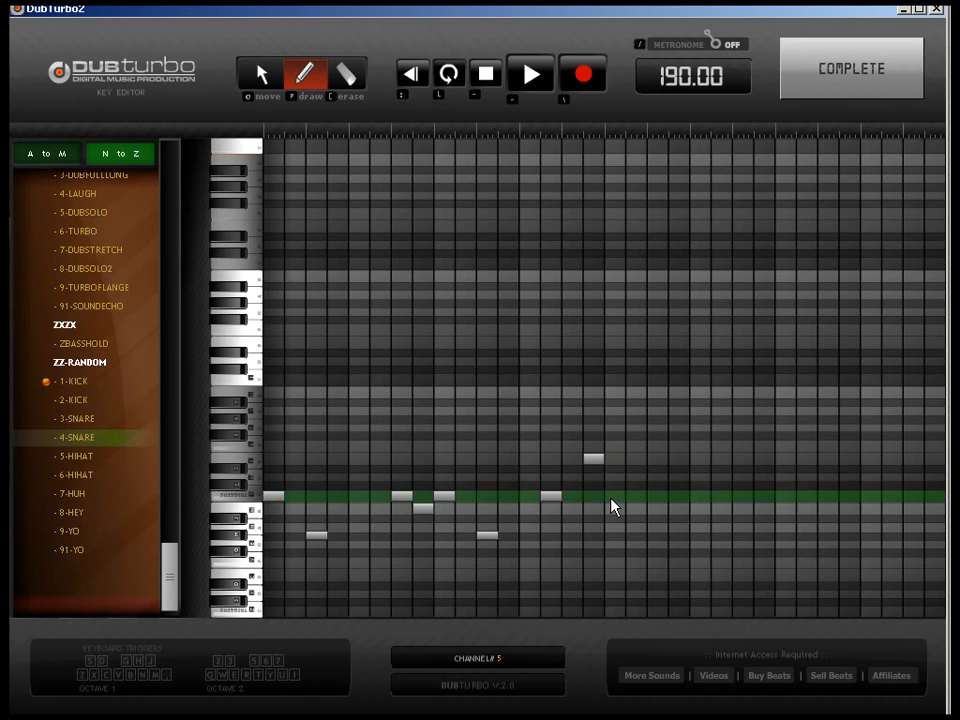
{"action": "left_click", "coordinate": [615, 495]}
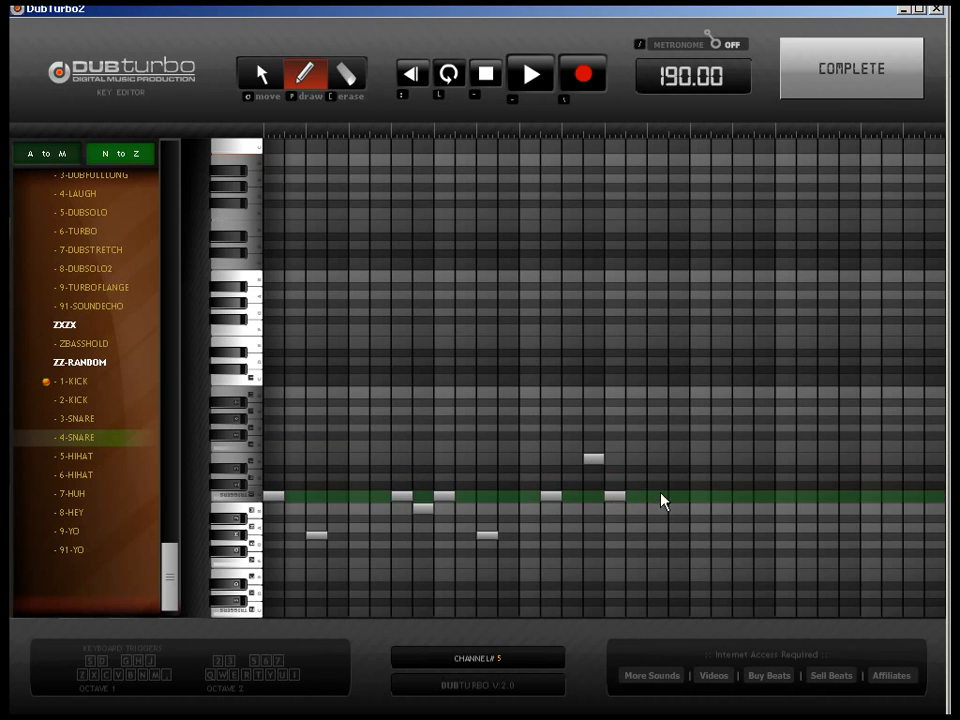
Finish the melody with a low G# and a rising run from D to the F over an octave higher, and play the loop.
{"action": "left_click", "coordinate": [743, 477]}
{"action": "left_click", "coordinate": [786, 469]}
{"action": "left_click", "coordinate": [807, 446]}
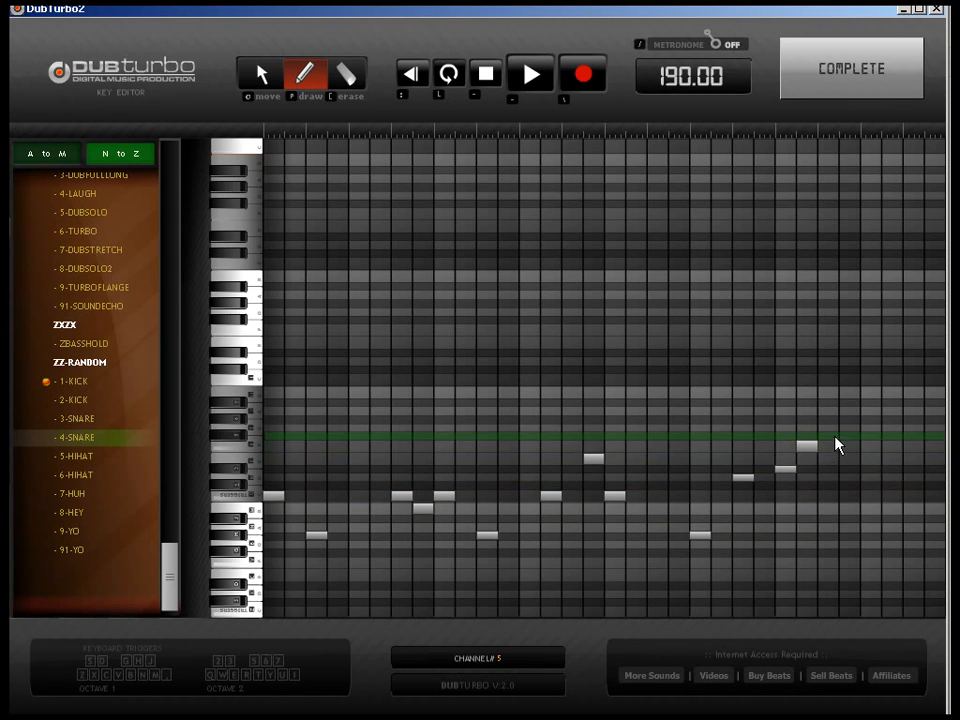
{"action": "left_click", "coordinate": [828, 436]}
{"action": "left_click", "coordinate": [849, 420]}
{"action": "left_click", "coordinate": [870, 403]}
{"action": "left_click", "coordinate": [913, 379]}
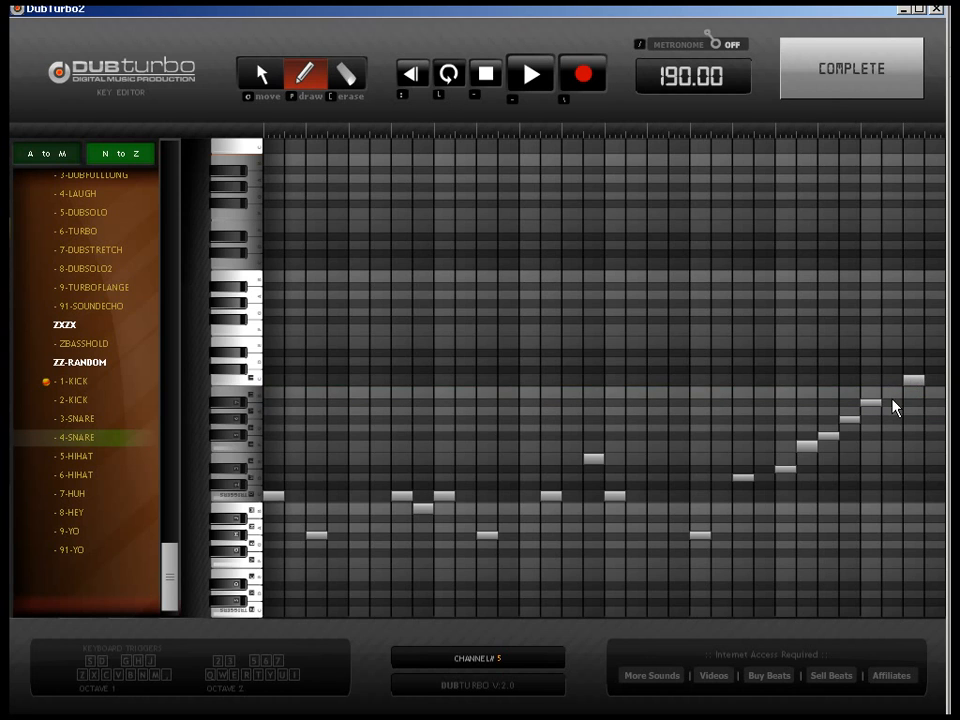
{"action": "left_click", "coordinate": [892, 391]}
{"action": "left_click", "coordinate": [934, 331]}
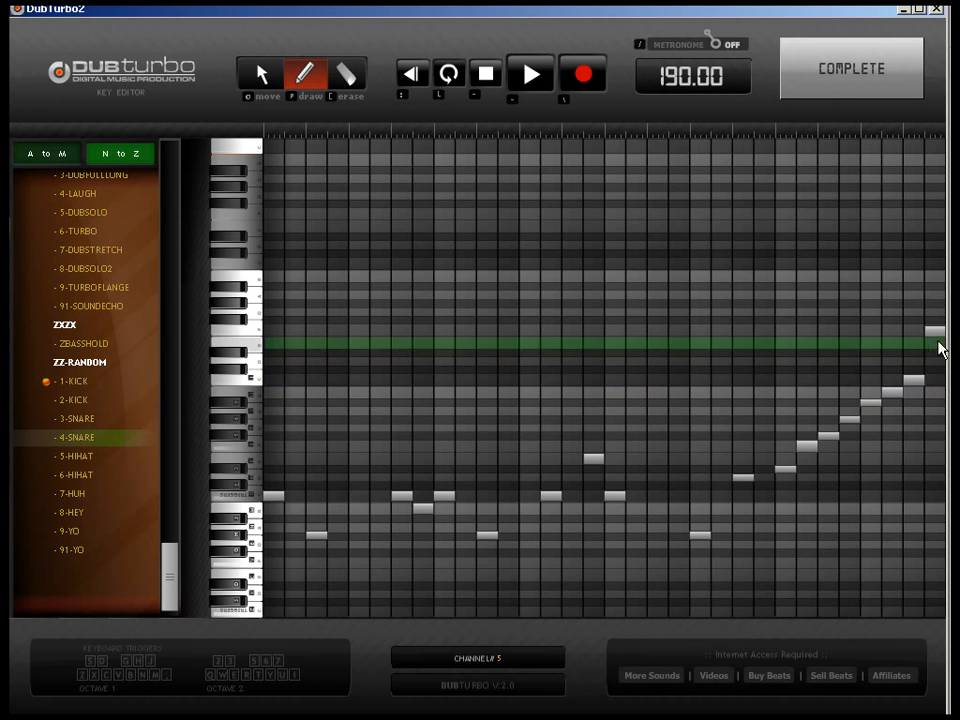
{"action": "left_click", "coordinate": [835, 92]}
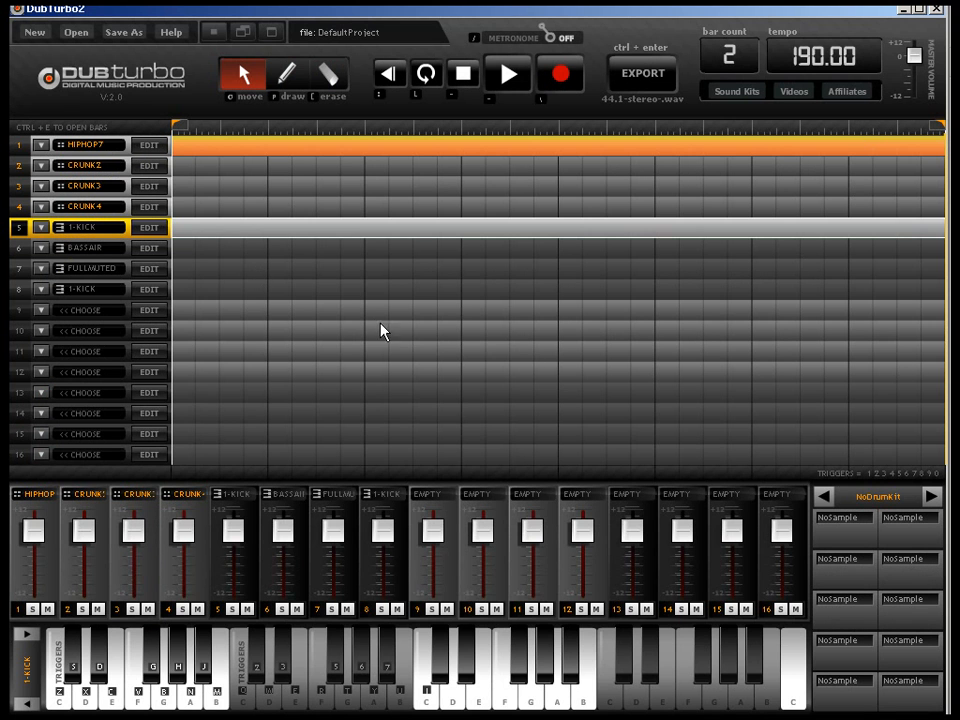
{"action": "key", "text": "space"}
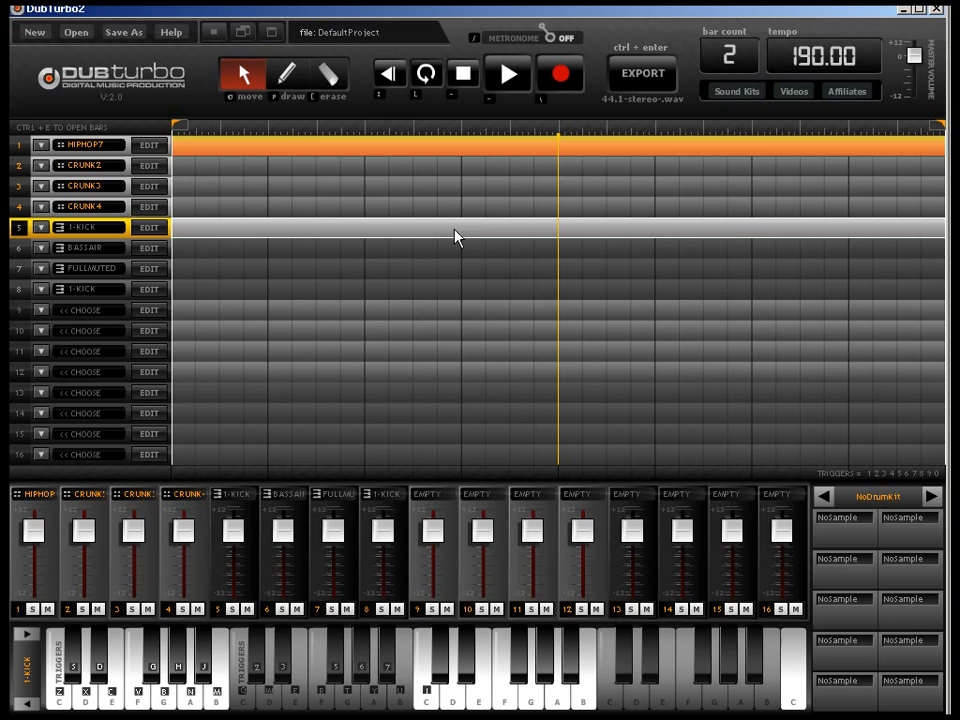
Change channel 5's sound to 3-SNARE from the ZZ-RANDOM group and return to the main sequencer.
{"action": "left_click", "coordinate": [163, 226]}
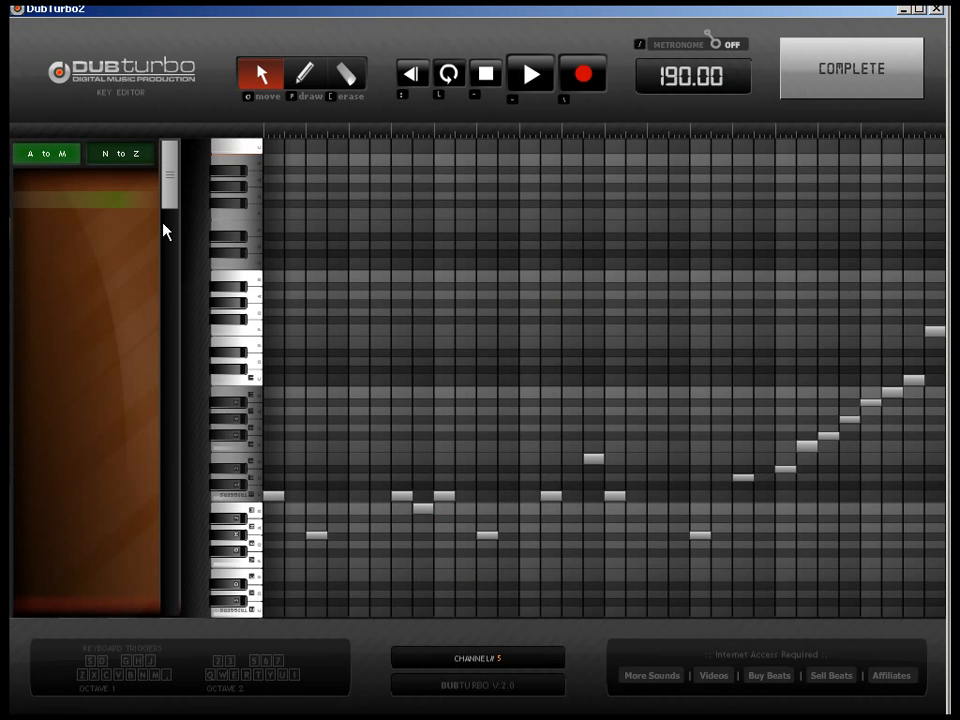
{"action": "left_click", "coordinate": [142, 160]}
{"action": "left_click_drag", "start_coordinate": [163, 171], "coordinate": [184, 570]}
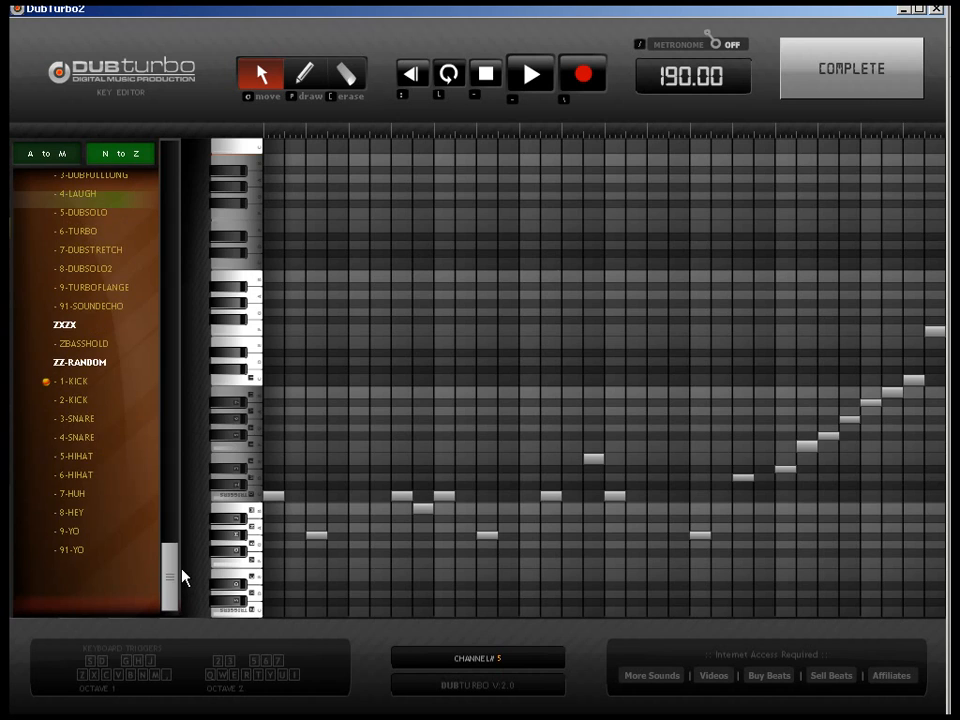
{"action": "left_click", "coordinate": [102, 419]}
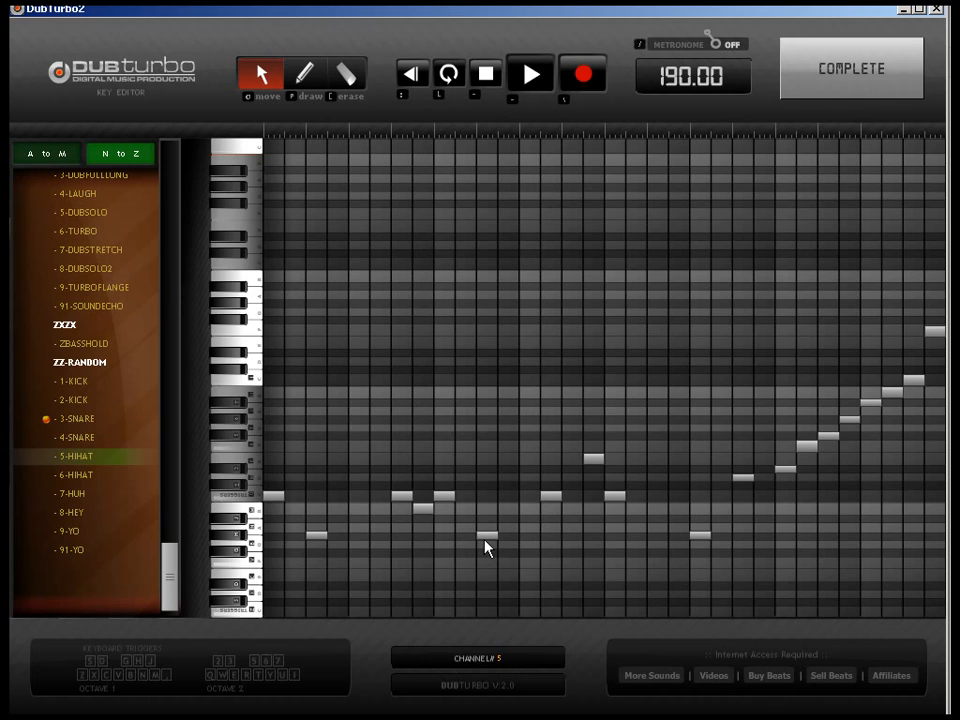
{"action": "left_click", "coordinate": [823, 52]}
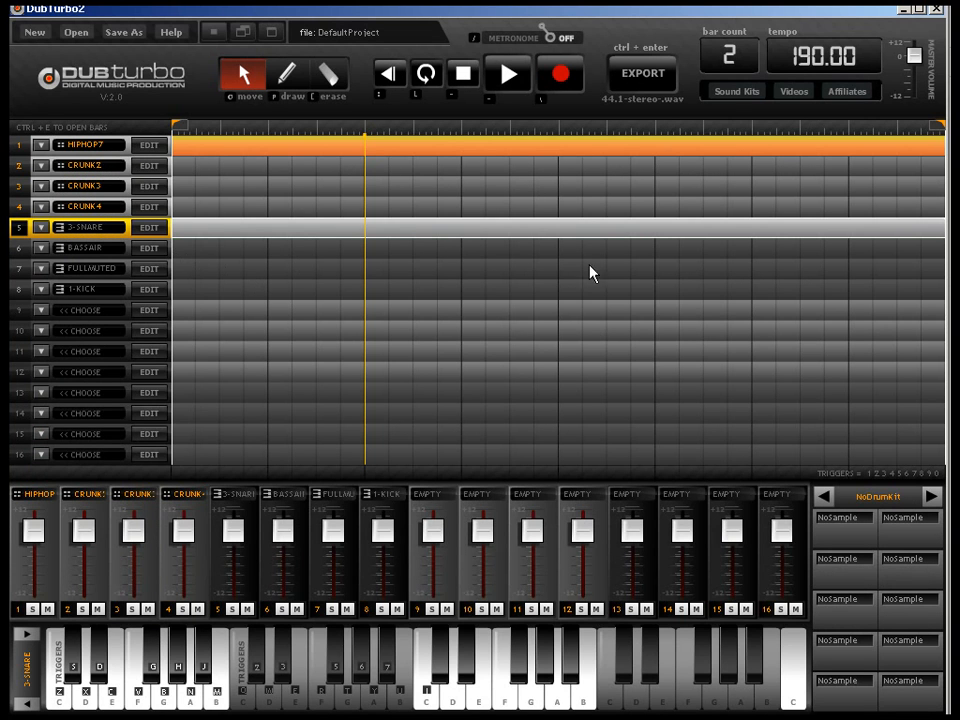
Erase the clips on channels 1 and 5, and draw fresh clips across both bars of channel 5.
{"action": "left_click", "coordinate": [328, 76]}
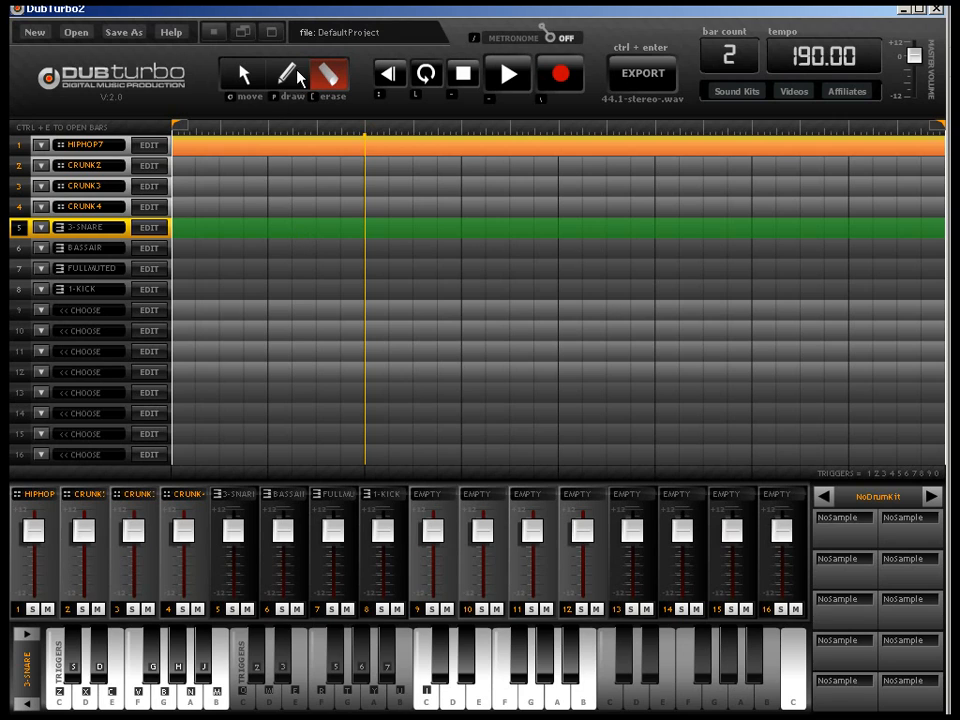
{"action": "left_click", "coordinate": [293, 150]}
{"action": "left_click", "coordinate": [287, 76]}
{"action": "left_click", "coordinate": [260, 228]}
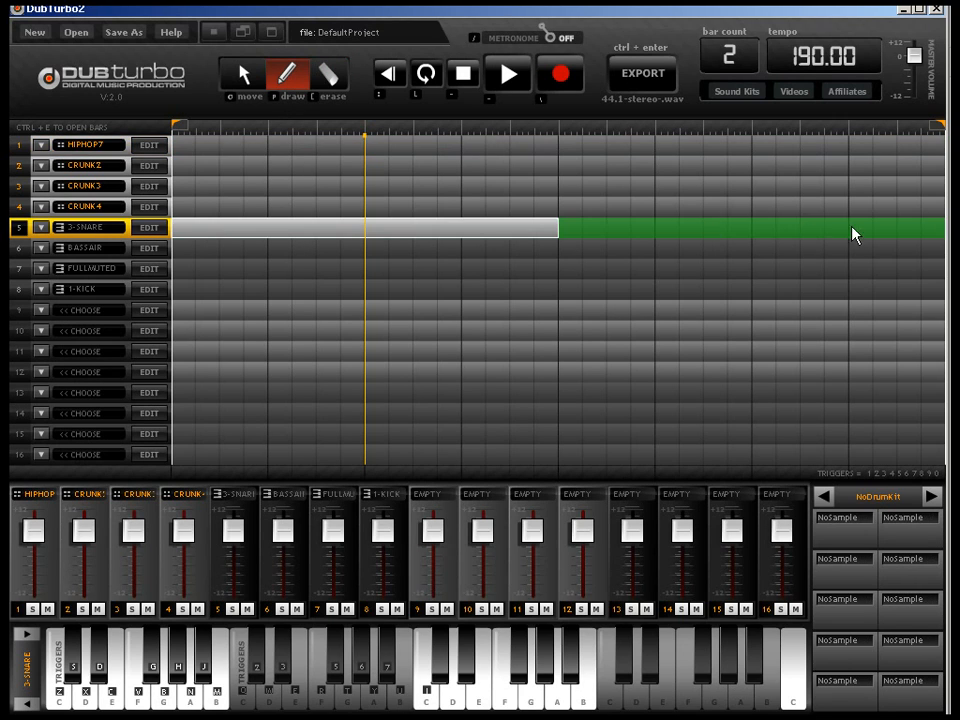
{"action": "left_click", "coordinate": [852, 228]}
Open channel 5's key editor and assign the 1-KICK sound from the ZZ-RANDOM group.
{"action": "left_click", "coordinate": [150, 230]}
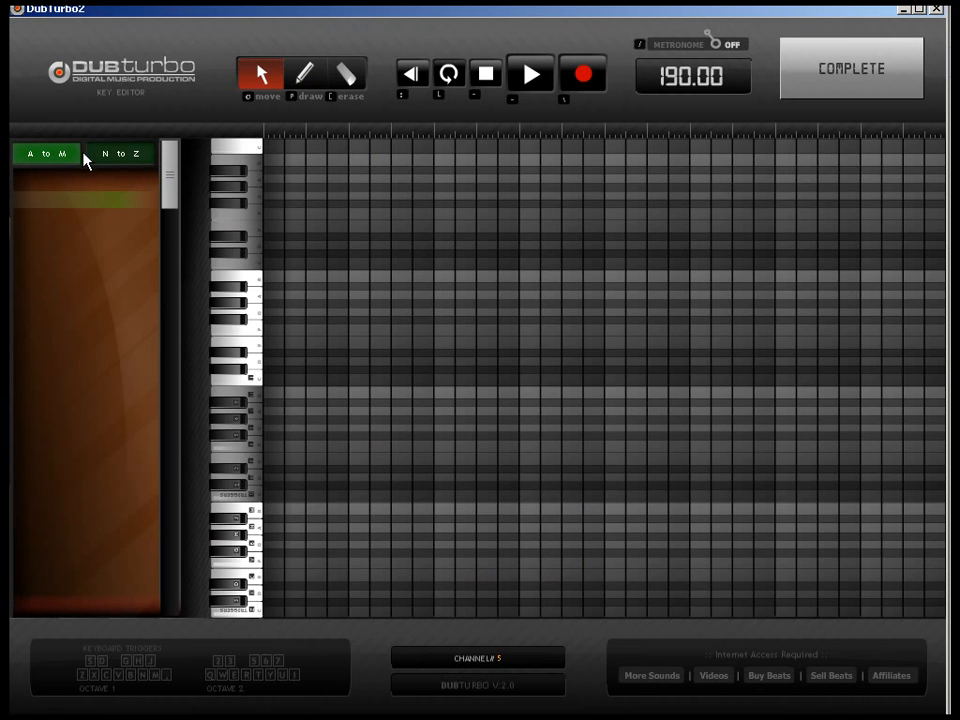
{"action": "left_click", "coordinate": [124, 158]}
{"action": "left_click_drag", "start_coordinate": [170, 185], "coordinate": [170, 568]}
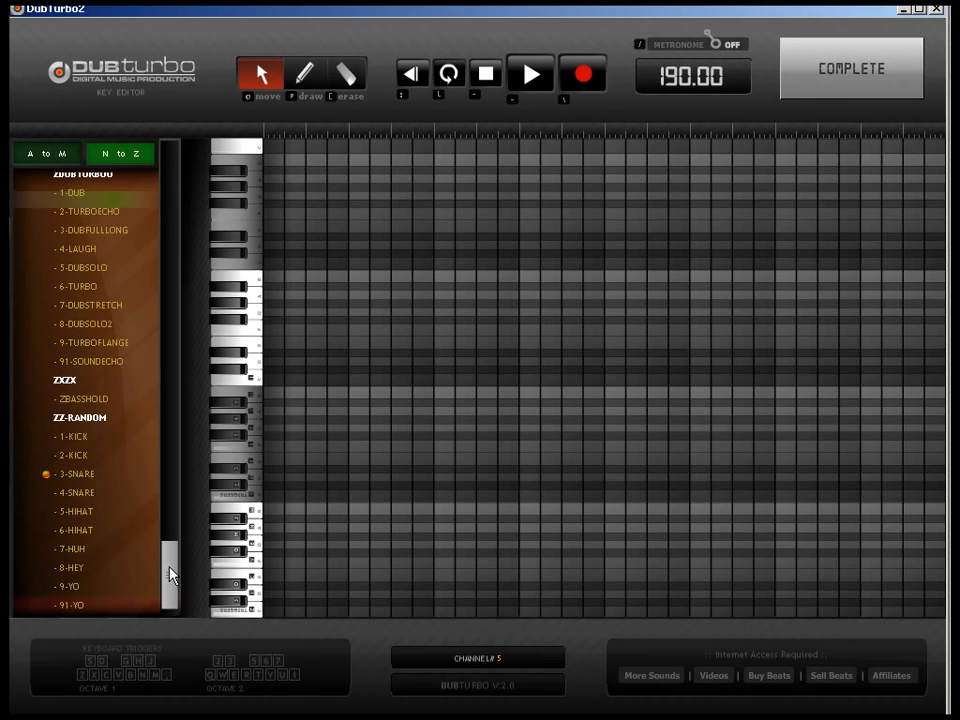
{"action": "left_click", "coordinate": [91, 437]}
Draw single-step kick notes on the second-octave C at steps 1, 13 and 17, and return to the main sequencer.
{"action": "left_click", "coordinate": [304, 76]}
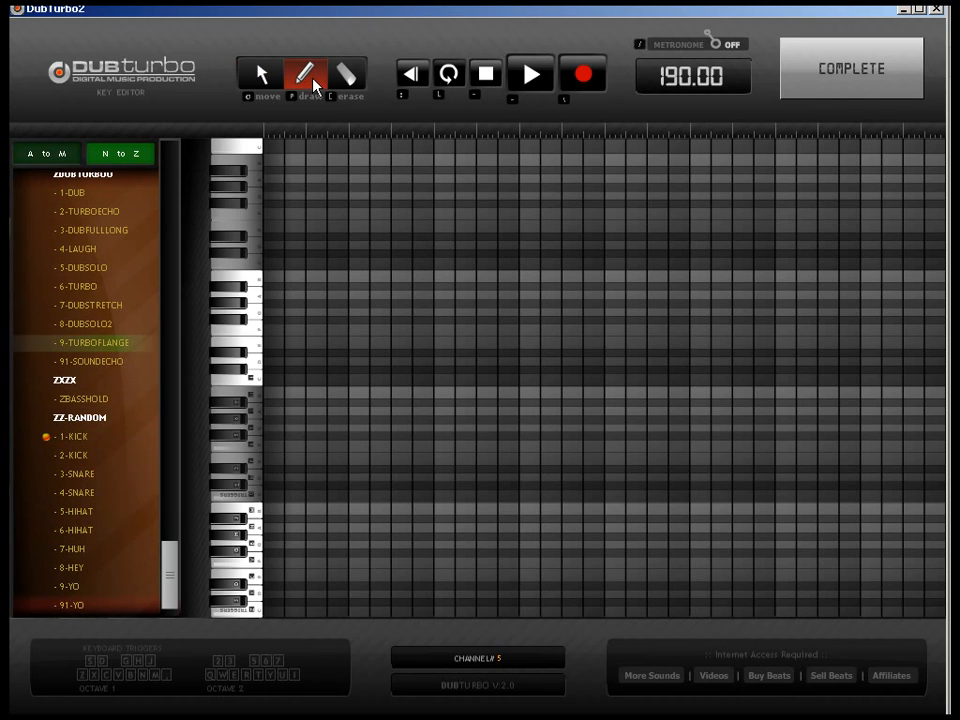
{"action": "left_click", "coordinate": [272, 497]}
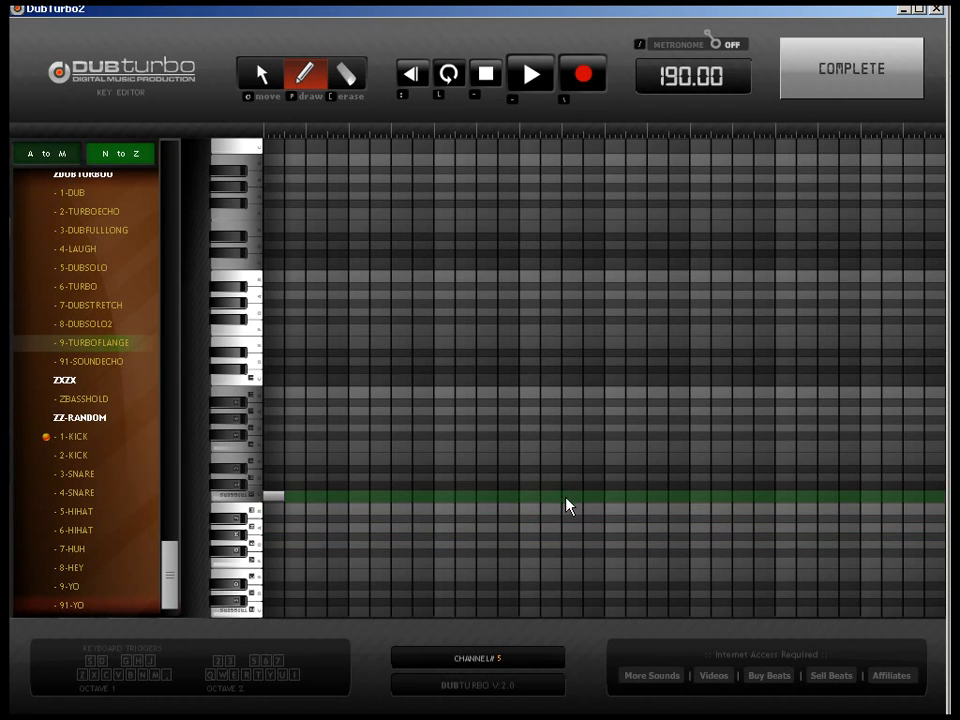
{"action": "left_click", "coordinate": [615, 497]}
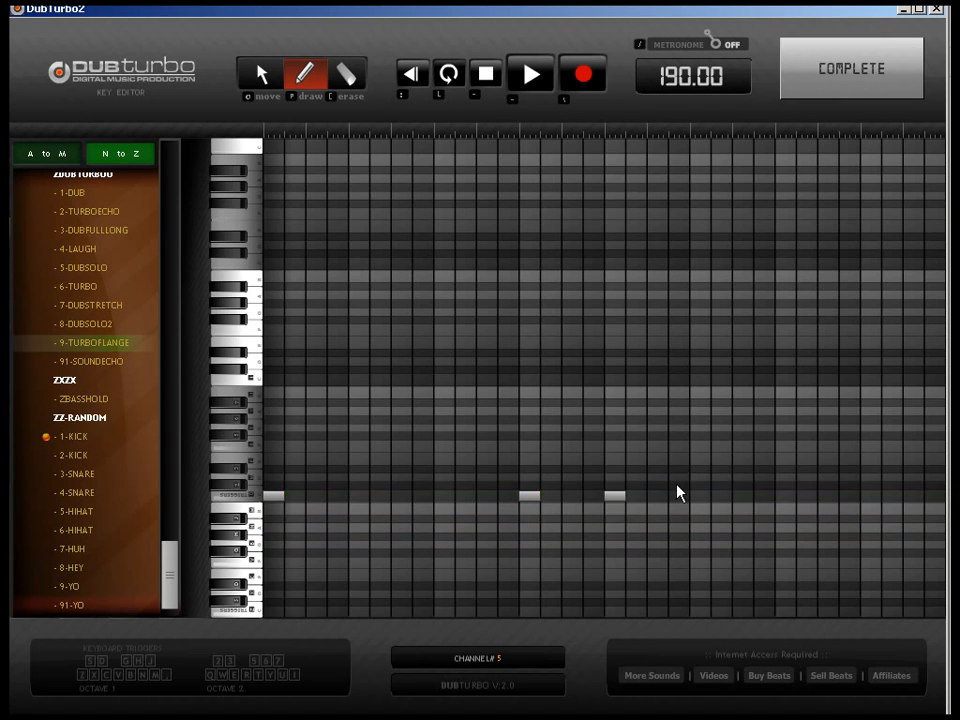
{"action": "left_click", "coordinate": [816, 90]}
Draw clips across both bars of channel 6 and assign it the 3-SNARE sound from the ZZ-RANDOM group.
{"action": "key", "text": "p"}
{"action": "left_click_drag", "start_coordinate": [214, 250], "coordinate": [937, 263]}
{"action": "left_click", "coordinate": [157, 250]}
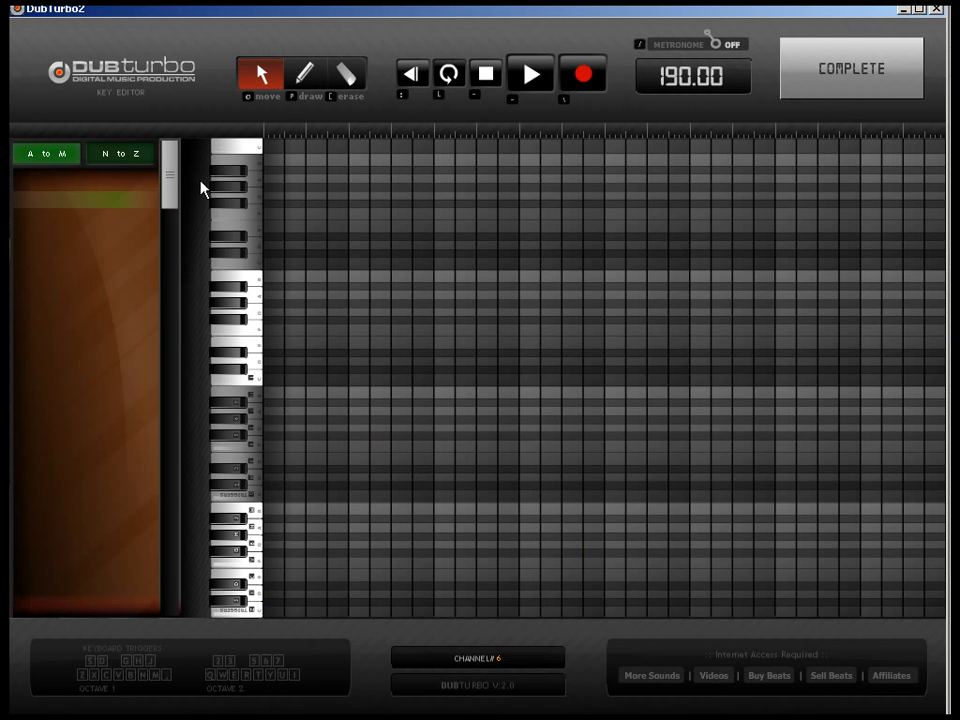
{"action": "left_click", "coordinate": [129, 158]}
{"action": "left_click_drag", "start_coordinate": [165, 165], "coordinate": [191, 570]}
{"action": "left_click", "coordinate": [95, 420]}
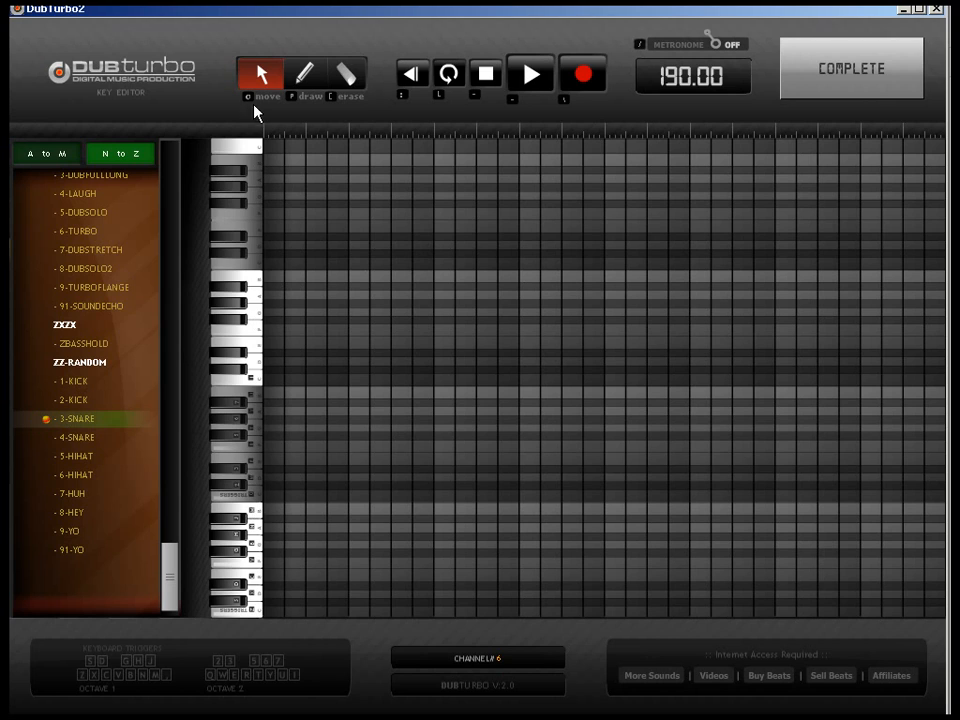
Draw snare notes on the second-octave C at steps 9 and 25 and on the low F# at step 29, and close the editor.
{"action": "left_click", "coordinate": [318, 64]}
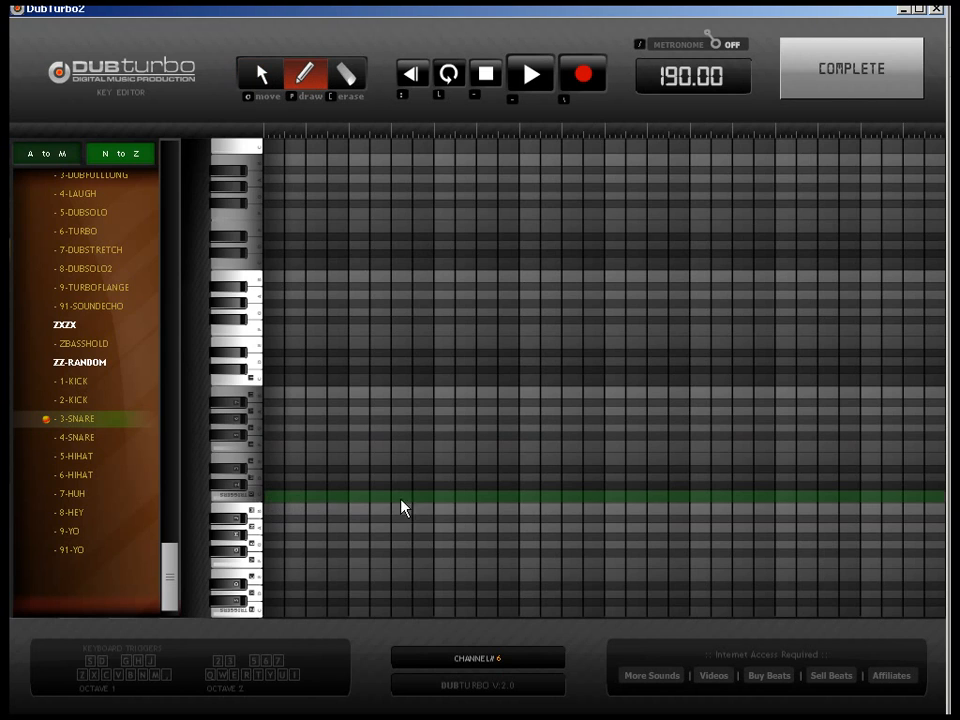
{"action": "left_click", "coordinate": [445, 497]}
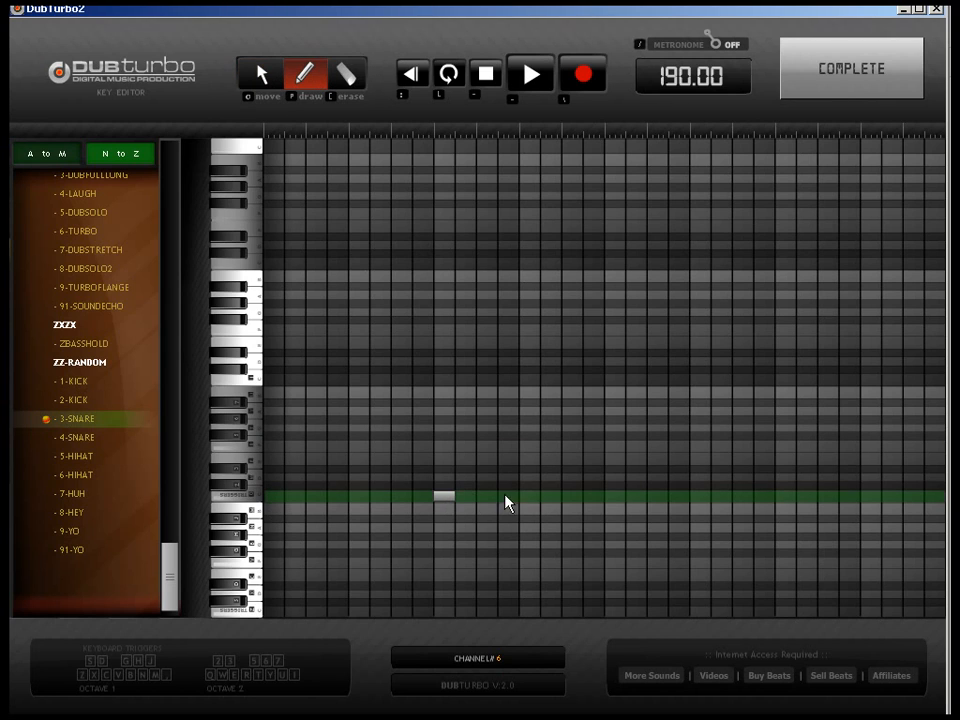
{"action": "left_click", "coordinate": [785, 497]}
{"action": "left_click", "coordinate": [870, 552]}
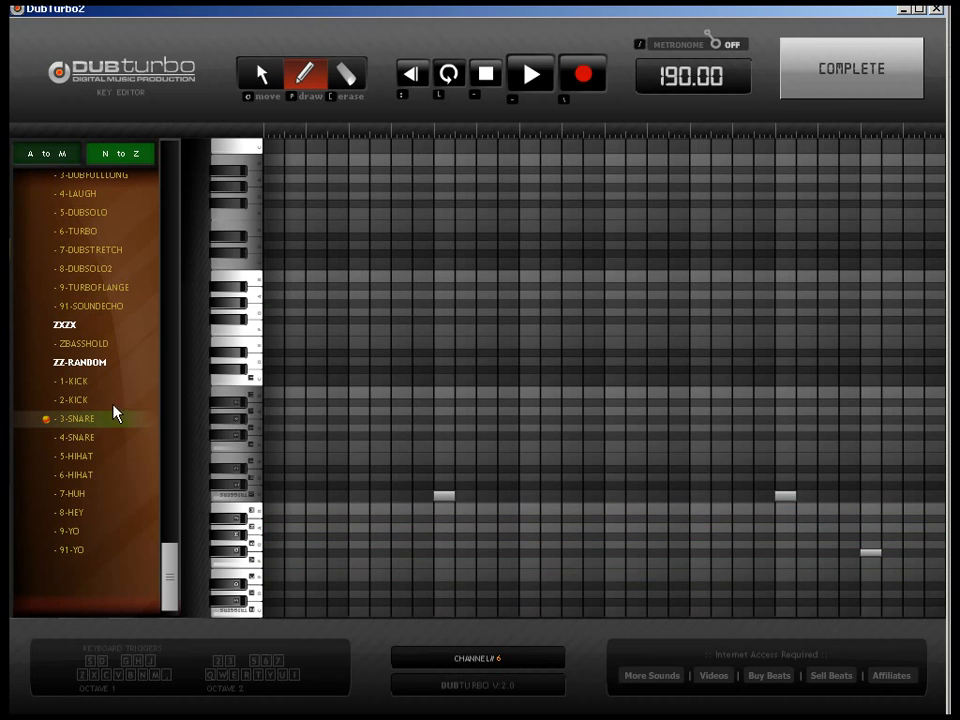
{"action": "left_click", "coordinate": [842, 72]}
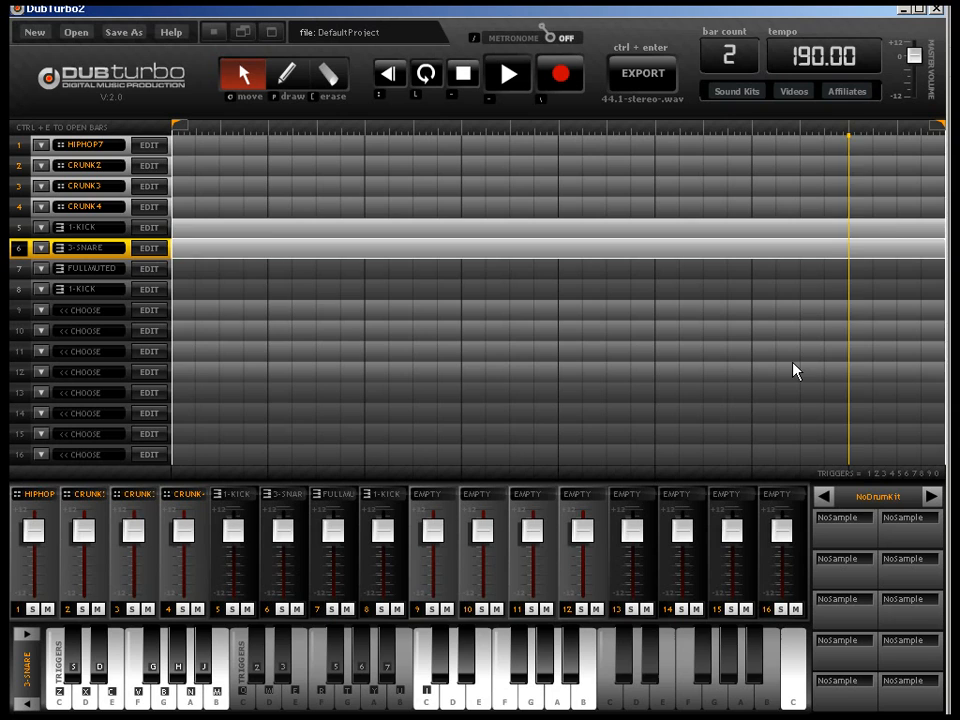
Shift channel 5's step 13 kick to step 15 and add kicks on the same C at steps 21 and 31.
{"action": "left_click", "coordinate": [246, 229]}
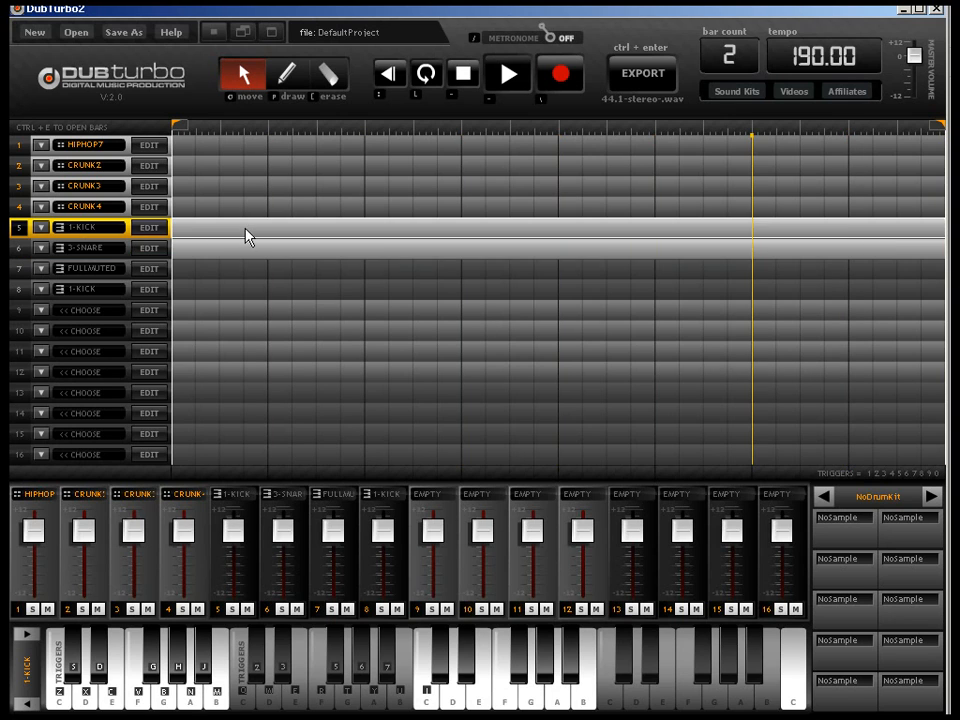
{"action": "left_click", "coordinate": [146, 228]}
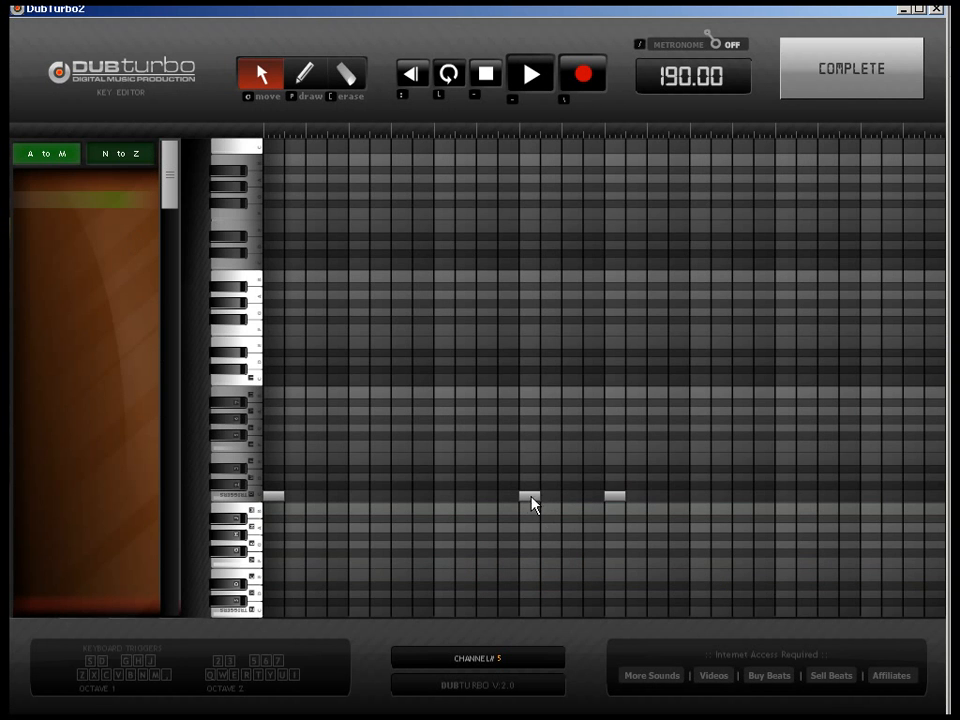
{"action": "left_click", "coordinate": [303, 73]}
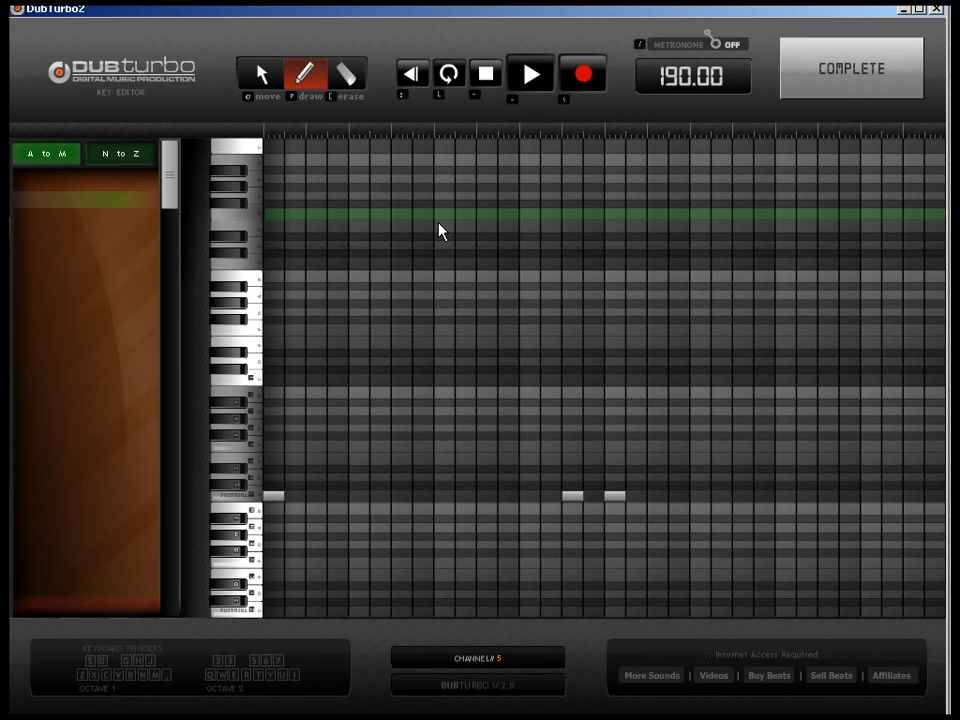
{"action": "left_click", "coordinate": [702, 496]}
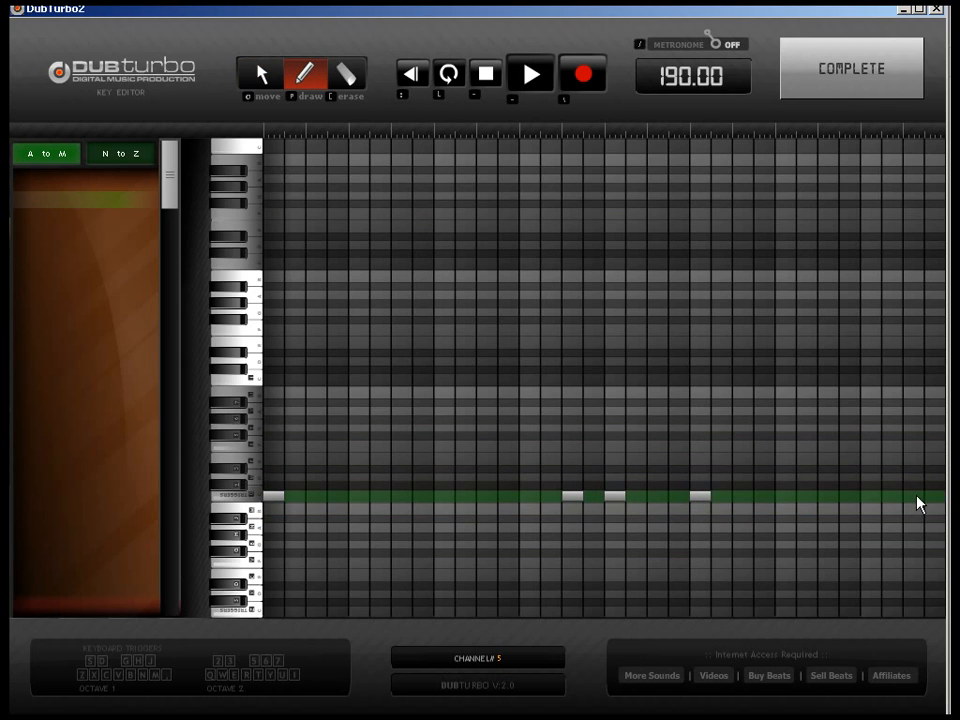
{"action": "left_click", "coordinate": [917, 503]}
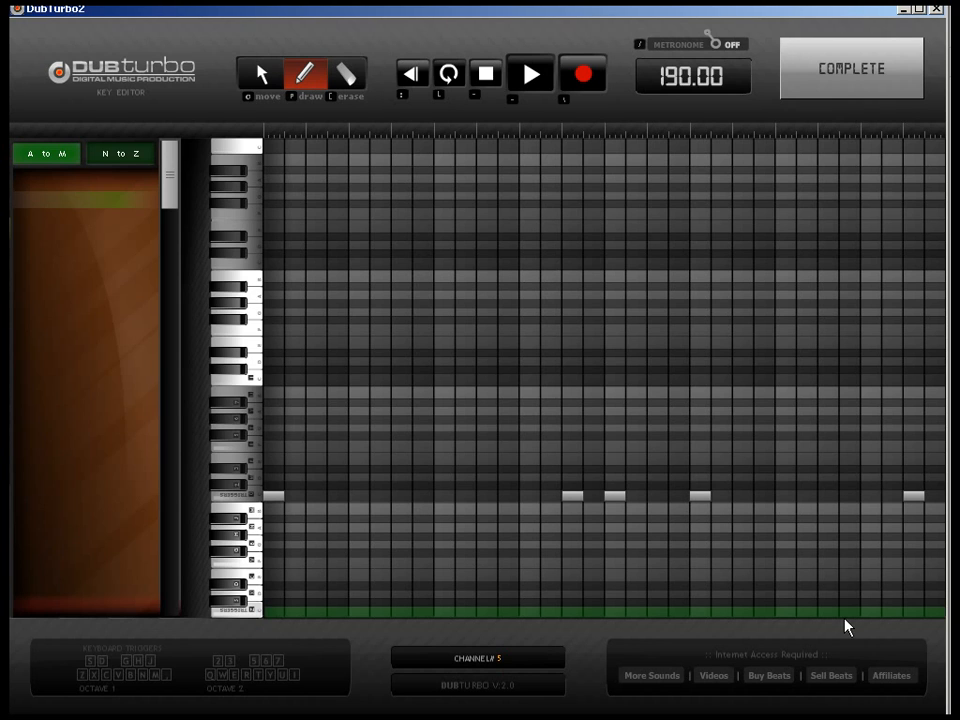
{"action": "left_click", "coordinate": [873, 66]}
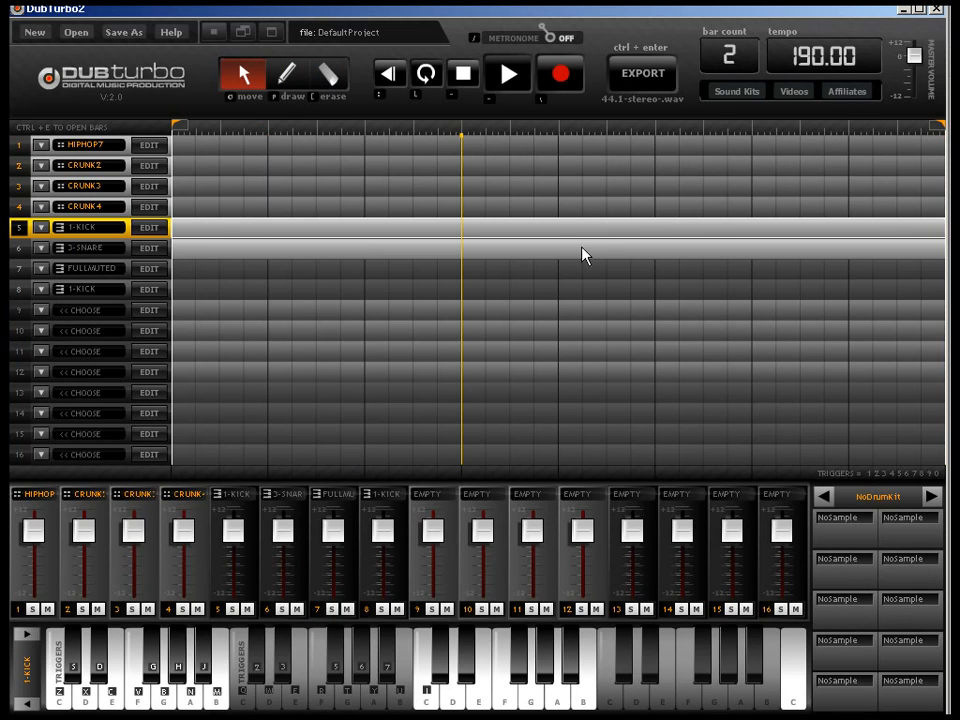
Draw clips across both bars of channel 7 and assign it the 5-HIHAT sound from the ZZ-RANDOM group.
{"action": "left_click", "coordinate": [290, 80]}
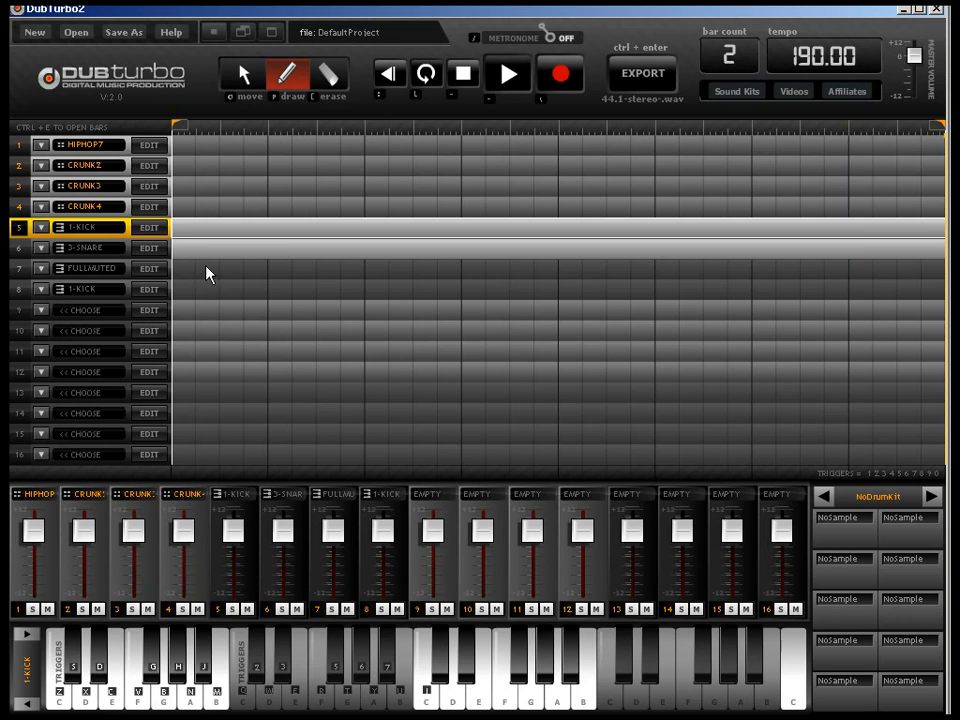
{"action": "left_click_drag", "start_coordinate": [206, 267], "coordinate": [922, 266]}
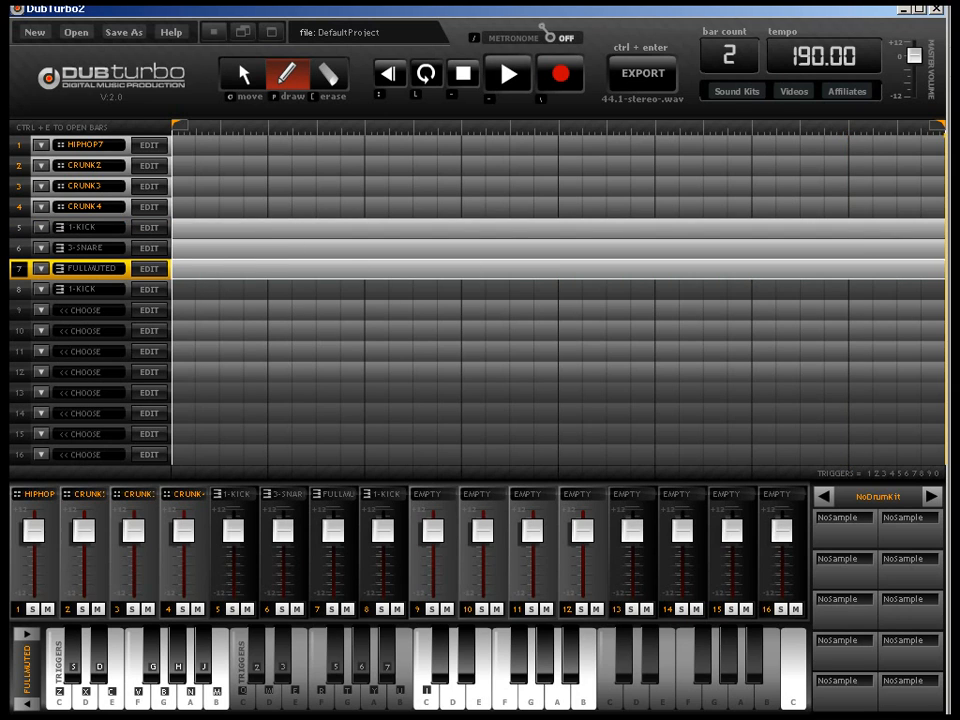
{"action": "left_click", "coordinate": [163, 272]}
{"action": "left_click_drag", "start_coordinate": [165, 161], "coordinate": [182, 574]}
{"action": "left_click", "coordinate": [100, 330]}
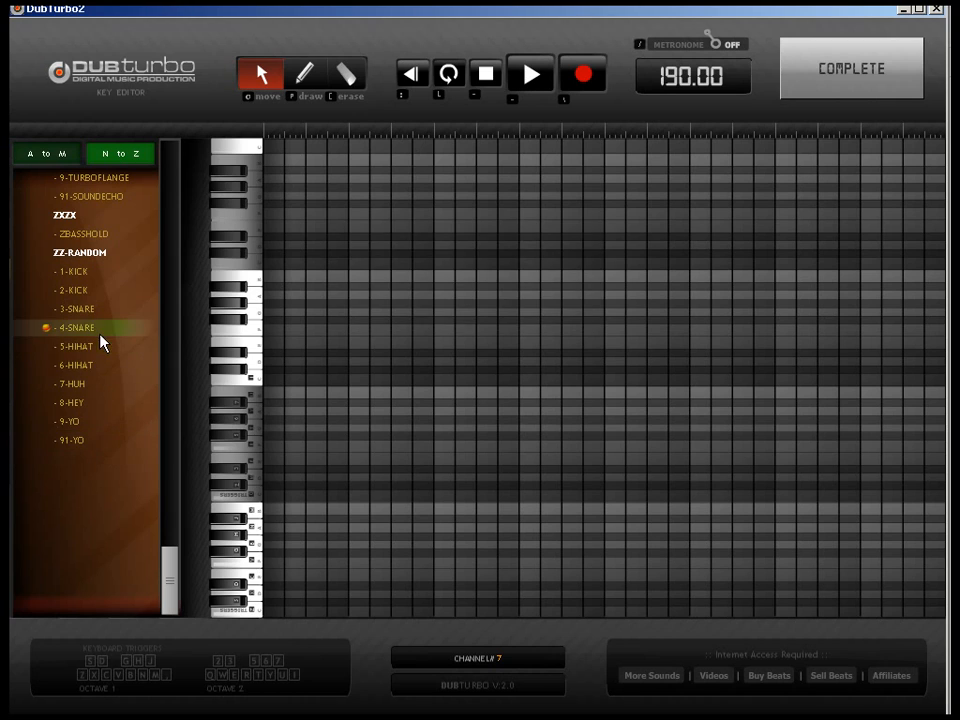
{"action": "left_click", "coordinate": [72, 346]}
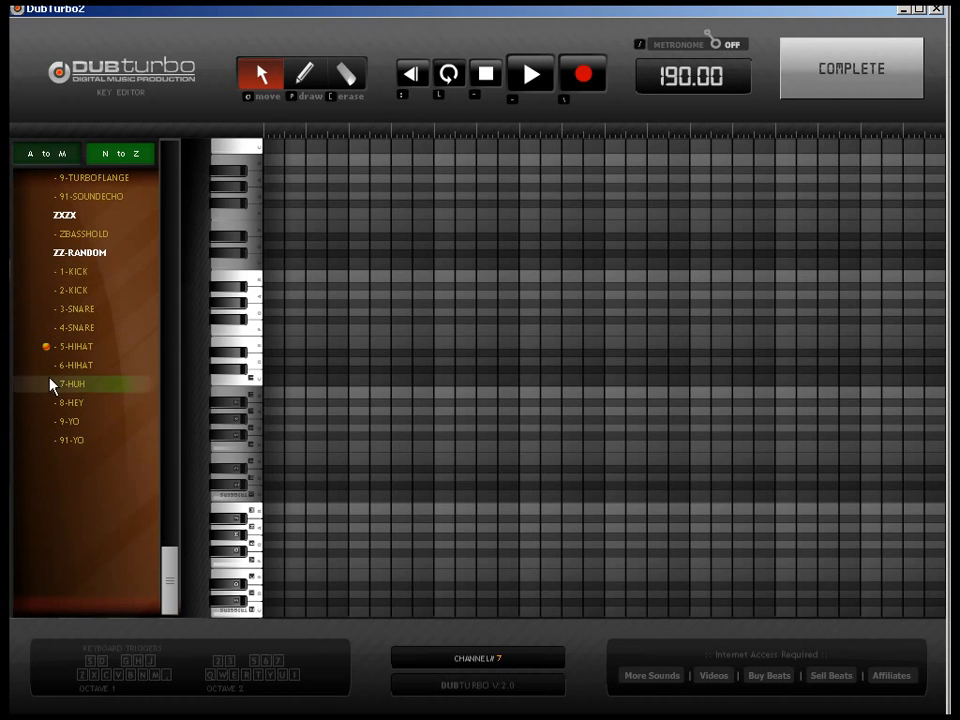
Draw hi-hat notes on the second-octave C at steps 5, 13 and 15, and on the low F at steps 21, 23 and 25.
{"action": "left_click", "coordinate": [304, 74]}
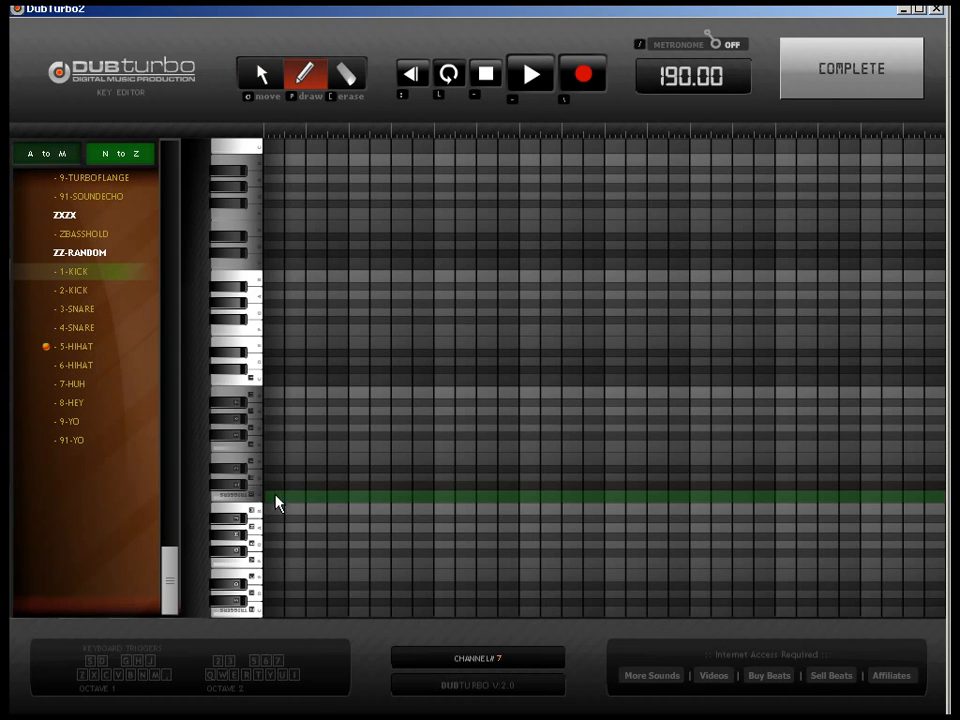
{"action": "left_click", "coordinate": [359, 498]}
{"action": "left_click", "coordinate": [530, 497]}
{"action": "left_click", "coordinate": [573, 497]}
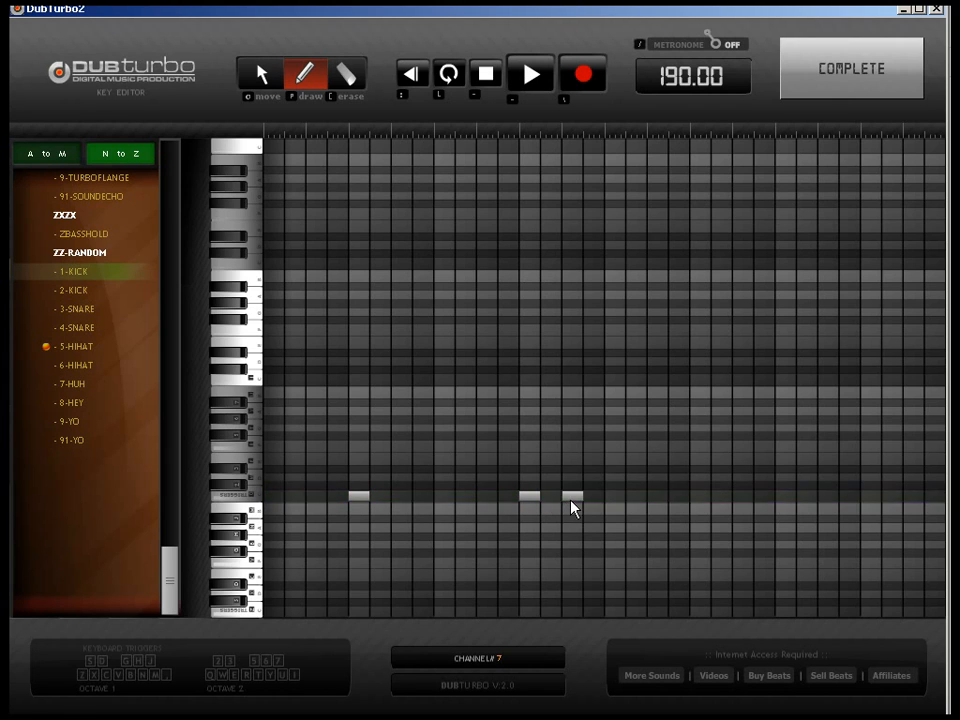
{"action": "left_click", "coordinate": [700, 565]}
{"action": "left_click", "coordinate": [744, 565]}
{"action": "left_click", "coordinate": [786, 565]}
Finish the hi-hat with a run over steps 27 to 32: three low C#, D, C#, C, and return to the main sequencer.
{"action": "left_click", "coordinate": [849, 604]}
{"action": "left_click", "coordinate": [829, 603]}
{"action": "left_click", "coordinate": [871, 603]}
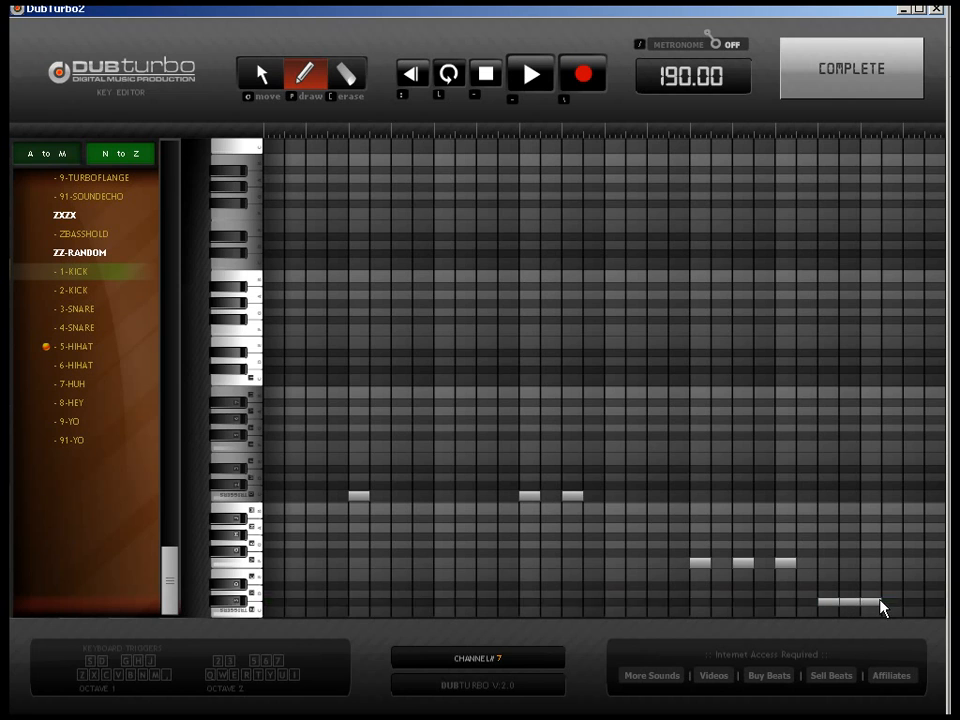
{"action": "left_click", "coordinate": [892, 595]}
{"action": "left_click", "coordinate": [914, 603]}
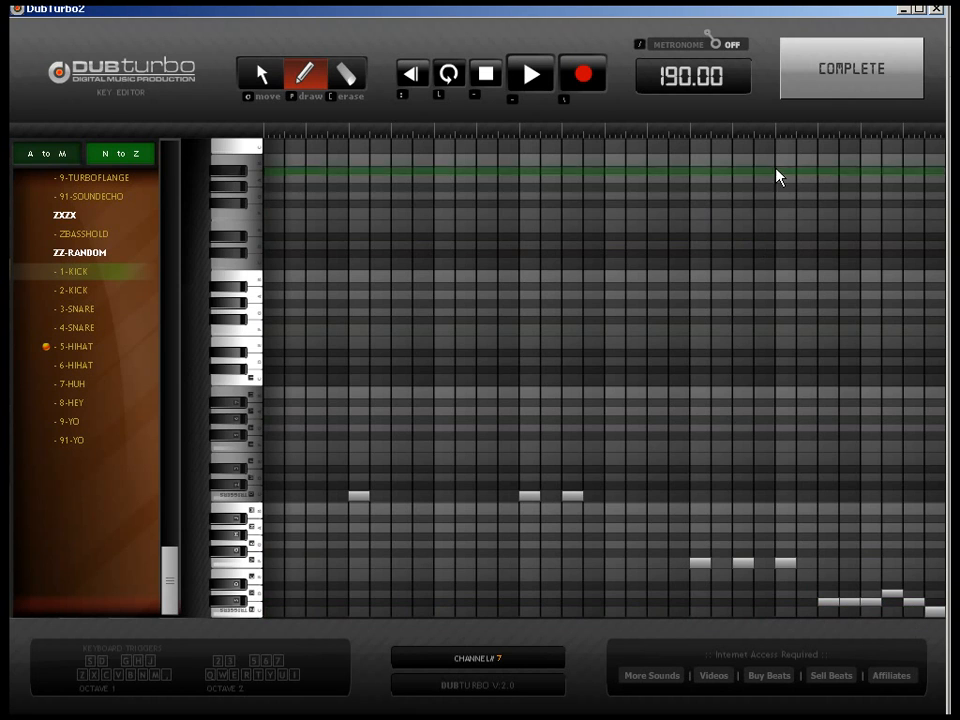
{"action": "left_click", "coordinate": [834, 94]}
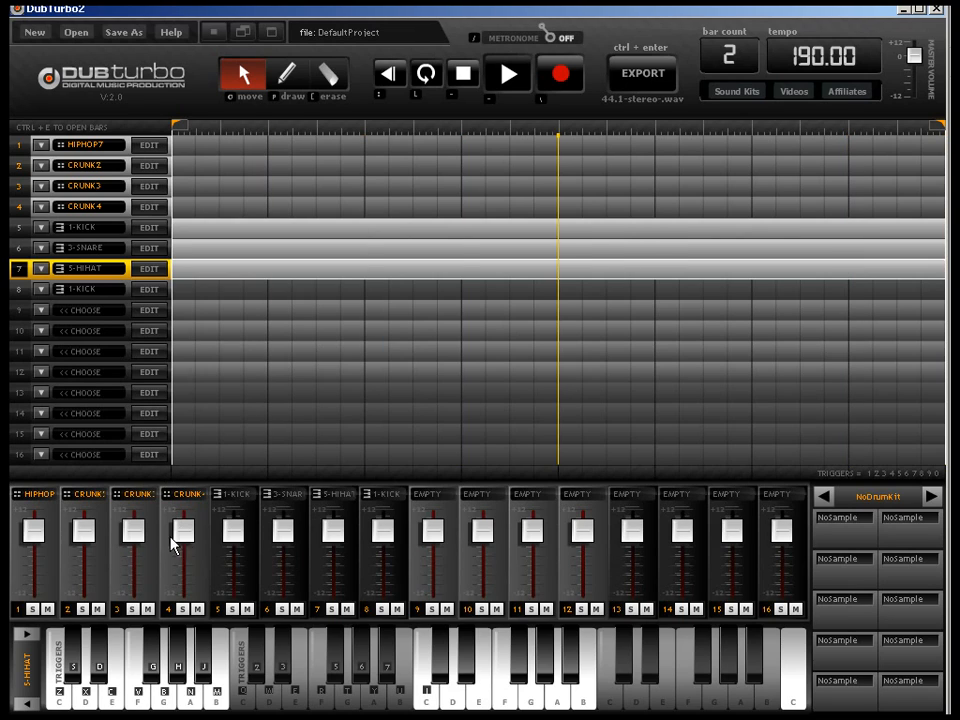
Raise the volume faders of channels 3 and 7 slightly and play the loop.
{"action": "left_click_drag", "start_coordinate": [133, 529], "coordinate": [133, 518]}
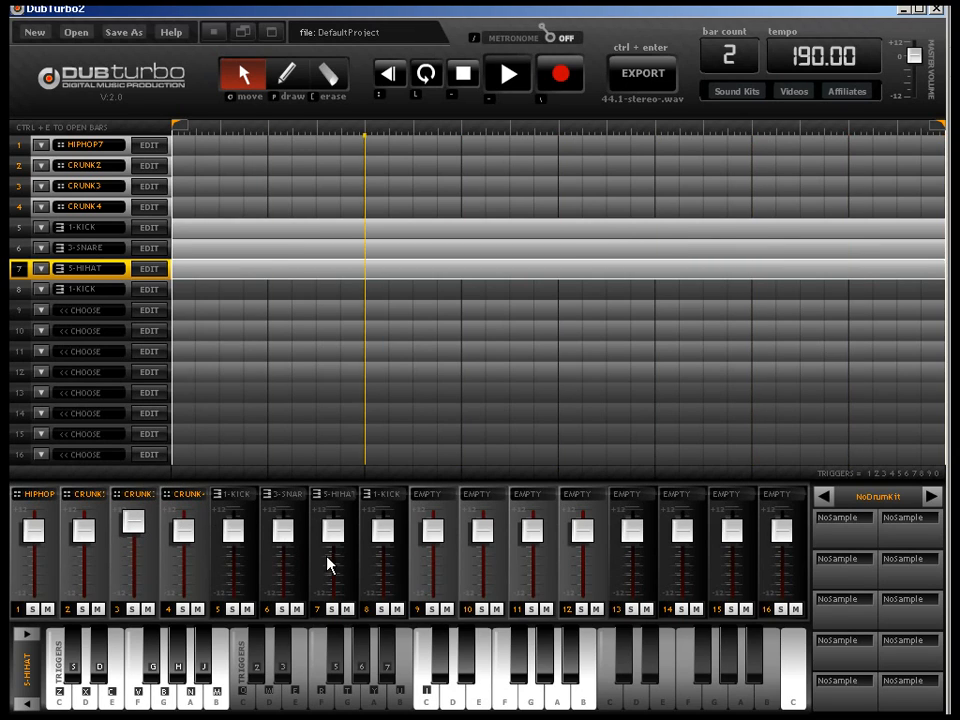
{"action": "left_click_drag", "start_coordinate": [333, 529], "coordinate": [333, 520]}
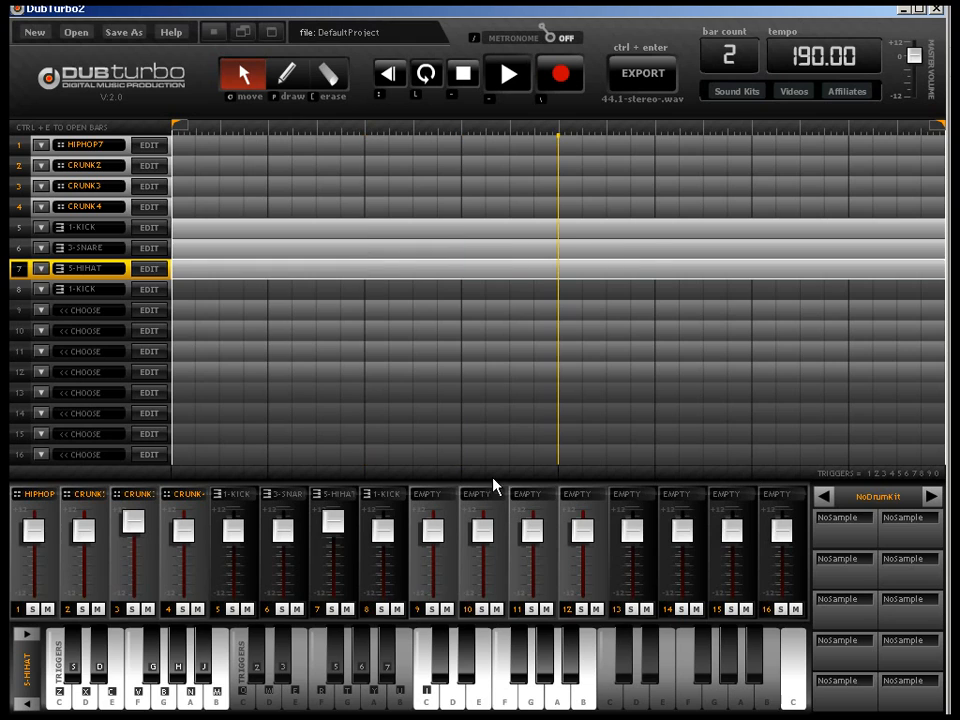
{"action": "left_click", "coordinate": [508, 75]}
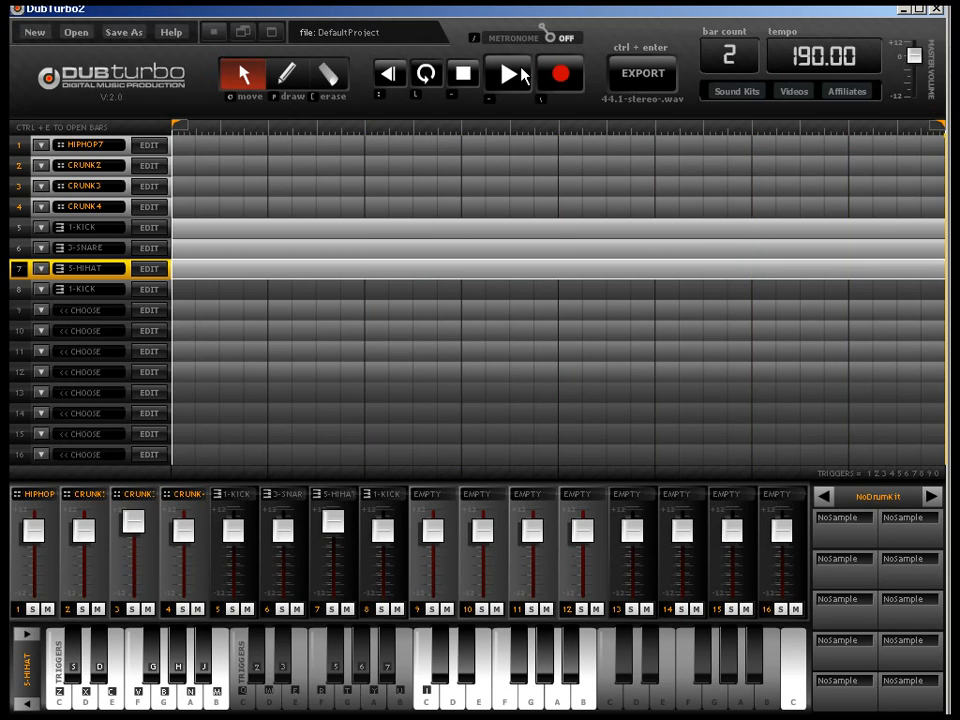
Switch to Wavosaur and close the 91-yo.wav sample.
{"action": "key", "text": "alt+Tab"}
{"action": "key", "text": "alt+Tab"}
{"action": "key", "text": "alt+Tab"}
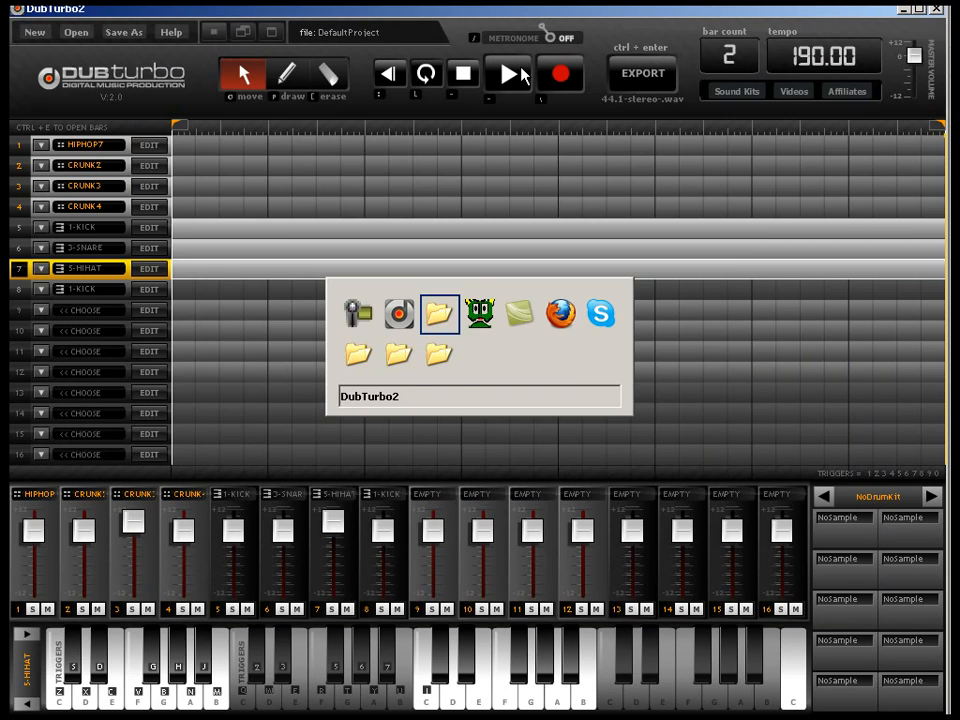
{"action": "key", "text": "alt+Tab"}
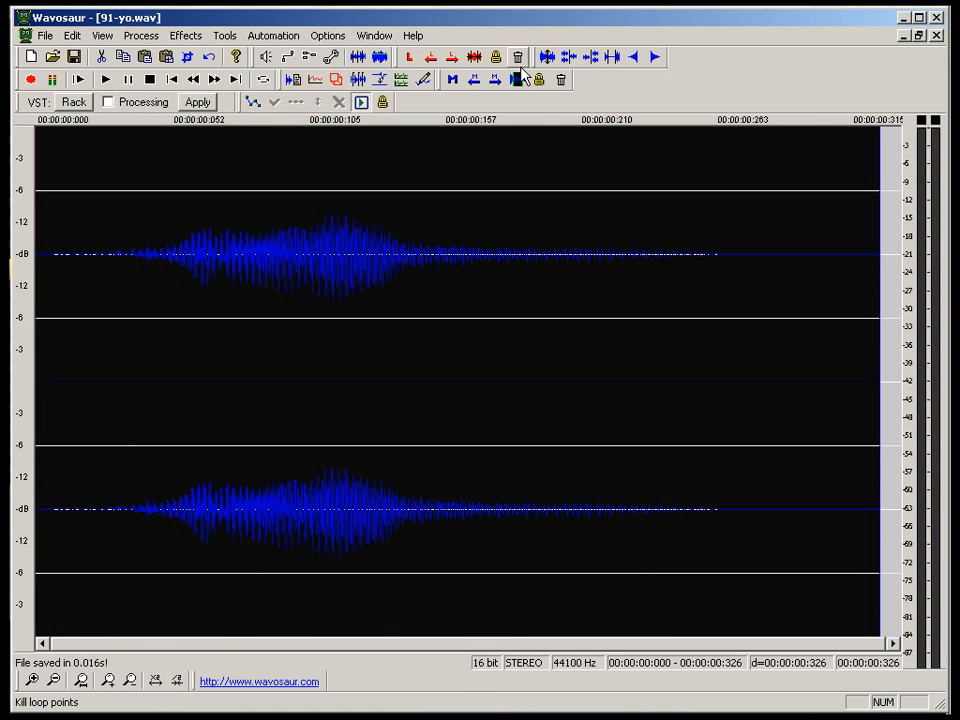
{"action": "left_click", "coordinate": [936, 35]}
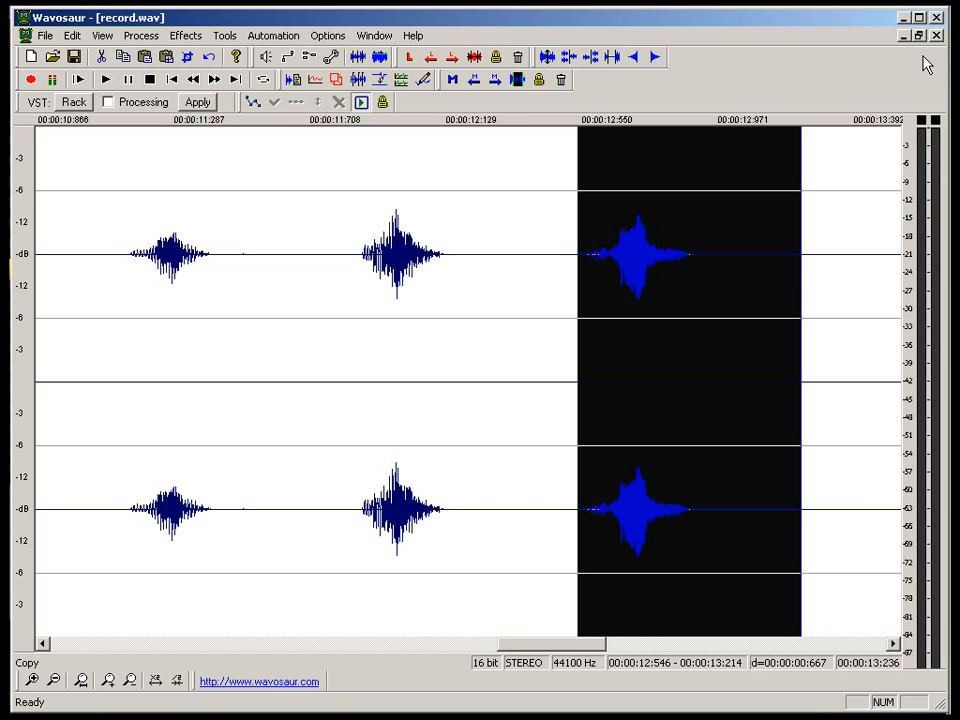
Open the bit depth converter for record.wav, select 16 bits and cancel the conversion.
{"action": "scroll", "coordinate": [826, 193], "scroll_direction": "down", "scroll_amount": 3}
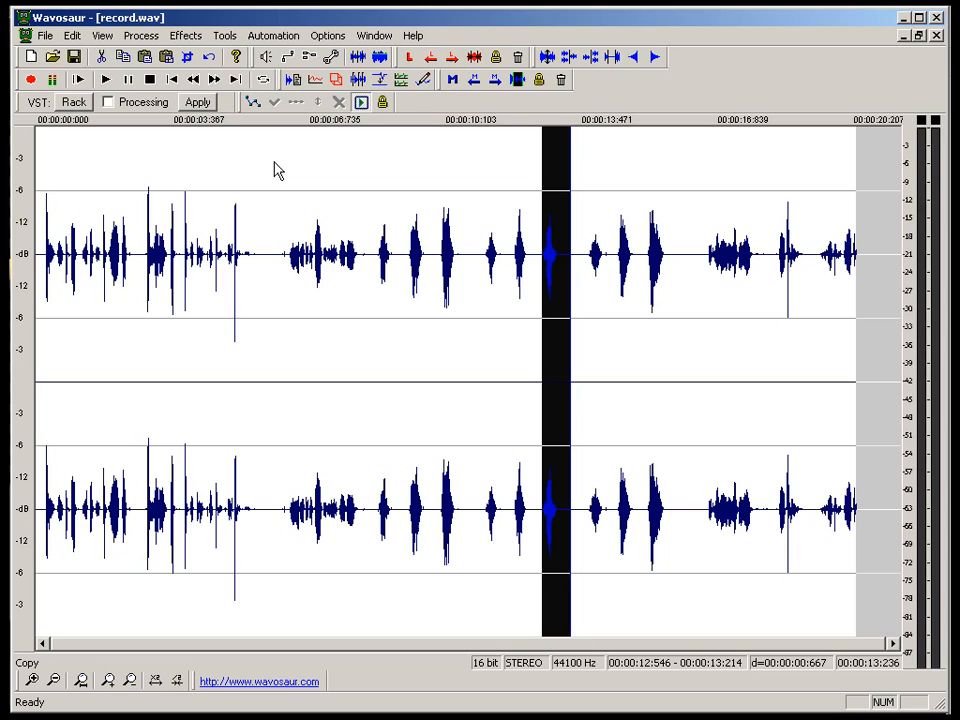
{"action": "left_click", "coordinate": [186, 35]}
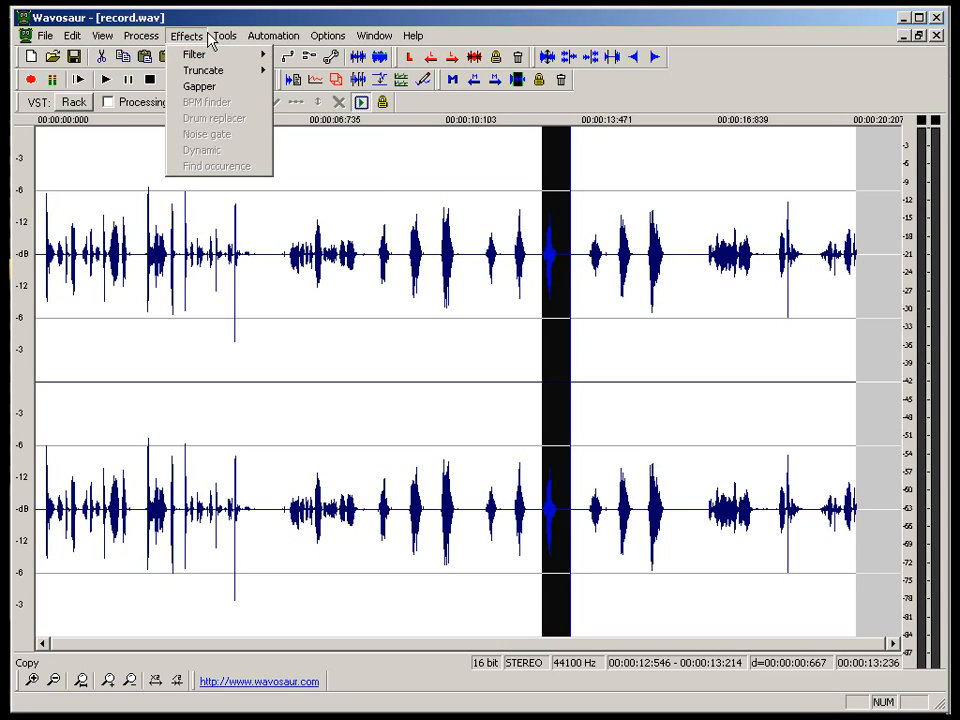
{"action": "mouse_move", "coordinate": [230, 40]}
{"action": "mouse_move", "coordinate": [141, 35]}
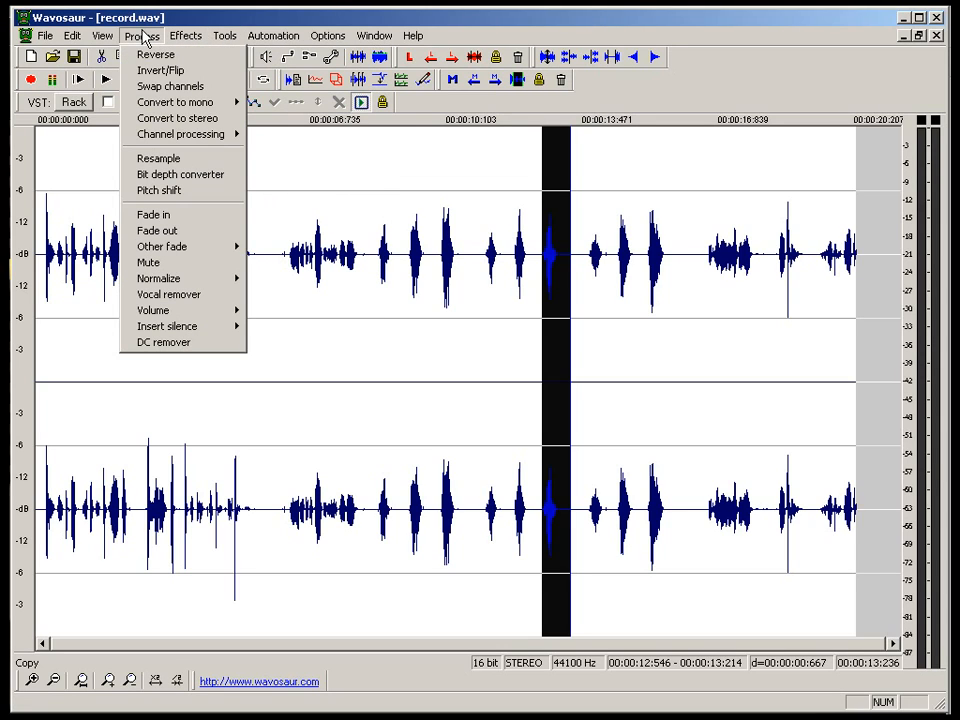
{"action": "left_click", "coordinate": [167, 182]}
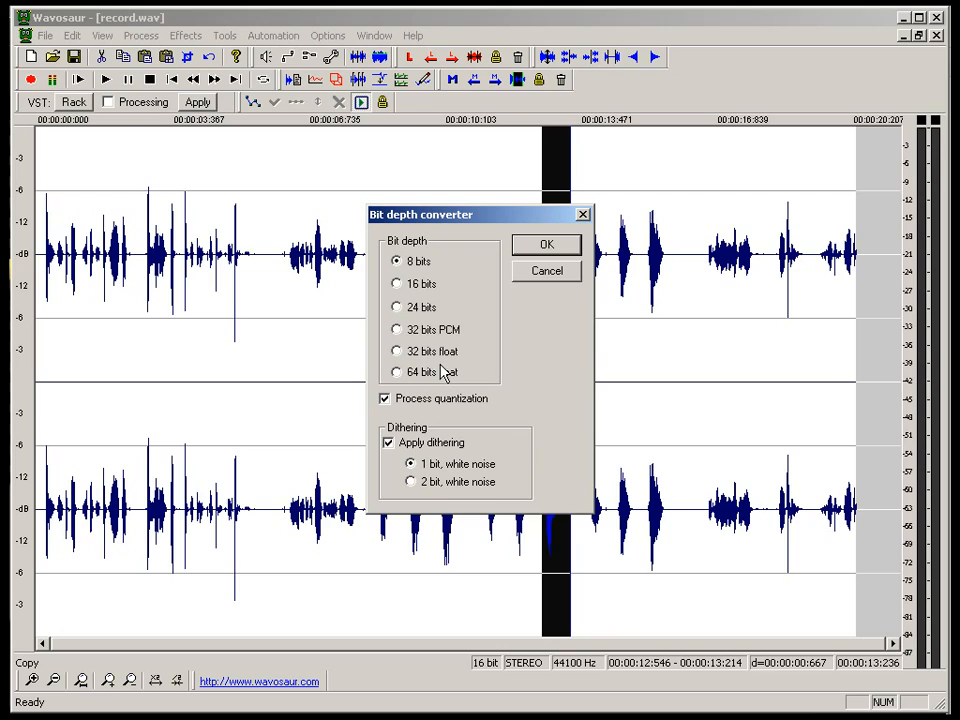
{"action": "left_click", "coordinate": [398, 285]}
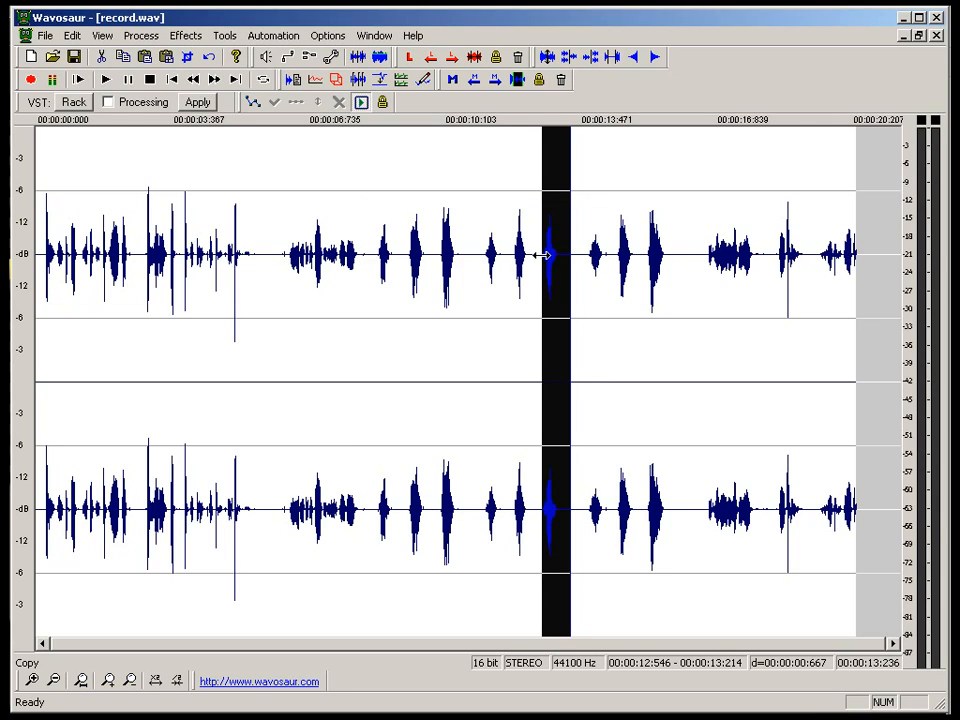
{"action": "left_click", "coordinate": [547, 274]}
Switch back to DubTurbo, rewind the sequencer and play the two-bar loop.
{"action": "key", "text": "alt+Tab"}
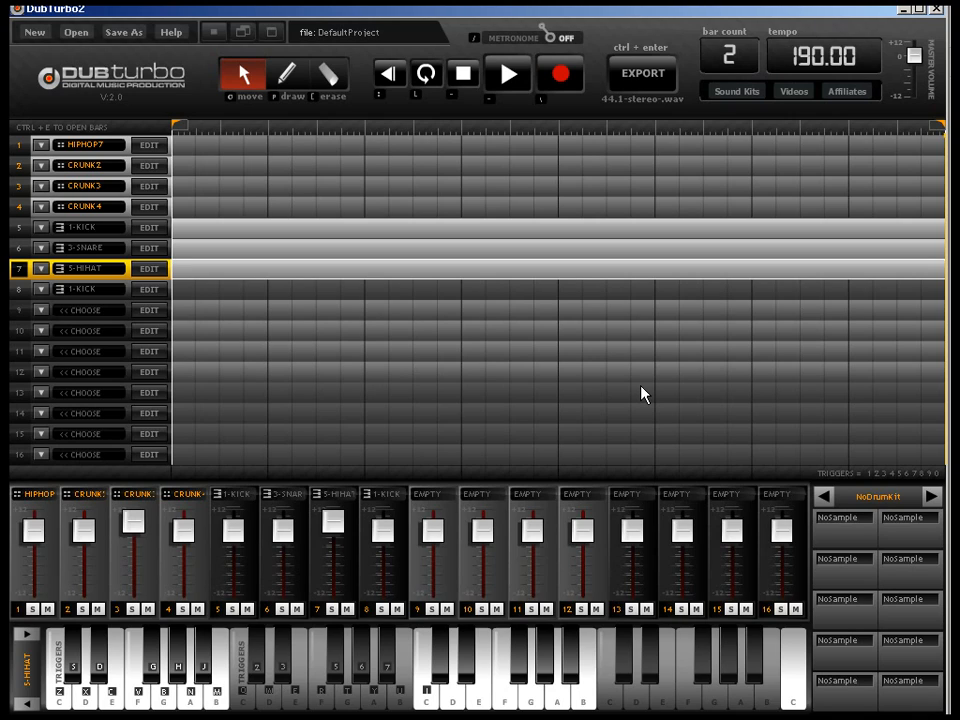
{"action": "key", "text": "semicolon"}
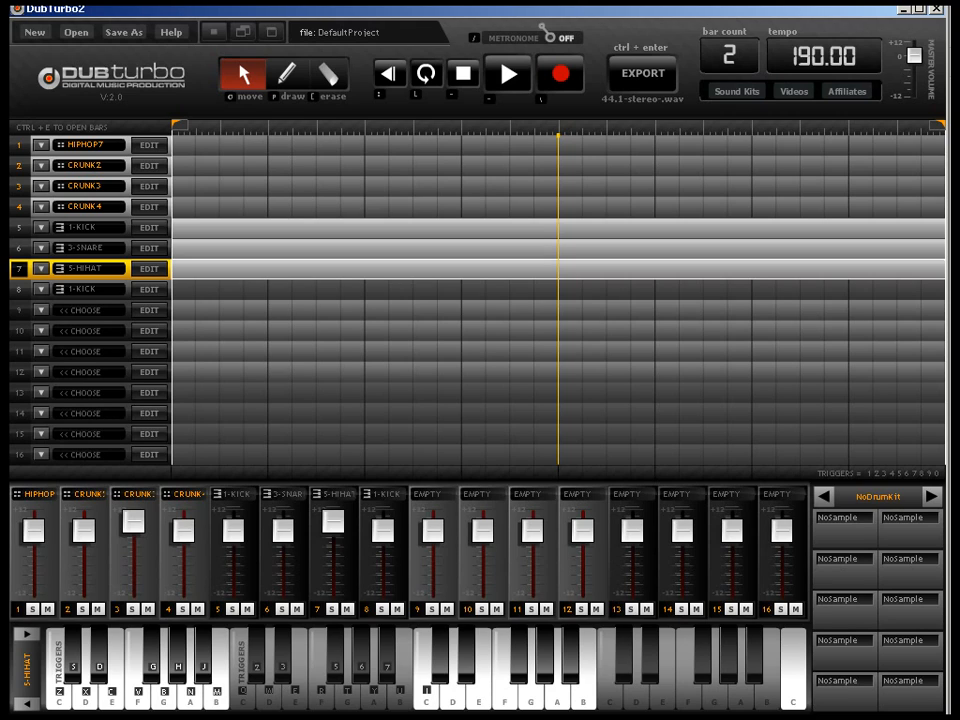
{"action": "left_click", "coordinate": [508, 74]}
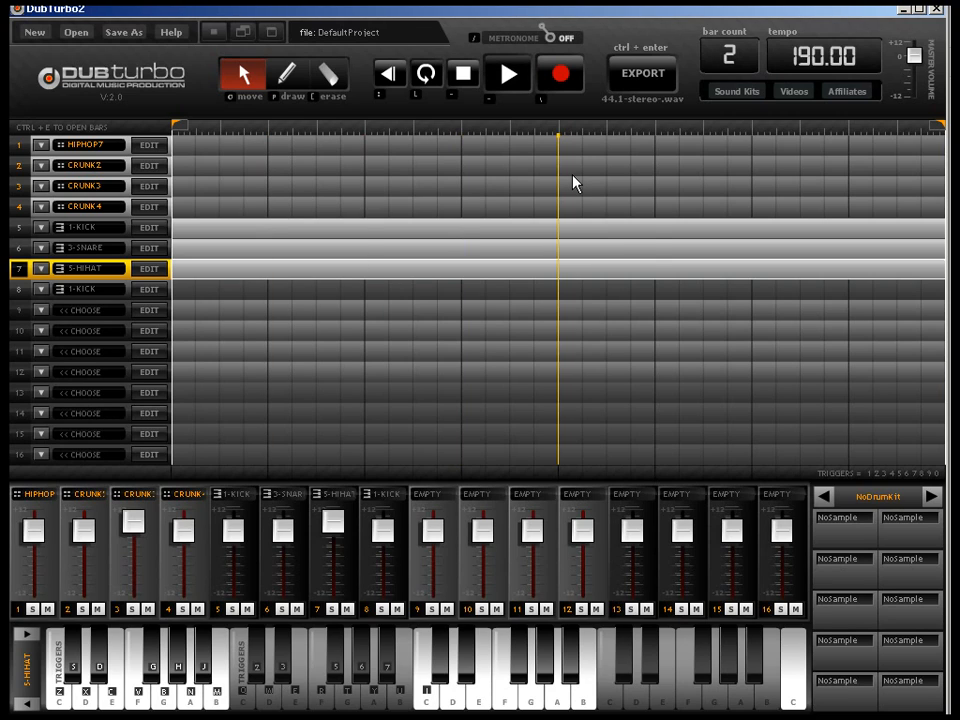